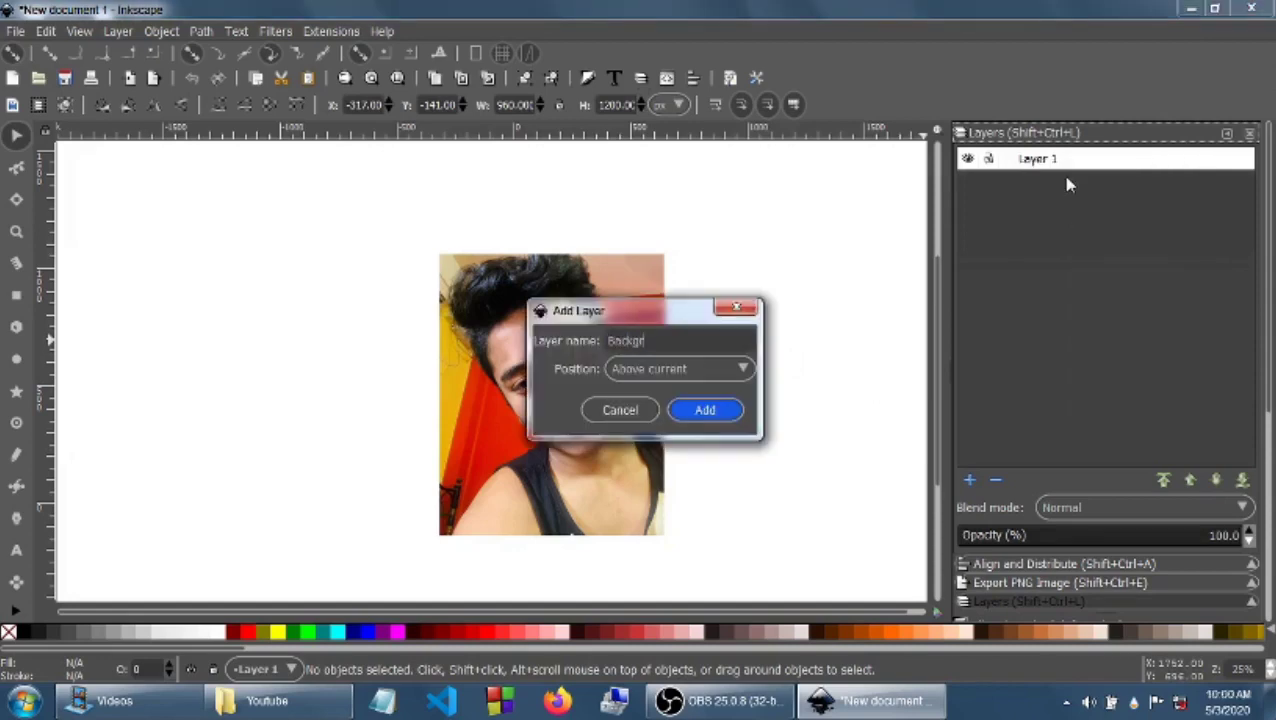
Step: Add two new layers above Layer 1, named Background and Skin
{"action": "type", "text": "Background"}
{"action": "left_click", "coordinate": [726, 411]}
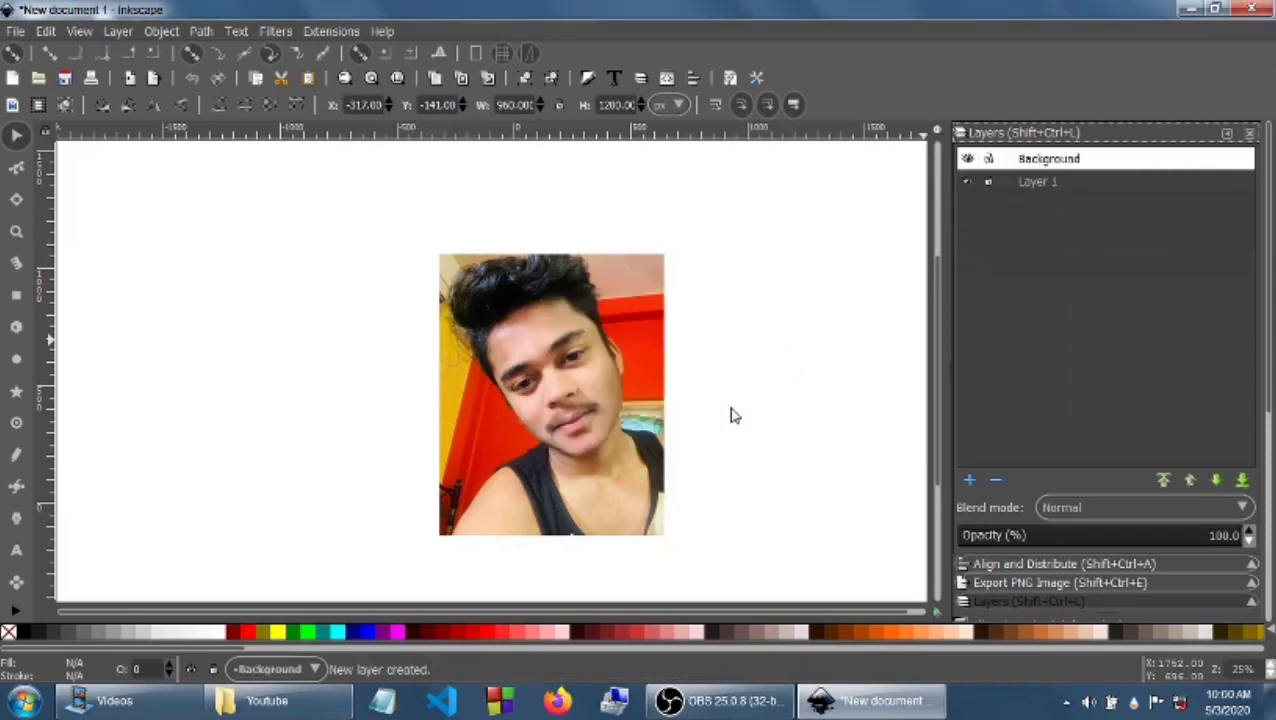
{"action": "right_click", "coordinate": [1062, 162]}
{"action": "left_click", "coordinate": [1100, 170]}
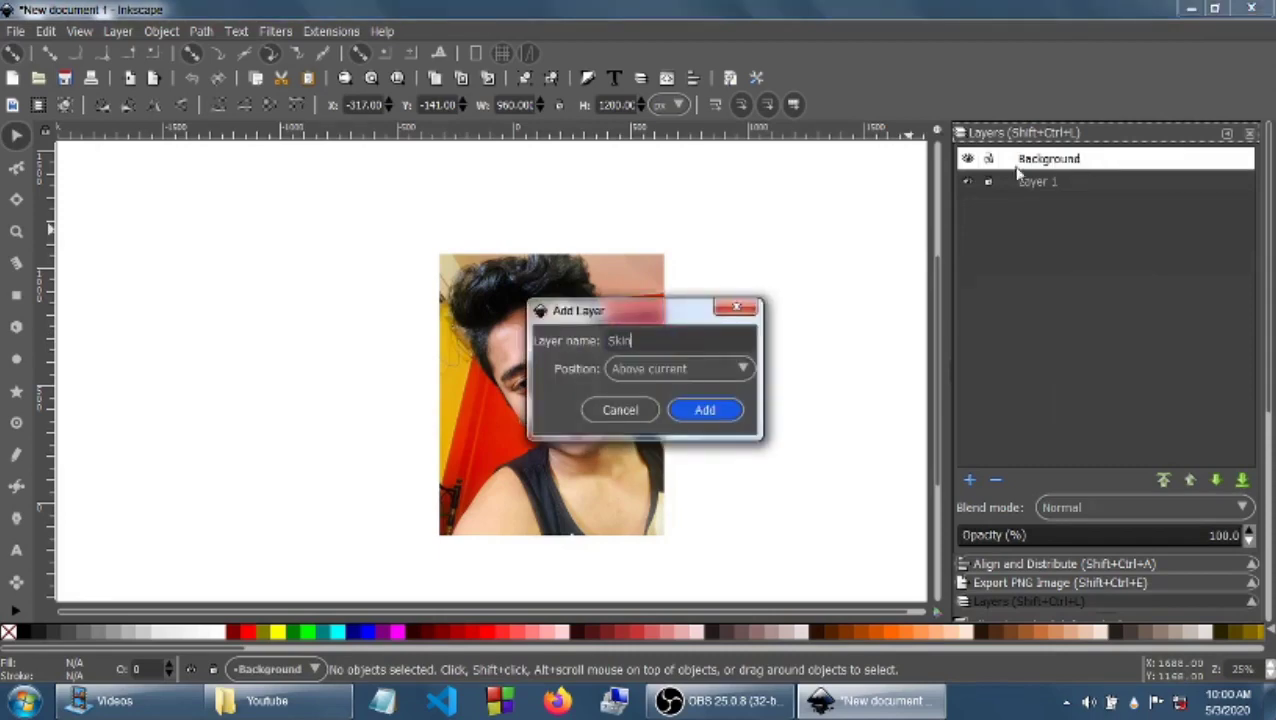
{"action": "left_click", "coordinate": [695, 415]}
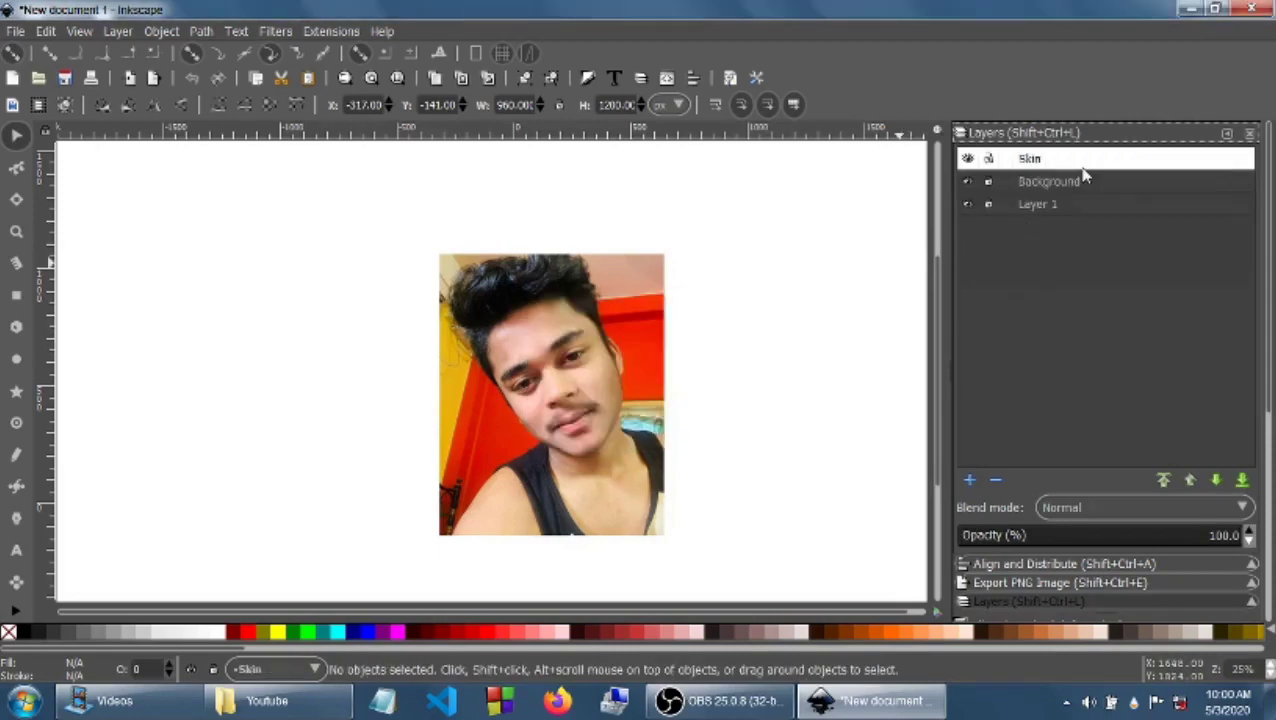
Step: Add two more layers above Skin, named Eyes & lips and Hair
{"action": "left_click", "coordinate": [1086, 175]}
{"action": "type", "text": "Eyes & lips"}
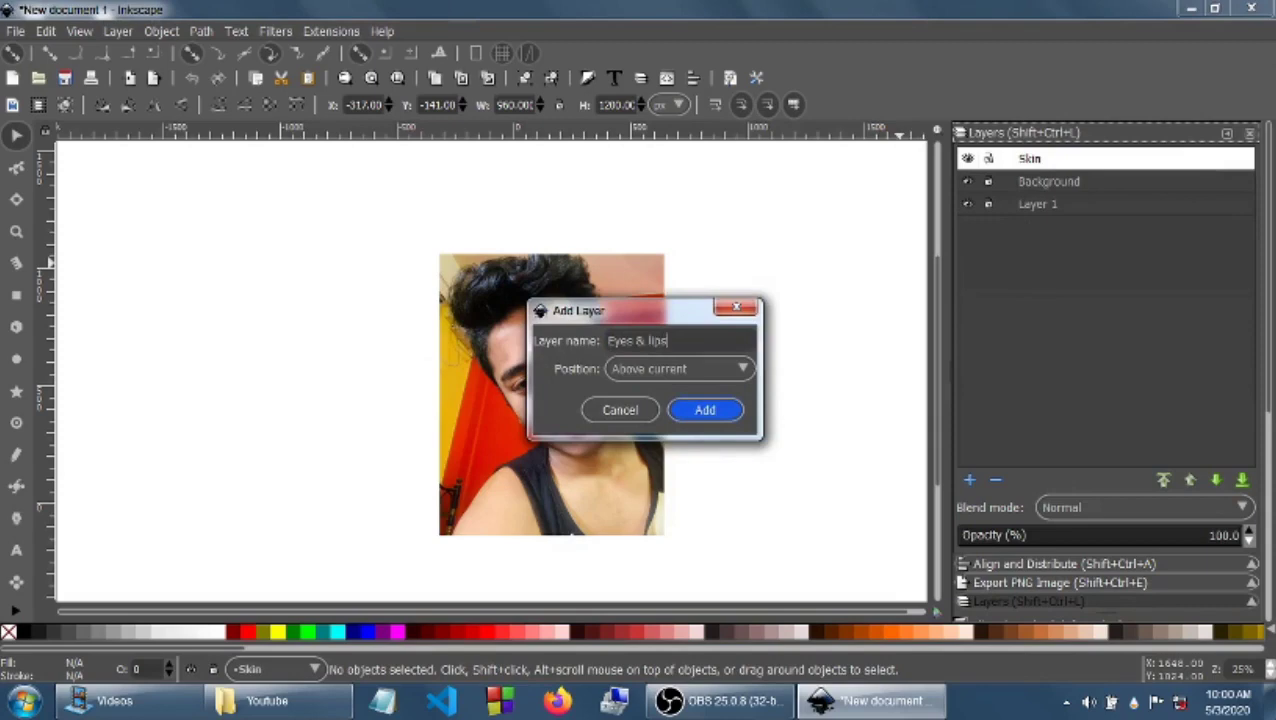
{"action": "left_click", "coordinate": [698, 408]}
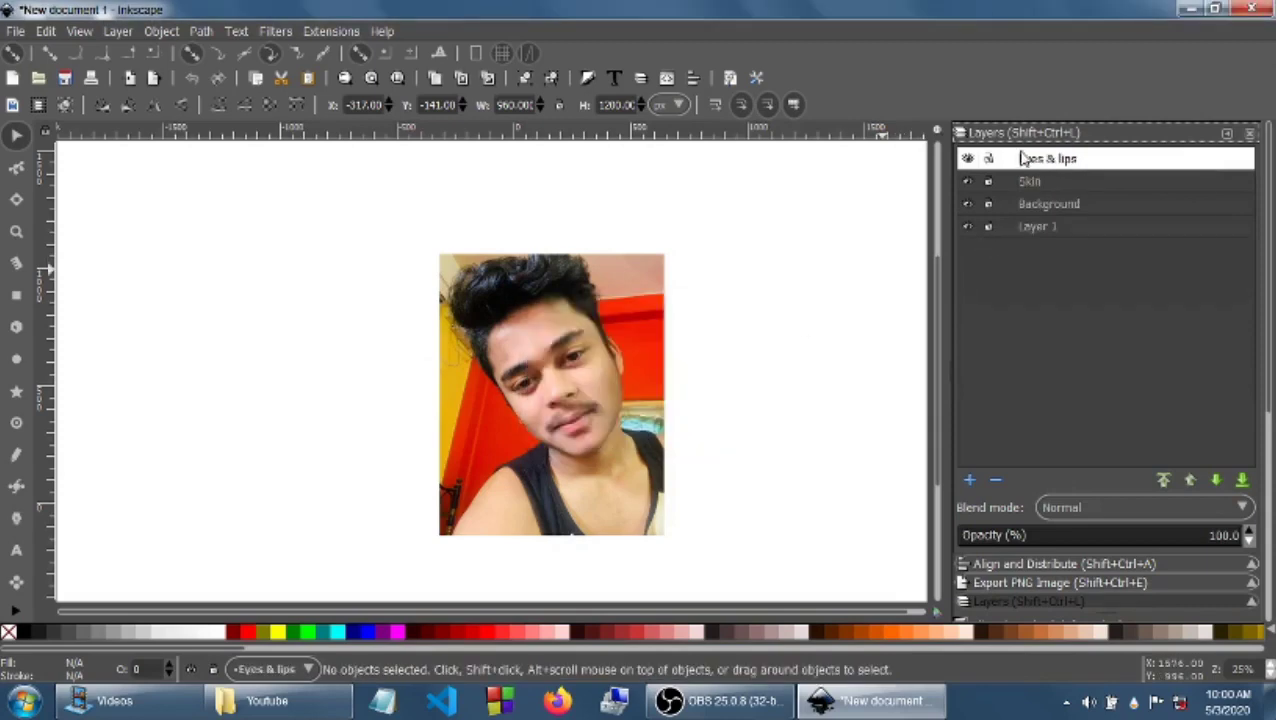
{"action": "key", "text": "ctrl+shift+n"}
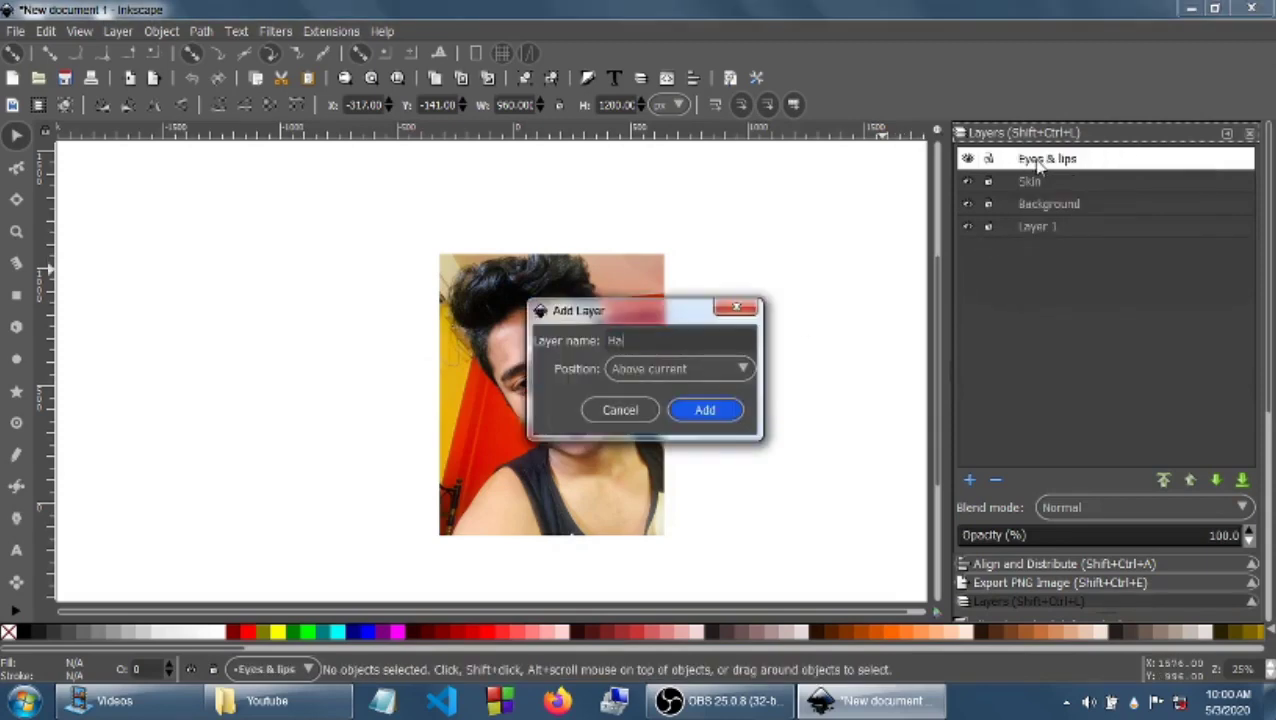
{"action": "left_click", "coordinate": [705, 414]}
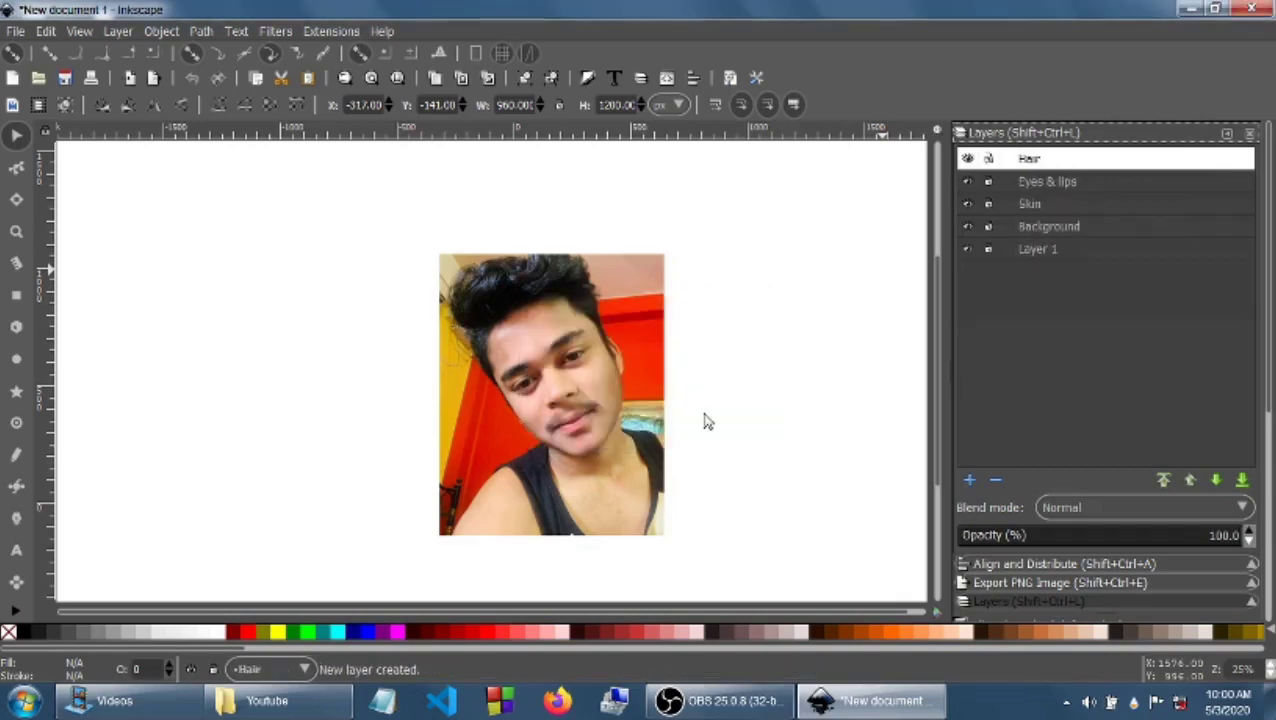
Step: On Layer 1, trace a closed straight-segment Bezier path around the face in the photo, along the hairline, cheeks and chin
{"action": "left_click", "coordinate": [1048, 249]}
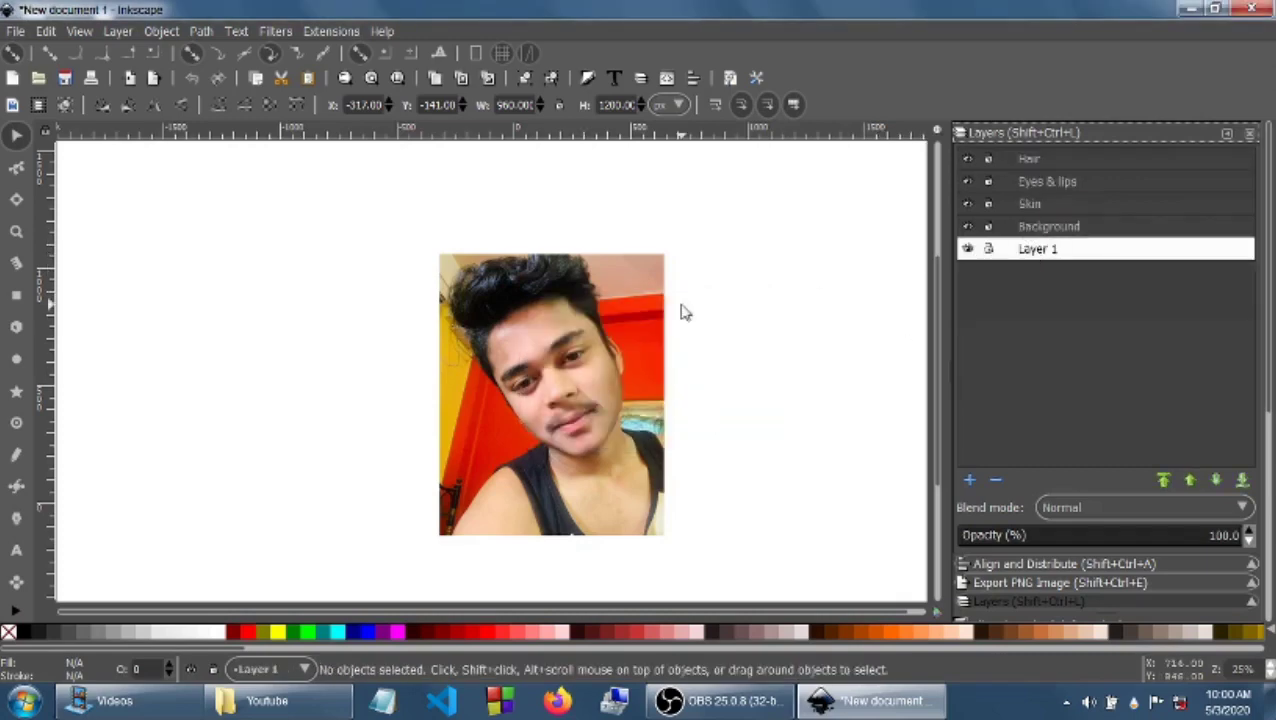
{"action": "type", "text": "="}
{"action": "left_click", "coordinate": [604, 326]}
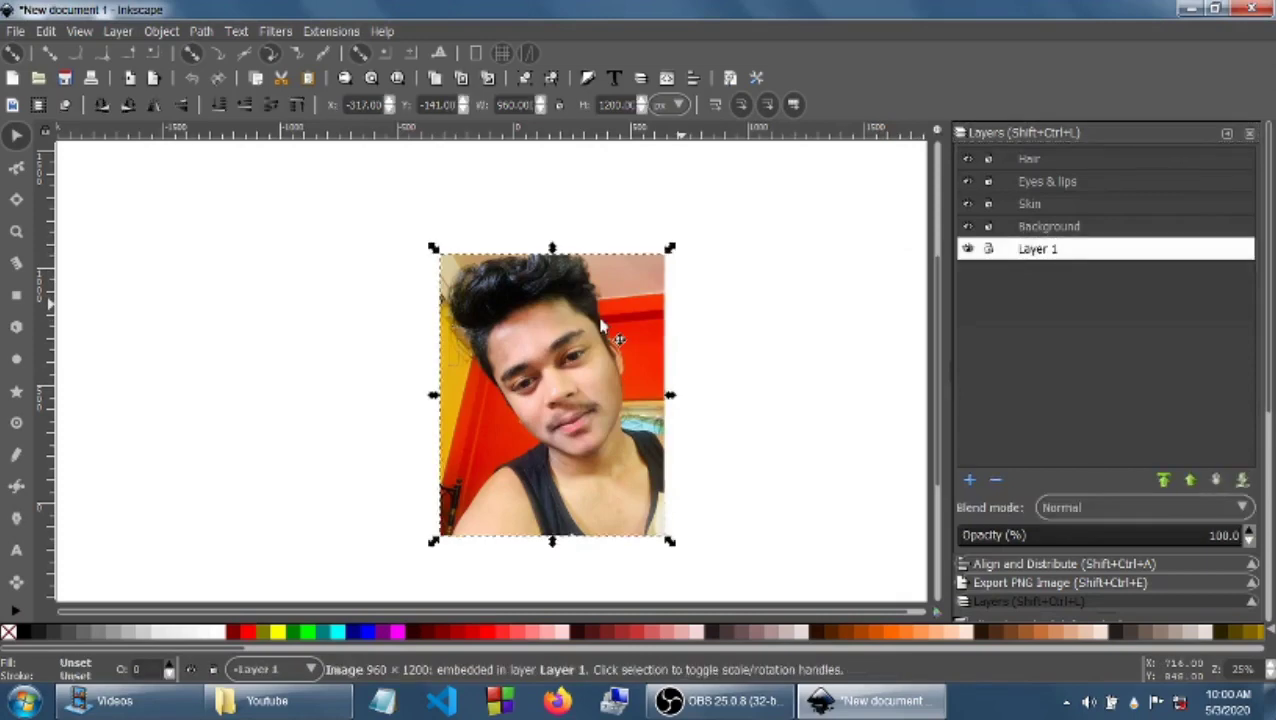
{"action": "key", "text": "equal"}
{"action": "key", "text": "equal"}
{"action": "left_click_drag", "start_coordinate": [939, 357], "coordinate": [938, 351]}
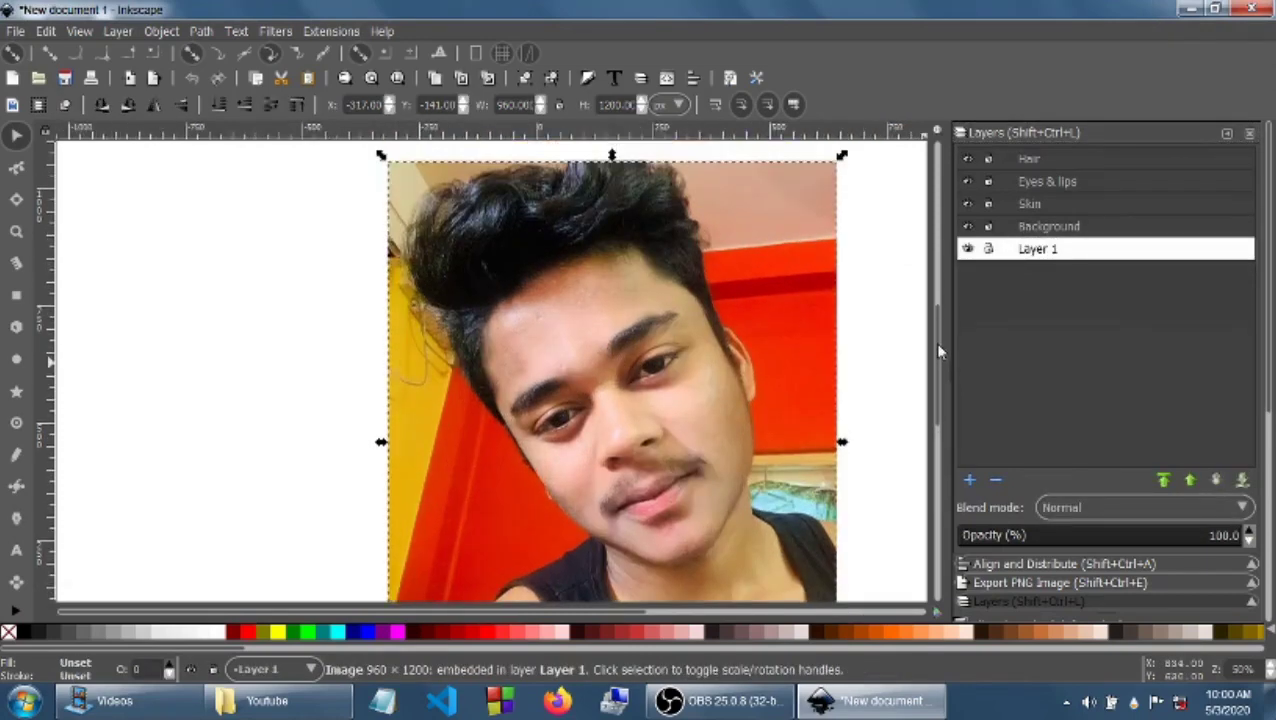
{"action": "left_click", "coordinate": [16, 486]}
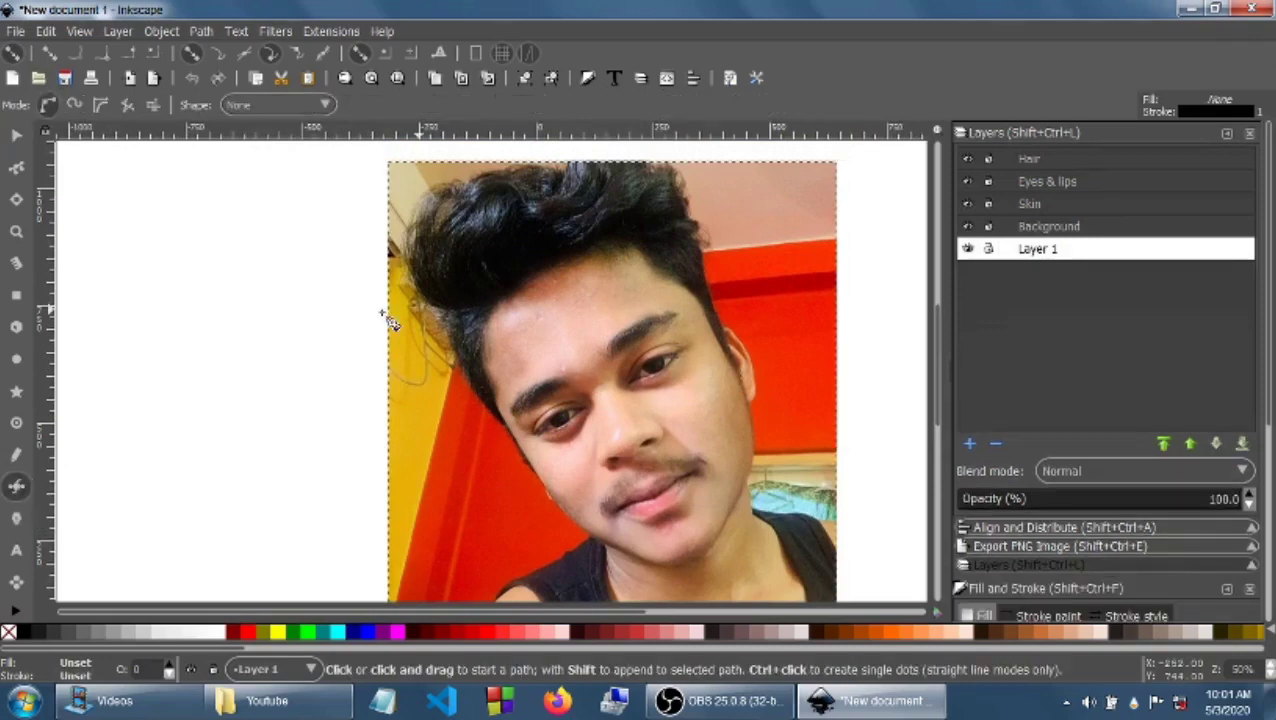
{"action": "left_click", "coordinate": [500, 290]}
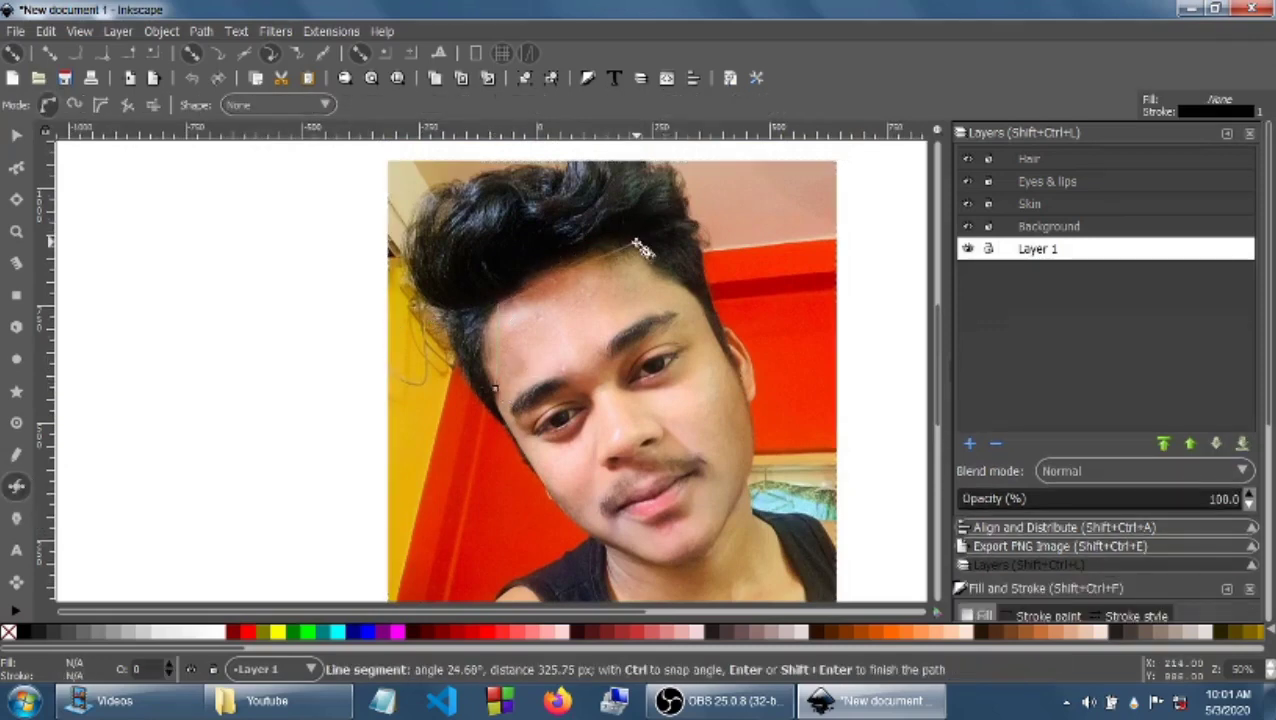
{"action": "left_click", "coordinate": [692, 290]}
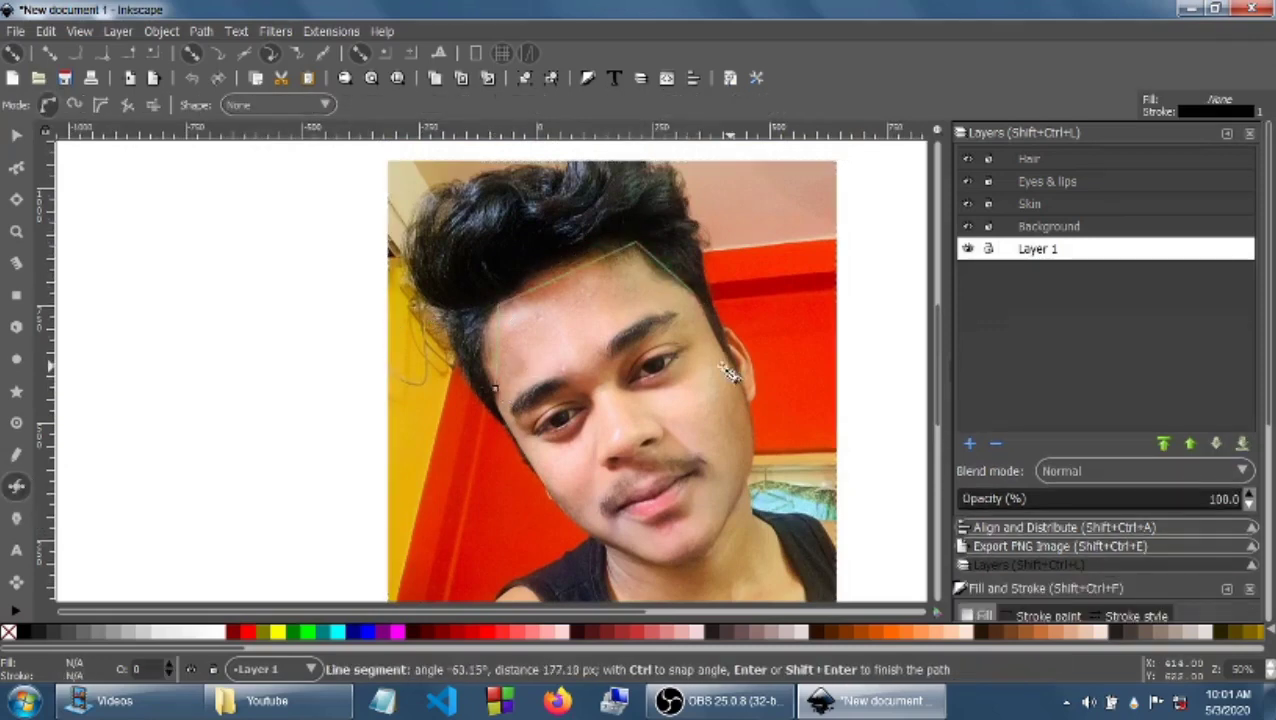
{"action": "left_click", "coordinate": [736, 370]}
{"action": "left_click", "coordinate": [752, 448]}
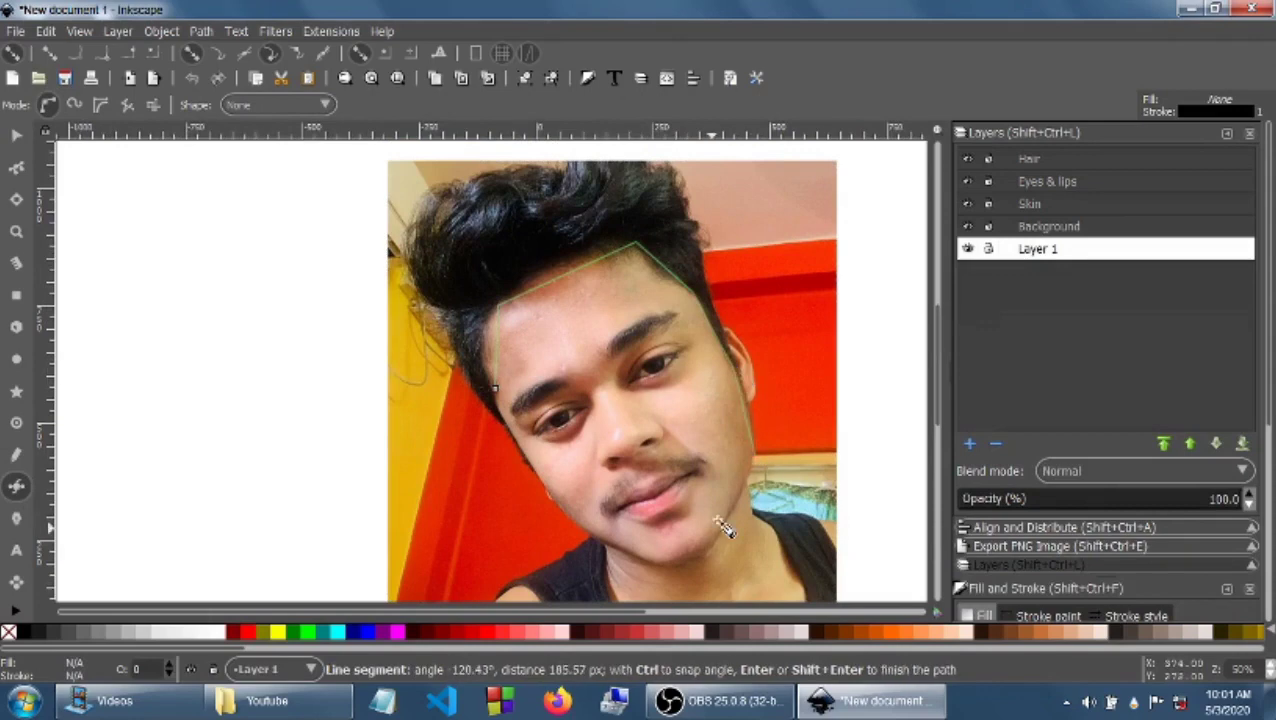
{"action": "left_click", "coordinate": [721, 550]}
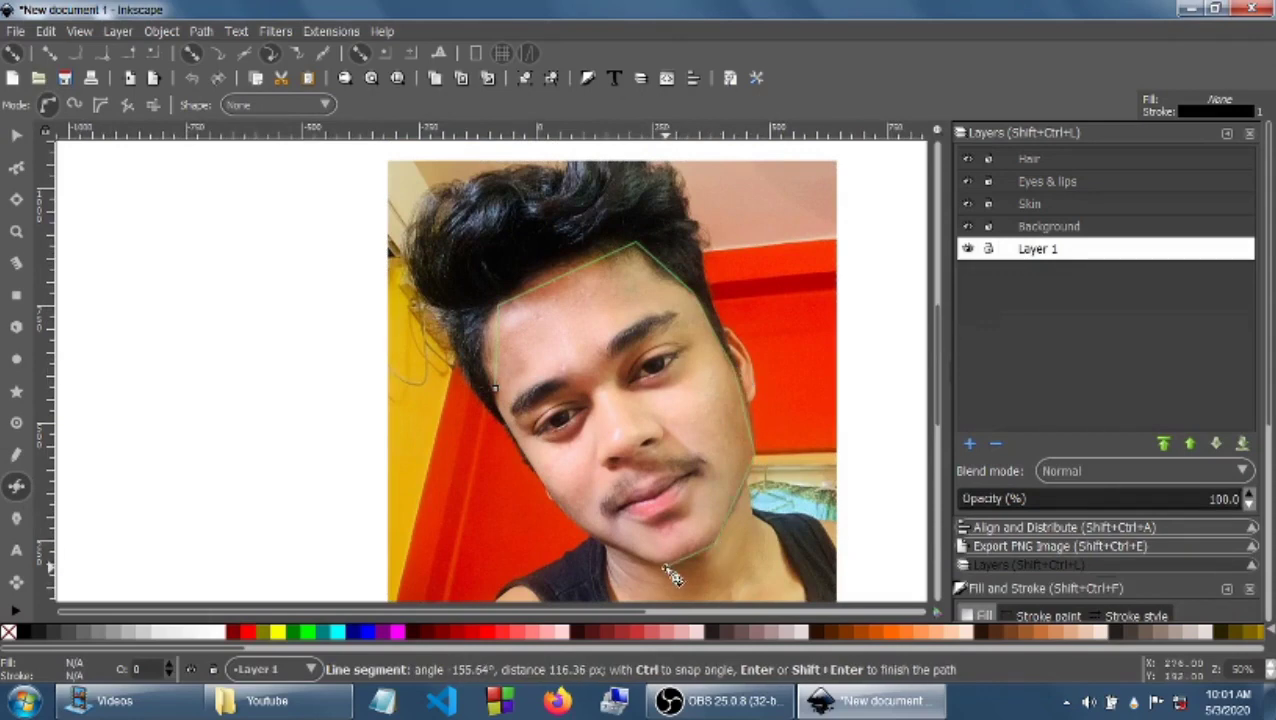
{"action": "left_click", "coordinate": [663, 567]}
{"action": "left_click", "coordinate": [599, 544]}
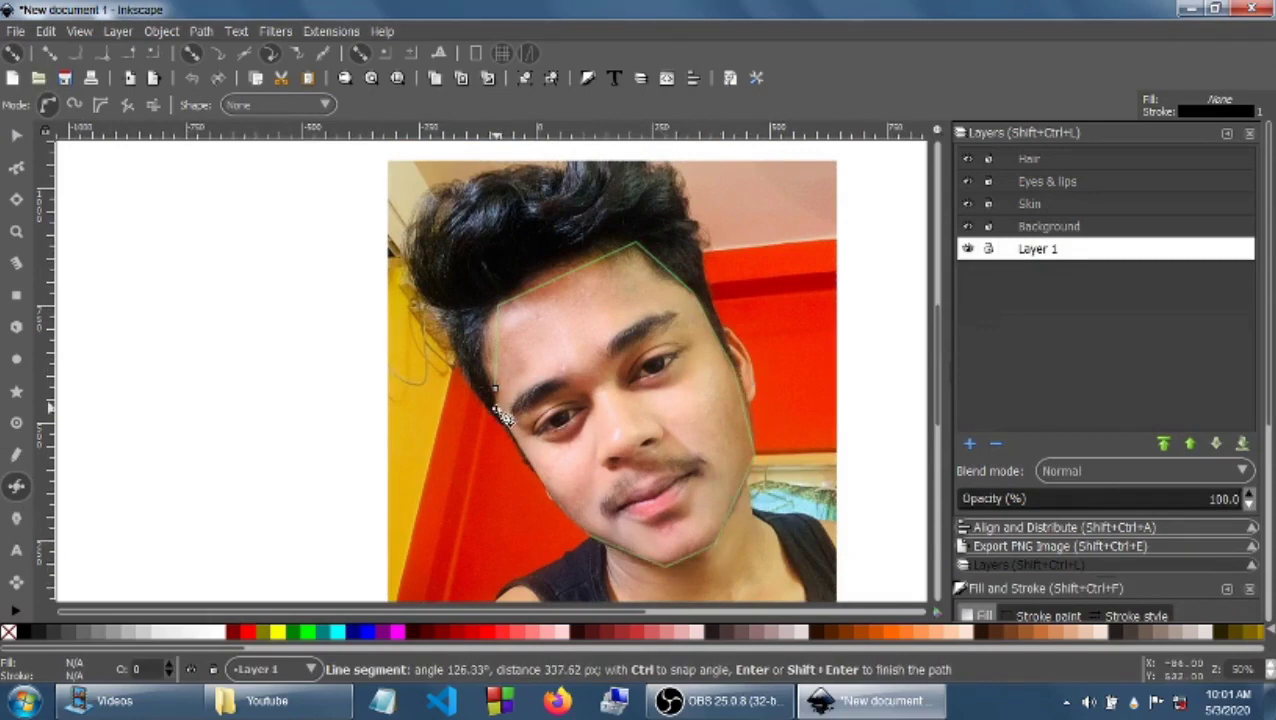
{"action": "left_click", "coordinate": [495, 390]}
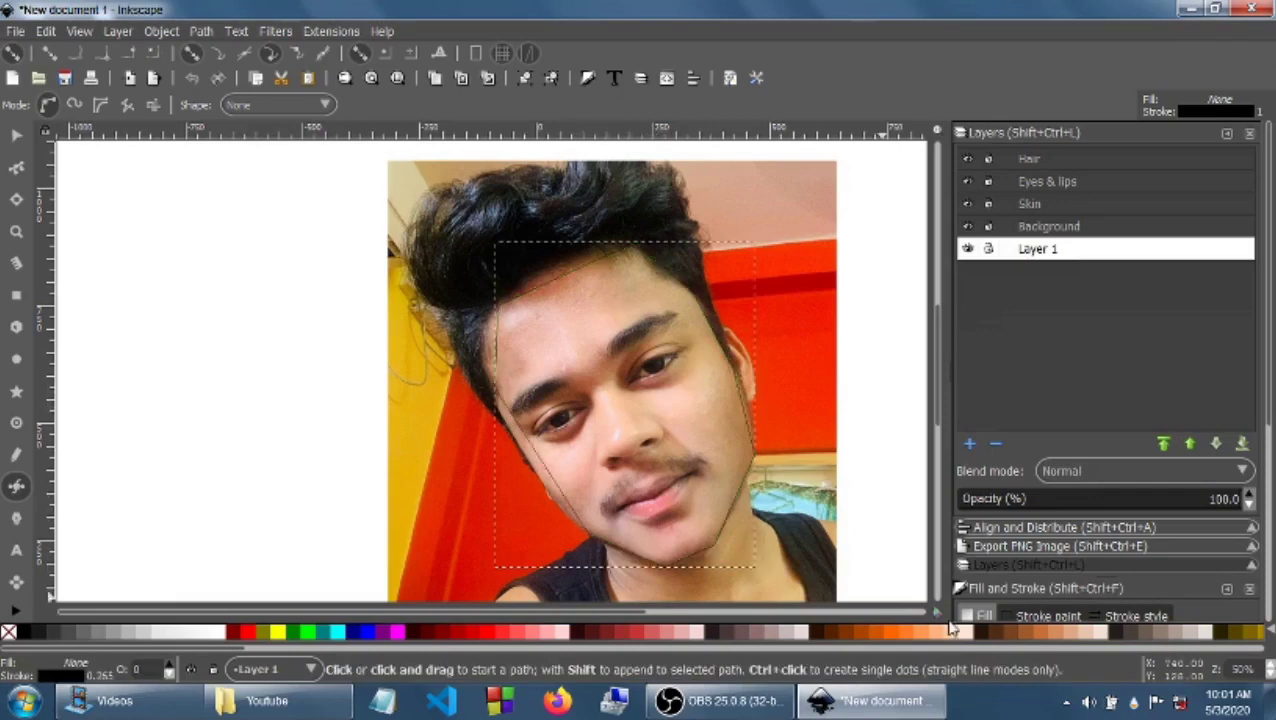
Step: Cut the face outline from Layer 1 and lock that layer
{"action": "left_click", "coordinate": [1030, 204]}
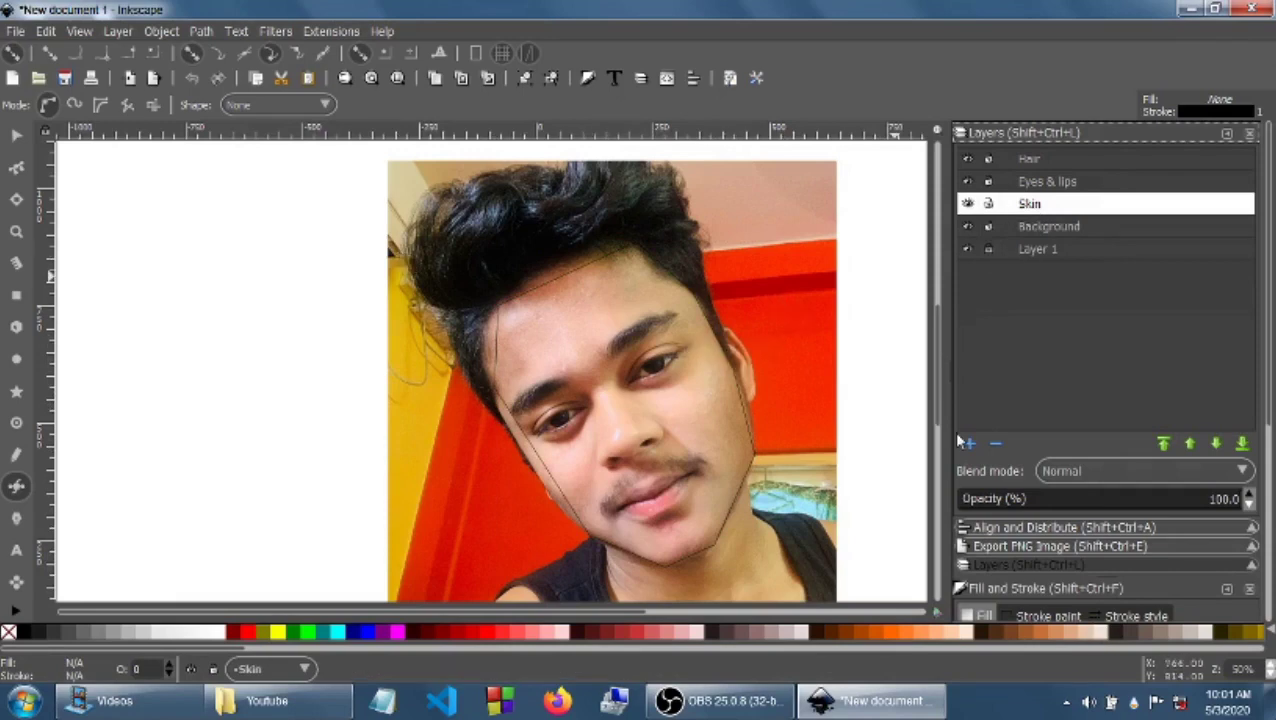
{"action": "type", "text": "p"}
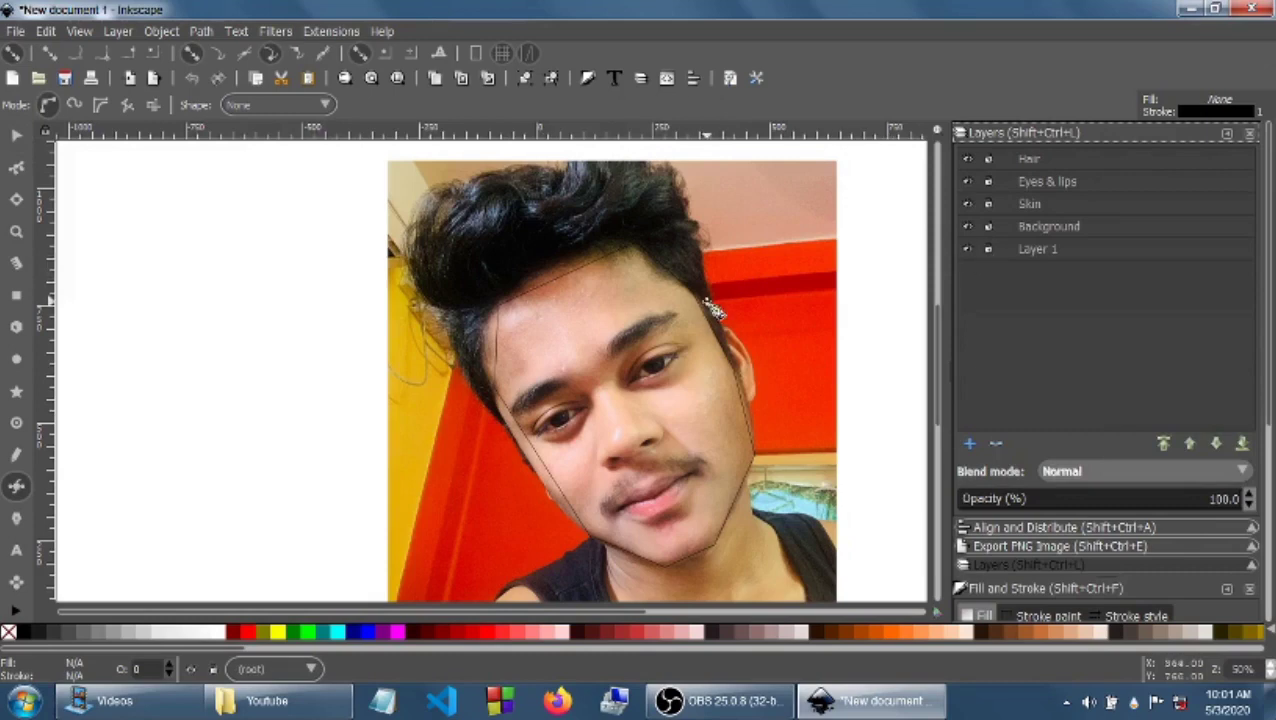
{"action": "left_click", "coordinate": [16, 135]}
{"action": "left_click", "coordinate": [508, 312]}
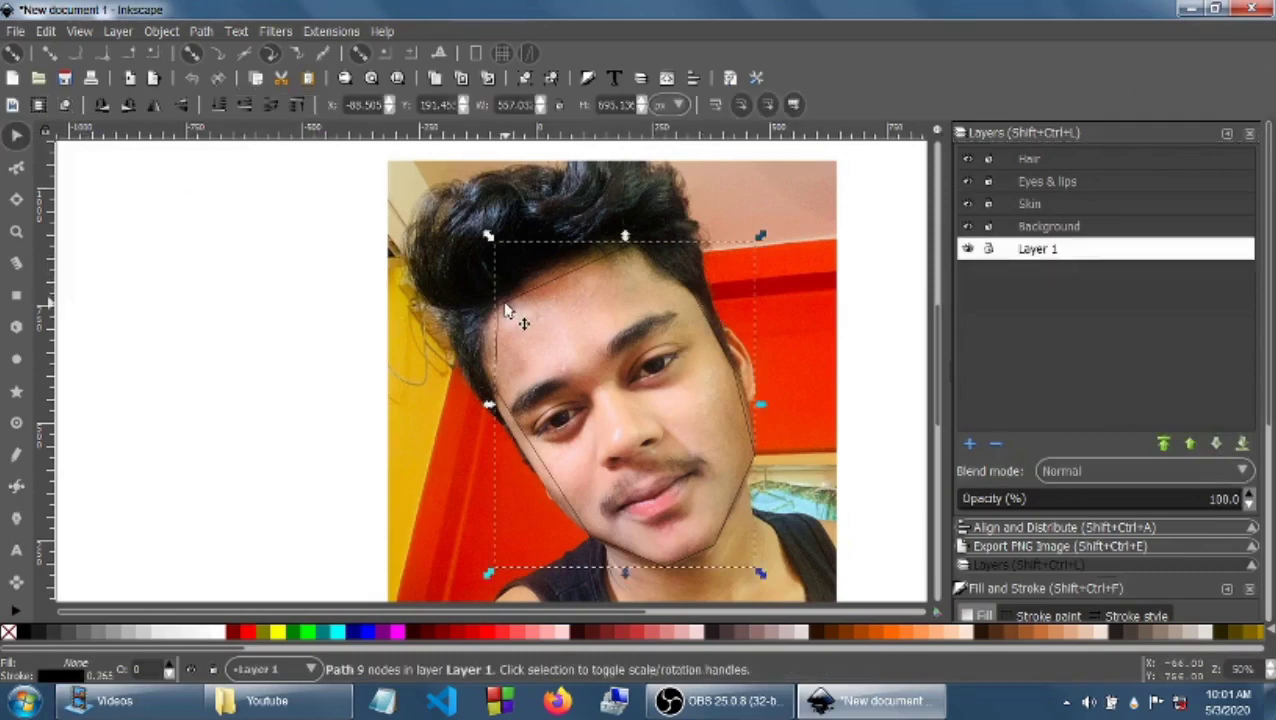
{"action": "key", "text": "Escape"}
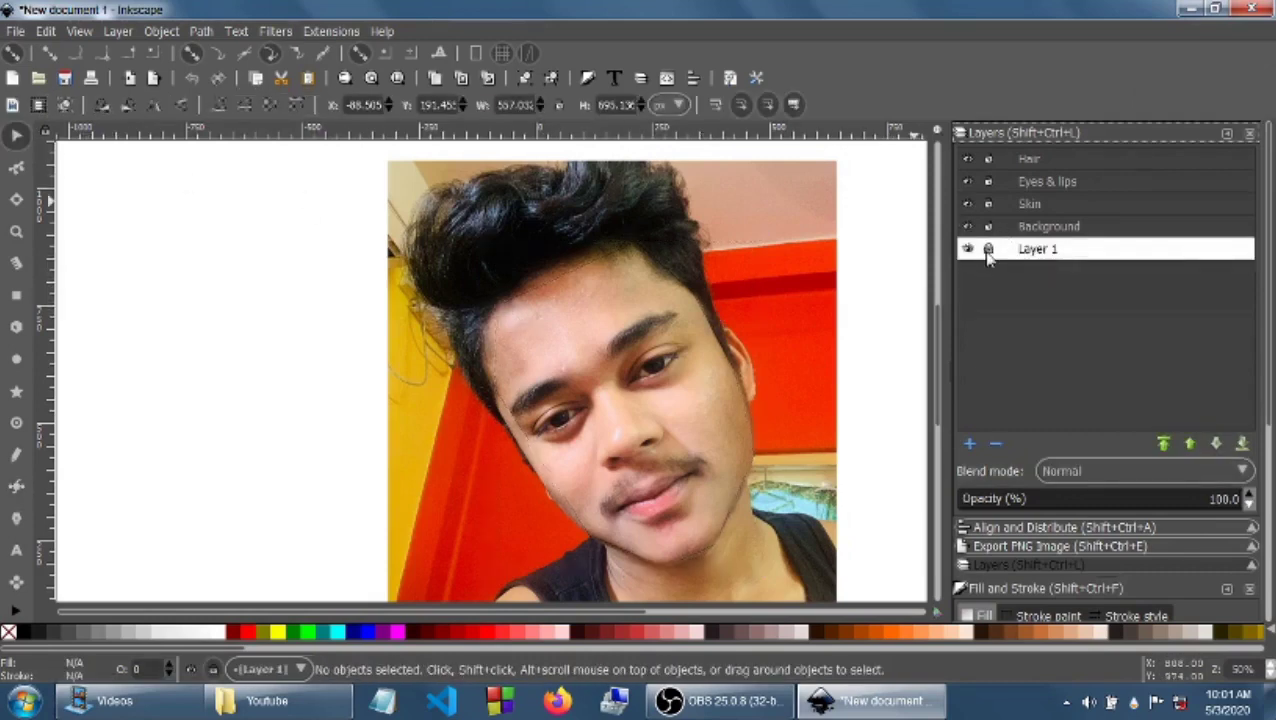
Step: Paste the face outline into the Skin layer and align it with the face in the photo
{"action": "left_click", "coordinate": [1003, 203]}
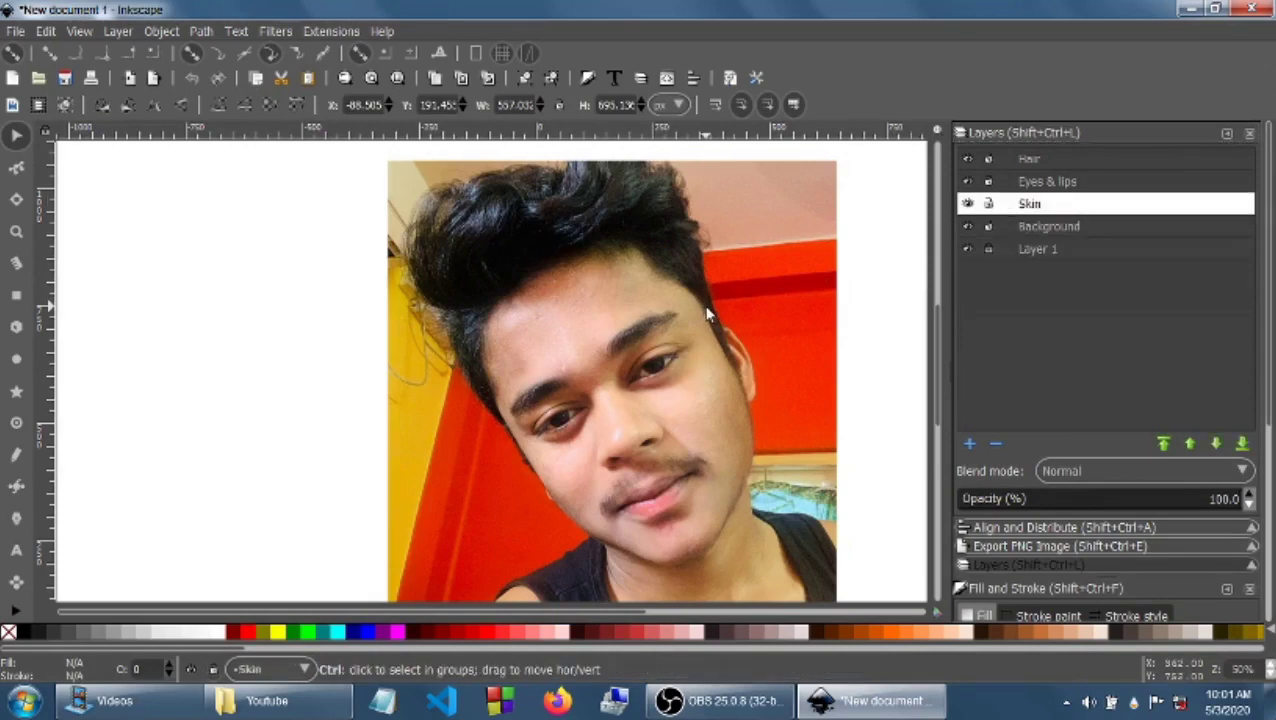
{"action": "key", "text": "ctrl+v"}
{"action": "left_click_drag", "start_coordinate": [707, 316], "coordinate": [672, 345]}
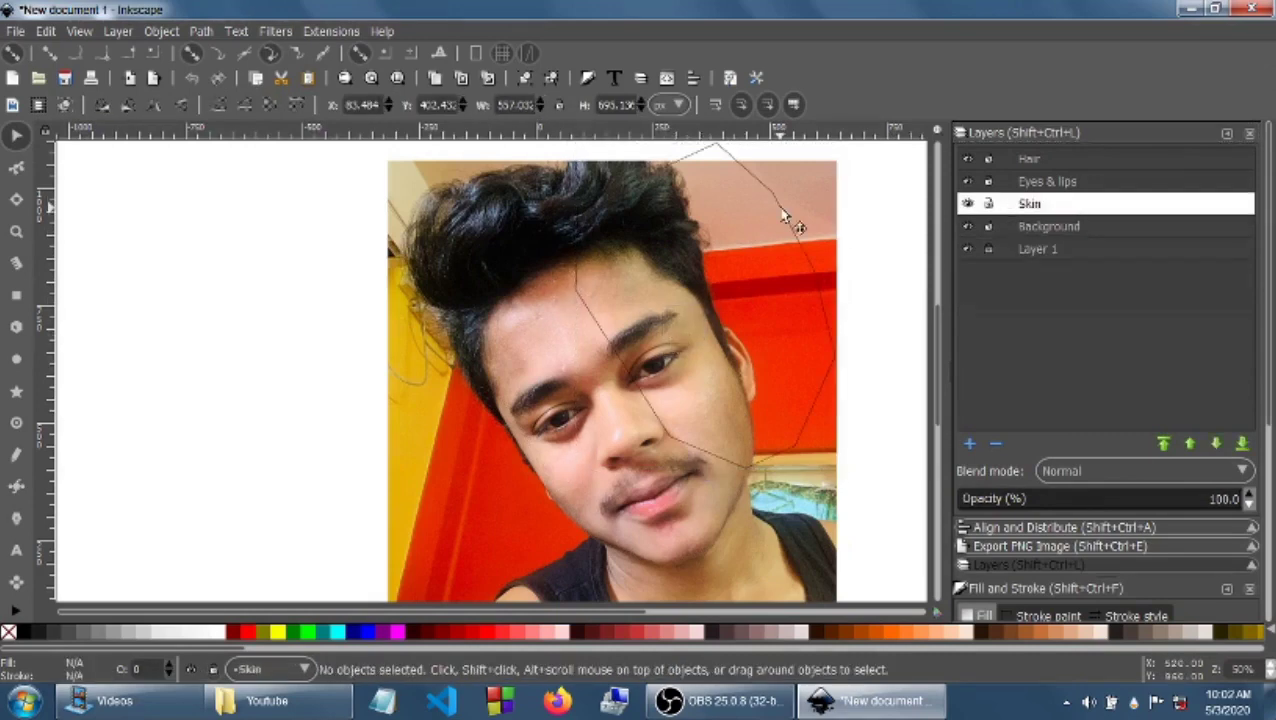
{"action": "left_click_drag", "start_coordinate": [785, 218], "coordinate": [698, 317]}
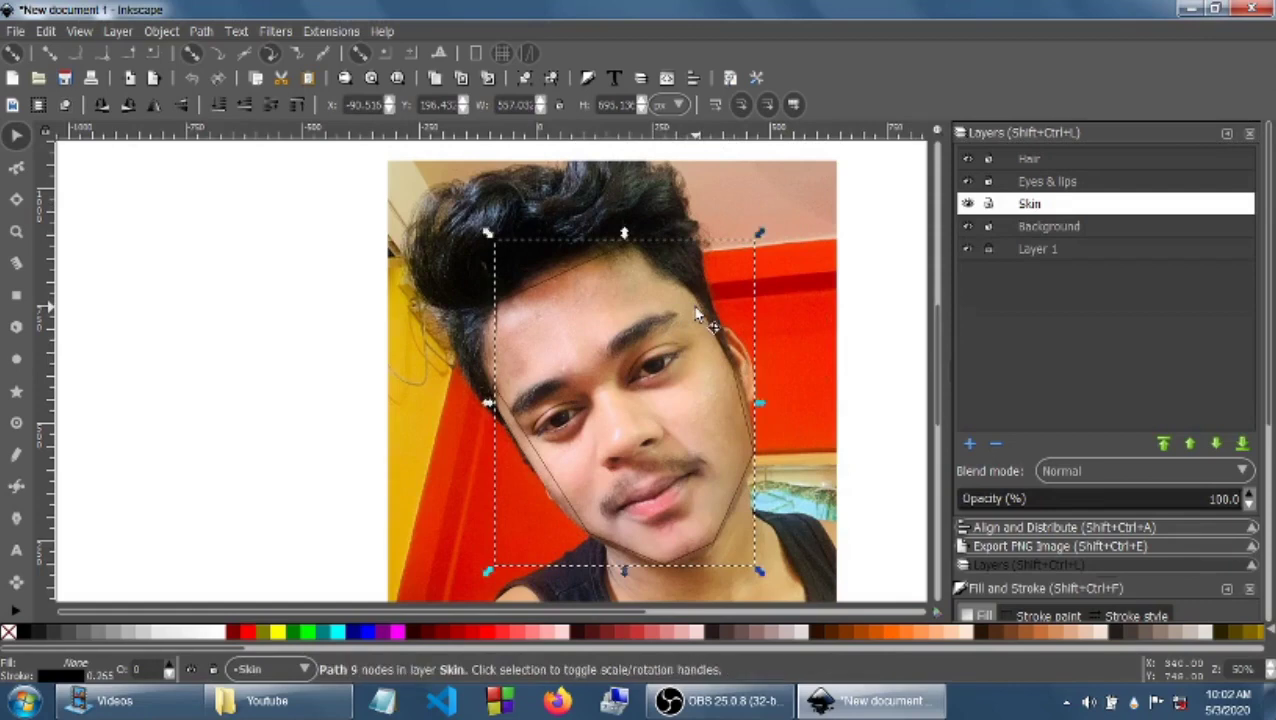
Step: Curve the face outline's segments to follow the forehead, cheek and jaw, and fill the shape with light peach
{"action": "left_click", "coordinate": [16, 168]}
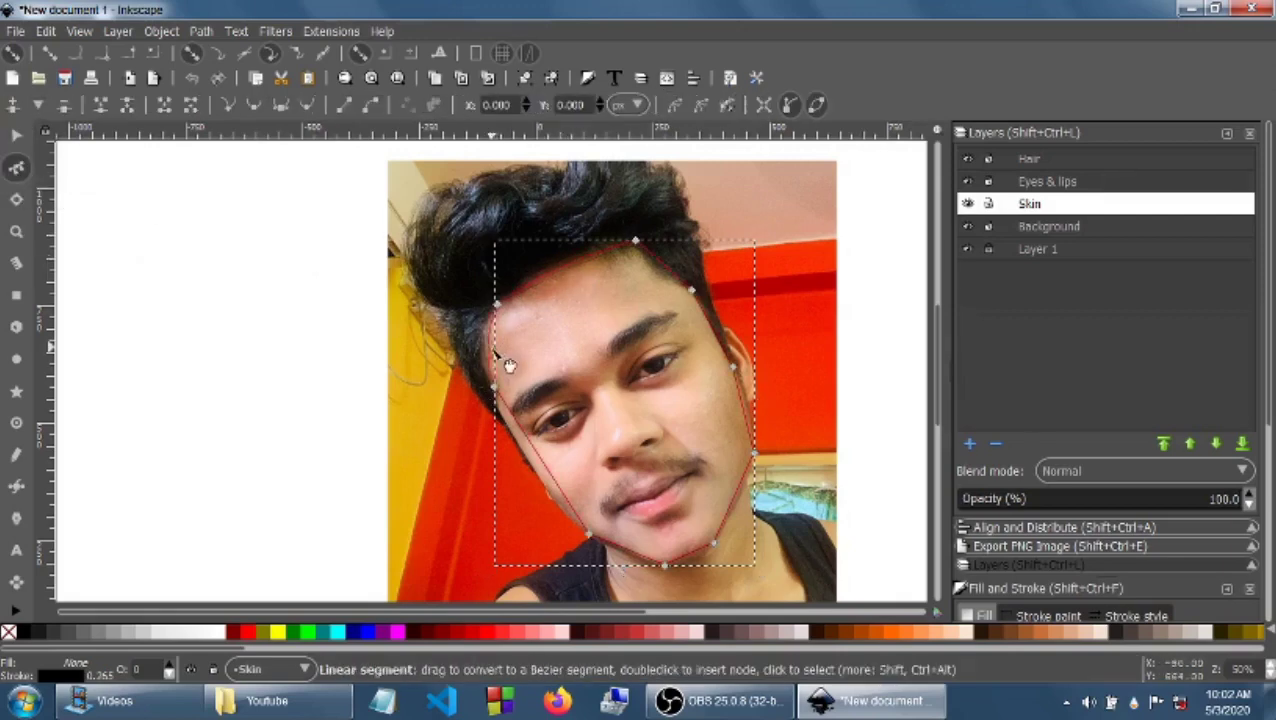
{"action": "left_click_drag", "start_coordinate": [496, 346], "coordinate": [486, 347]}
{"action": "left_click_drag", "start_coordinate": [541, 452], "coordinate": [529, 447]}
{"action": "left_click_drag", "start_coordinate": [574, 511], "coordinate": [575, 517]}
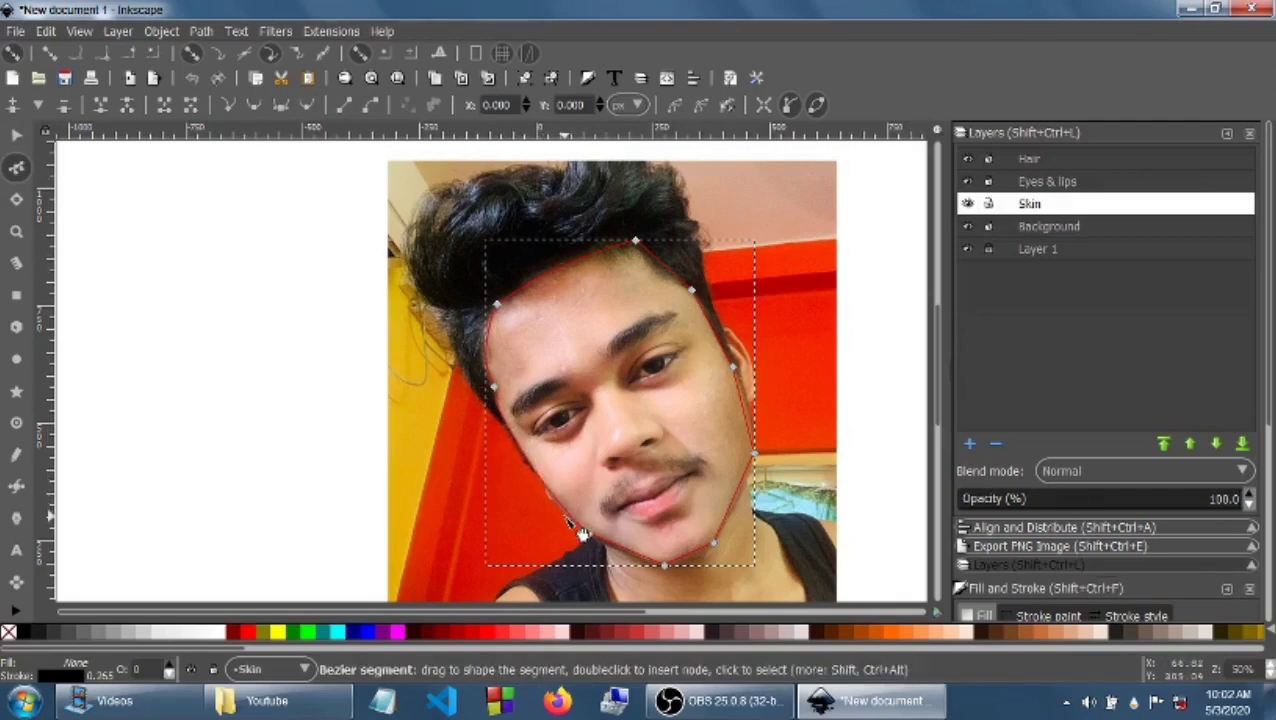
{"action": "left_click", "coordinate": [583, 534]}
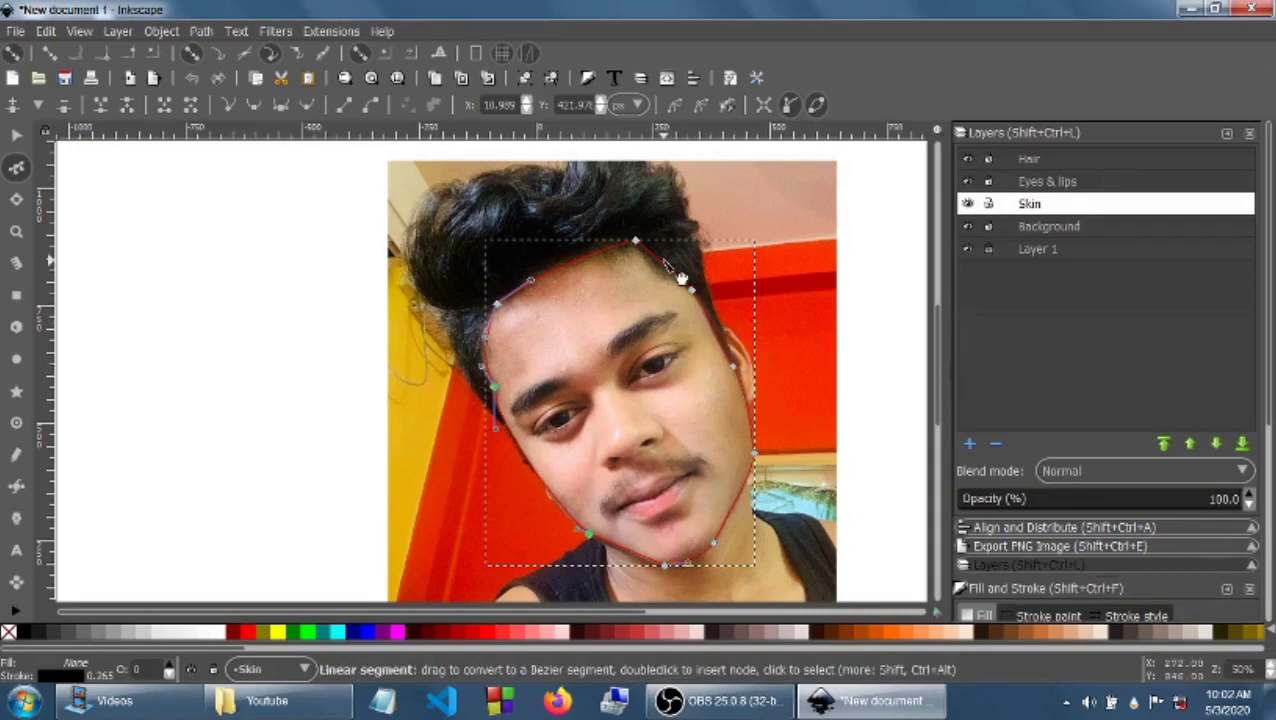
{"action": "left_click", "coordinate": [581, 526]}
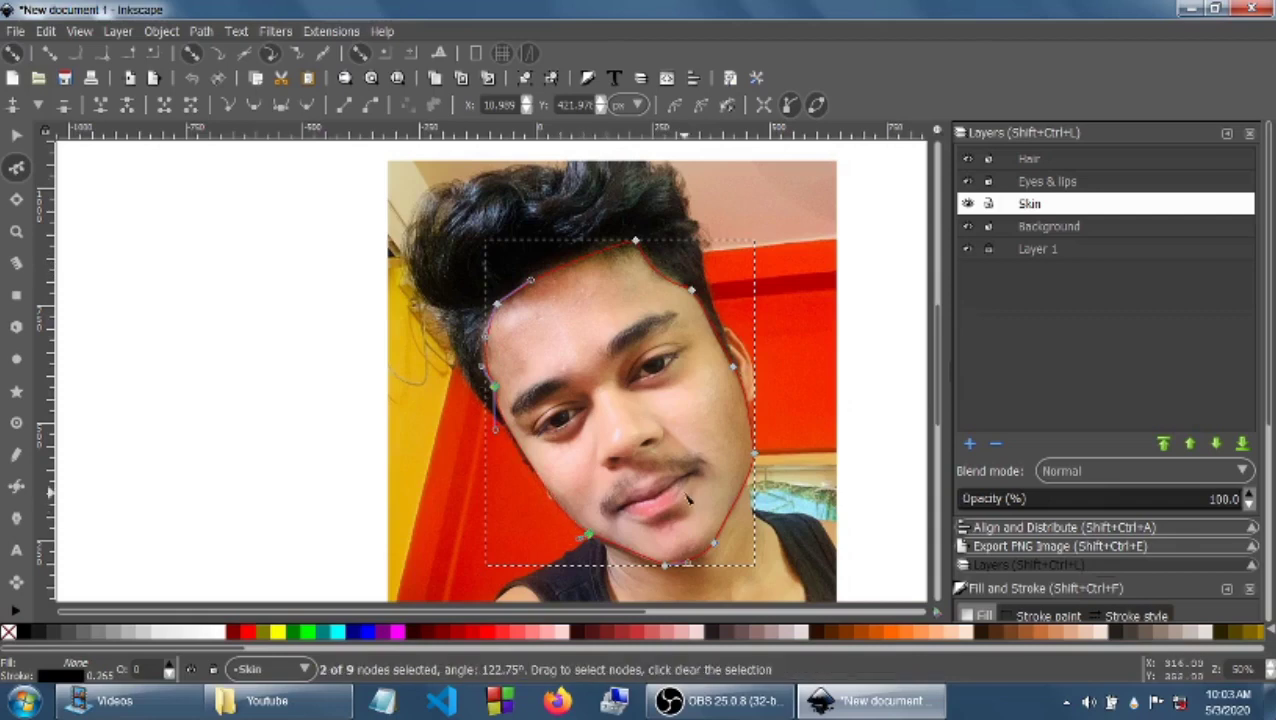
{"action": "left_click", "coordinate": [952, 632]}
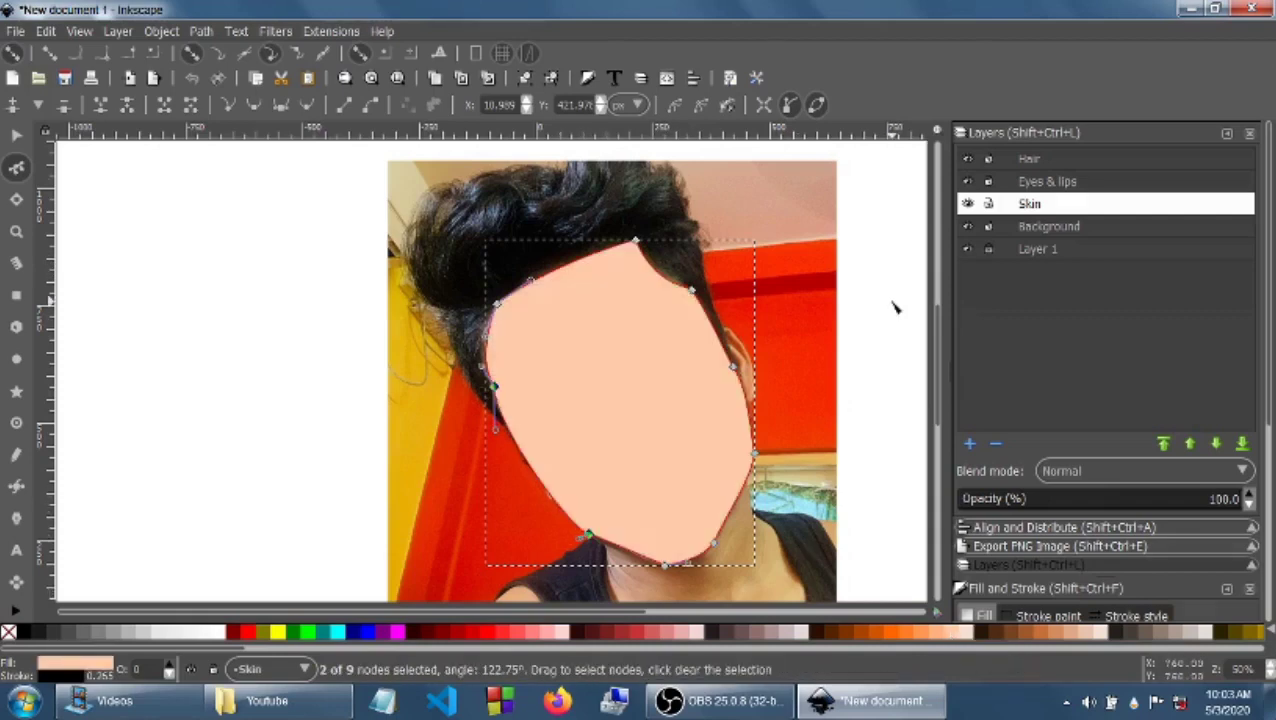
Step: Draw a closed path over the ear beside the face shape on the Skin layer and curve its outer edge along the ear
{"action": "left_click_drag", "start_coordinate": [936, 375], "coordinate": [940, 412]}
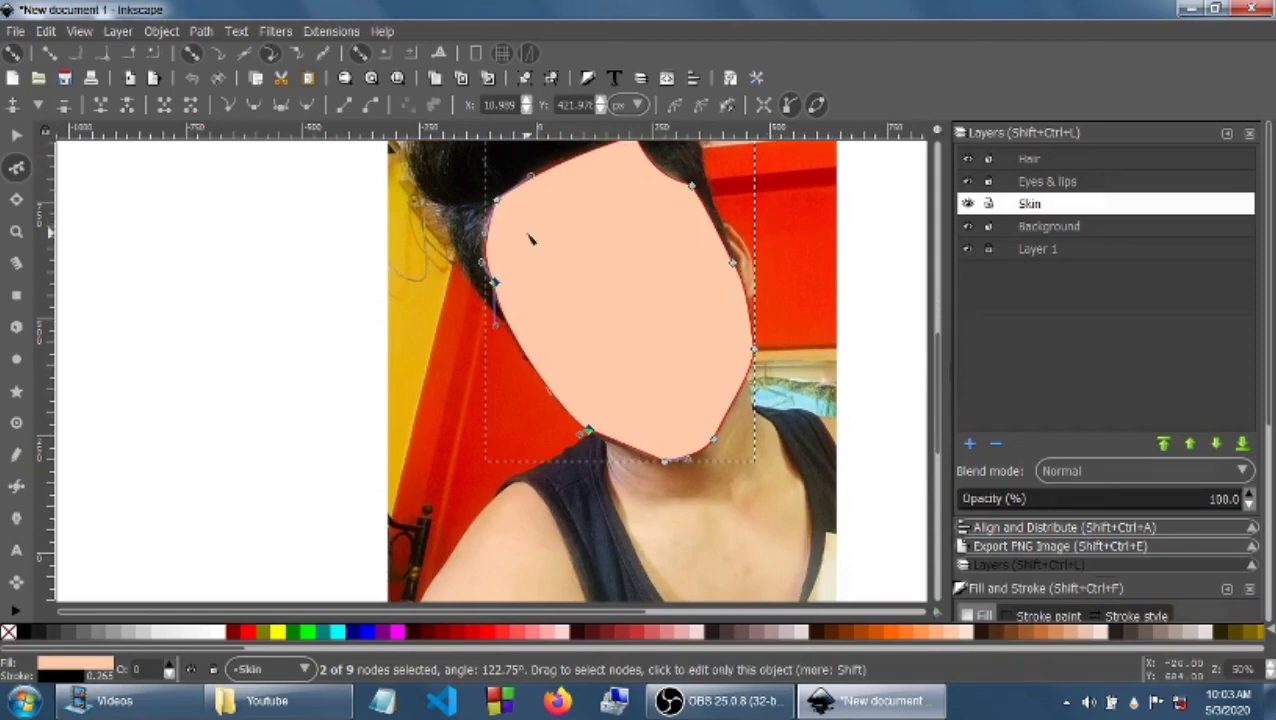
{"action": "left_click", "coordinate": [16, 485]}
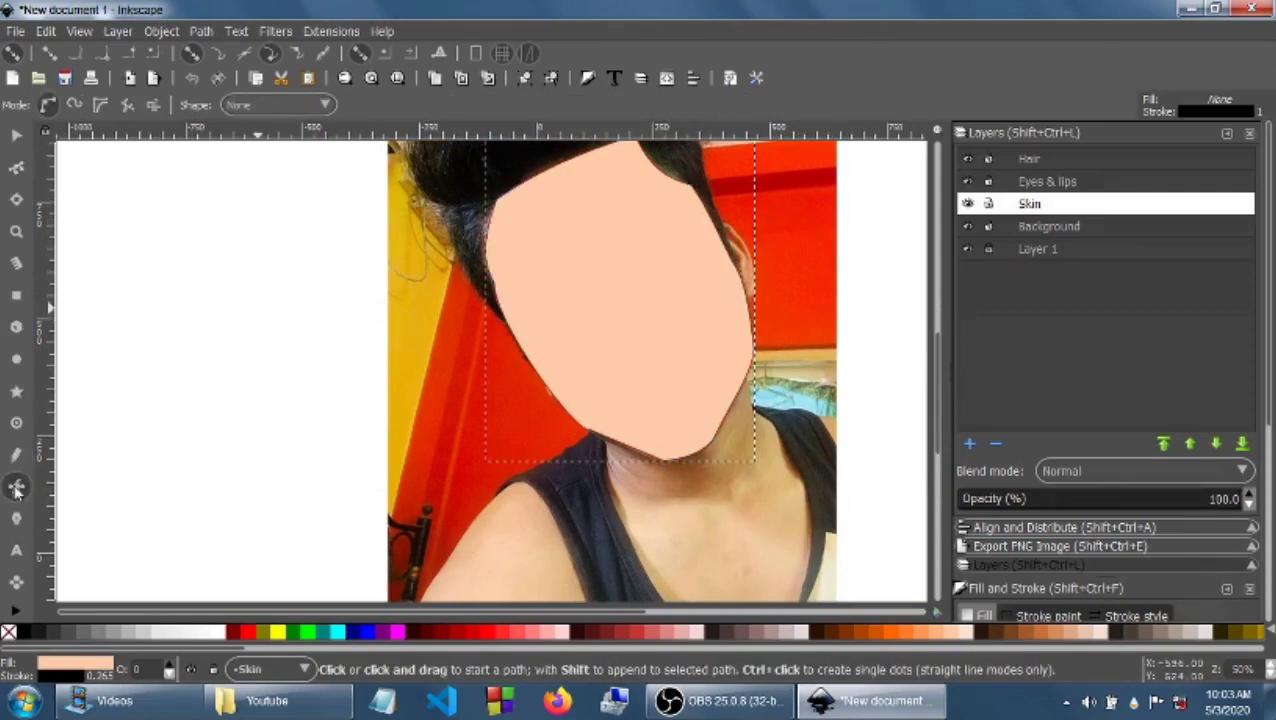
{"action": "left_click", "coordinate": [735, 262]}
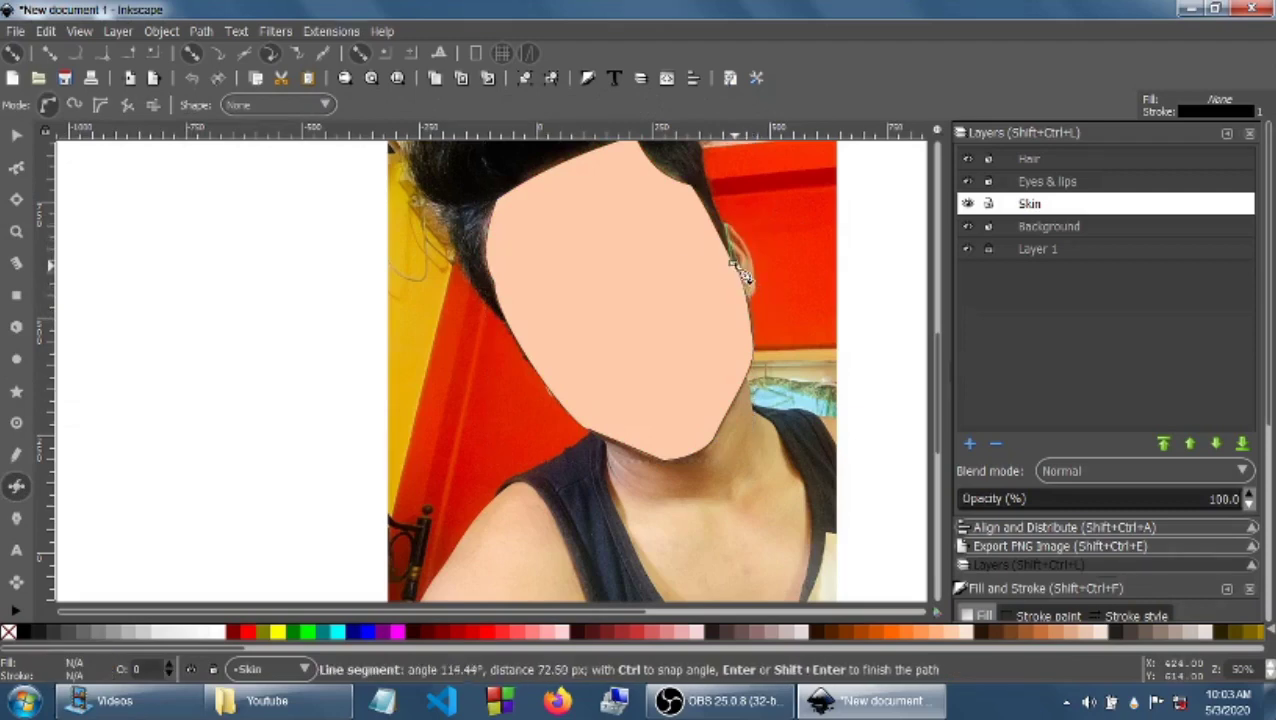
{"action": "left_click", "coordinate": [733, 262]}
{"action": "key", "text": "plus"}
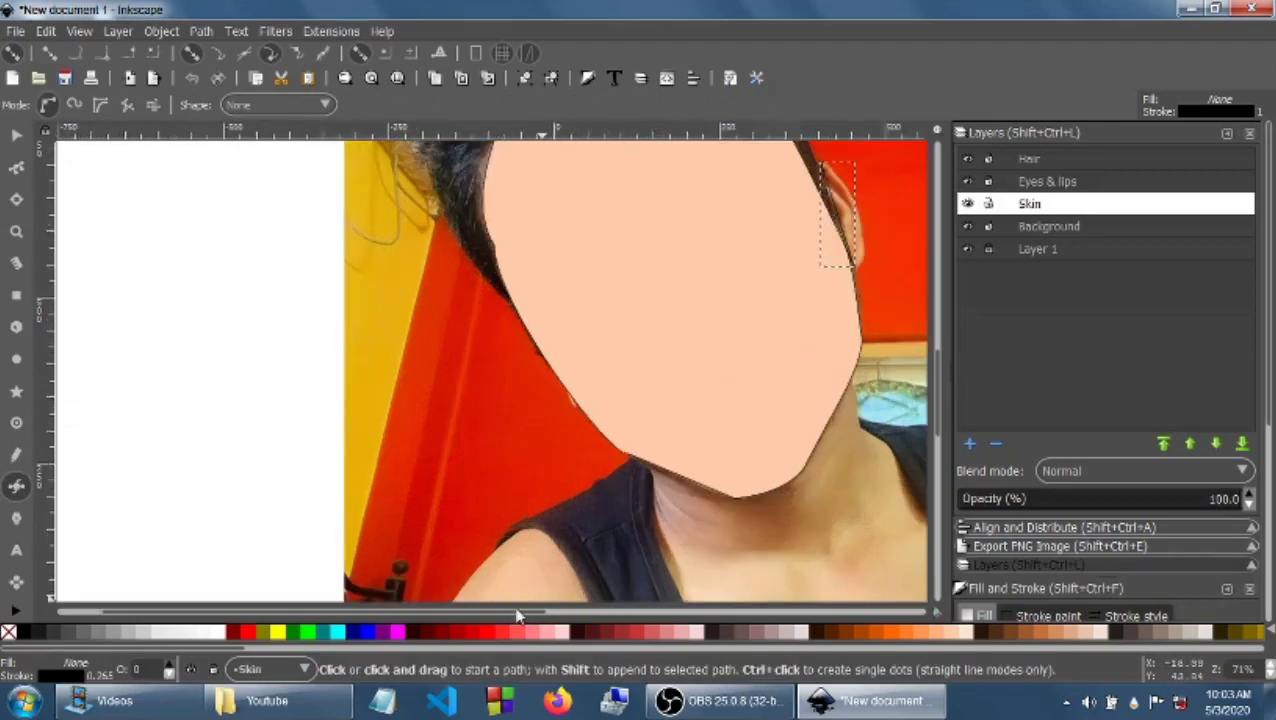
{"action": "left_click_drag", "start_coordinate": [519, 612], "coordinate": [608, 616]}
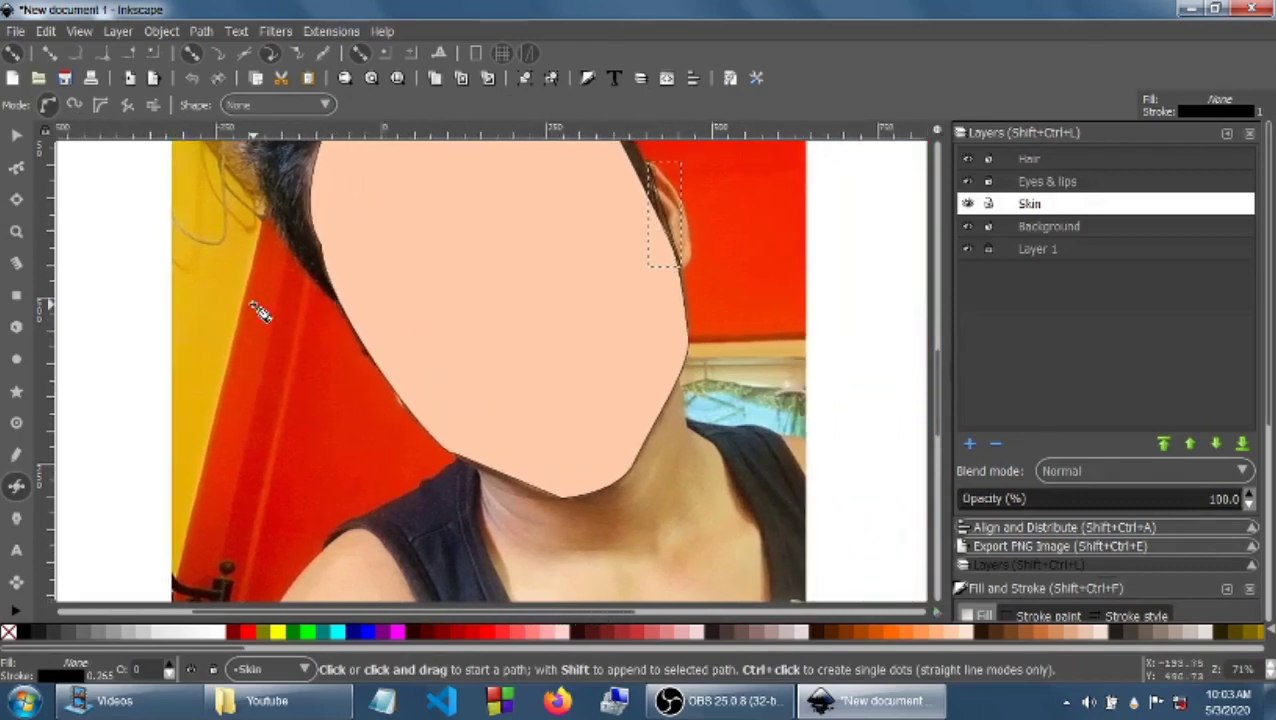
{"action": "left_click", "coordinate": [16, 167]}
{"action": "left_click_drag", "start_coordinate": [678, 225], "coordinate": [708, 268]}
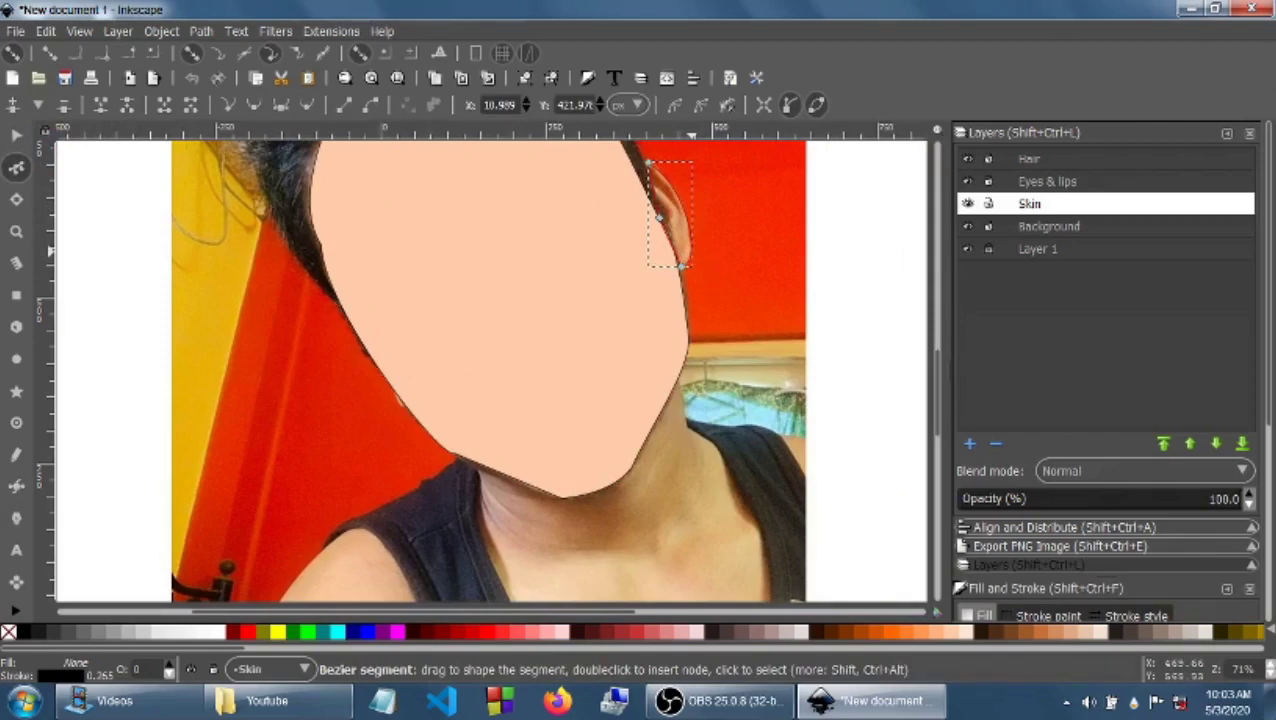
Step: Fill the ear shape with light peach #FFCCAA
{"action": "left_click", "coordinate": [951, 636]}
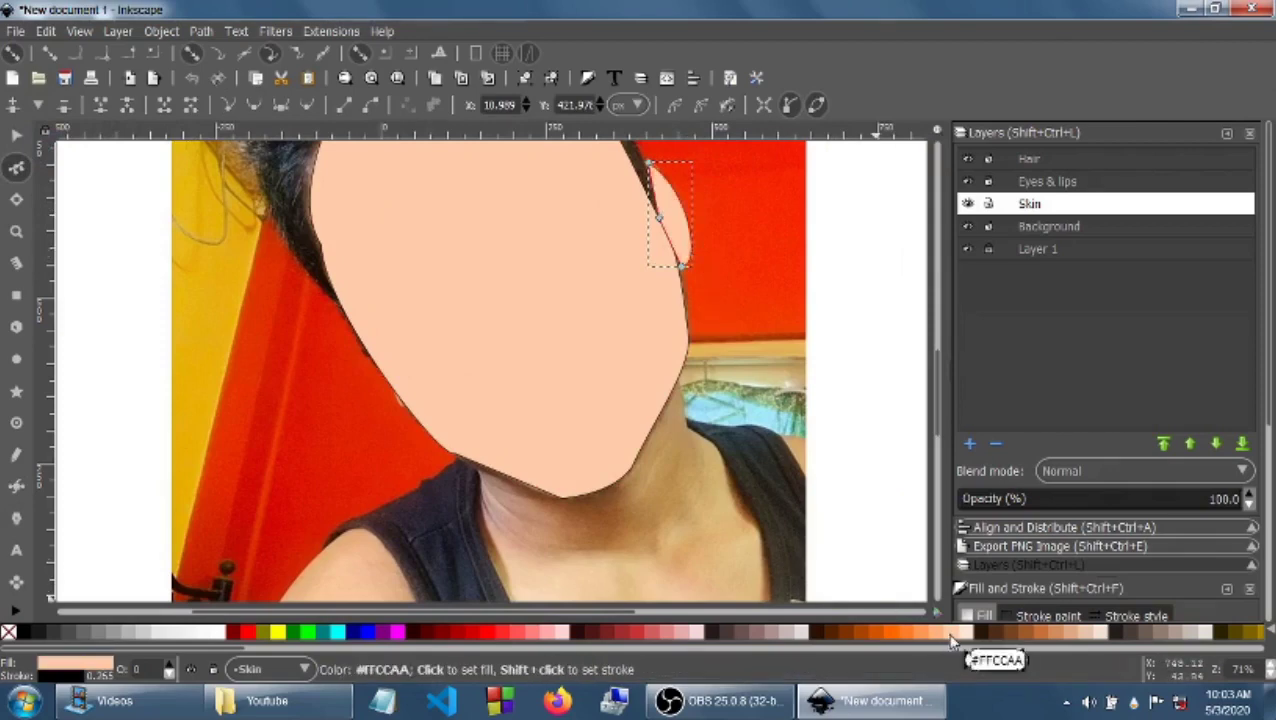
Step: Draw a closed path over the neck and chest inside the tank top's neckline on the Skin layer and fill it with #FFB380
{"action": "key", "text": "minus"}
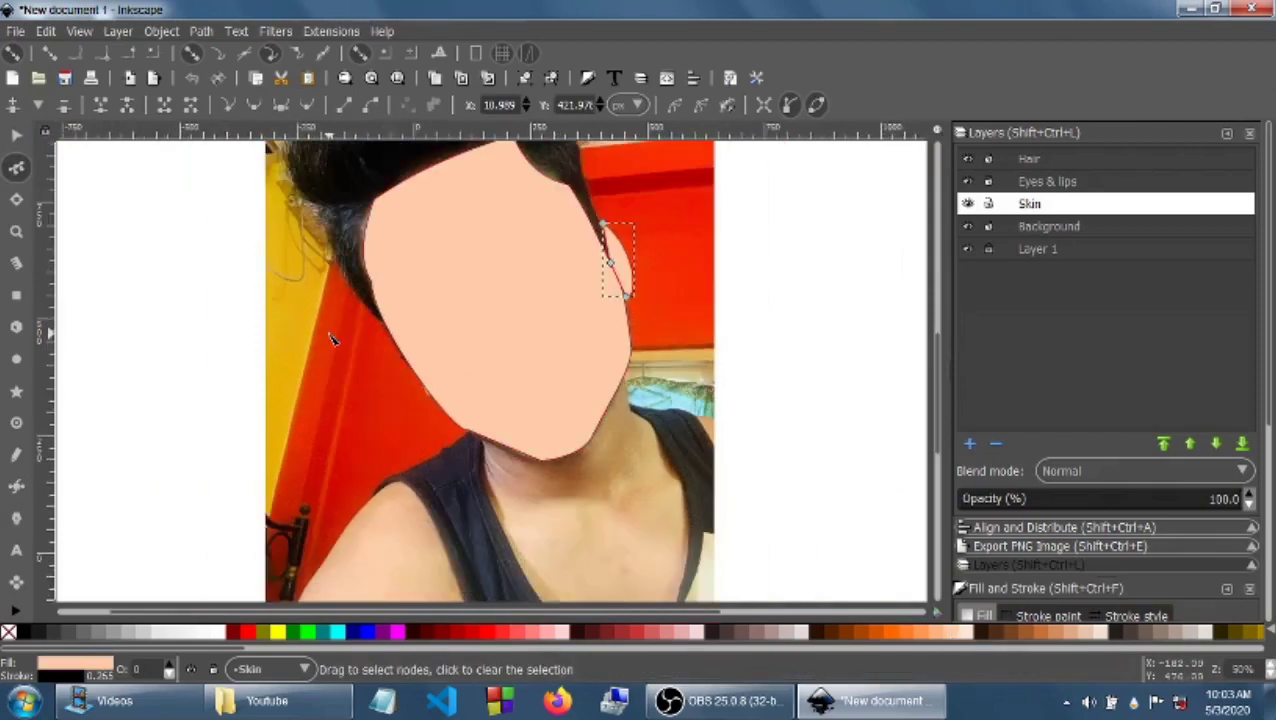
{"action": "left_click", "coordinate": [16, 486]}
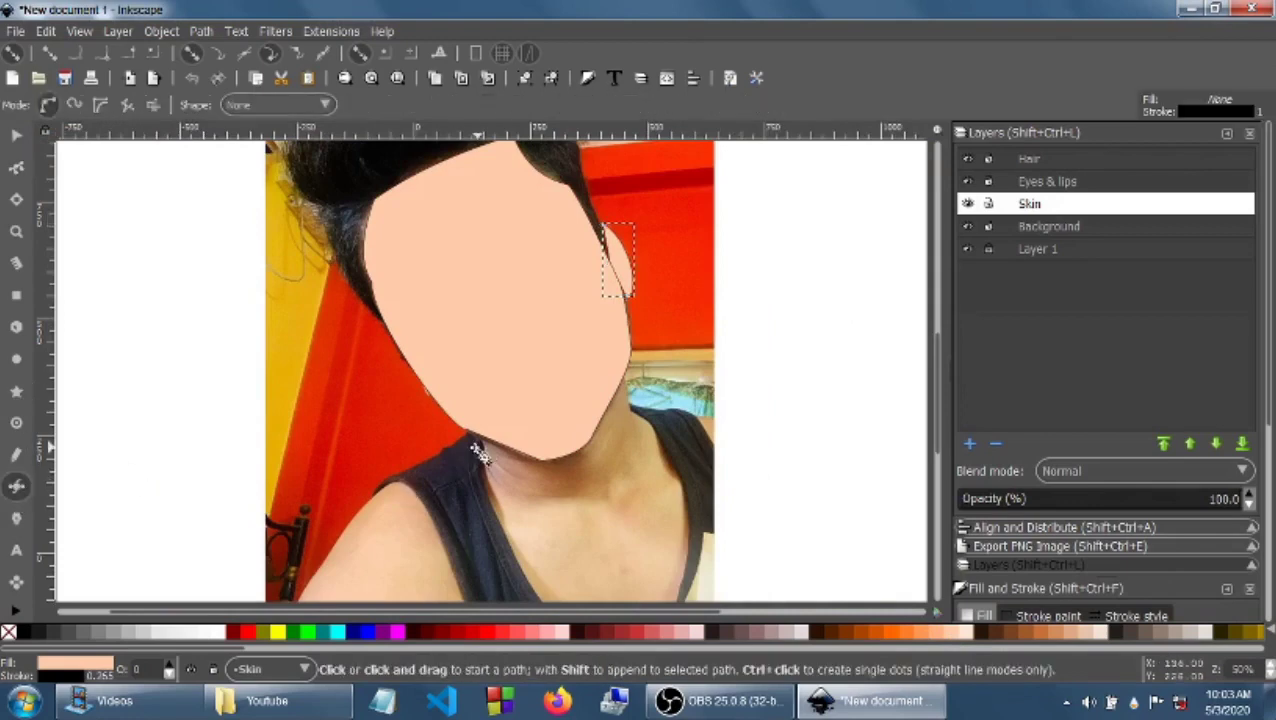
{"action": "left_click", "coordinate": [482, 441]}
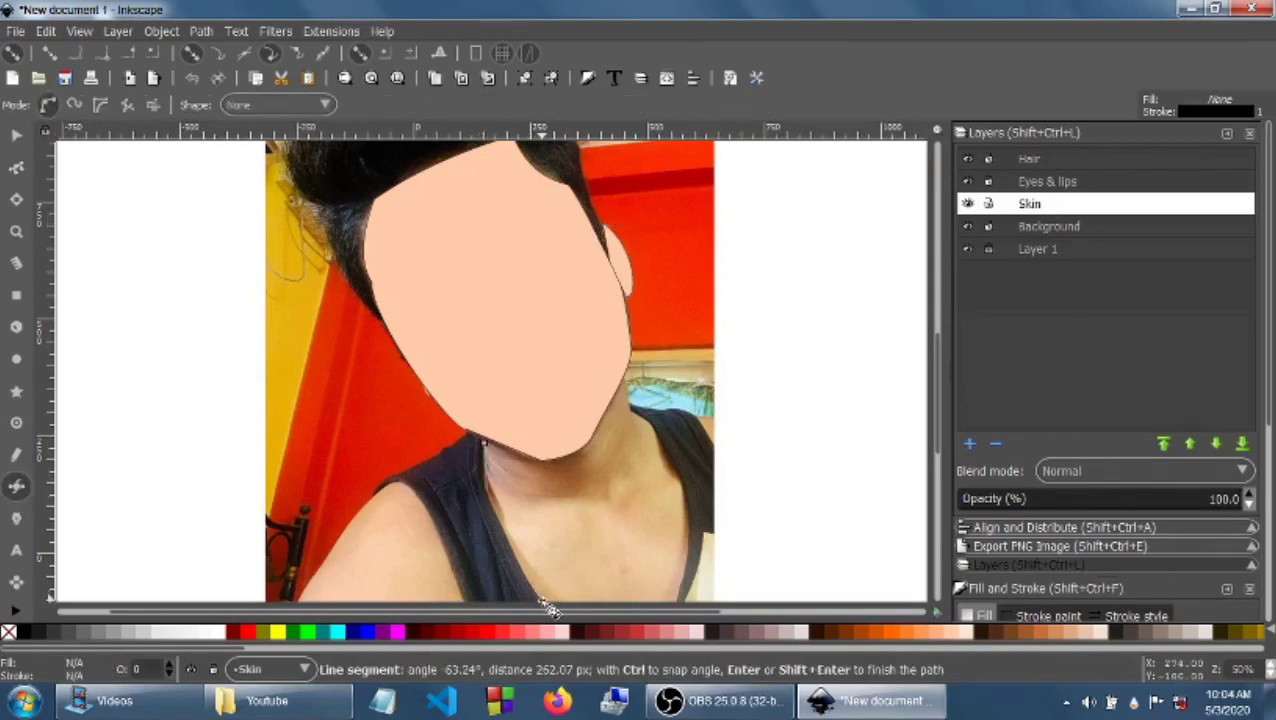
{"action": "key", "text": "minus"}
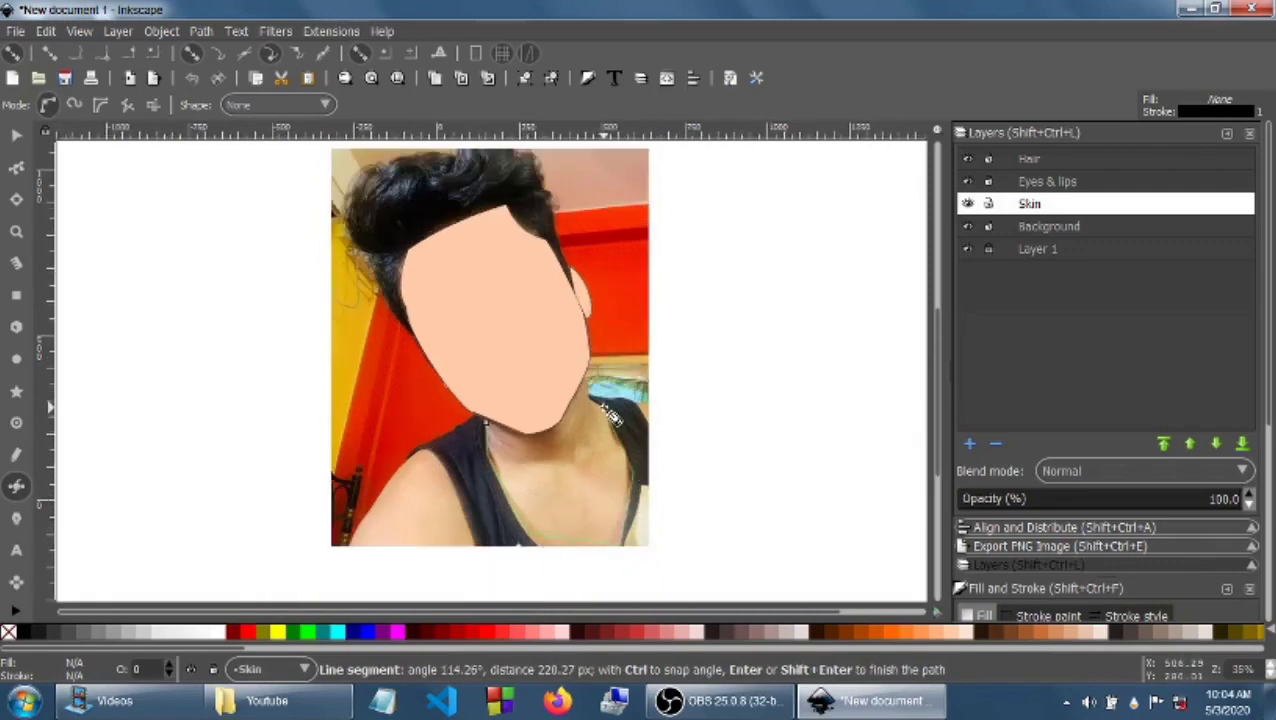
{"action": "left_click", "coordinate": [598, 409]}
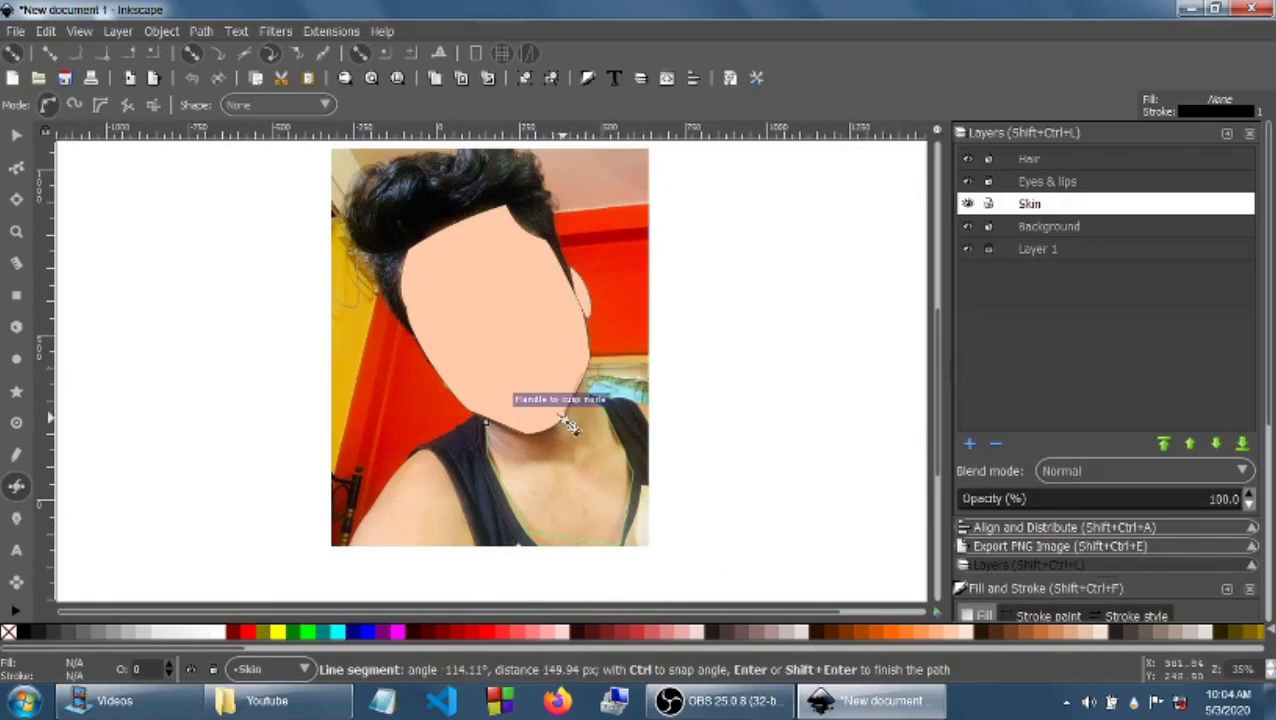
{"action": "left_click", "coordinate": [485, 422]}
{"action": "left_click", "coordinate": [939, 633]}
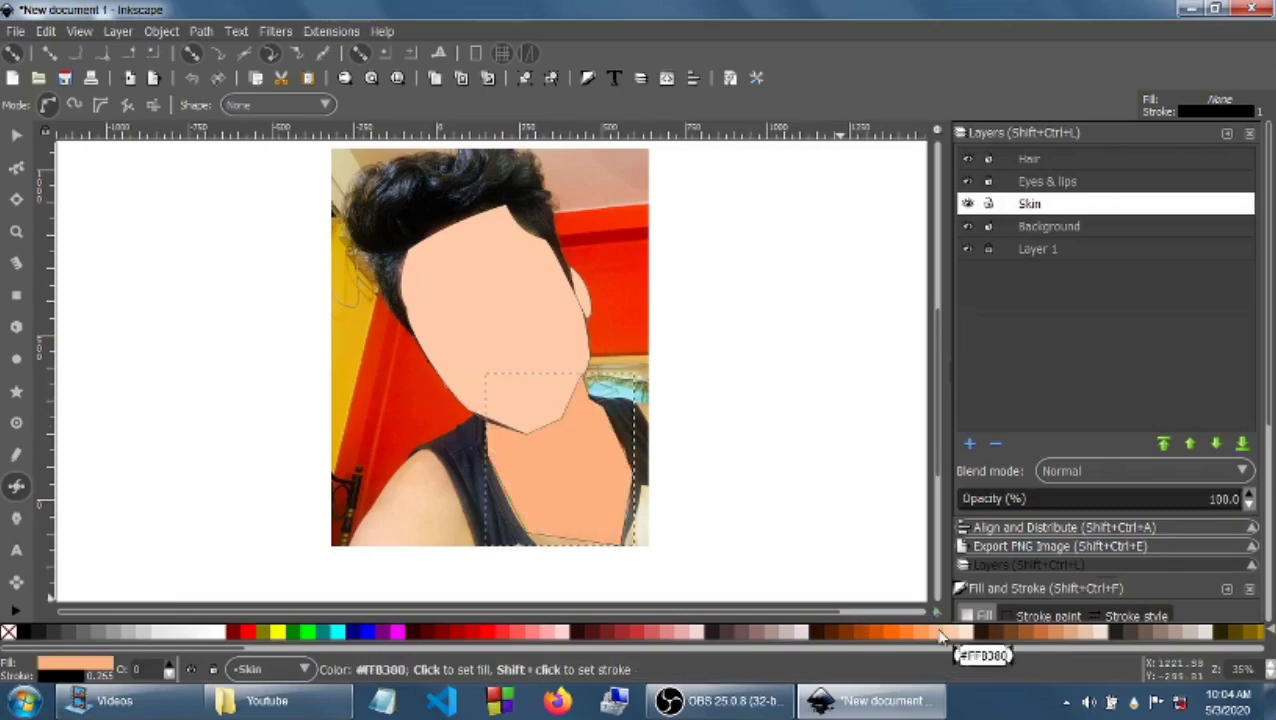
Step: Add a node to the neck shape's chin edge, curve its edges along the jaw and neckline, and adjust its left upper corner
{"action": "key", "text": "plus"}
{"action": "key", "text": "plus"}
{"action": "left_click", "coordinate": [16, 167]}
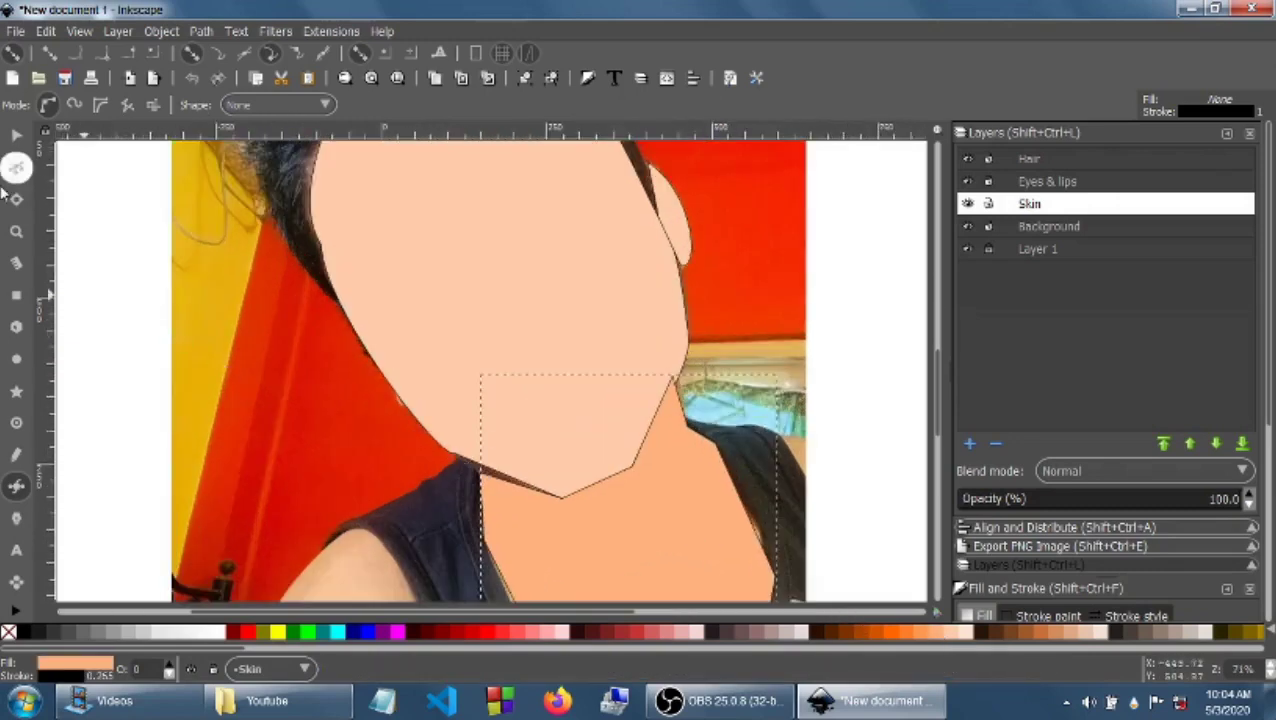
{"action": "double_click", "coordinate": [592, 494]}
{"action": "left_click_drag", "start_coordinate": [482, 474], "coordinate": [476, 469]}
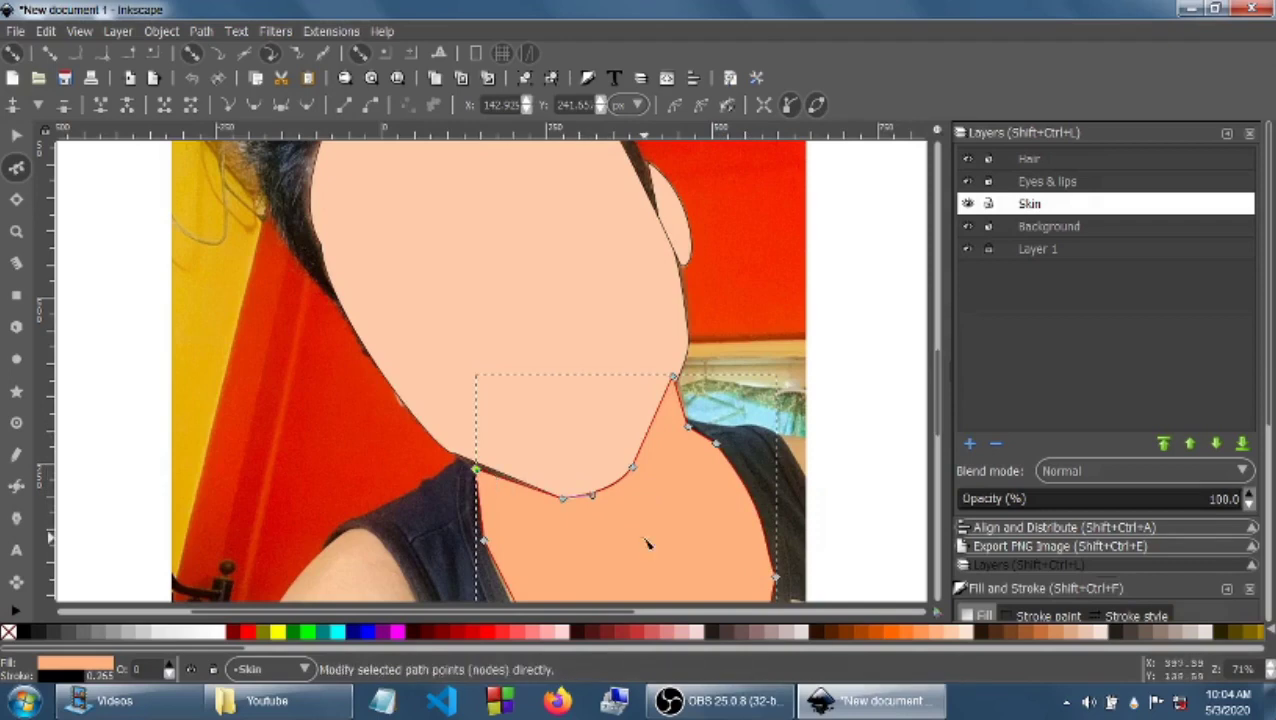
Step: Curve the neck shape's lower edge down to the photo's bottom and add a node on its left neckline edge
{"action": "left_click_drag", "start_coordinate": [935, 407], "coordinate": [932, 442]}
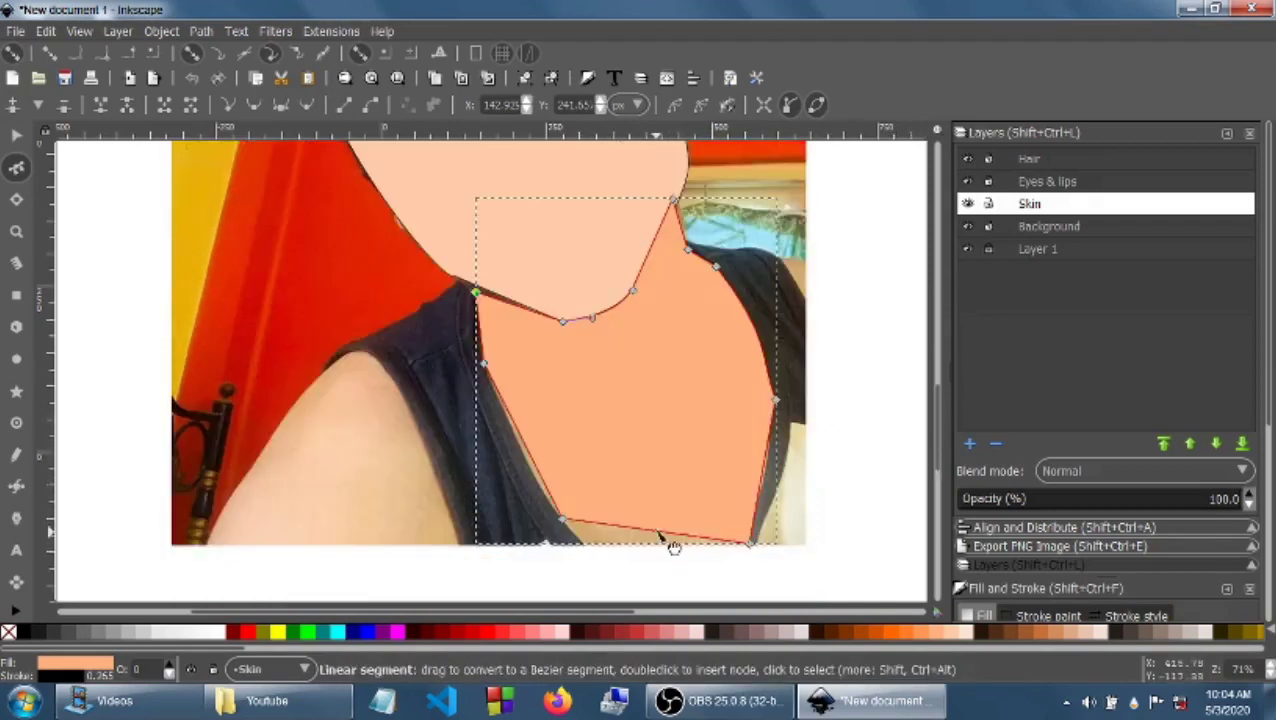
{"action": "left_click_drag", "start_coordinate": [673, 547], "coordinate": [632, 566]}
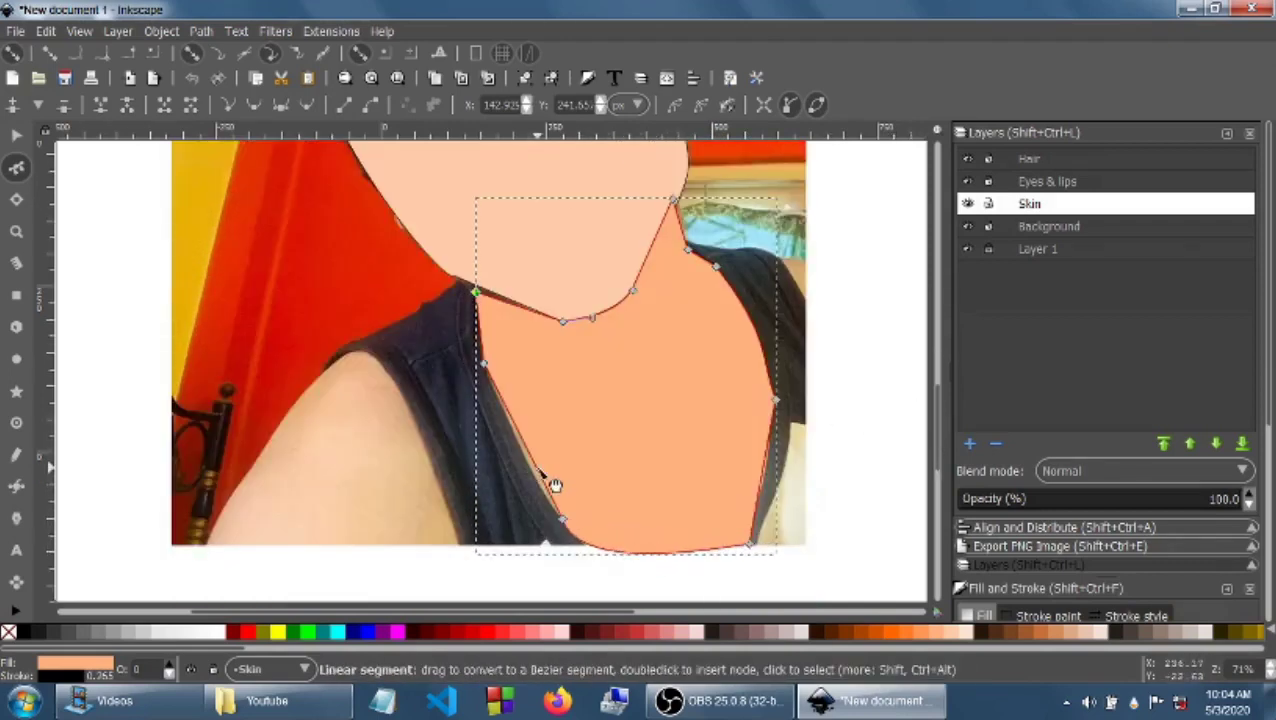
{"action": "double_click", "coordinate": [507, 413]}
Step: Move the neck shape's two upper corner nodes so they meet the face shape along the jawline
{"action": "left_click_drag", "start_coordinate": [935, 443], "coordinate": [931, 422]}
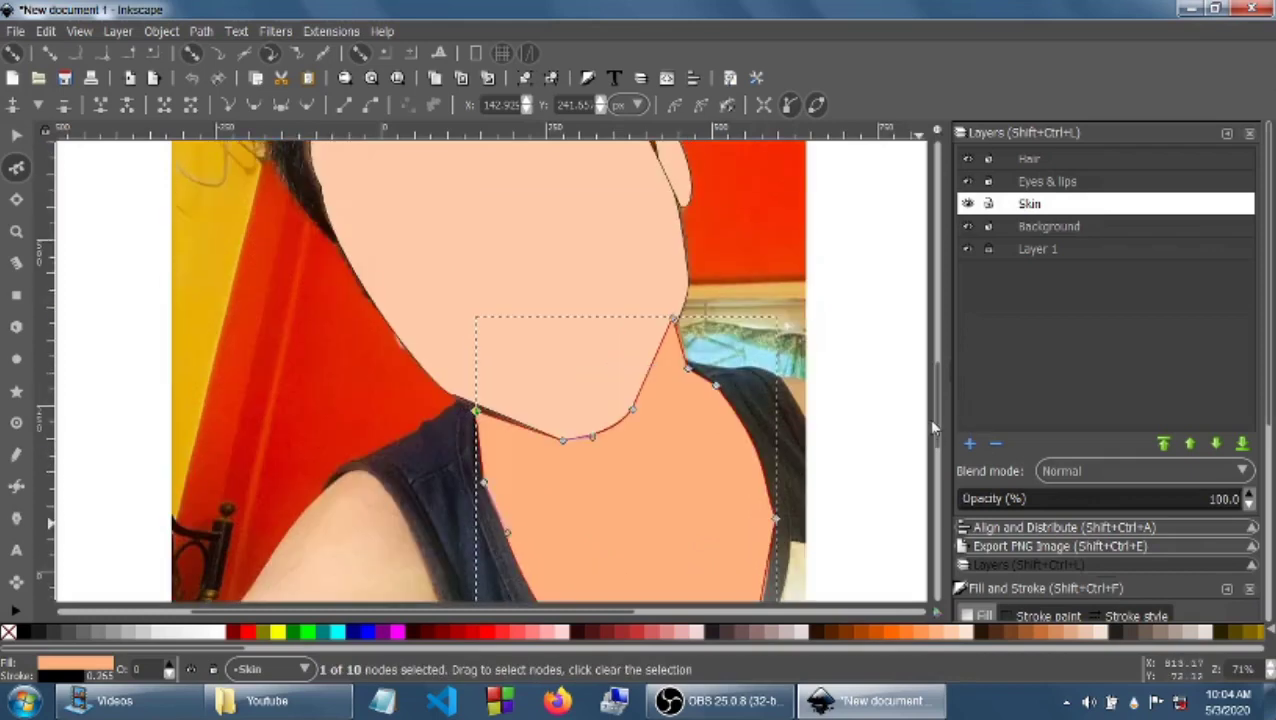
{"action": "mouse_move", "coordinate": [477, 412]}
{"action": "left_mouse_down"}
{"action": "mouse_move", "coordinate": [500, 397]}
{"action": "mouse_move", "coordinate": [478, 408]}
{"action": "left_mouse_up"}
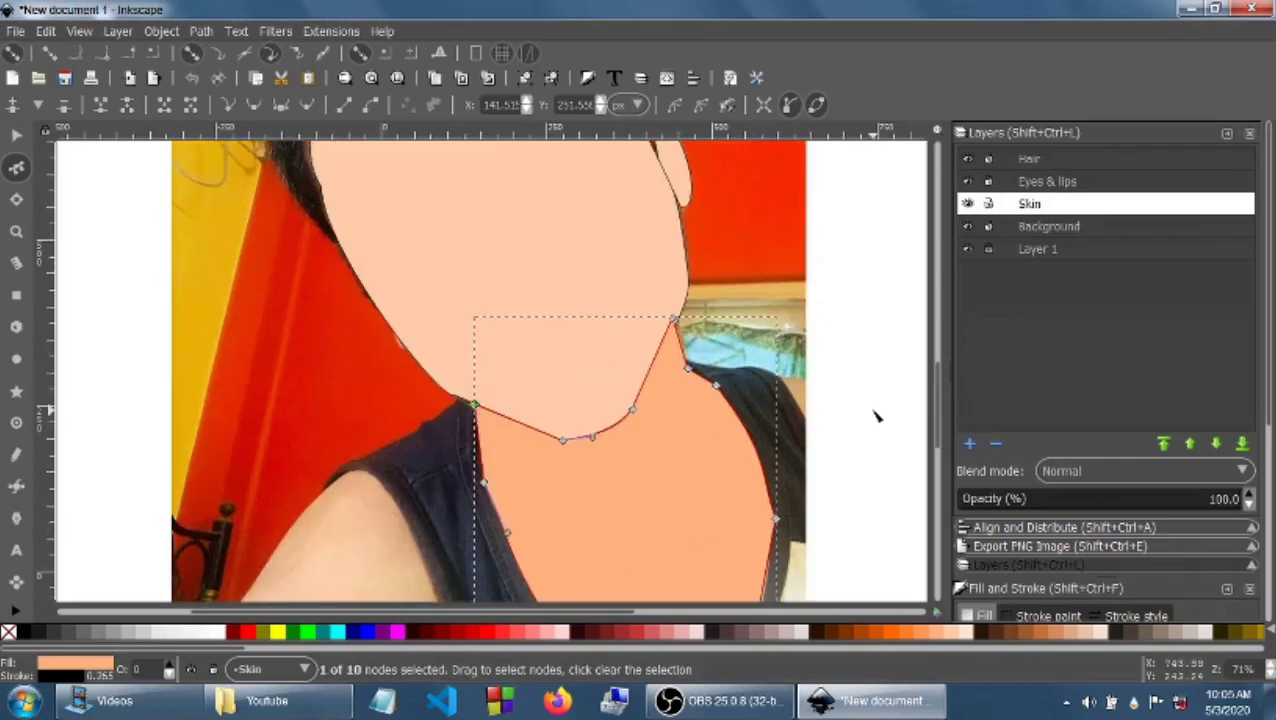
{"action": "left_click_drag", "start_coordinate": [676, 322], "coordinate": [684, 336]}
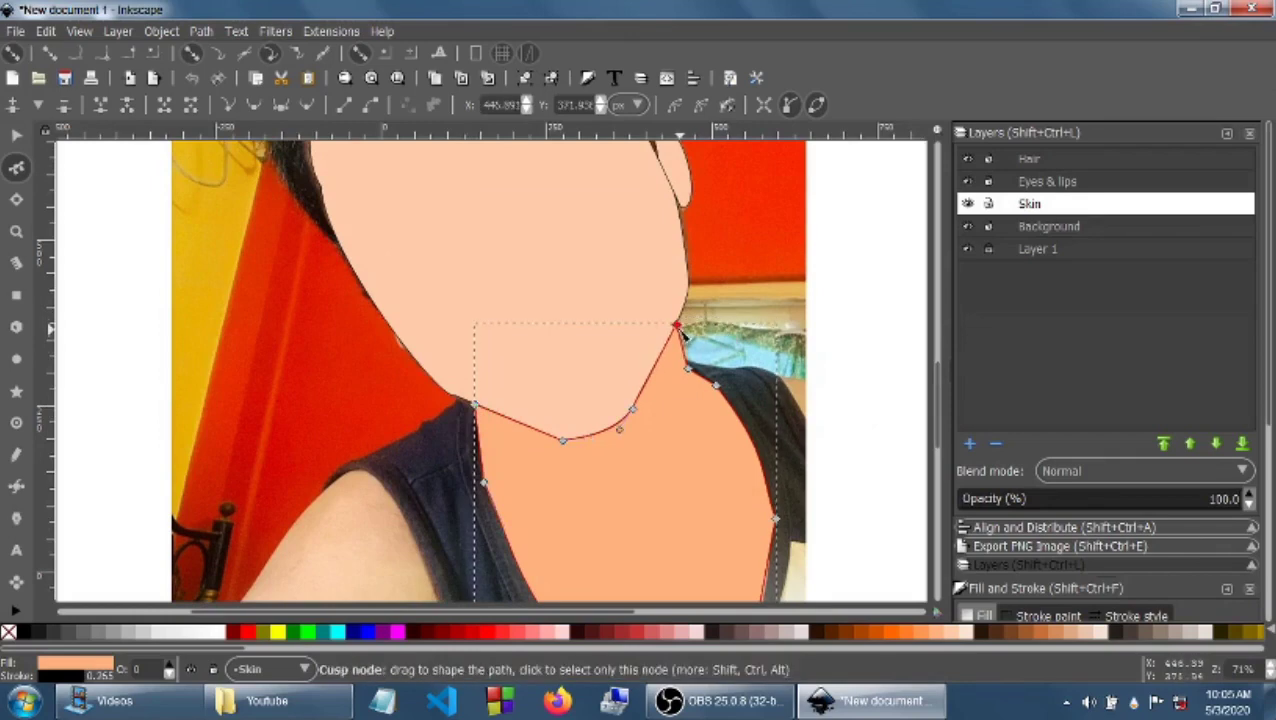
Step: Hide the Skin layer and make the Eyes & lips layer current
{"action": "key", "text": "minus"}
{"action": "key", "text": "minus"}
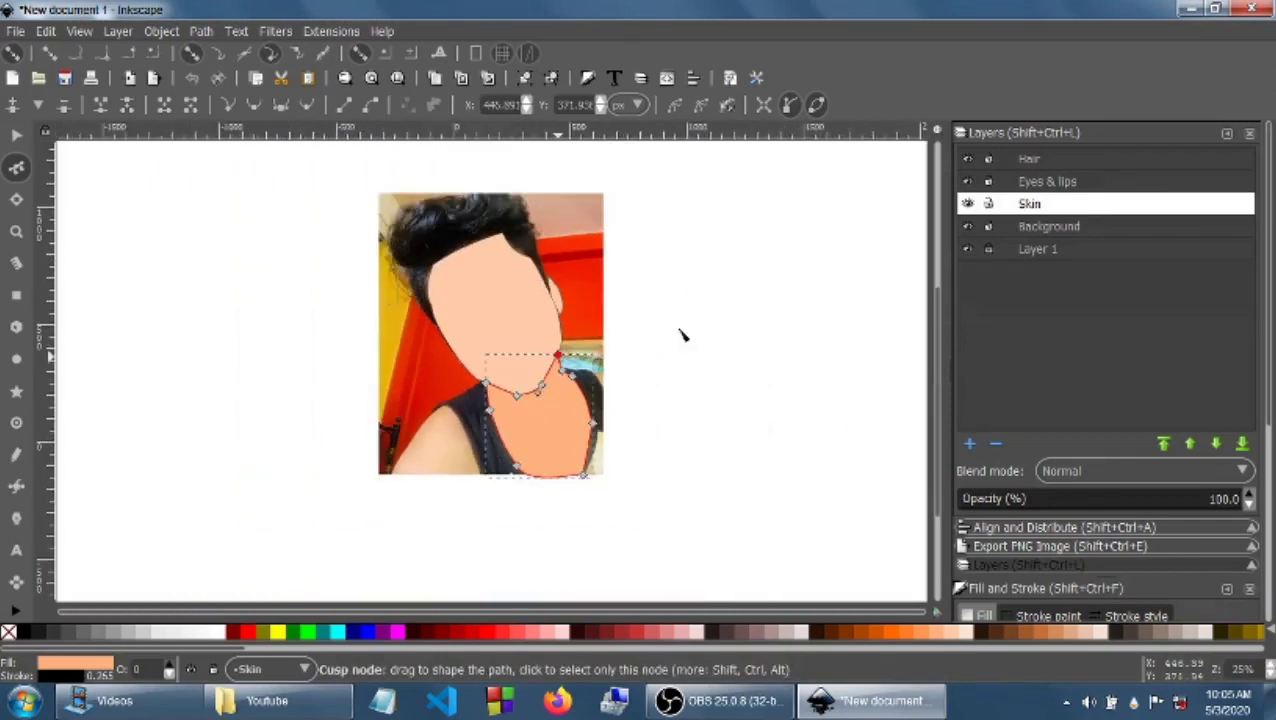
{"action": "key", "text": "plus"}
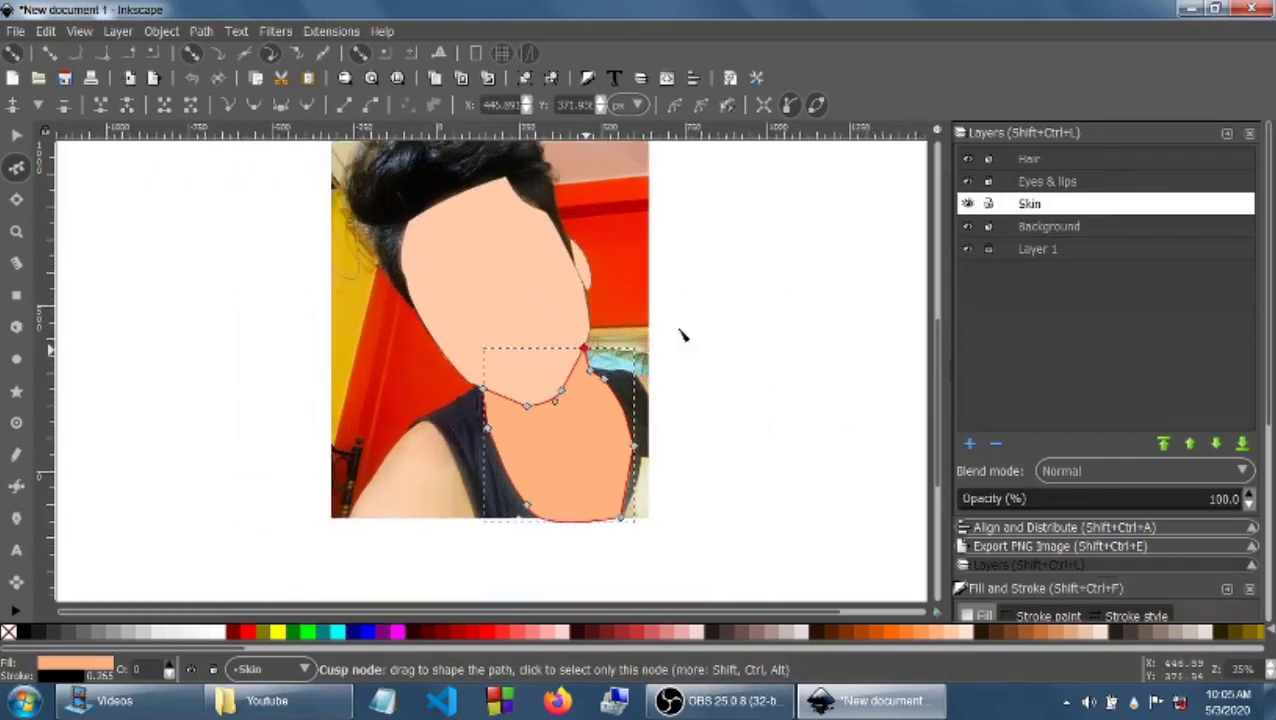
{"action": "left_click", "coordinate": [1045, 183]}
{"action": "left_click", "coordinate": [968, 205]}
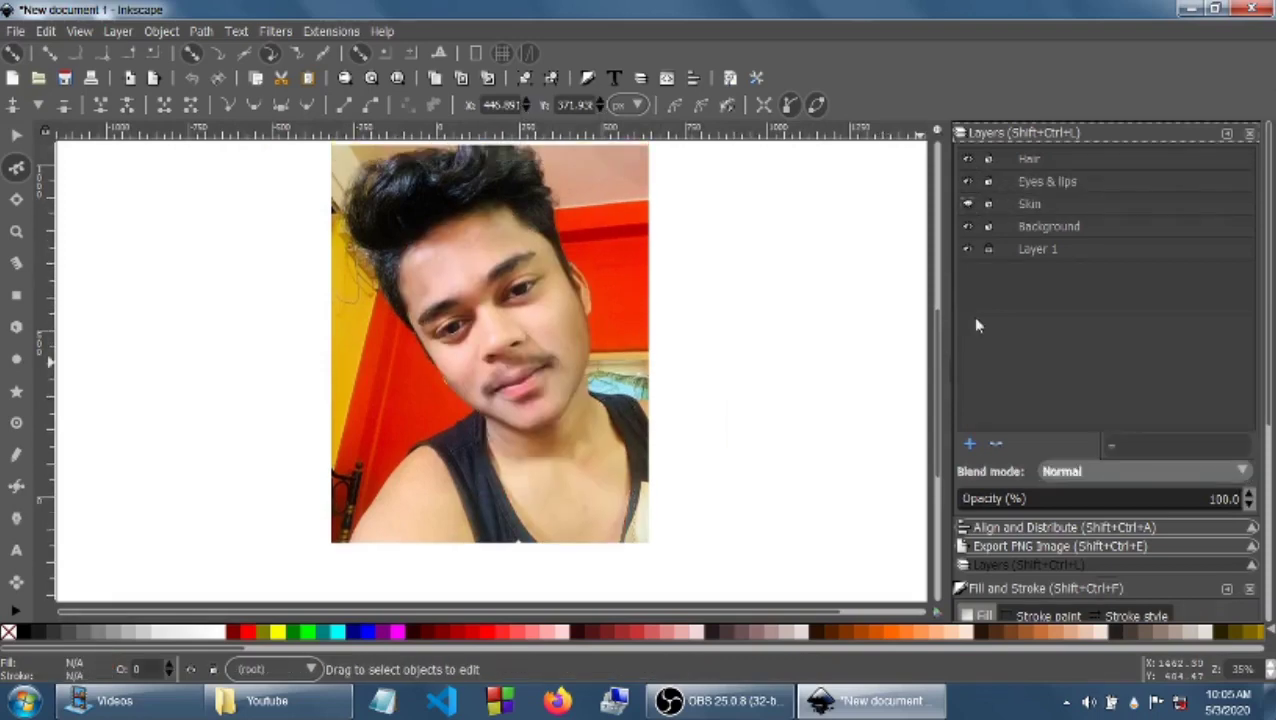
{"action": "left_click", "coordinate": [1037, 205]}
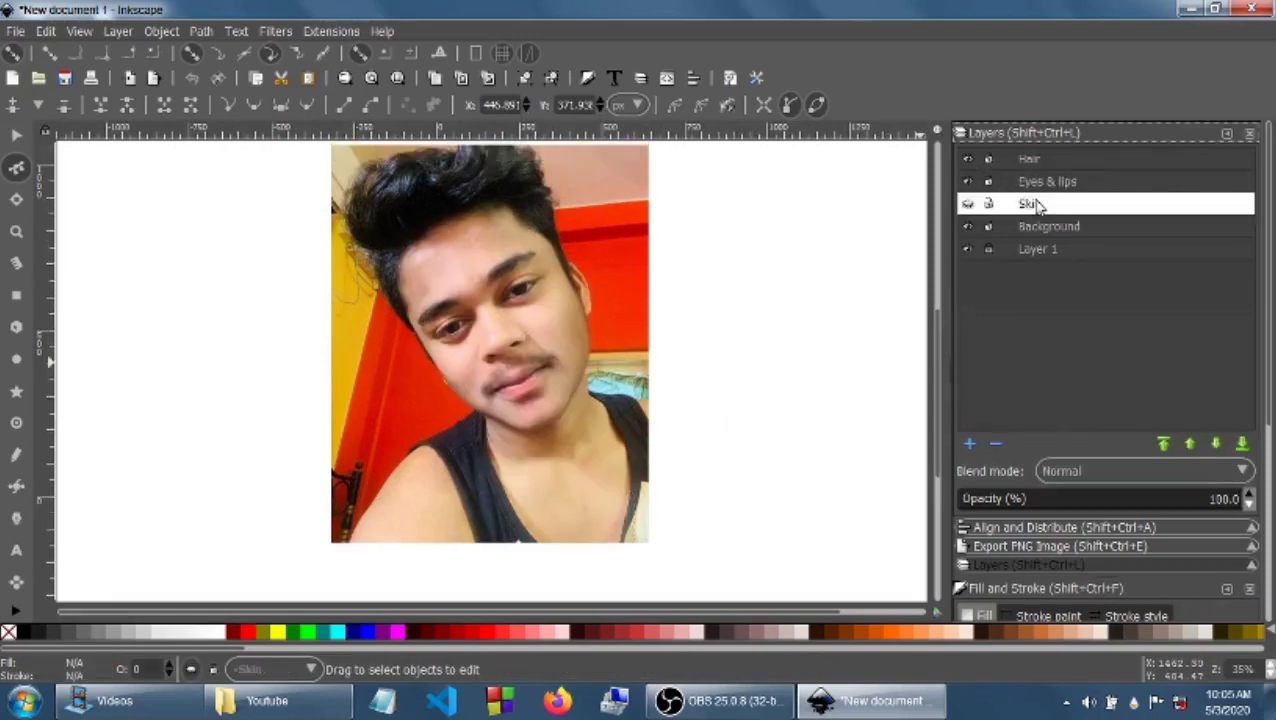
{"action": "left_click", "coordinate": [1010, 183]}
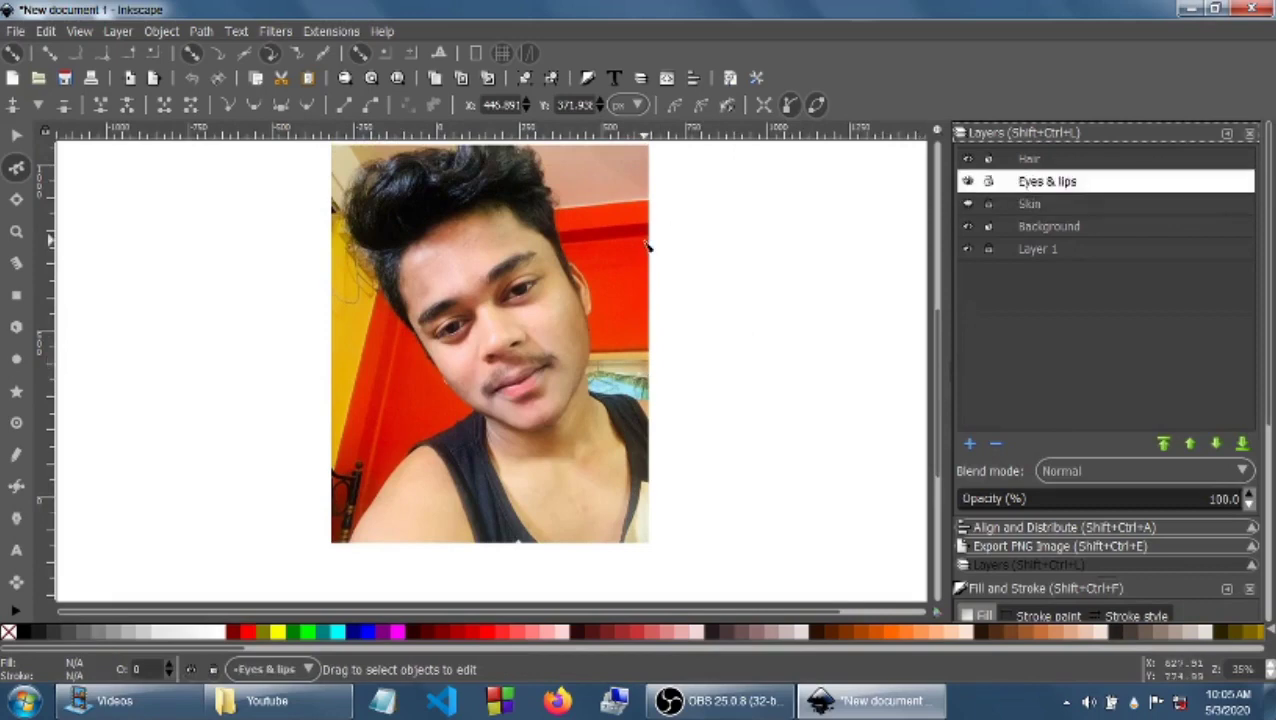
Step: Draw a closed straight-sided path around the left eyebrow in the photo on the Eyes & lips layer
{"action": "left_click", "coordinate": [16, 134]}
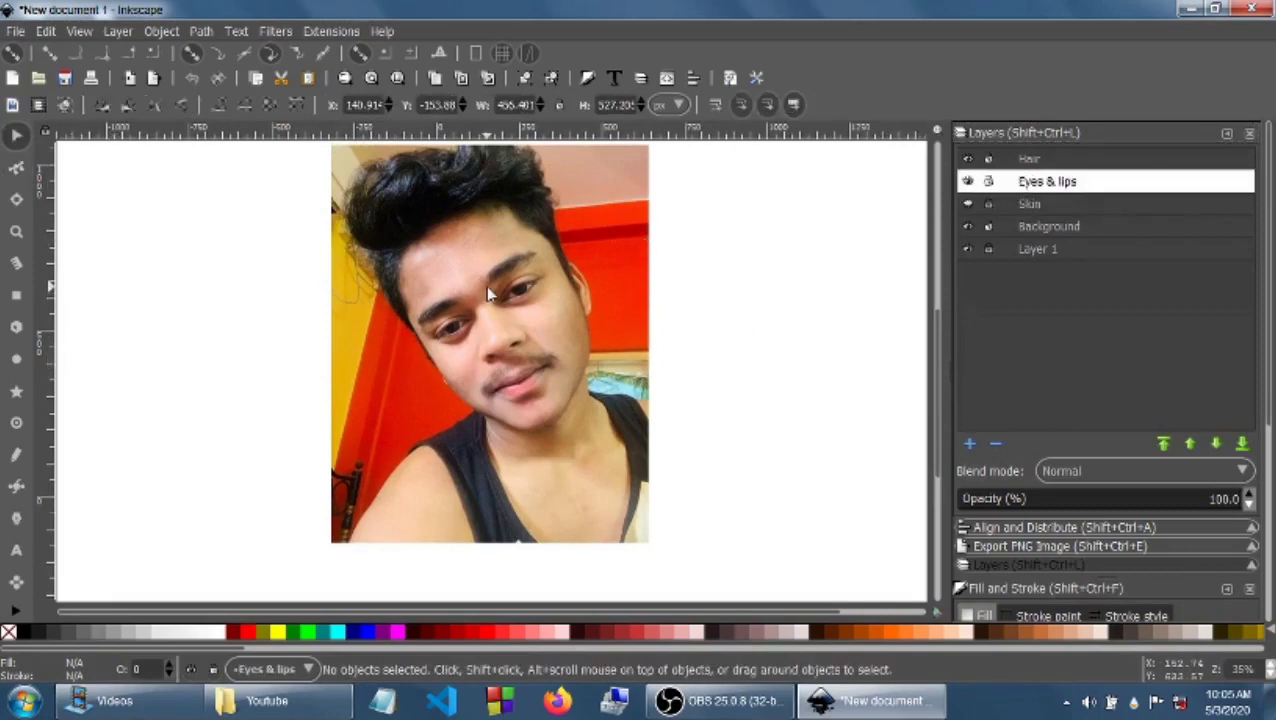
{"action": "scroll", "coordinate": [485, 285], "scroll_direction": "up", "scroll_amount": 3}
{"action": "left_click_drag", "start_coordinate": [940, 418], "coordinate": [937, 388]}
{"action": "left_click", "coordinate": [16, 486]}
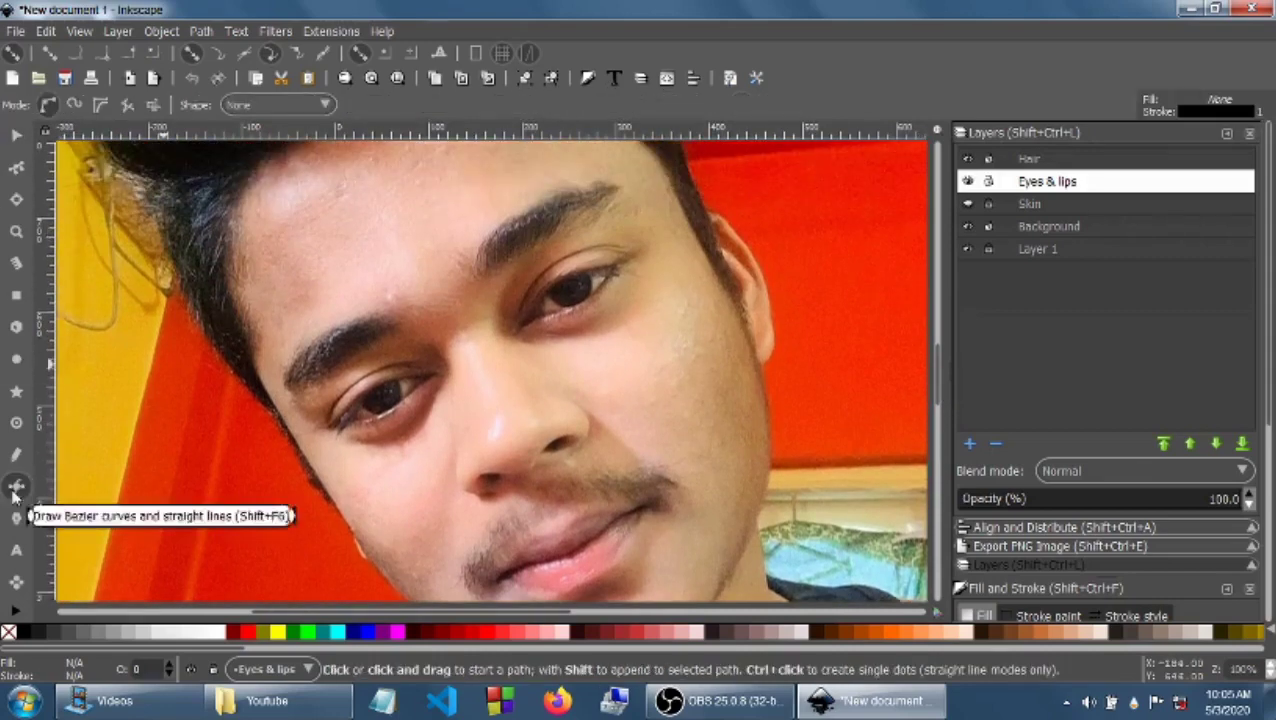
{"action": "left_click", "coordinate": [297, 394]}
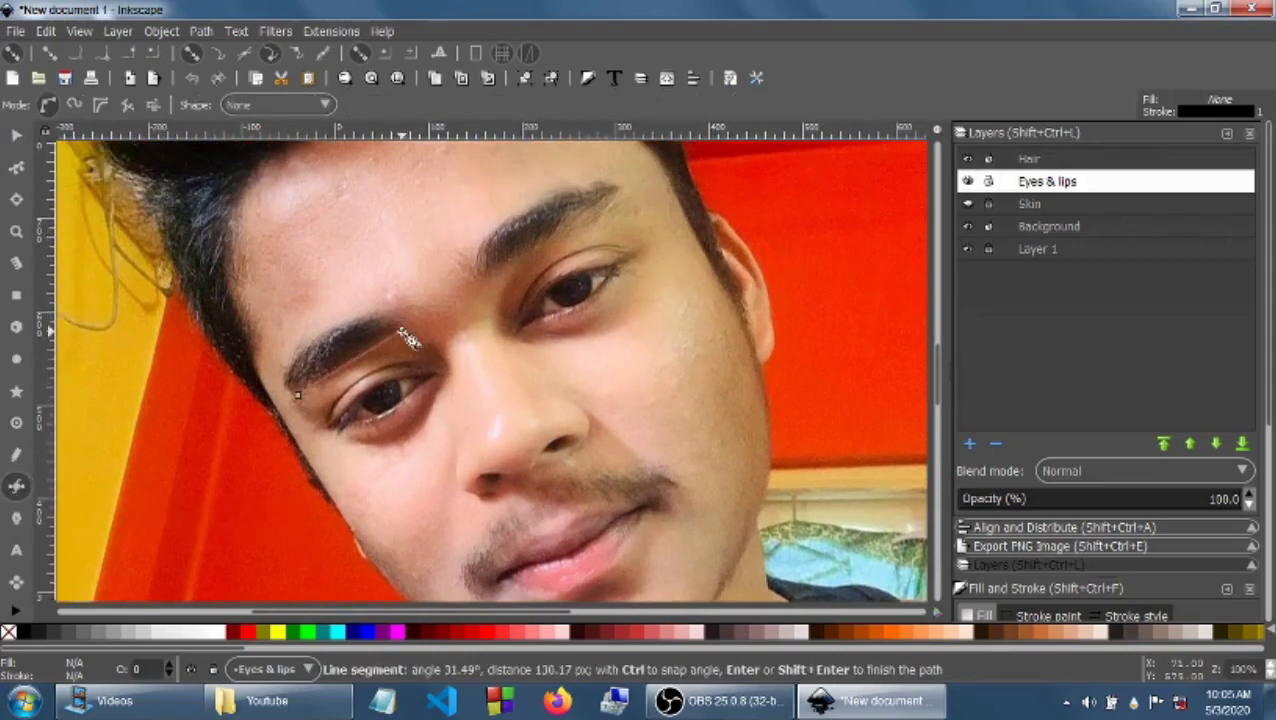
{"action": "left_click", "coordinate": [400, 328]}
{"action": "left_click", "coordinate": [385, 313]}
{"action": "left_click", "coordinate": [286, 377]}
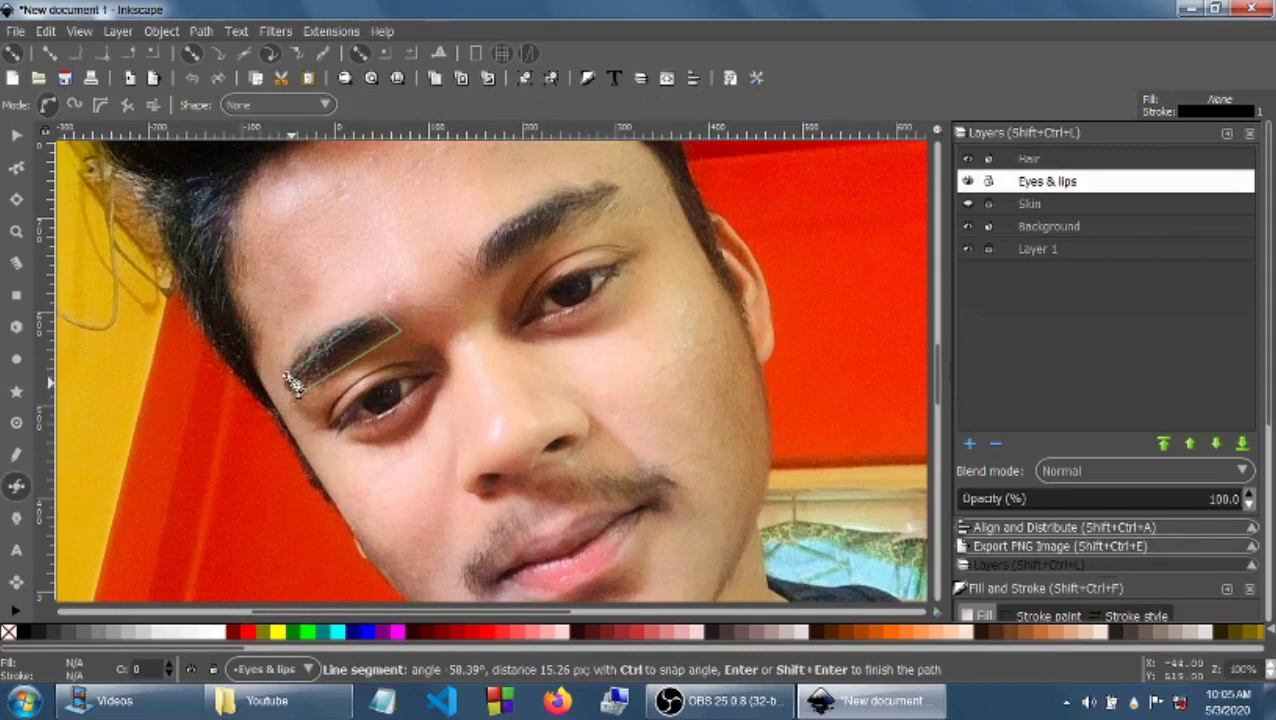
{"action": "left_click", "coordinate": [297, 394]}
Step: Draw a closed straight-sided path around the right eyebrow in the photo
{"action": "left_click", "coordinate": [491, 273]}
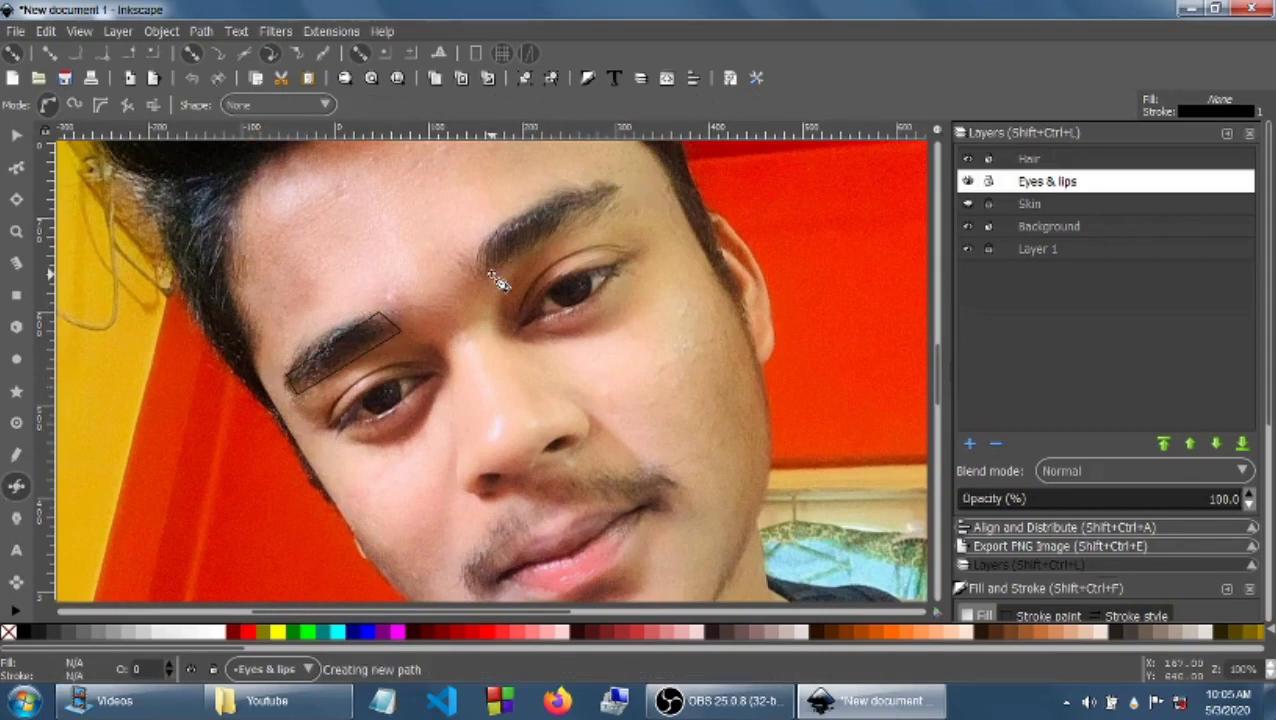
{"action": "left_click", "coordinate": [614, 189]}
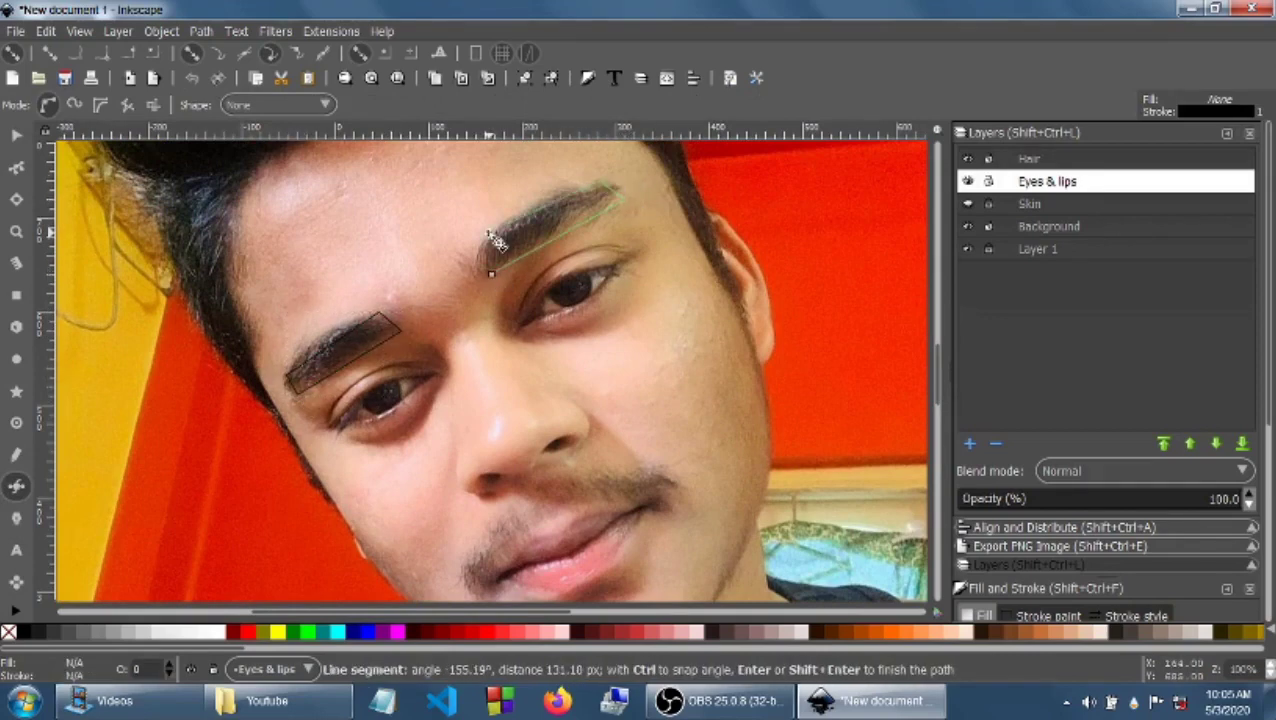
{"action": "left_click", "coordinate": [490, 239]}
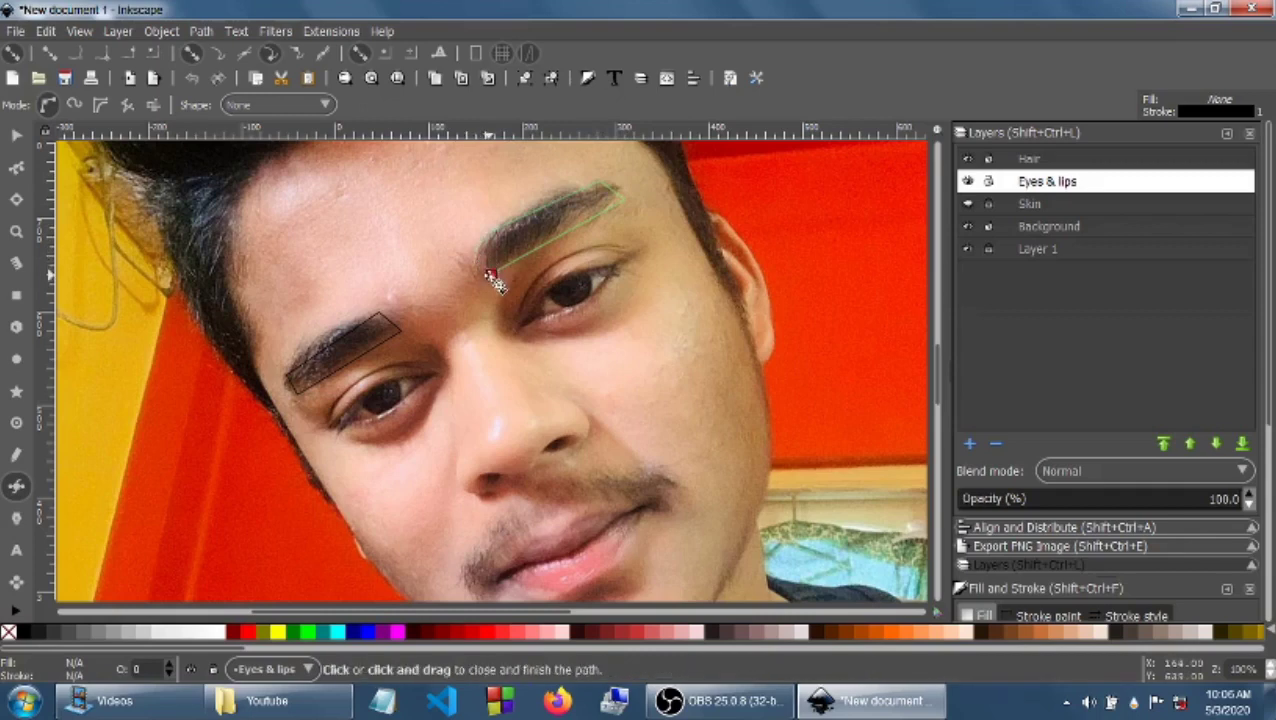
{"action": "left_click", "coordinate": [491, 274]}
Step: Draw a closed path from corner to corner over each eye, first the left one and then the right one
{"action": "left_click", "coordinate": [329, 428]}
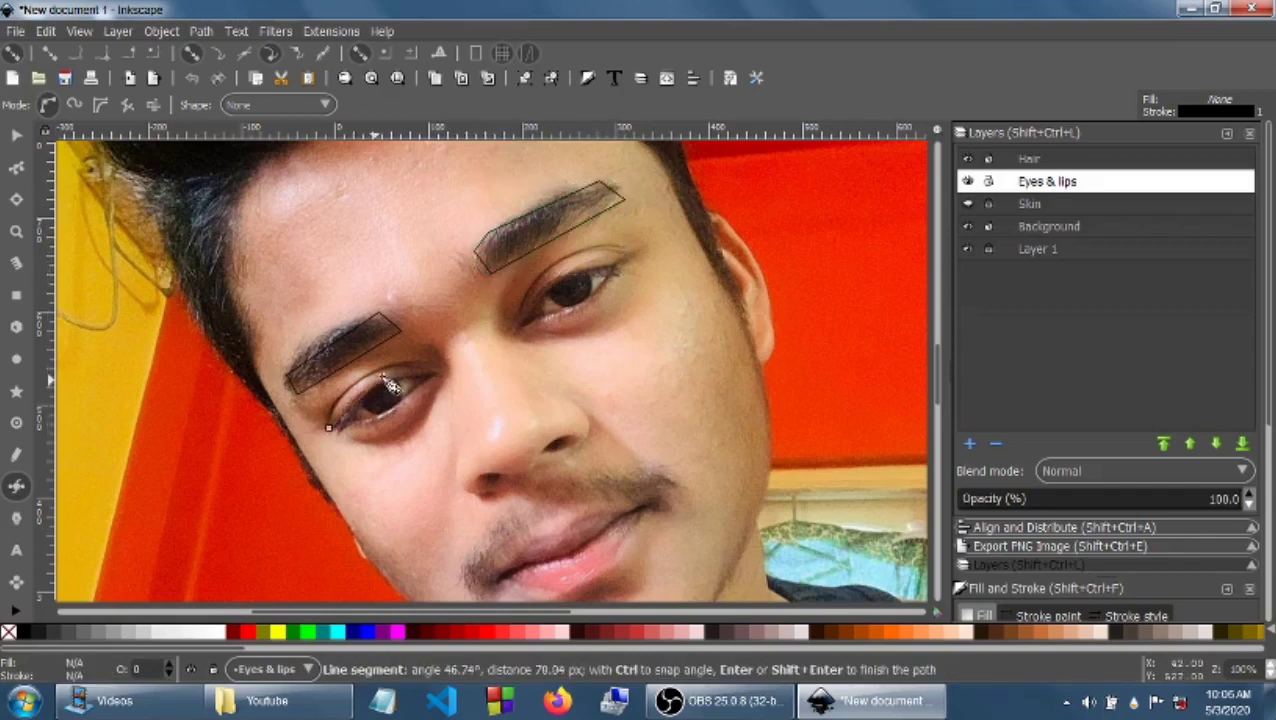
{"action": "mouse_move", "coordinate": [429, 371]}
{"action": "left_mouse_down"}
{"action": "mouse_move", "coordinate": [470, 370]}
{"action": "mouse_move", "coordinate": [431, 372]}
{"action": "left_mouse_up"}
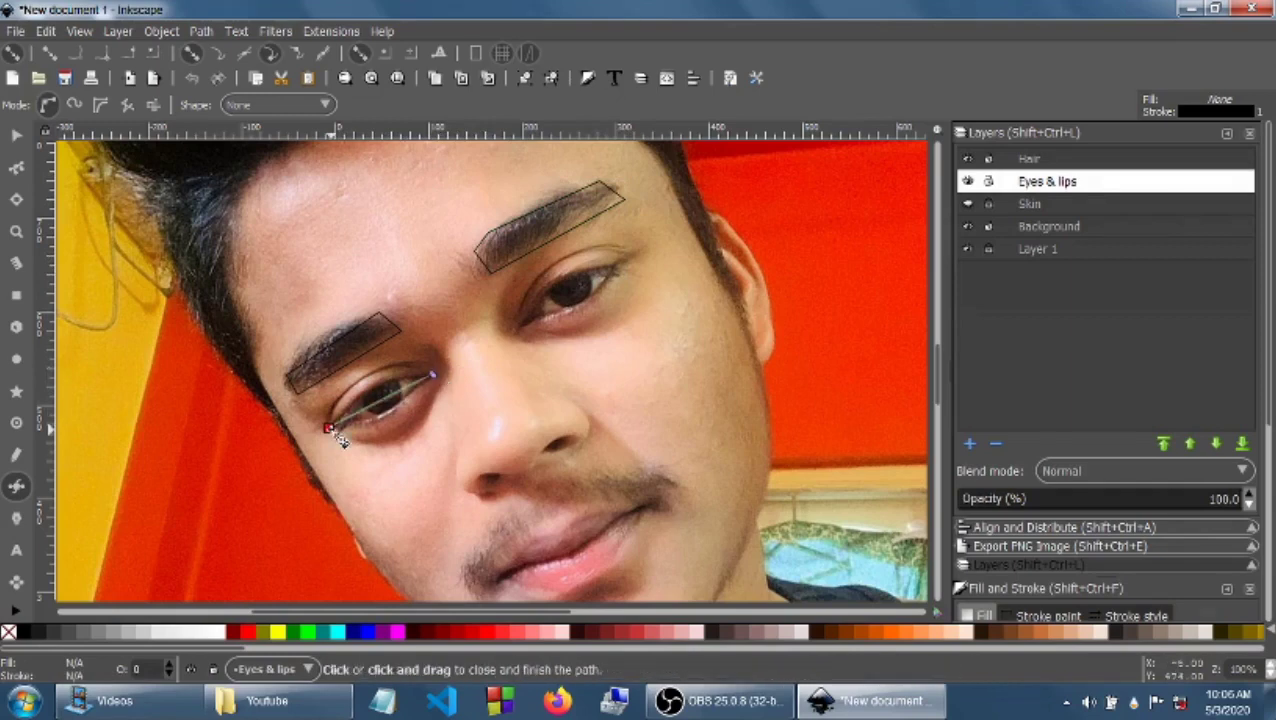
{"action": "left_click", "coordinate": [333, 431]}
{"action": "left_click", "coordinate": [524, 324]}
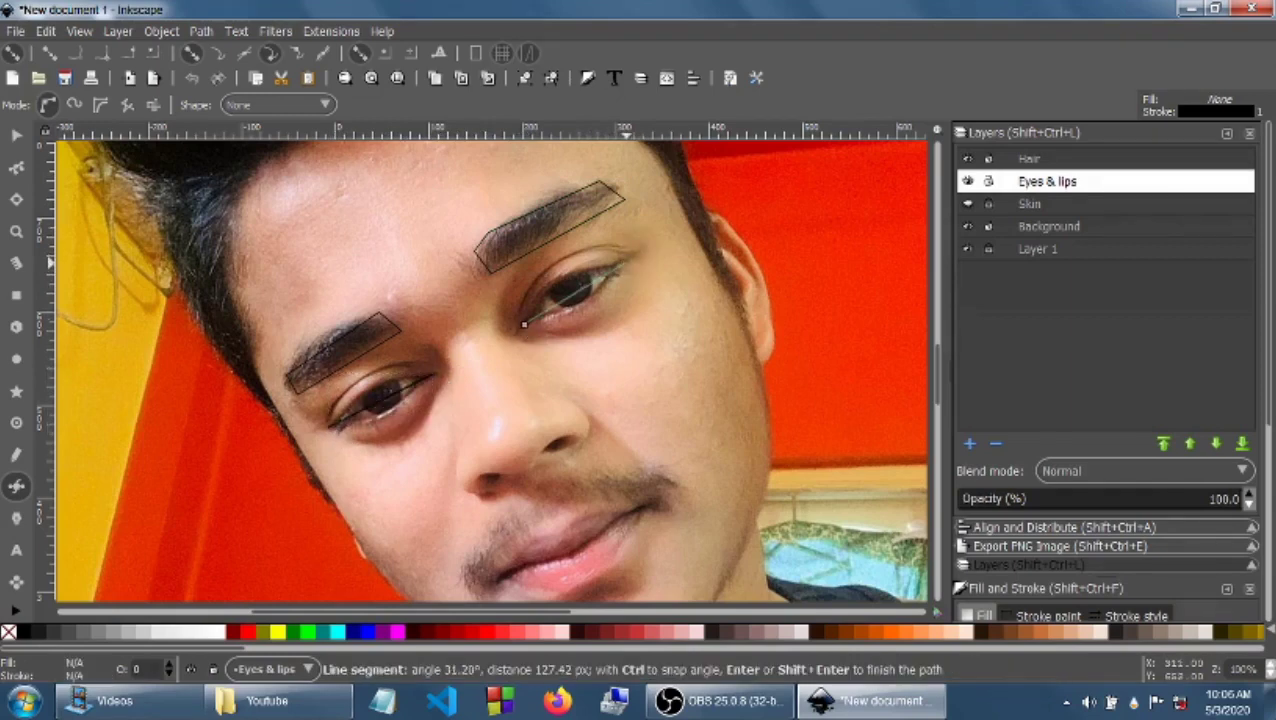
{"action": "left_click", "coordinate": [628, 262]}
{"action": "left_click", "coordinate": [524, 324]}
Step: Curve the right eye path's edges to follow the upper and lower eyelids
{"action": "left_click", "coordinate": [16, 134]}
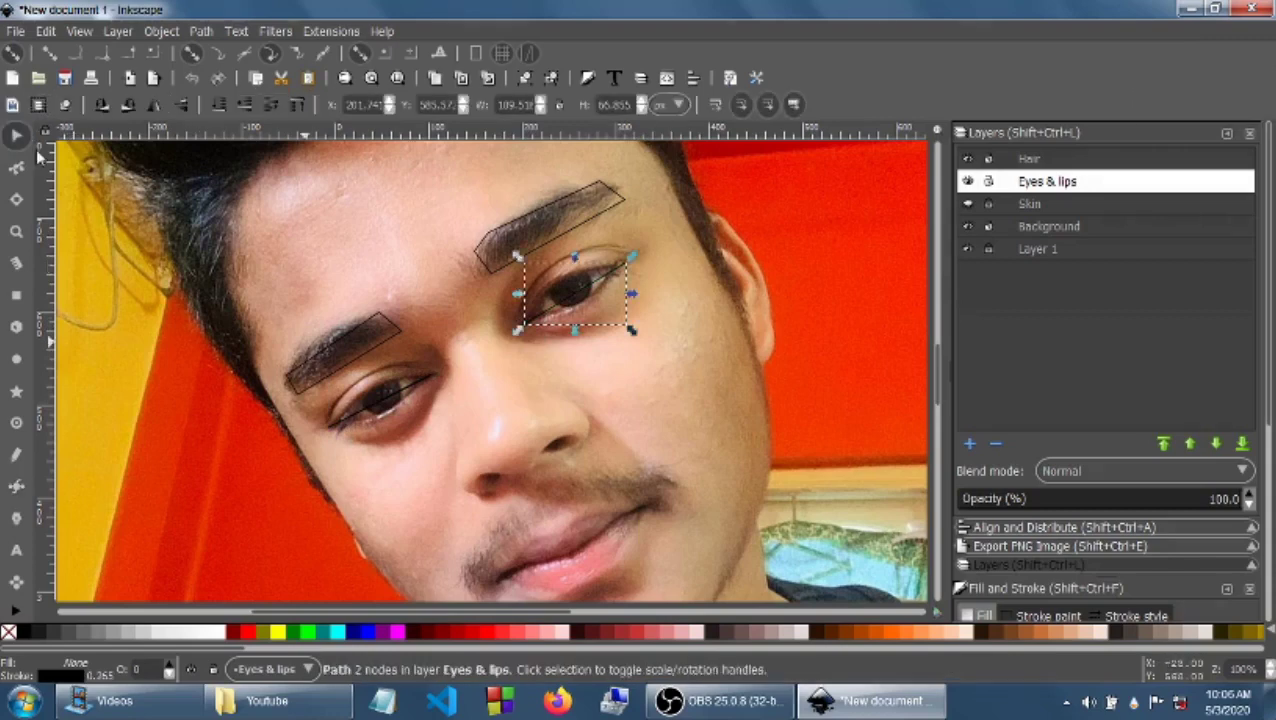
{"action": "left_click", "coordinate": [16, 167]}
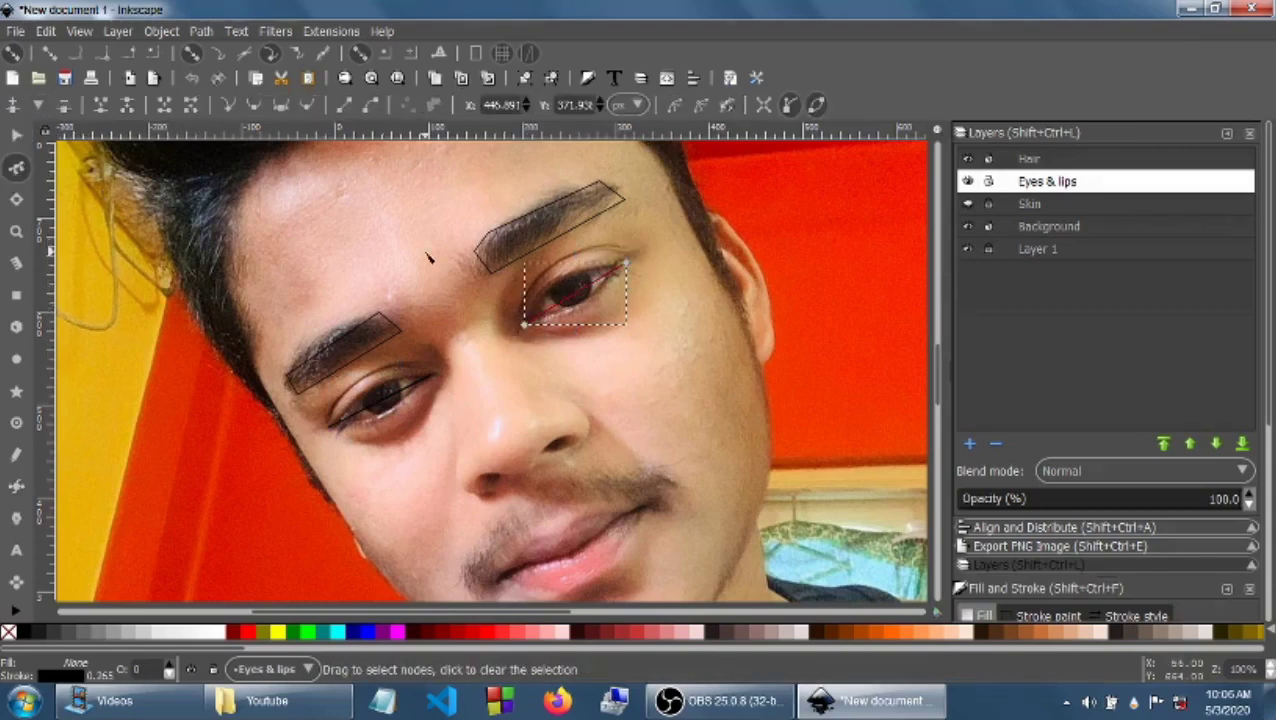
{"action": "left_click_drag", "start_coordinate": [578, 300], "coordinate": [604, 319]}
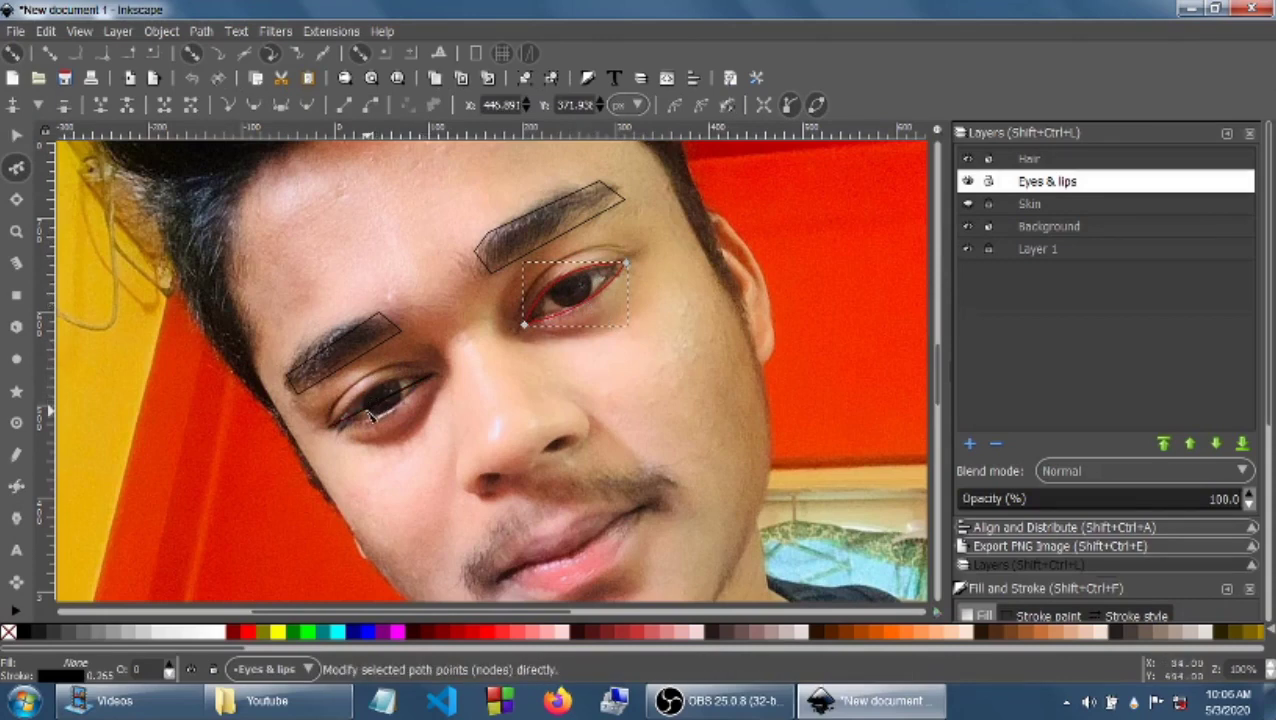
Step: Curve the edges of both eyebrow paths to follow the eyebrows in the photo, adjusting the left one's upper inner corner node
{"action": "left_click", "coordinate": [365, 374]}
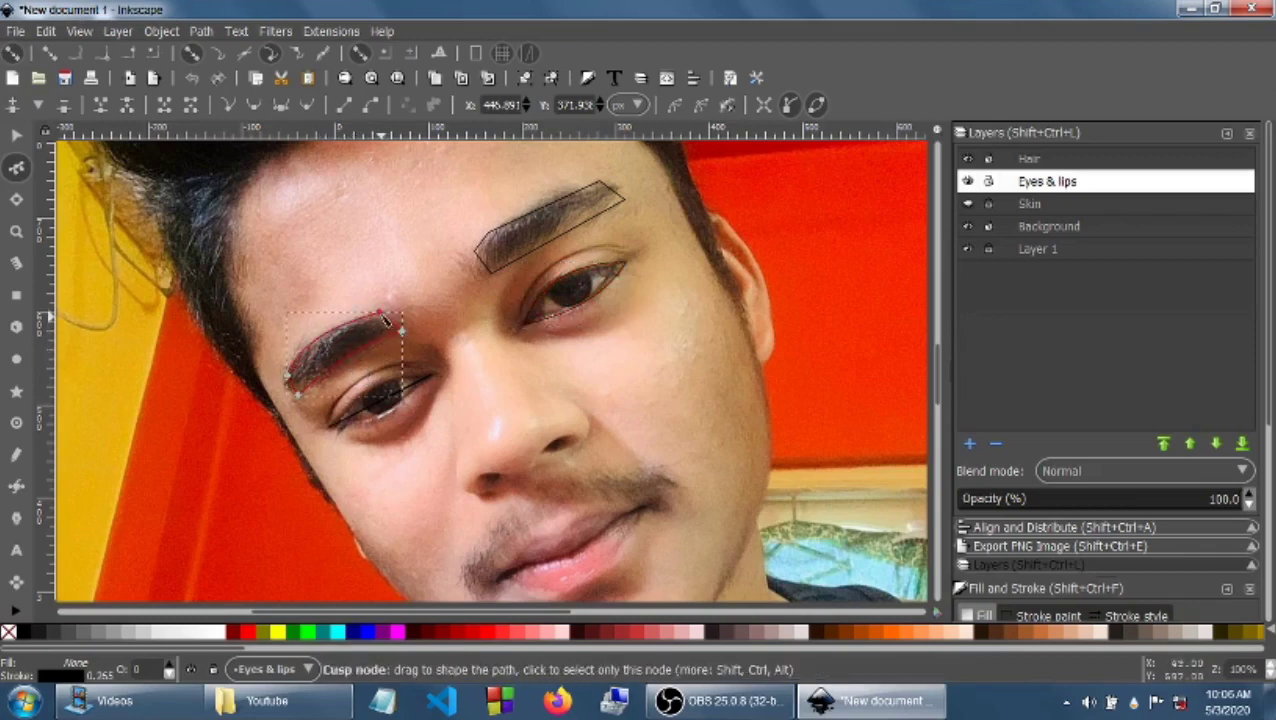
{"action": "left_click_drag", "start_coordinate": [386, 319], "coordinate": [381, 318]}
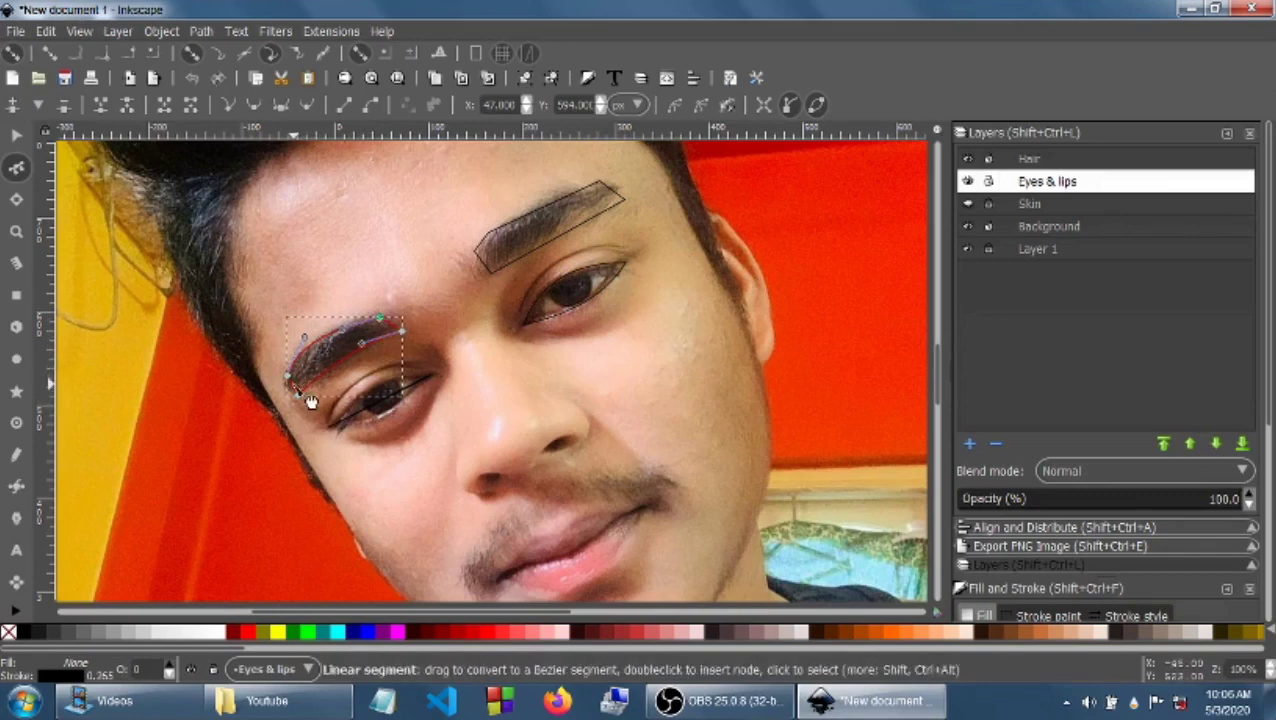
{"action": "left_click", "coordinate": [488, 268]}
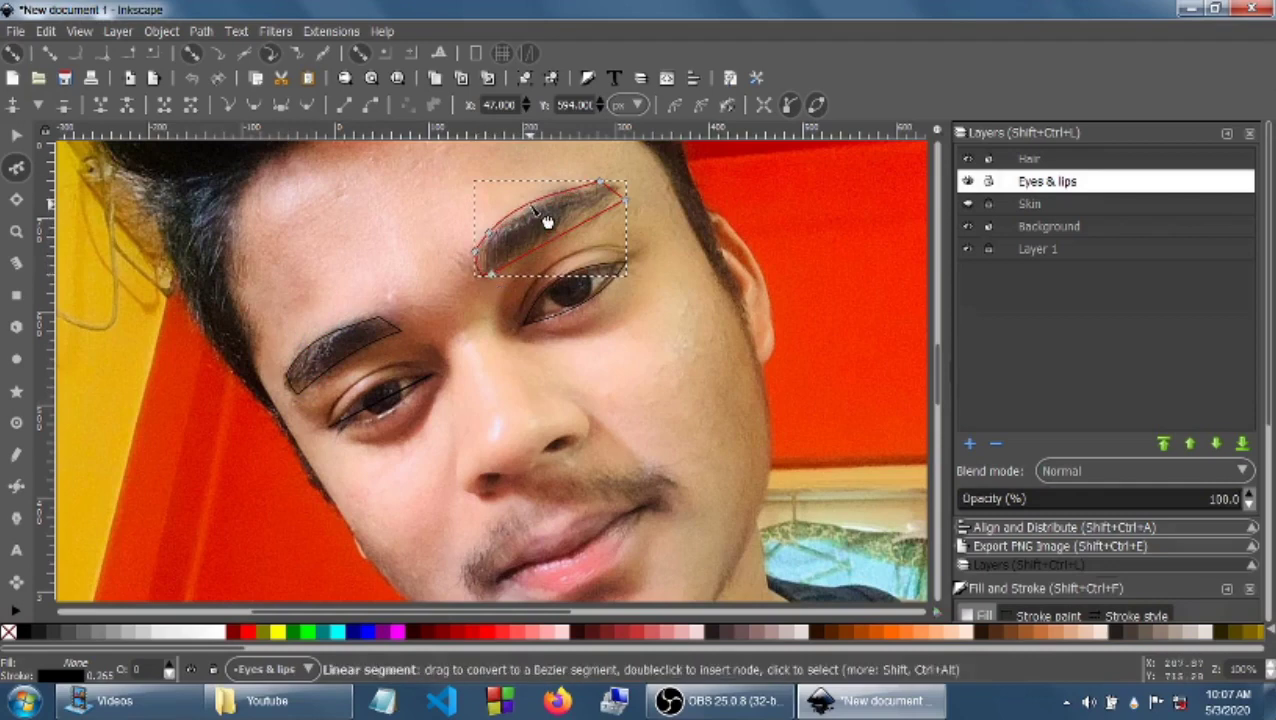
{"action": "left_click_drag", "start_coordinate": [545, 210], "coordinate": [619, 190]}
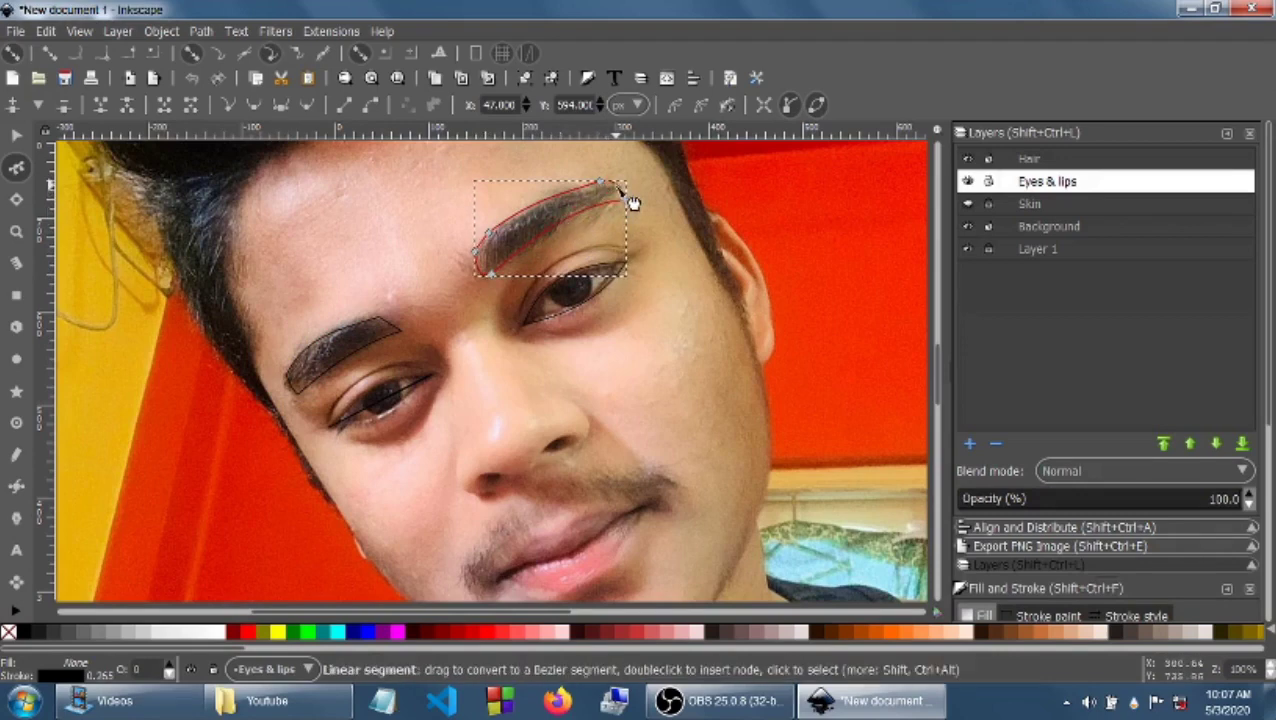
Step: Curve the left eye path's edges to follow the upper and lower eyelids
{"action": "left_click", "coordinate": [383, 401]}
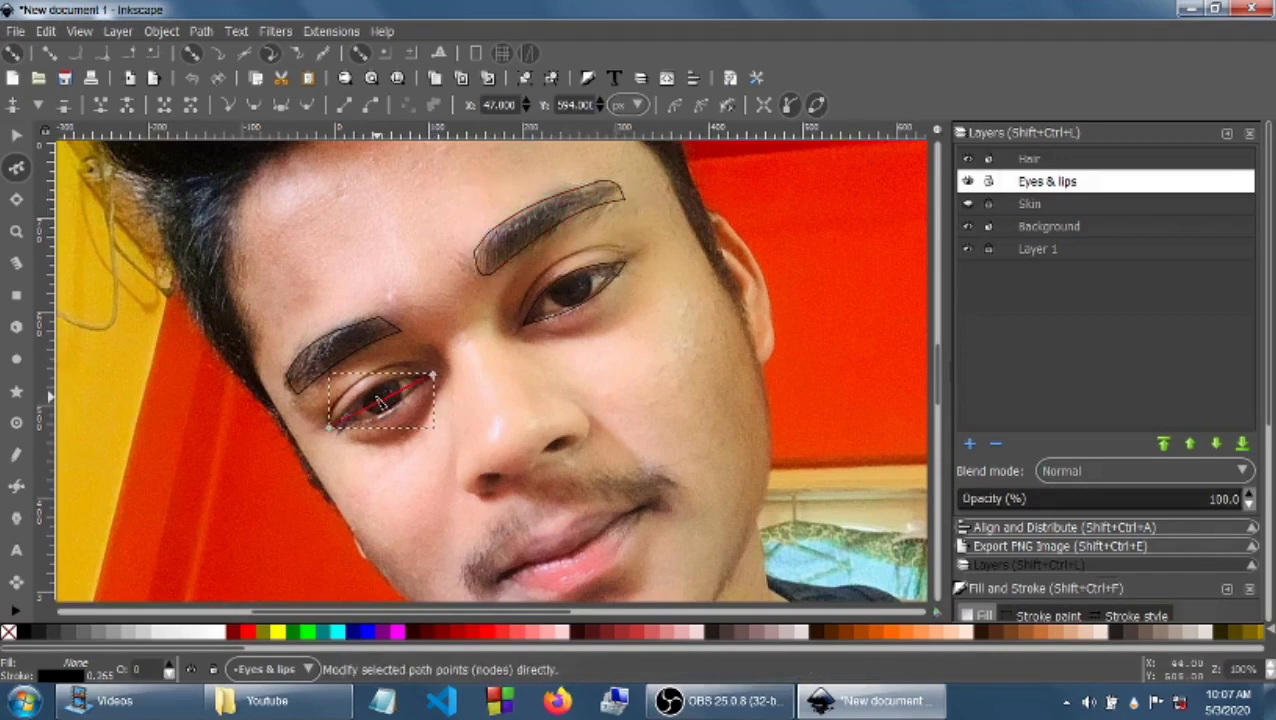
{"action": "left_click_drag", "start_coordinate": [380, 401], "coordinate": [425, 378]}
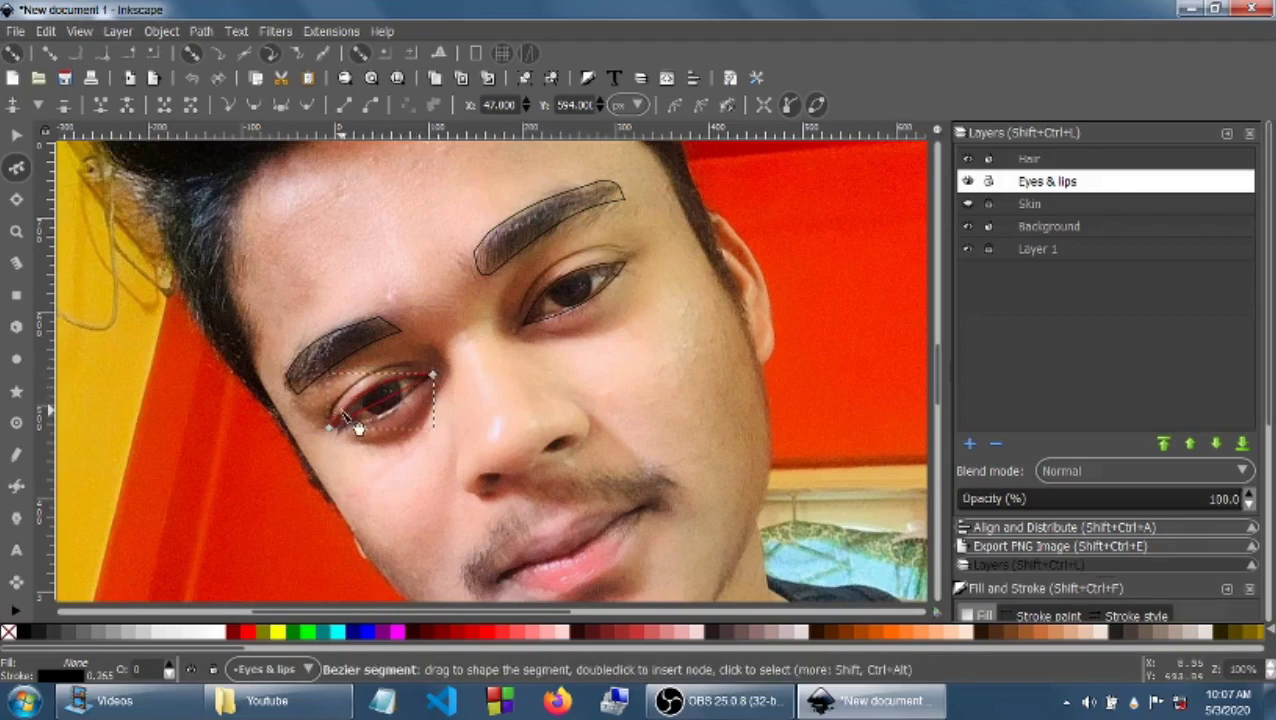
{"action": "left_click_drag", "start_coordinate": [397, 425], "coordinate": [400, 432]}
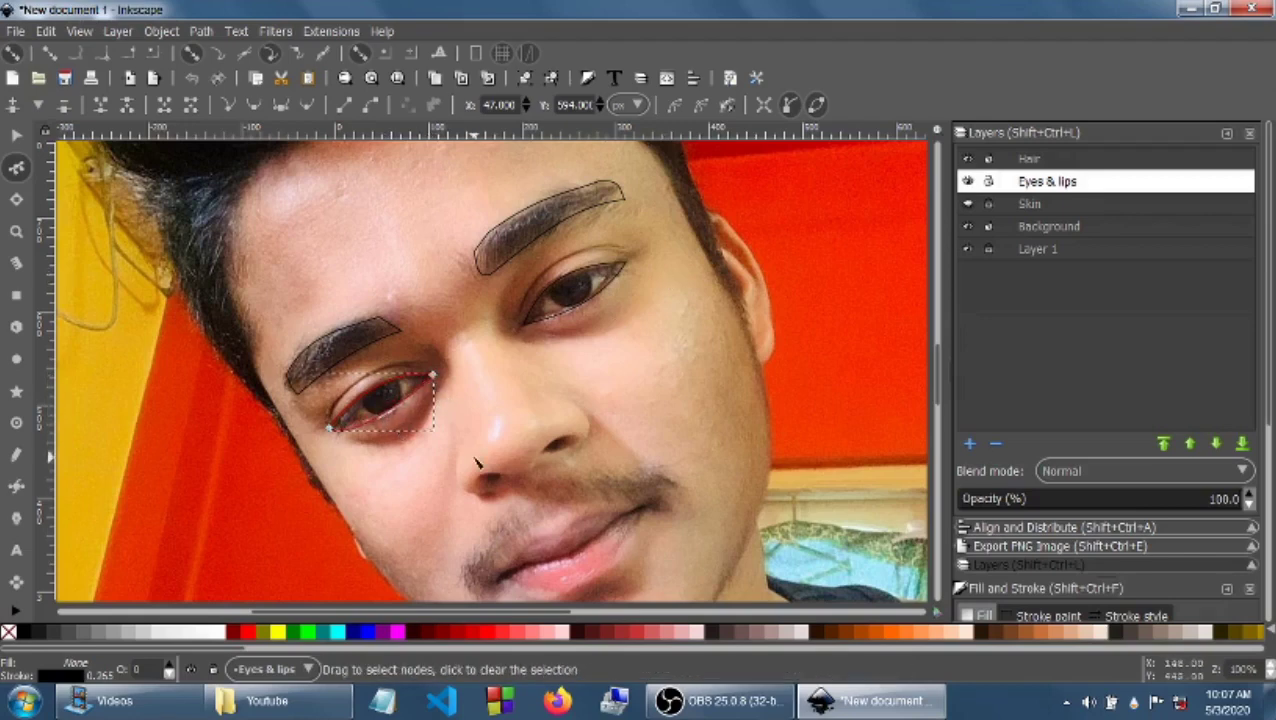
Step: Fill both eye shapes with the same very light grey
{"action": "left_click", "coordinate": [805, 631]}
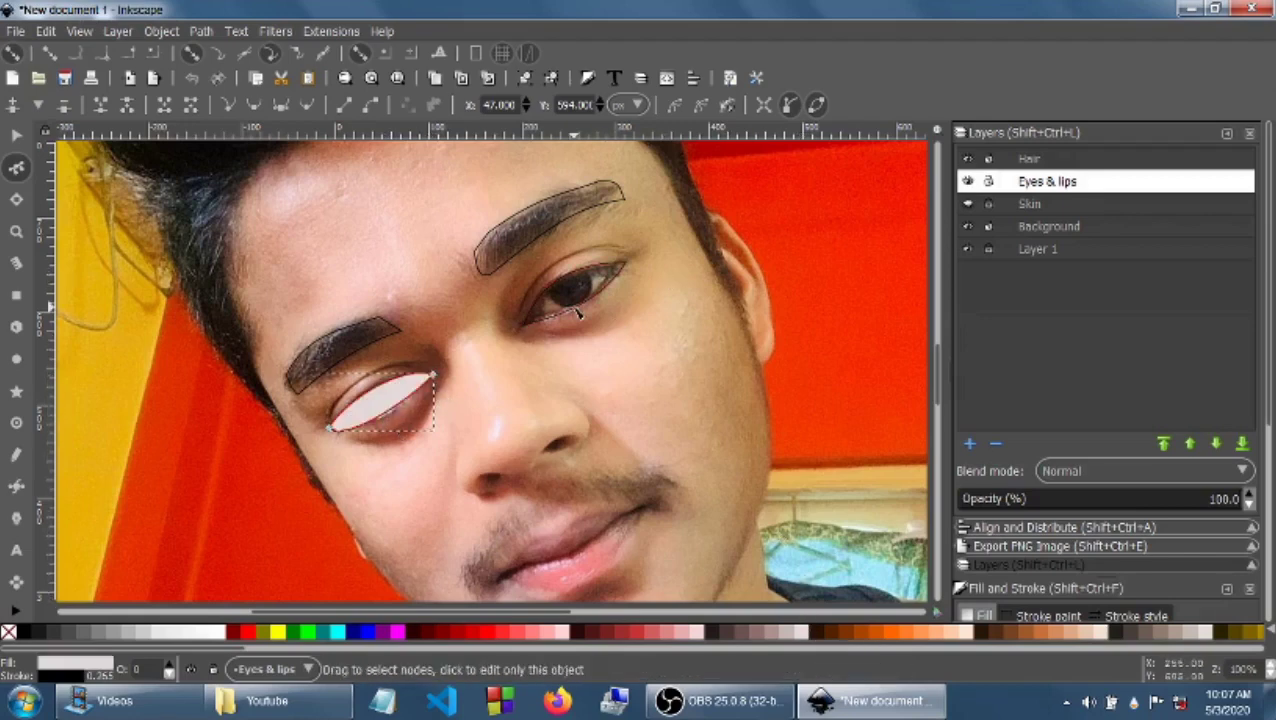
{"action": "left_click", "coordinate": [16, 134]}
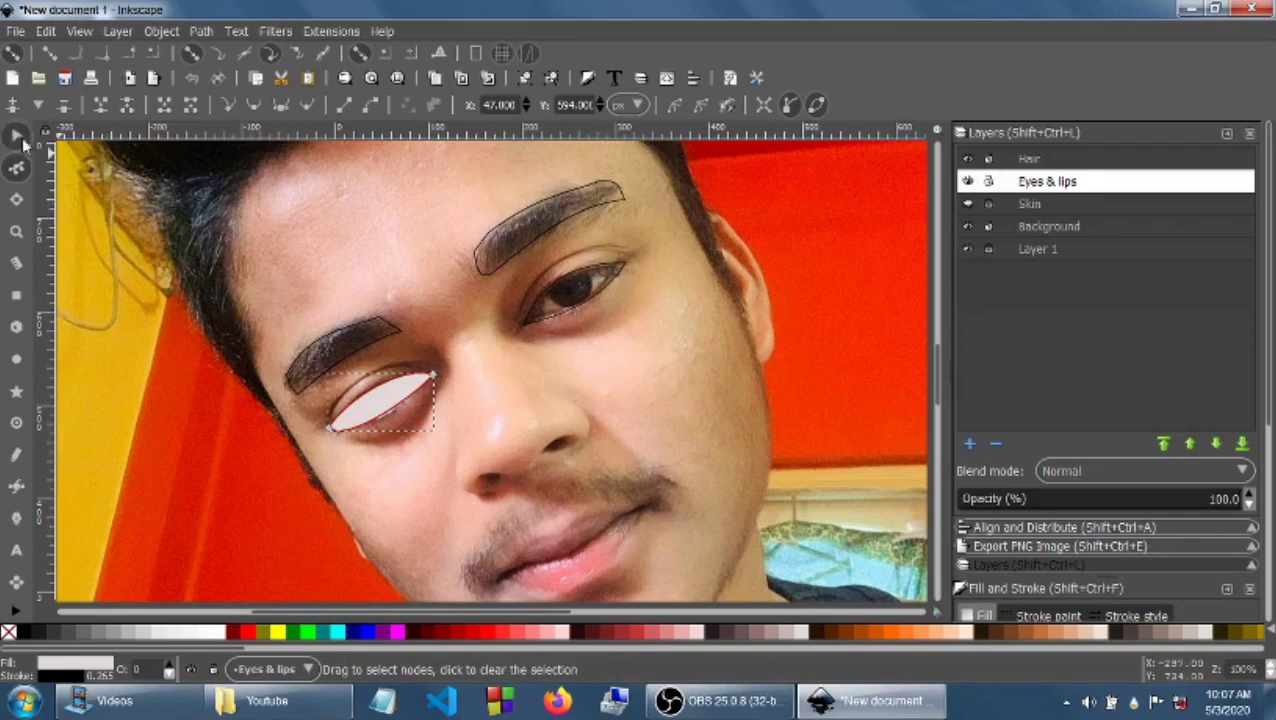
{"action": "left_click", "coordinate": [564, 309]}
{"action": "left_click", "coordinate": [805, 631]}
Step: Fill both eyebrow shapes with a very dark brown and preview them against the Skin layer
{"action": "left_click", "coordinate": [533, 207]}
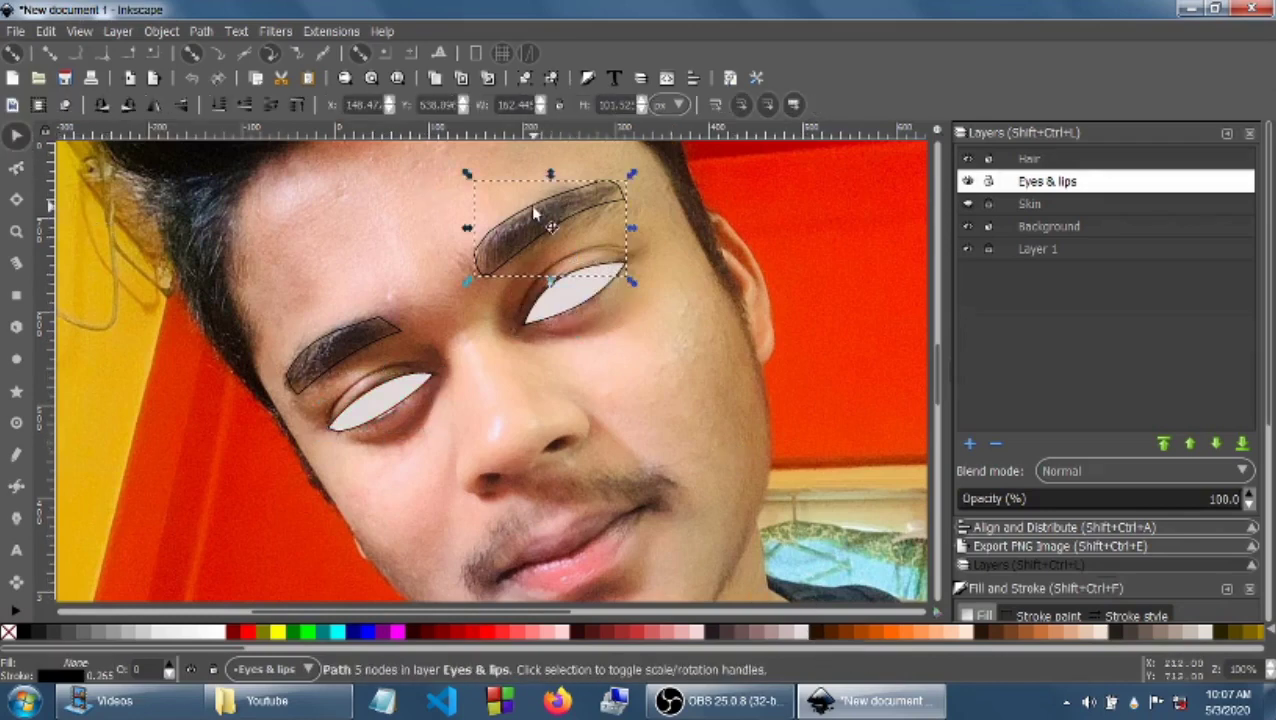
{"action": "left_click", "coordinate": [415, 631]}
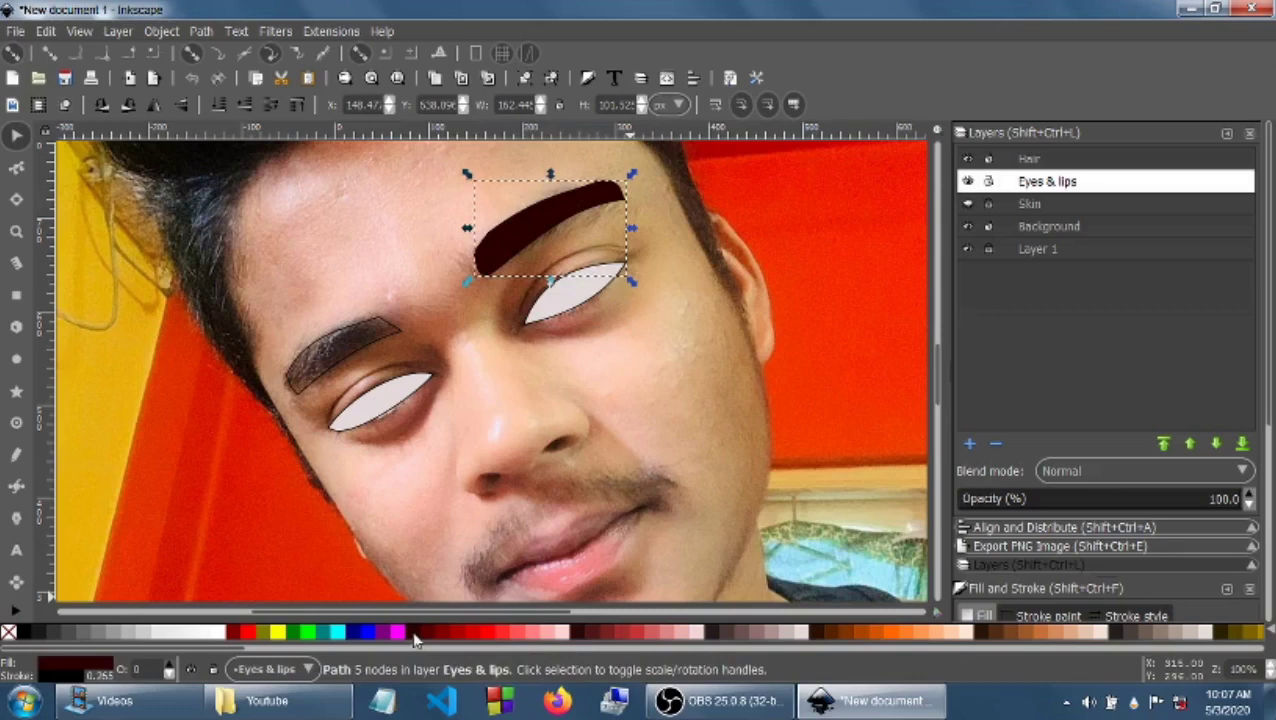
{"action": "left_click", "coordinate": [310, 358]}
{"action": "left_click", "coordinate": [410, 635]}
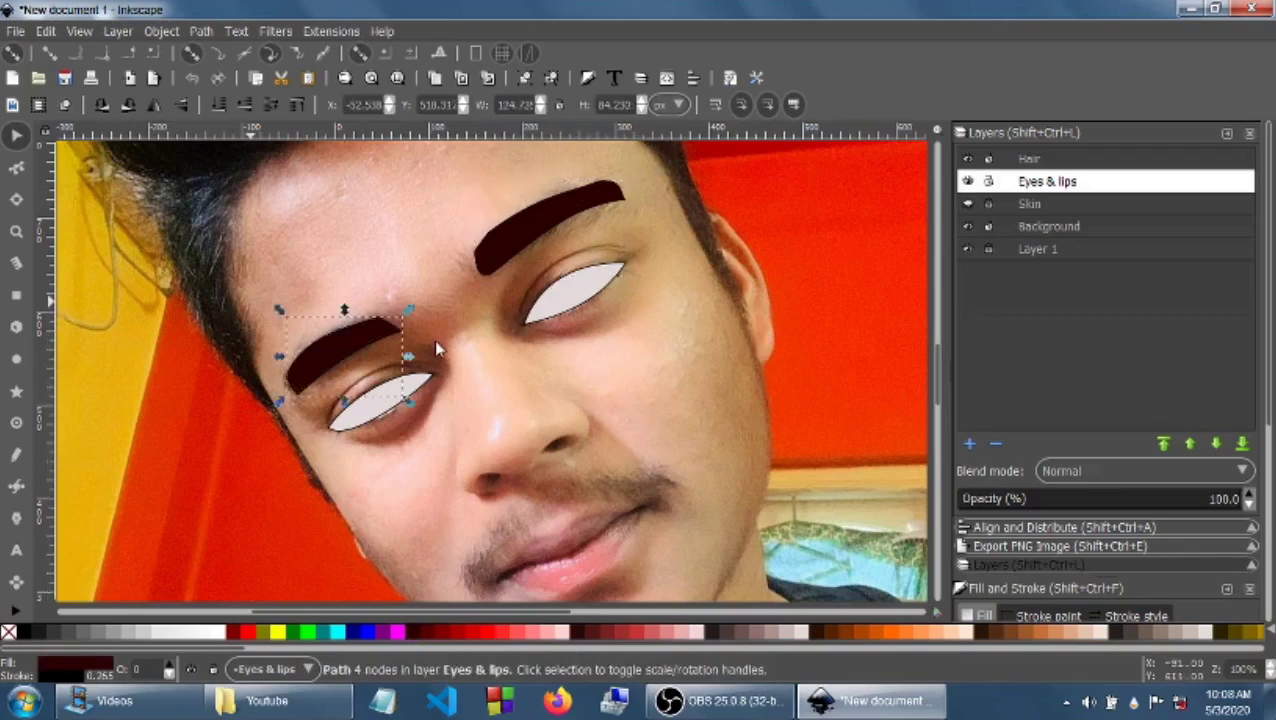
{"action": "left_click", "coordinate": [967, 204]}
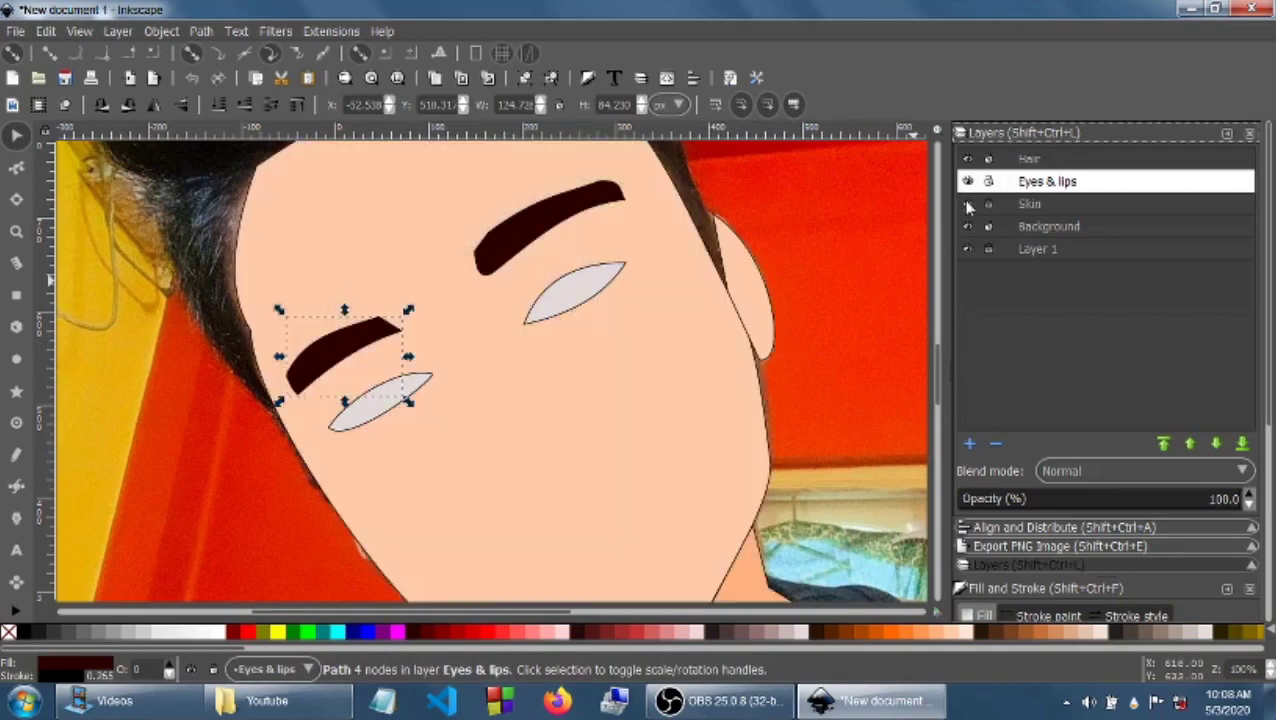
{"action": "left_click", "coordinate": [967, 204]}
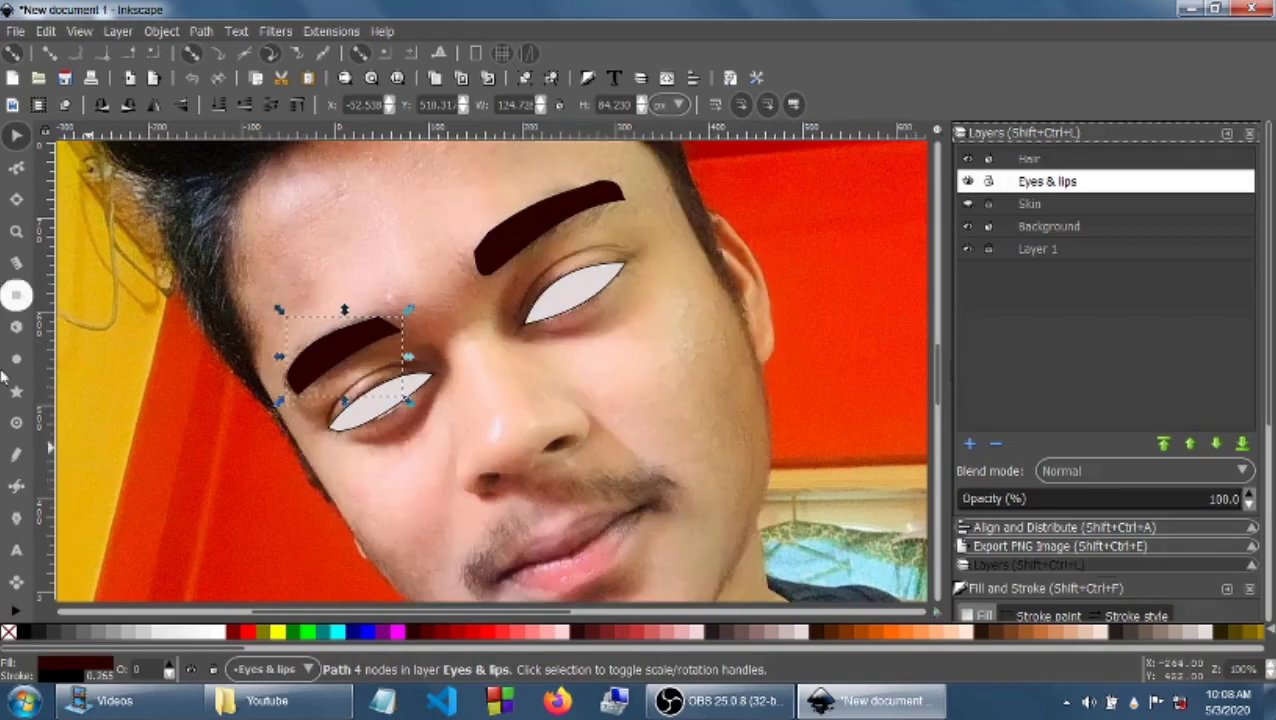
Step: Draw a thin closed path along the dark line between the lips, from one mouth corner to the other and back
{"action": "left_click", "coordinate": [16, 168]}
{"action": "left_click", "coordinate": [18, 485]}
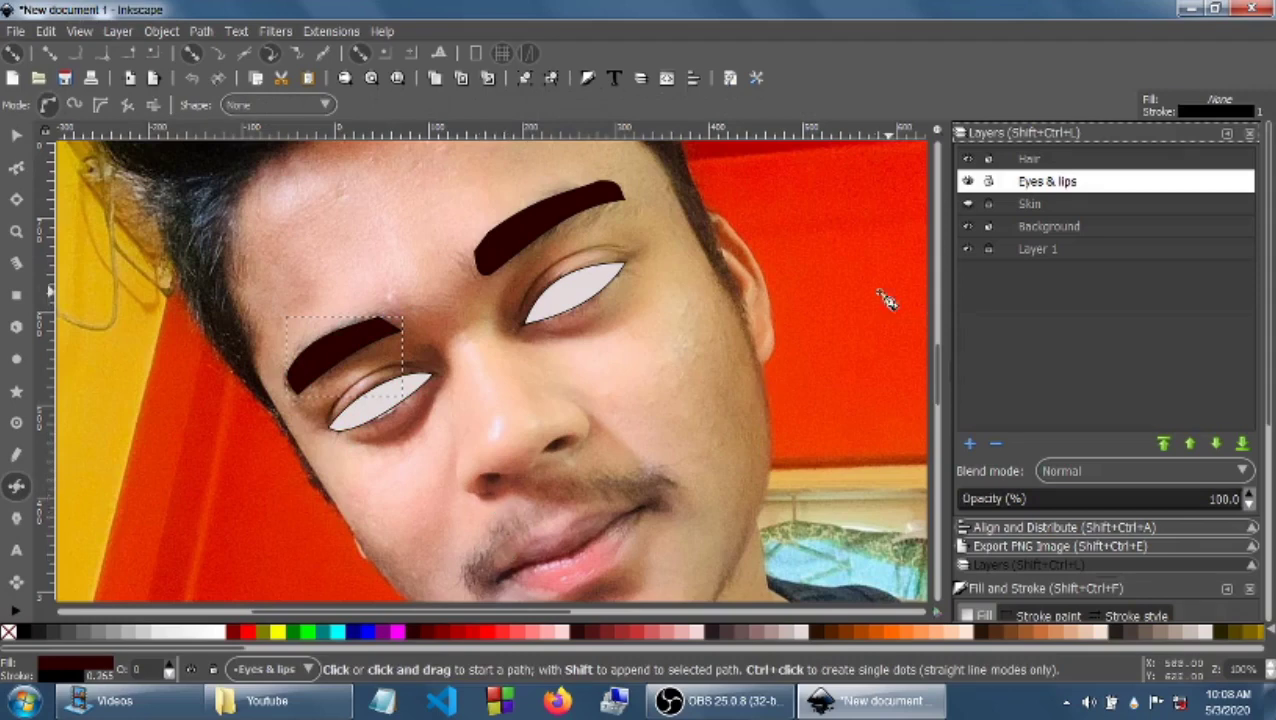
{"action": "scroll", "coordinate": [937, 375], "scroll_direction": "down", "scroll_amount": 3}
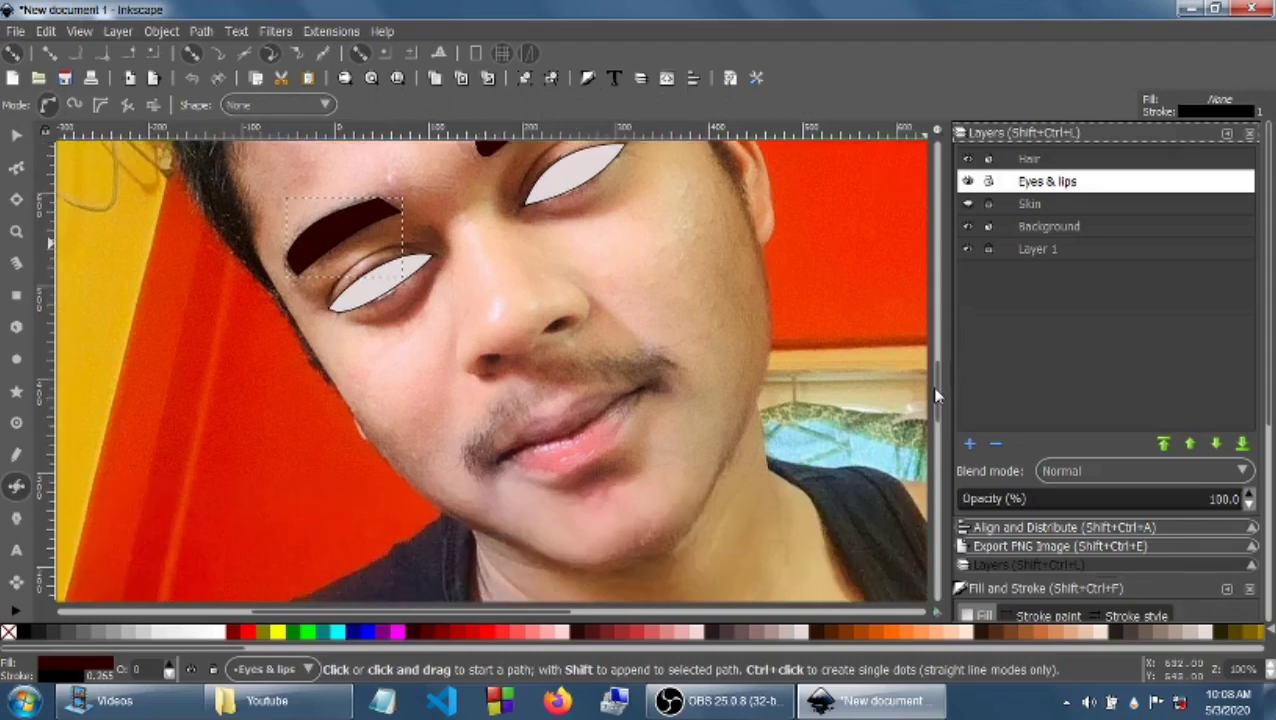
{"action": "left_click", "coordinate": [502, 466]}
{"action": "left_click", "coordinate": [498, 463]}
{"action": "left_click", "coordinate": [576, 437]}
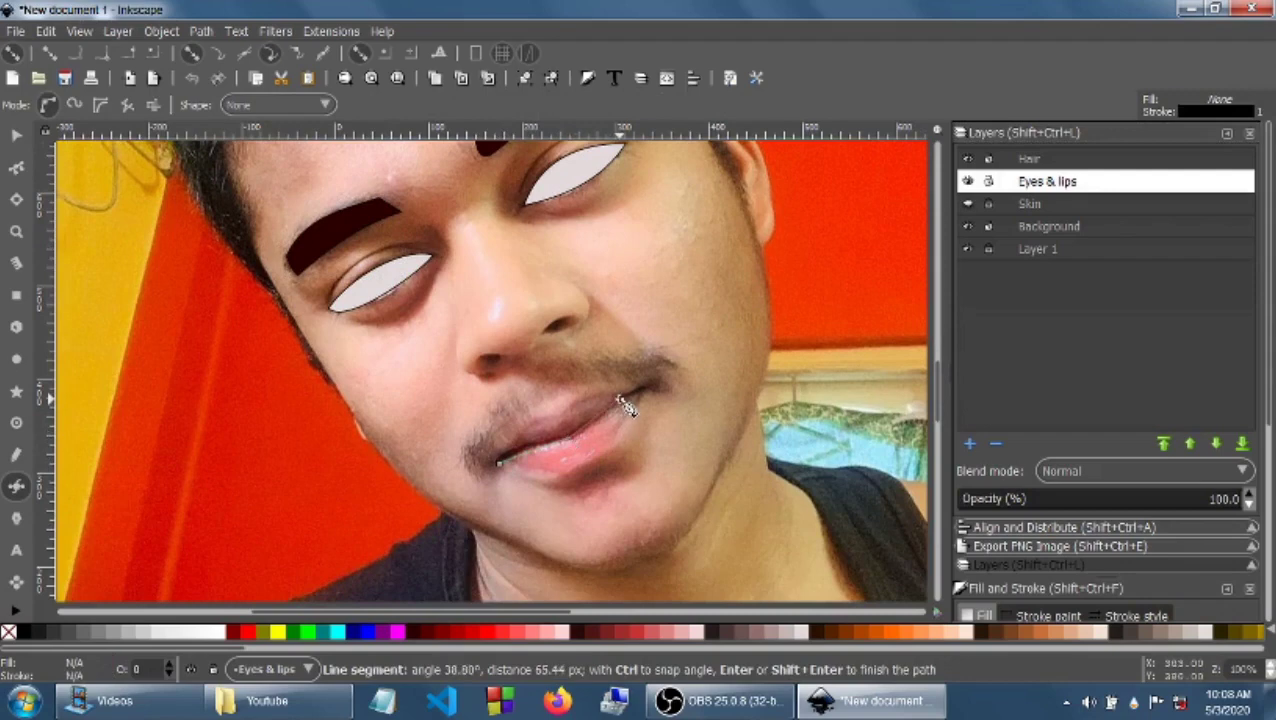
{"action": "left_click", "coordinate": [624, 403]}
{"action": "left_click", "coordinate": [652, 389]}
{"action": "left_click", "coordinate": [608, 406]}
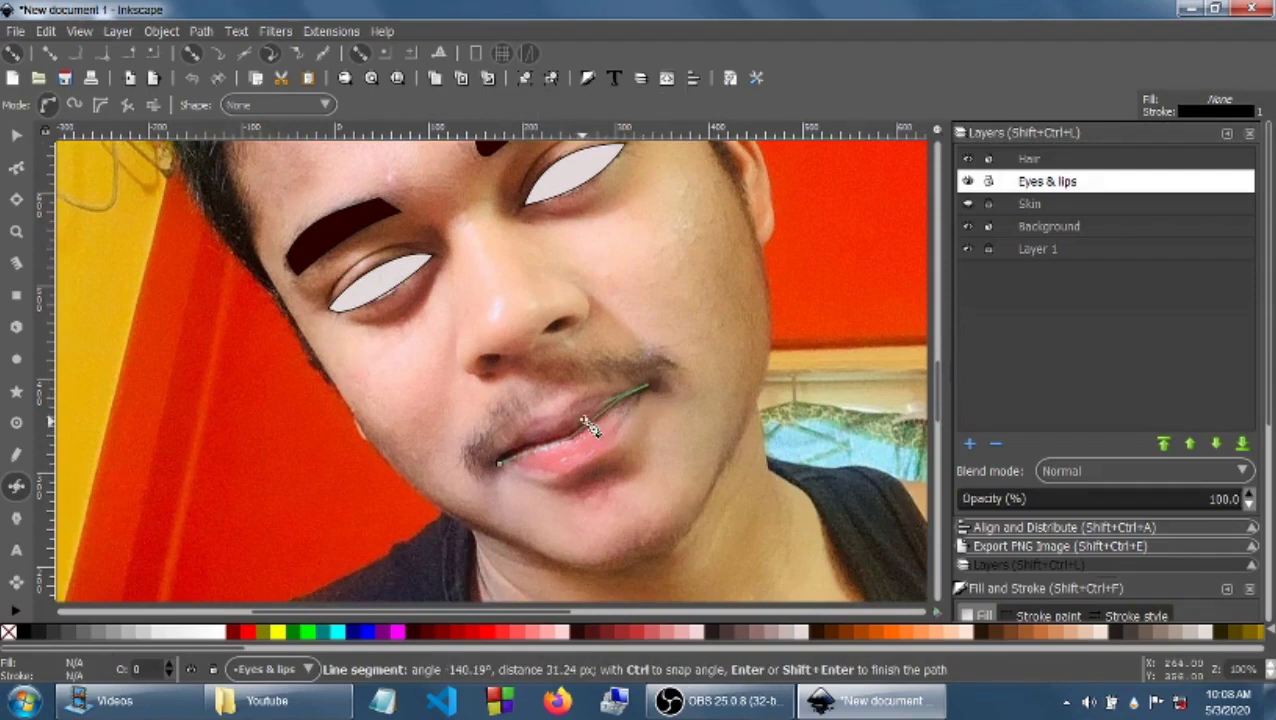
{"action": "left_click", "coordinate": [500, 463]}
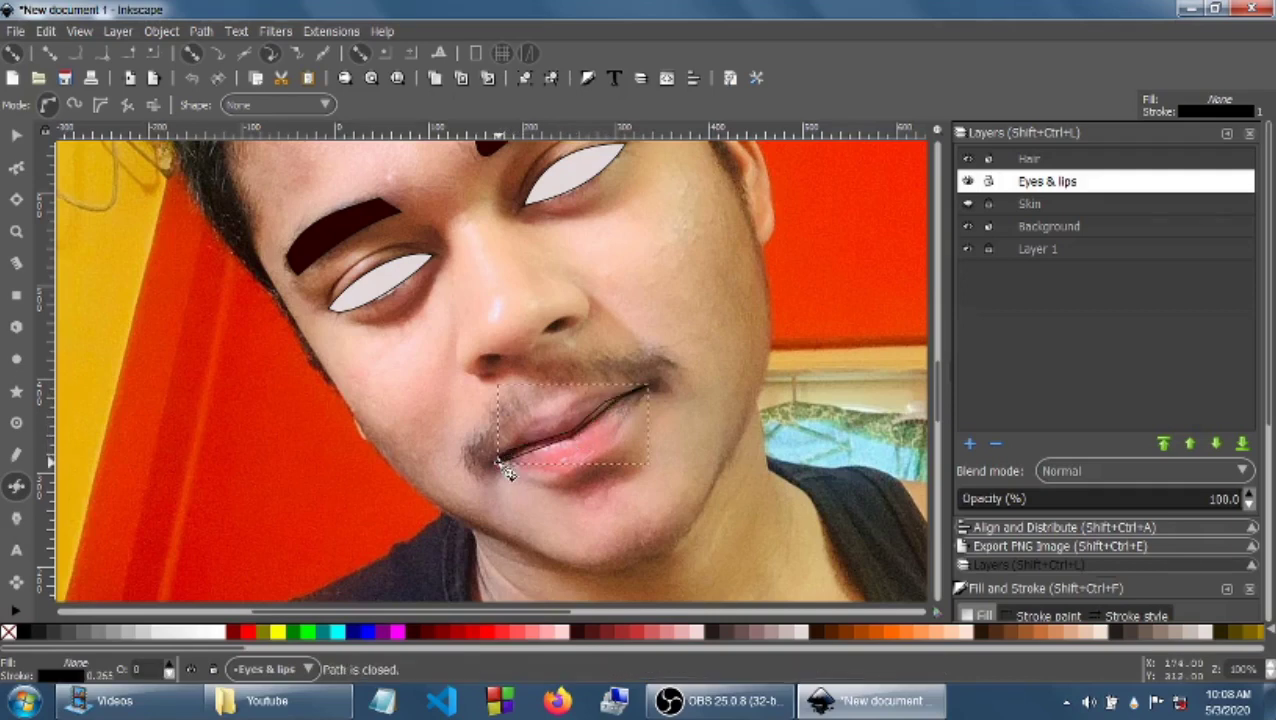
Step: Fill the mouth line shape with dark red and check it against the Skin layer
{"action": "left_click", "coordinate": [603, 630]}
{"action": "key", "text": "n"}
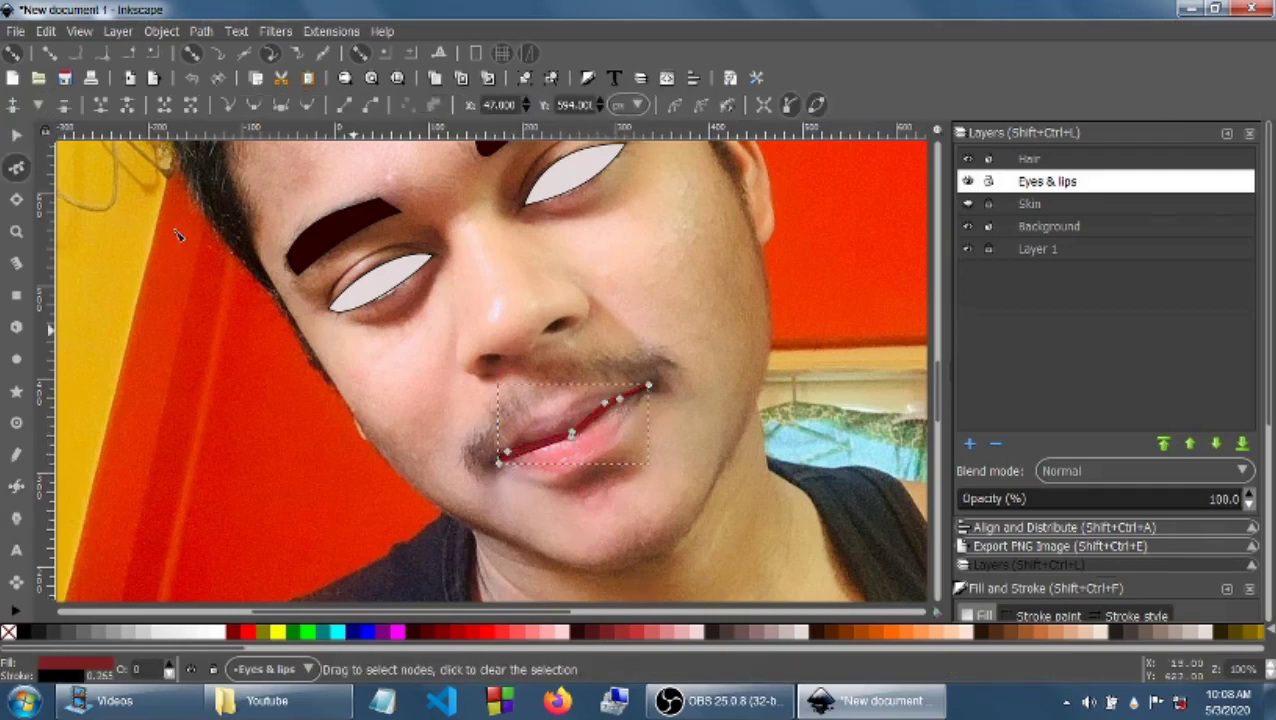
{"action": "left_click", "coordinate": [968, 205]}
{"action": "left_click", "coordinate": [968, 205]}
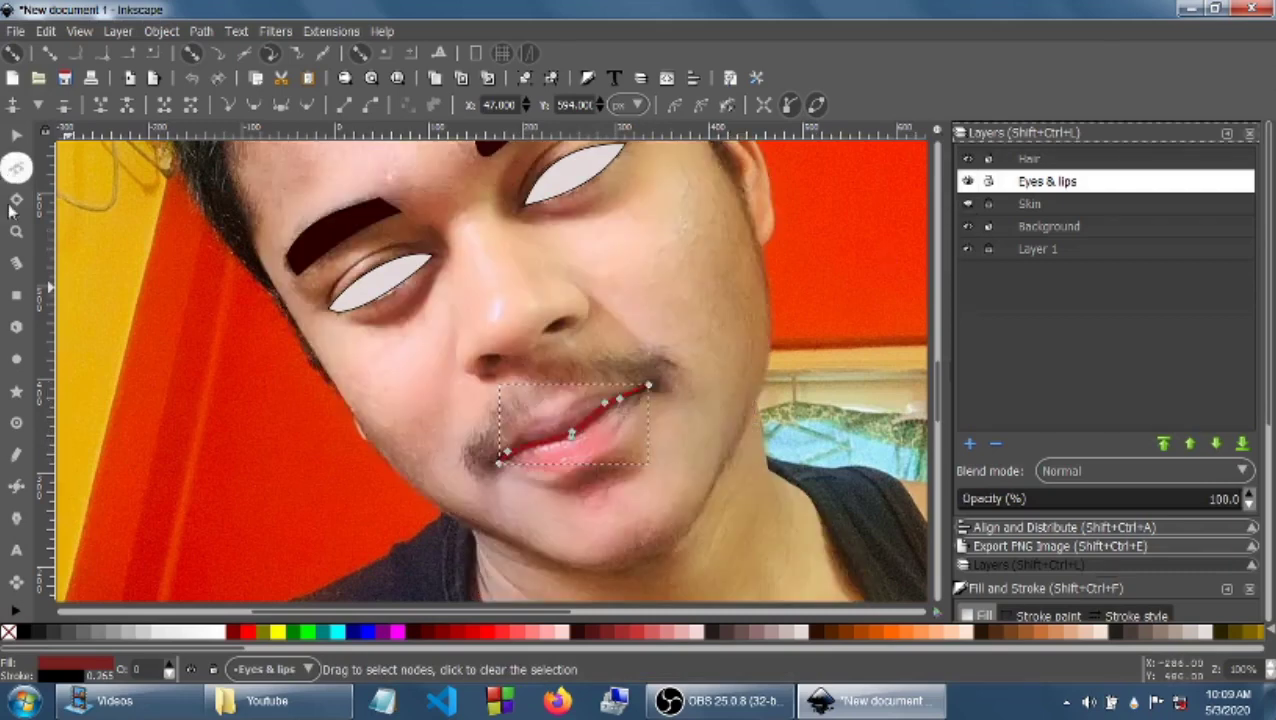
Step: Draw a closed straight-sided path around the outer outline of both lips on the visible Eyes & lips layer
{"action": "left_click", "coordinate": [967, 182]}
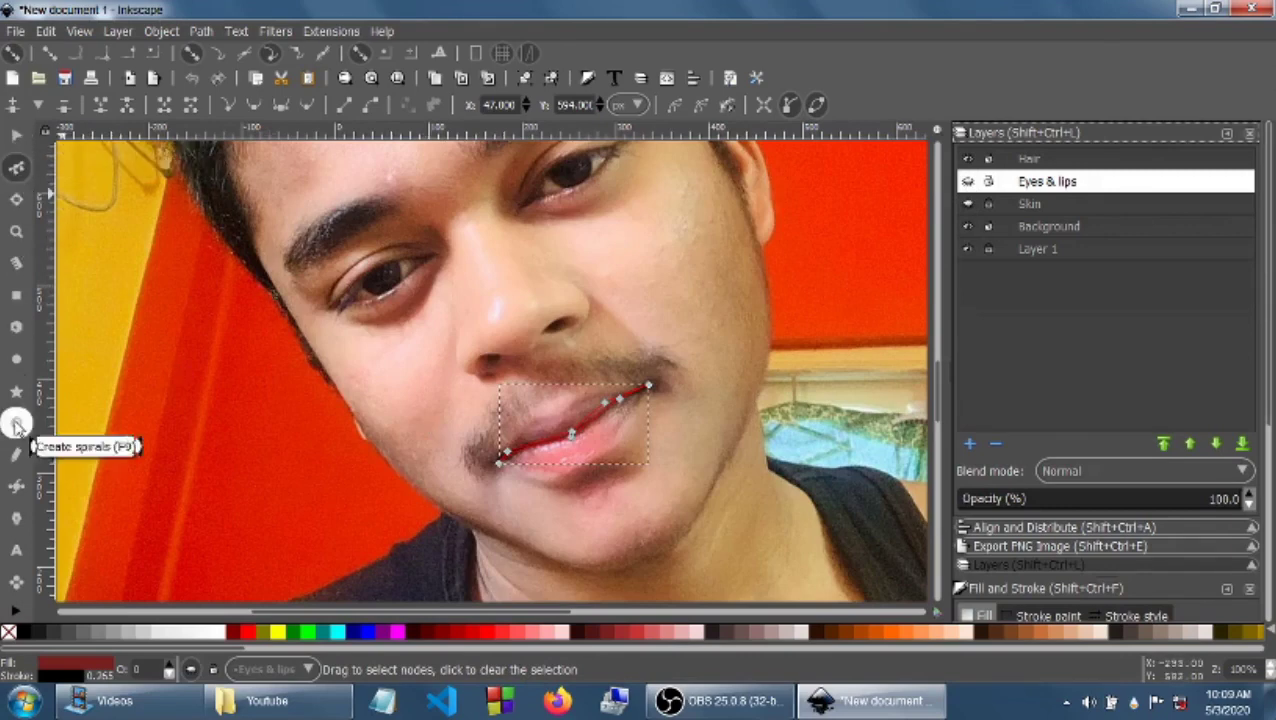
{"action": "left_click", "coordinate": [16, 486]}
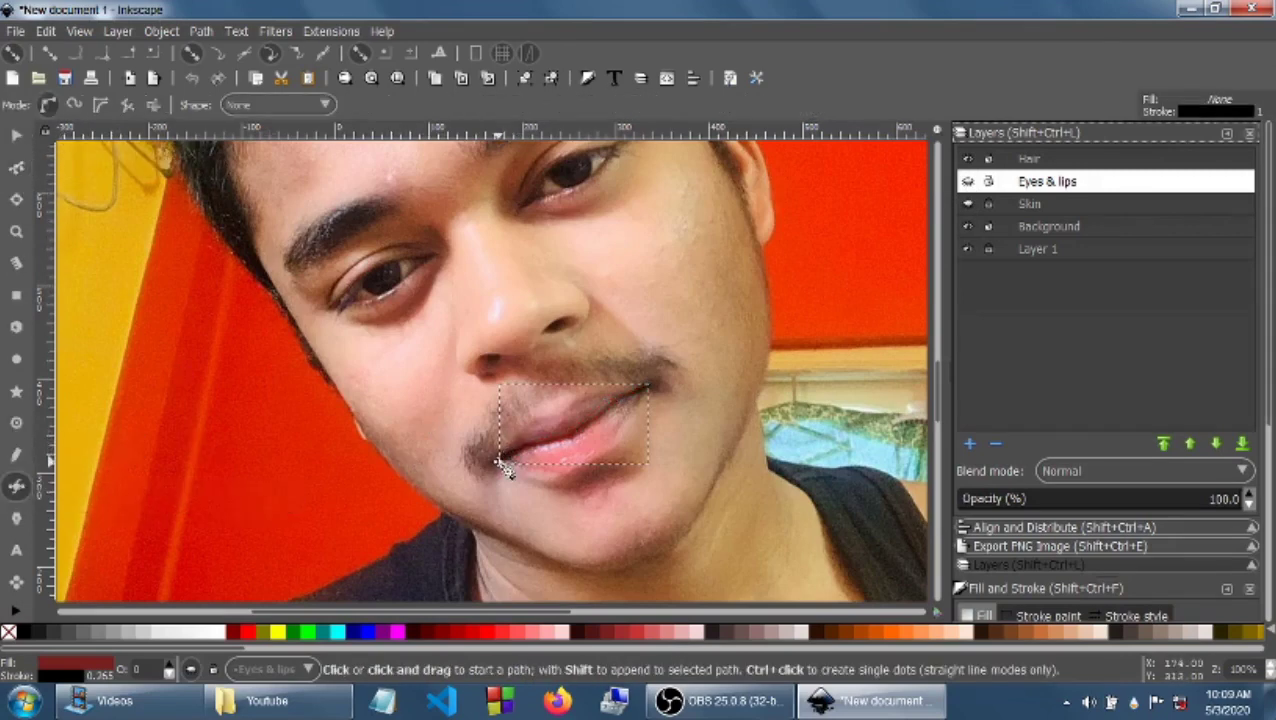
{"action": "left_click", "coordinate": [503, 467]}
{"action": "left_click", "coordinate": [967, 182]}
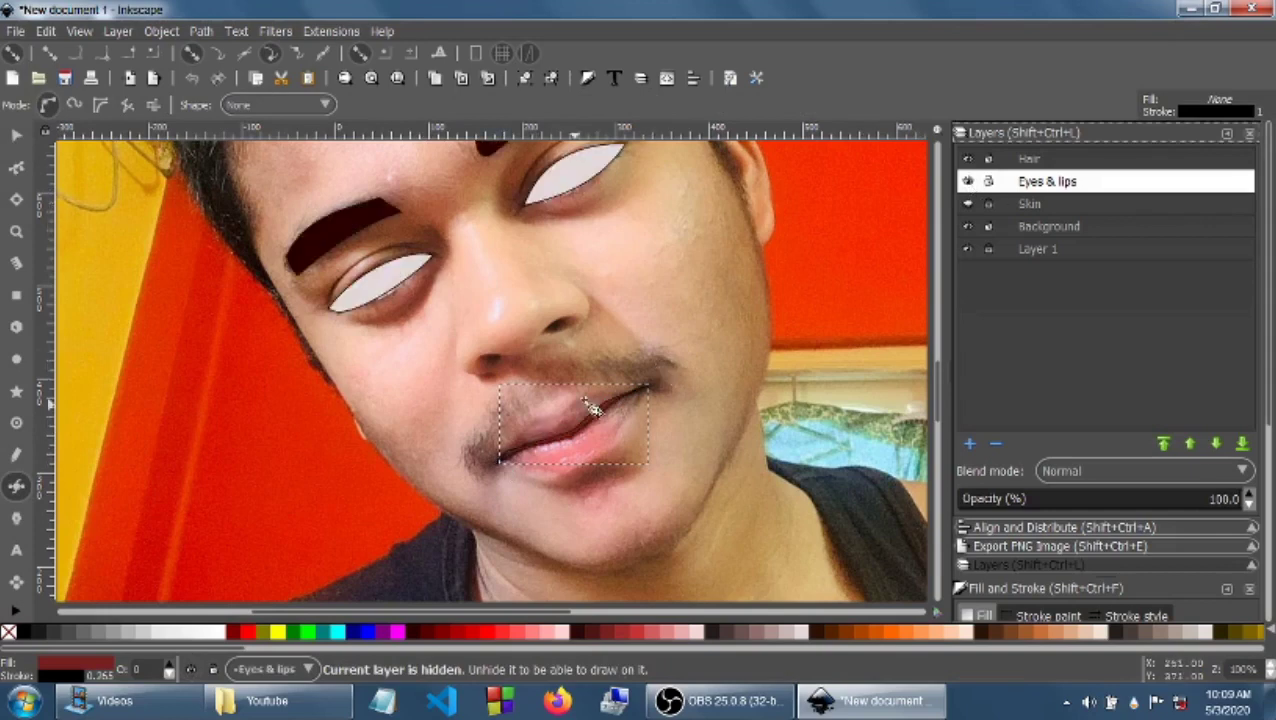
{"action": "left_click", "coordinate": [500, 462]}
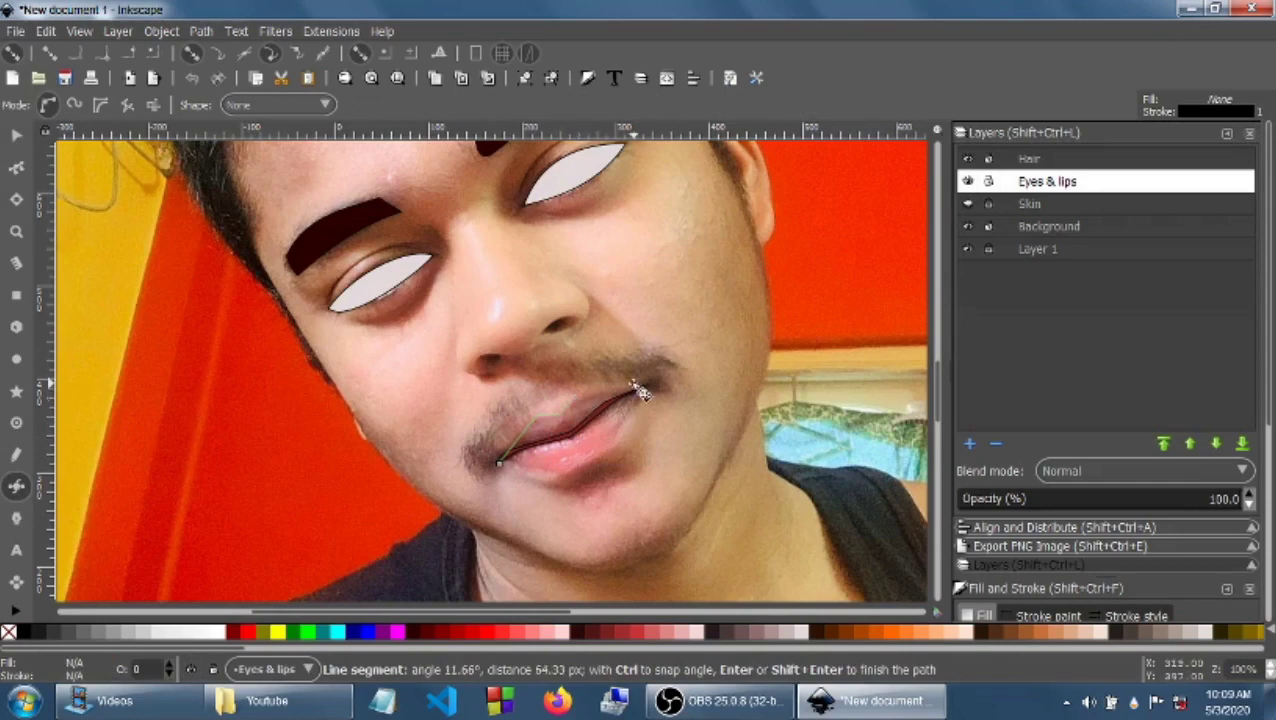
{"action": "left_click", "coordinate": [645, 388]}
{"action": "left_click", "coordinate": [622, 457]}
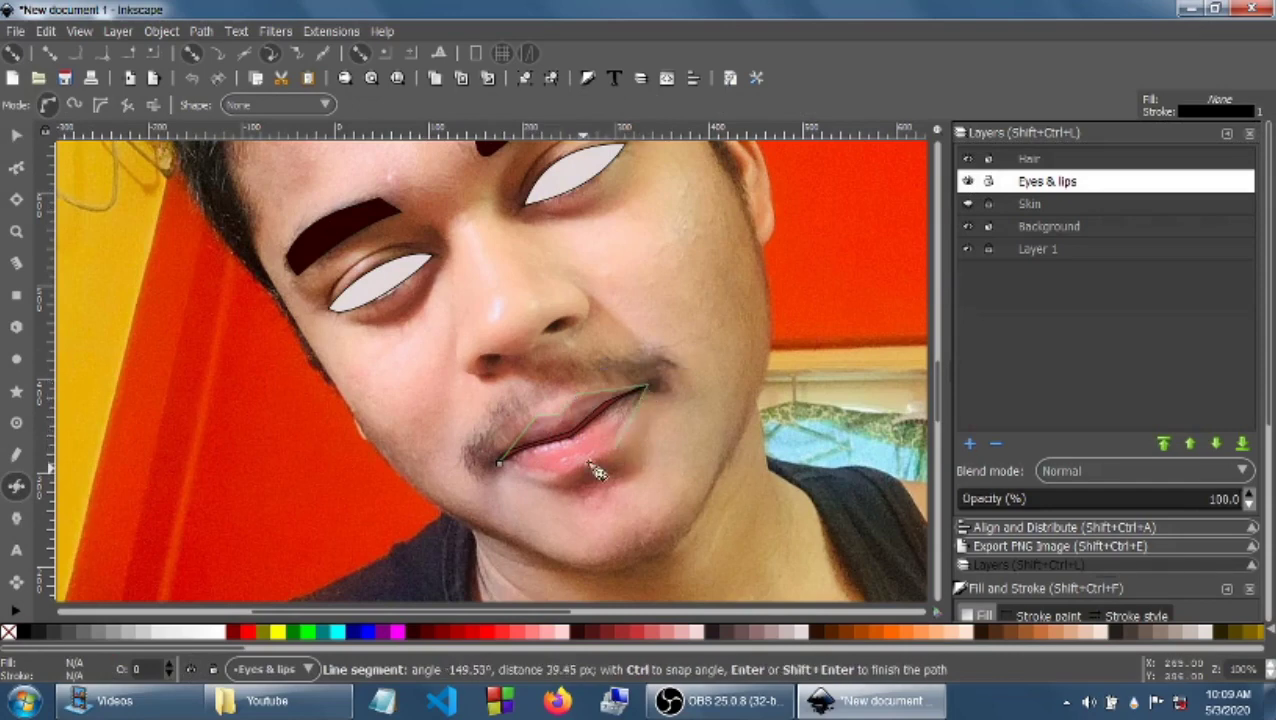
{"action": "left_click", "coordinate": [596, 469]}
{"action": "left_click", "coordinate": [502, 465]}
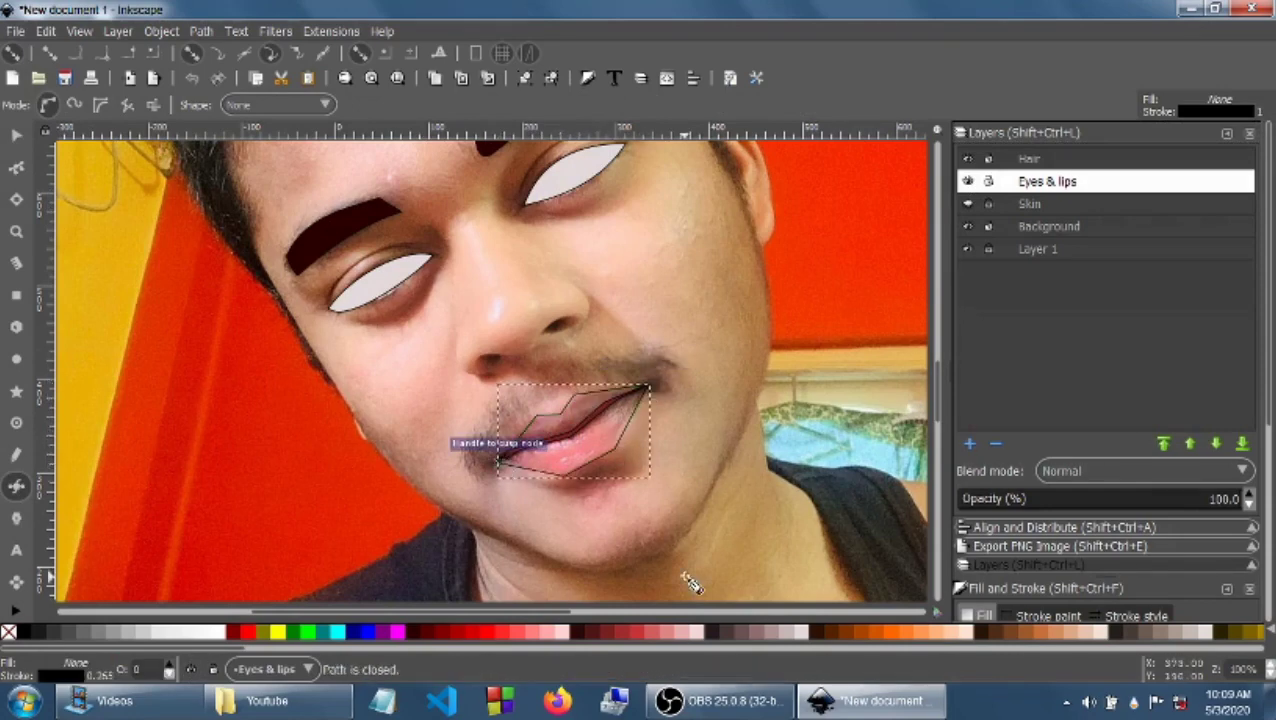
Step: Fill the lips shape with pink #FF8080 and preview it against the Skin layer
{"action": "left_click", "coordinate": [672, 634]}
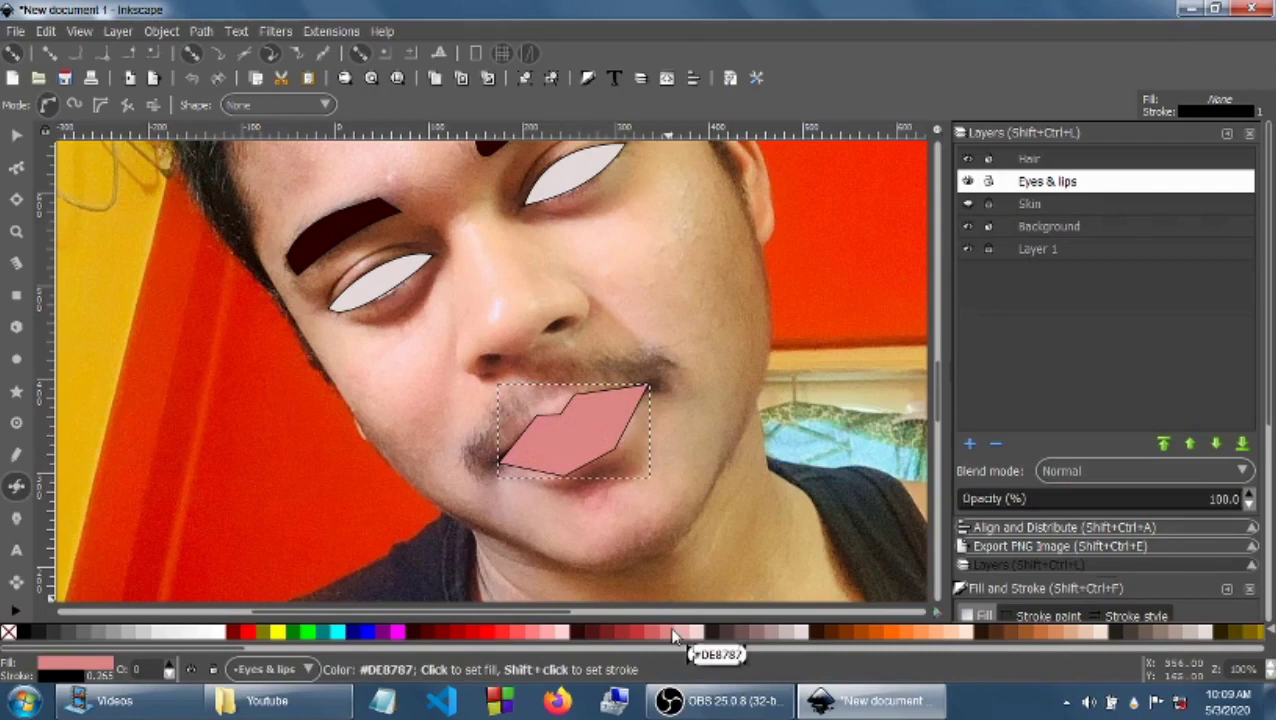
{"action": "left_click", "coordinate": [566, 633]}
{"action": "left_click", "coordinate": [529, 634]}
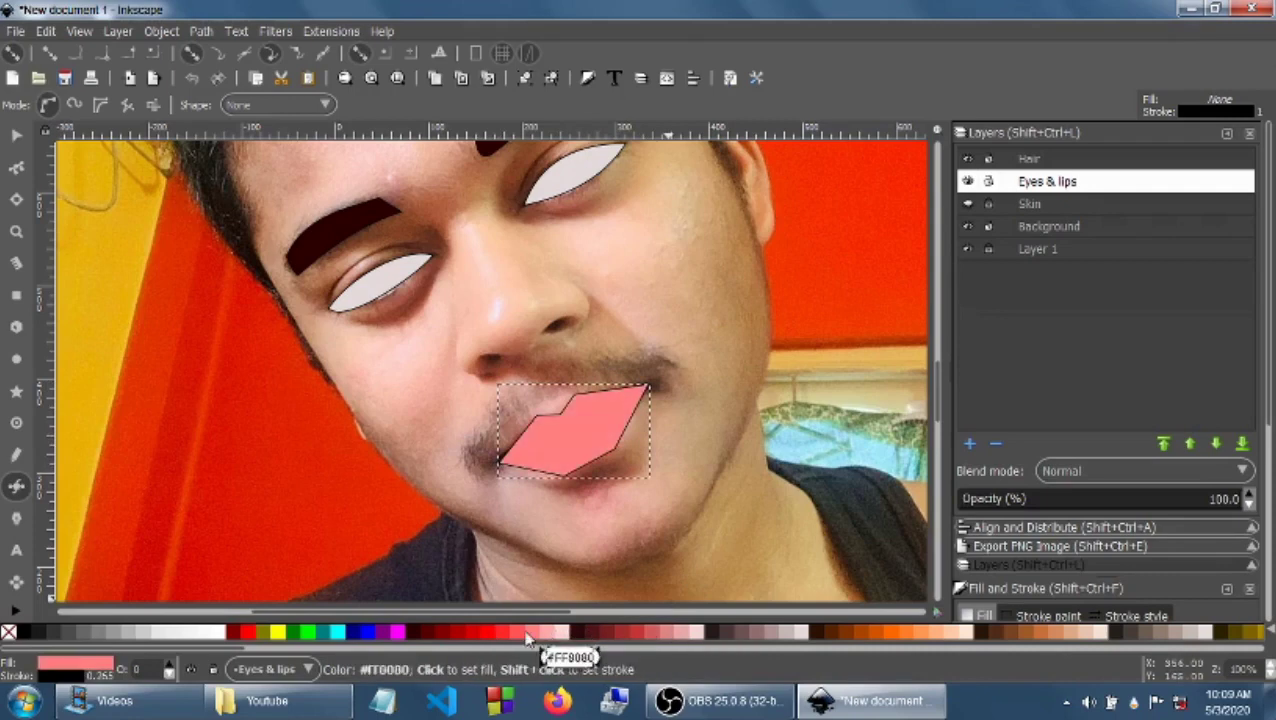
{"action": "left_click", "coordinate": [967, 205]}
{"action": "left_click", "coordinate": [967, 205]}
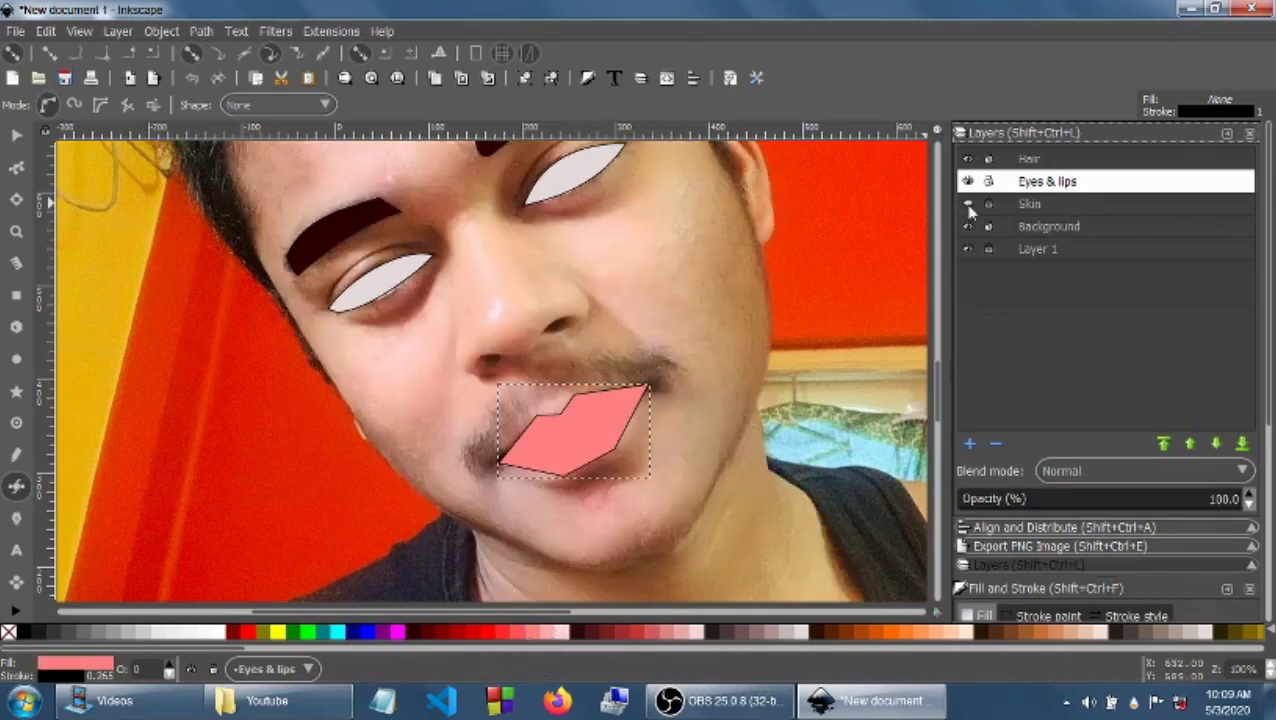
Step: Lower the lips shape to the bottom of its layer, behind the mouth line, and preview it over the Skin layer
{"action": "left_click", "coordinate": [16, 134]}
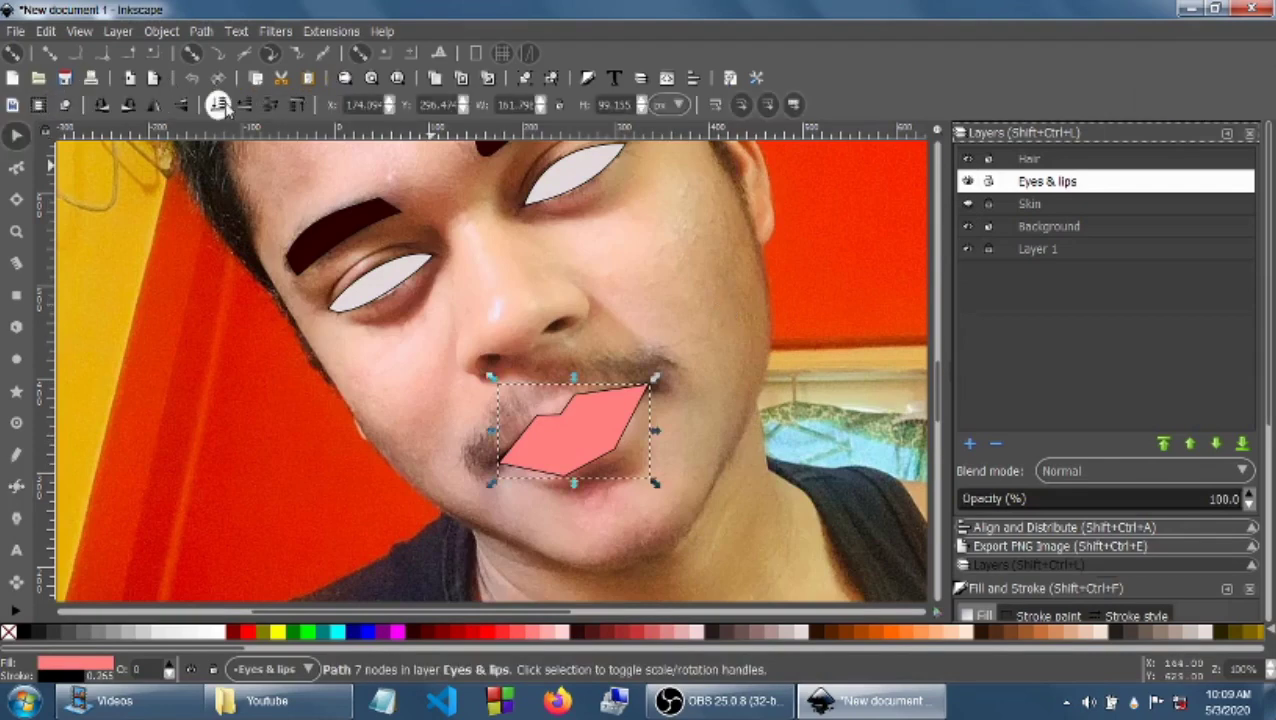
{"action": "left_click", "coordinate": [219, 105]}
{"action": "left_click", "coordinate": [967, 205]}
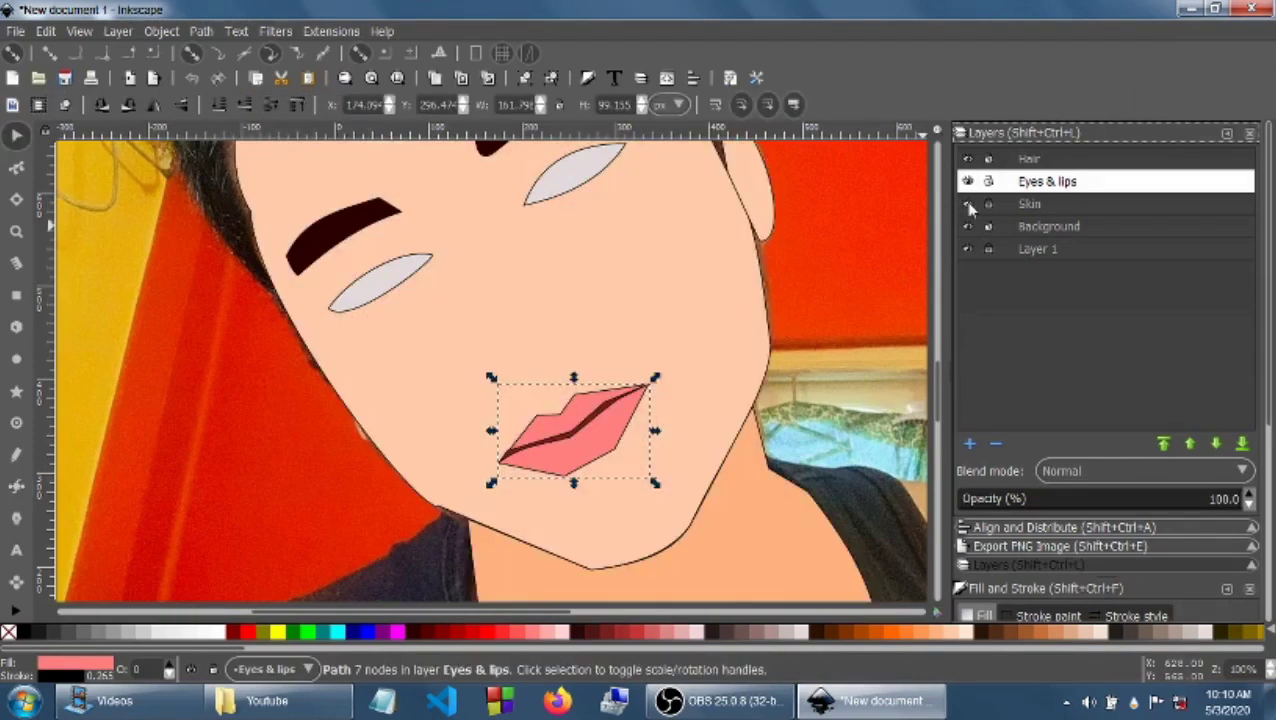
{"action": "left_click", "coordinate": [967, 205]}
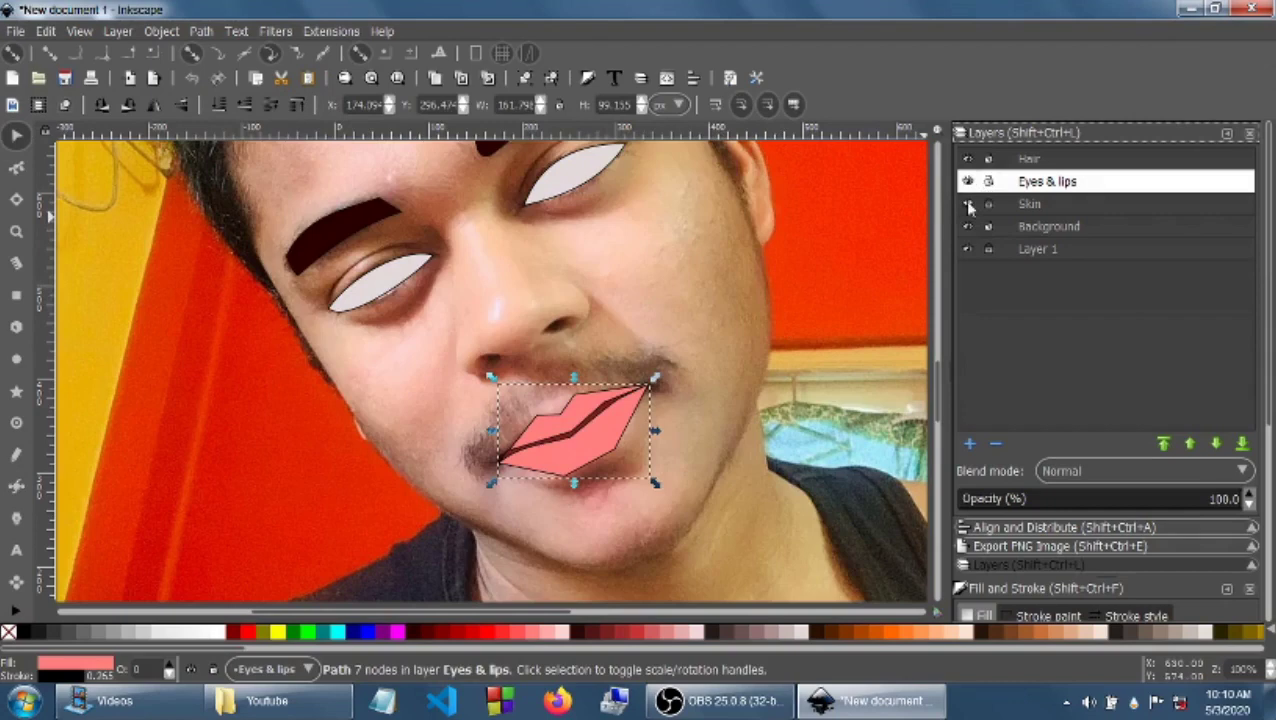
{"action": "scroll", "coordinate": [1267, 427], "scroll_direction": "down", "scroll_amount": 5}
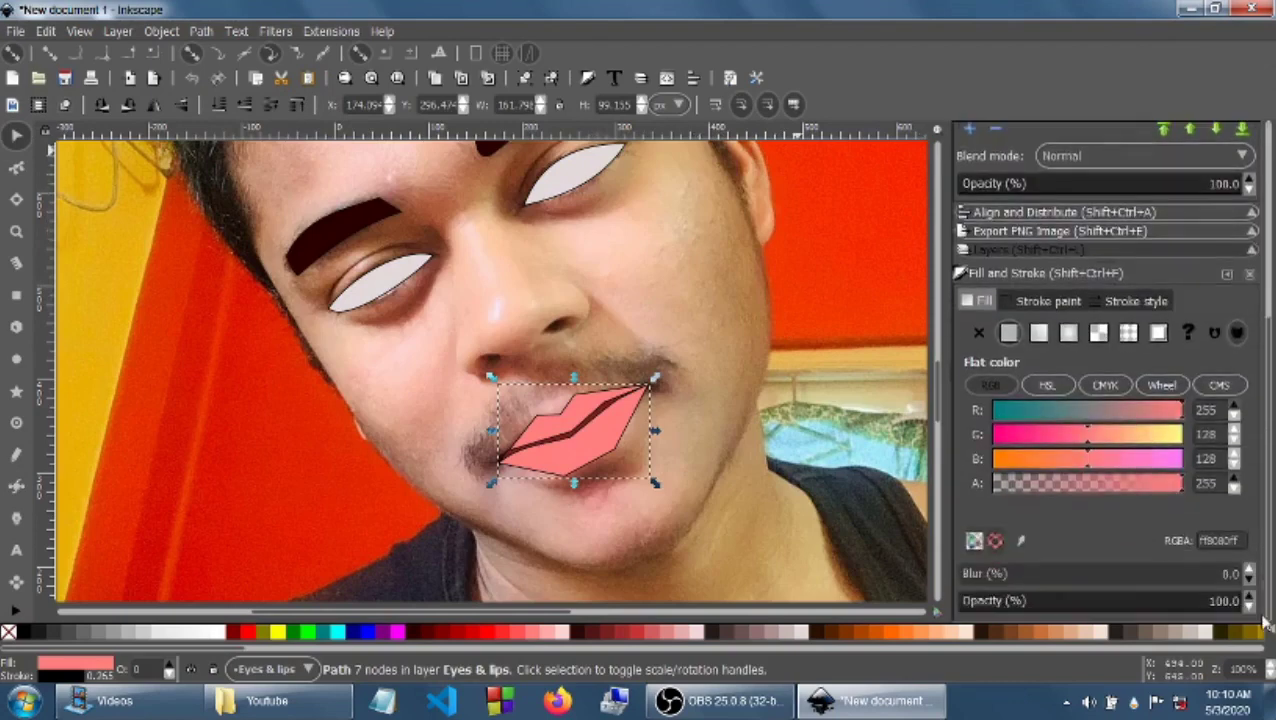
{"action": "scroll", "coordinate": [1222, 595], "scroll_direction": "up", "scroll_amount": 5}
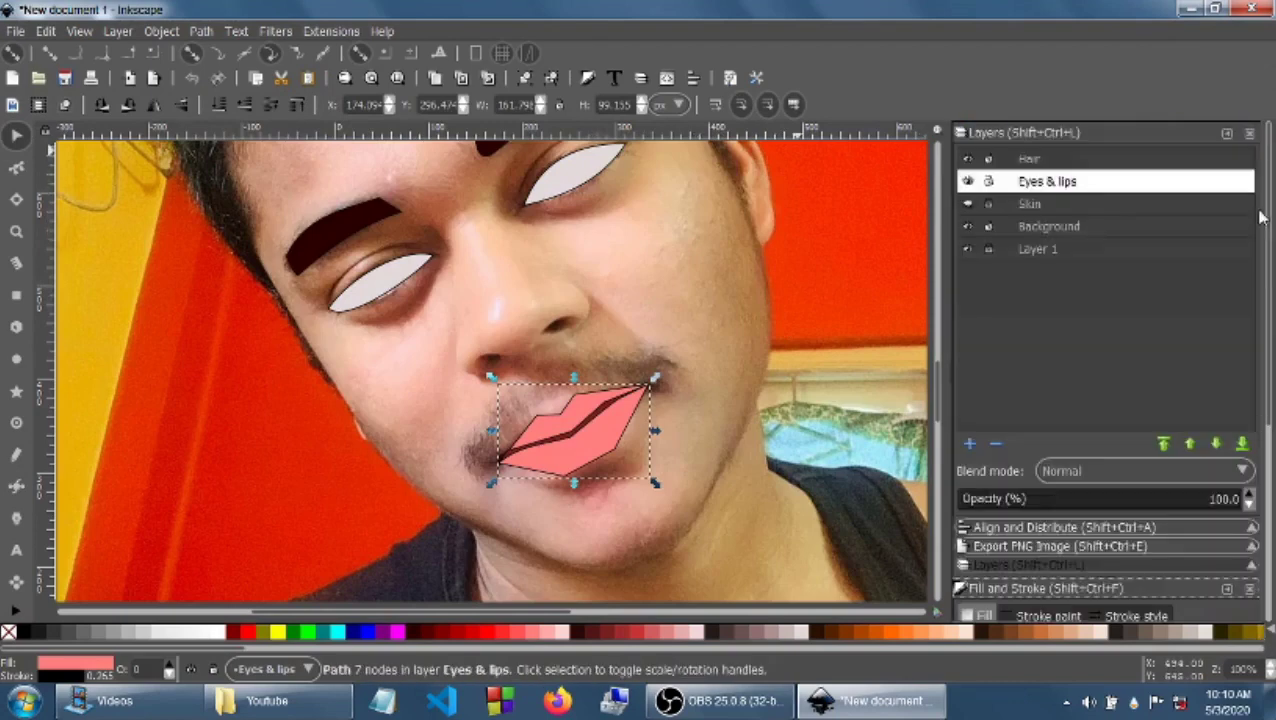
Step: Set the opacity of the left eye-white shape in the picture to 30%
{"action": "left_click", "coordinate": [397, 274]}
{"action": "scroll", "coordinate": [1262, 330], "scroll_direction": "down", "scroll_amount": 5}
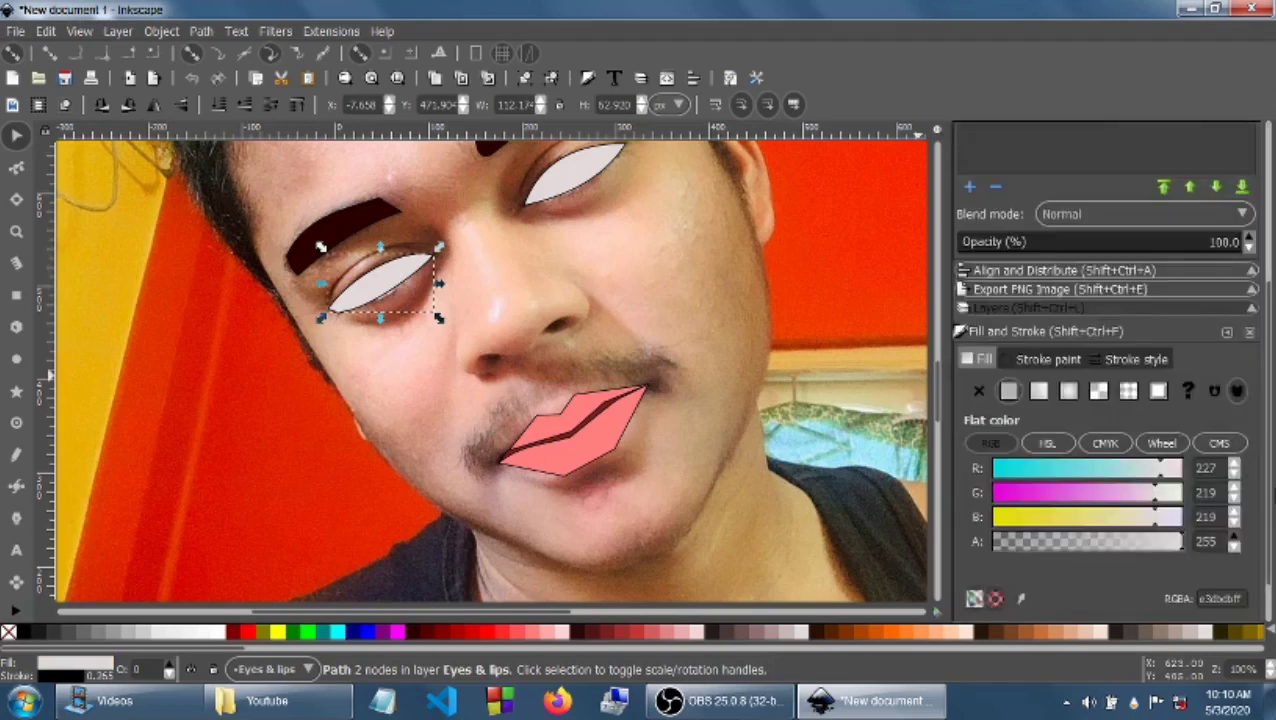
{"action": "scroll", "coordinate": [1265, 500], "scroll_direction": "down", "scroll_amount": 2}
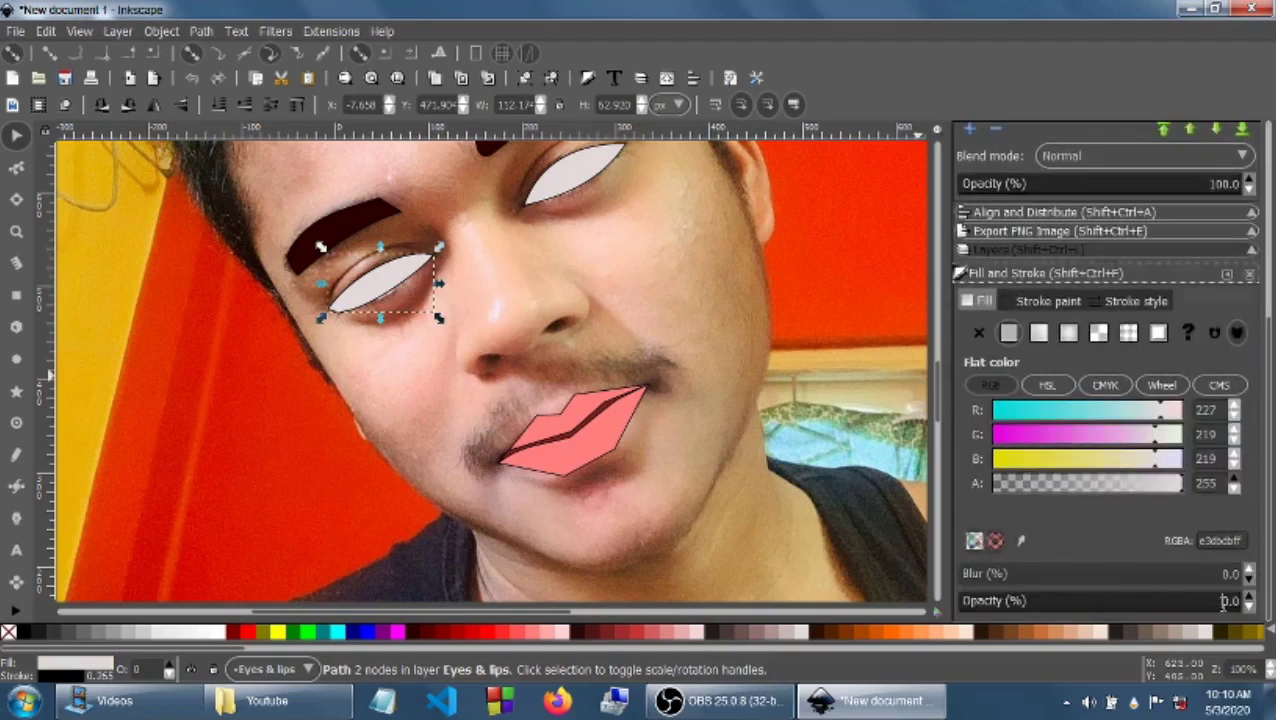
{"action": "key", "text": "Return"}
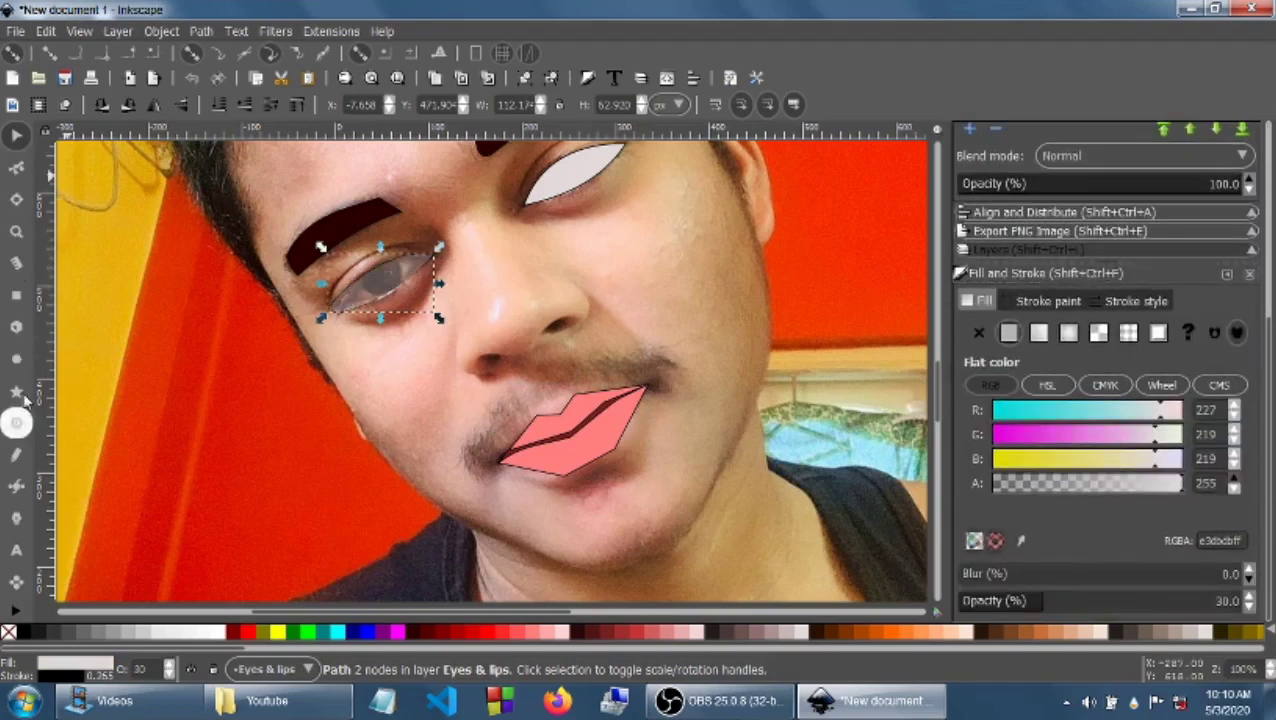
Step: Draw a closed four-point path around the iris of the left eye and fill it with black
{"action": "left_click", "coordinate": [16, 487]}
{"action": "left_click", "coordinate": [360, 280]}
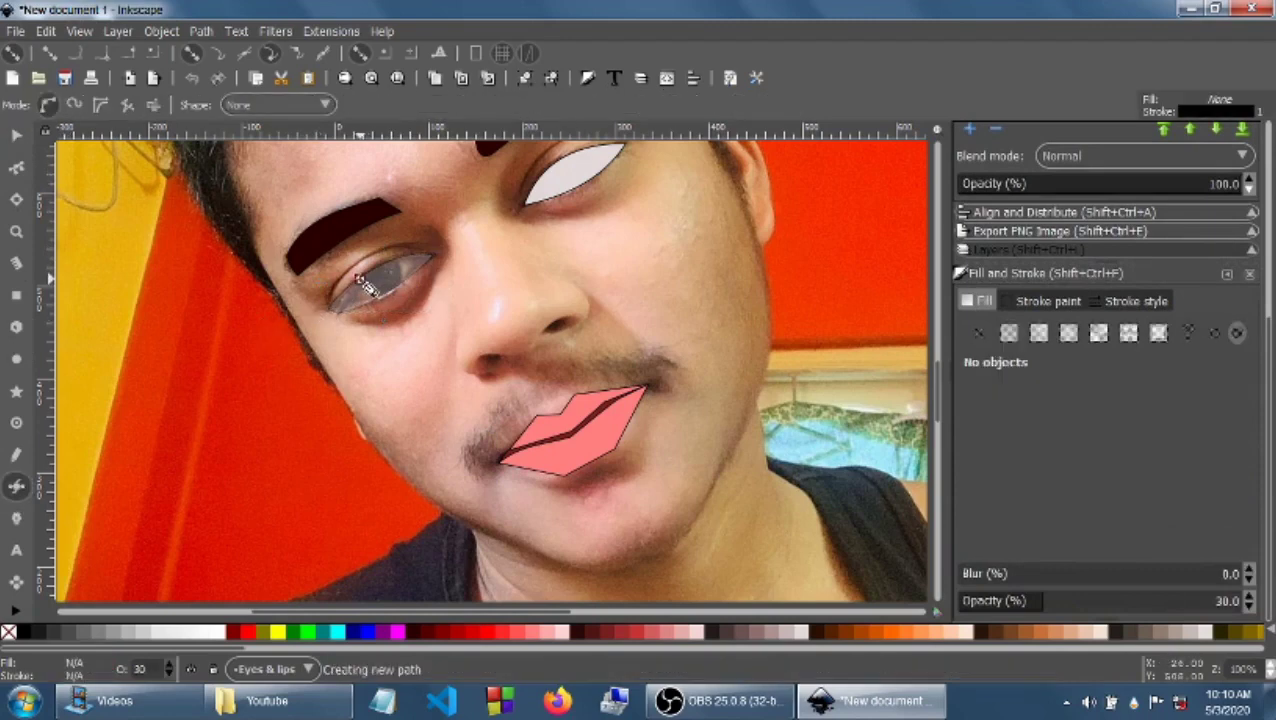
{"action": "key", "text": "ctrl+shift+l"}
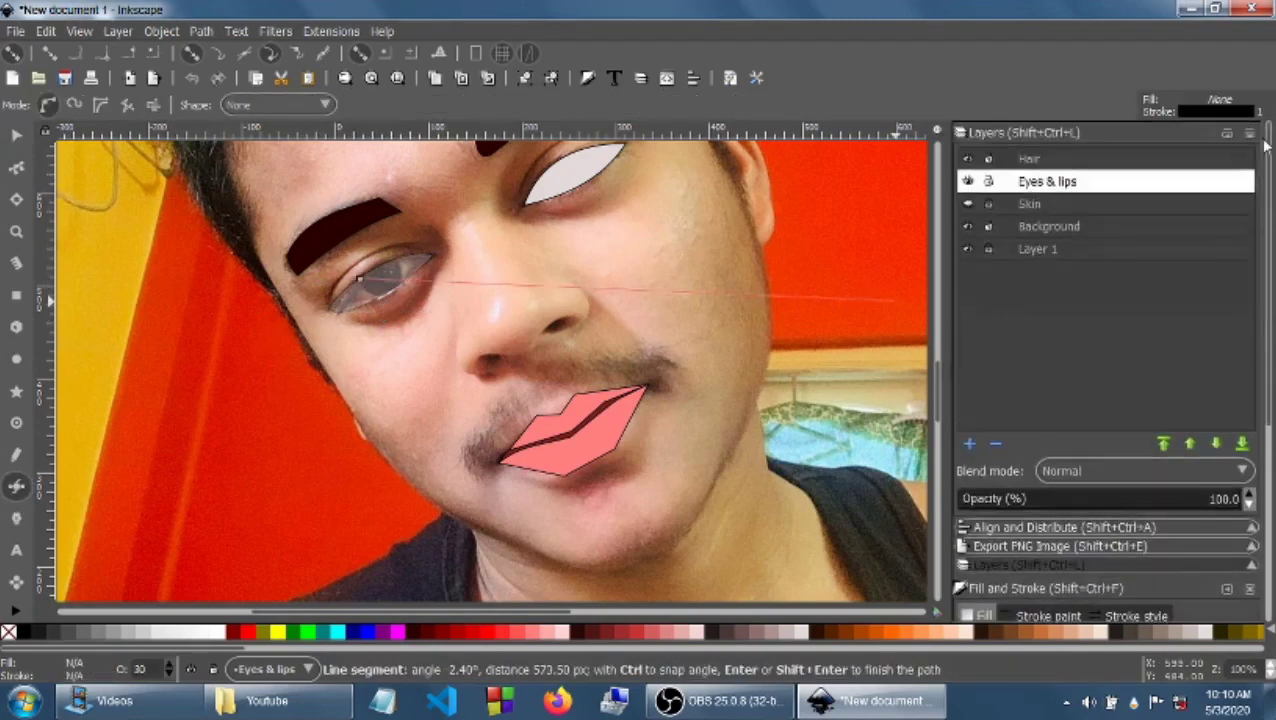
{"action": "left_click", "coordinate": [404, 286]}
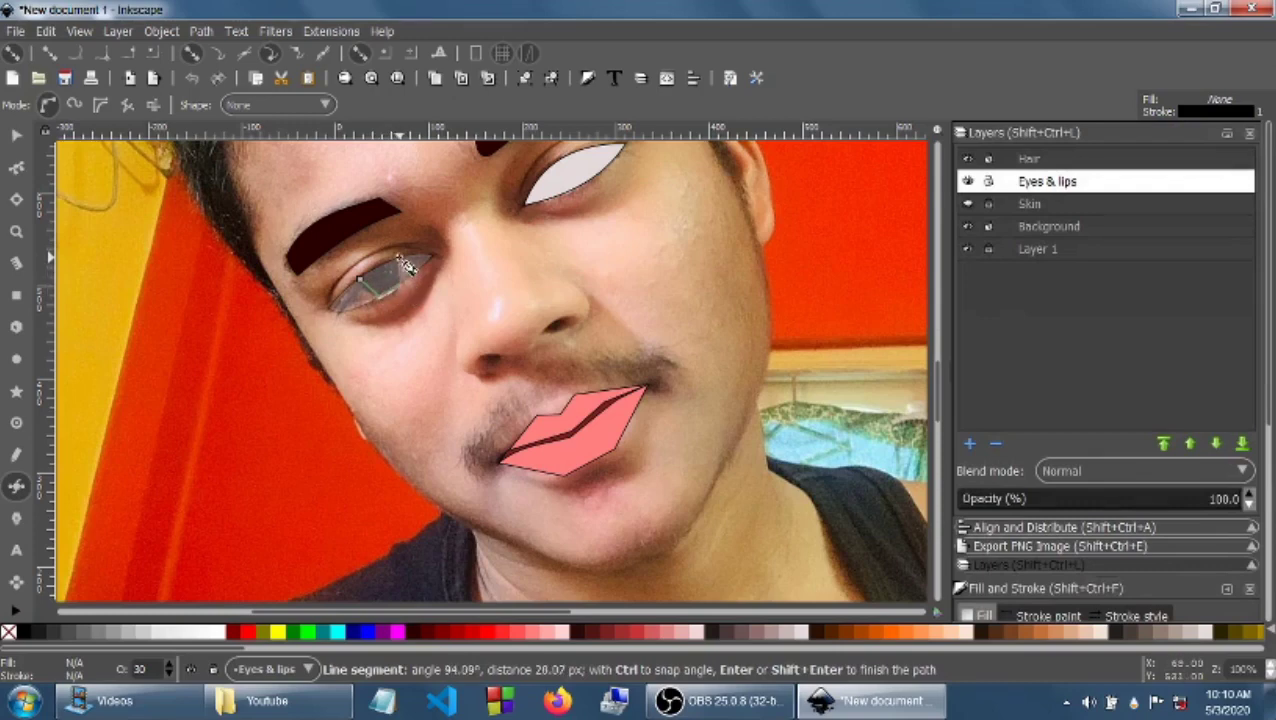
{"action": "left_click", "coordinate": [405, 263]}
{"action": "left_click", "coordinate": [359, 278]}
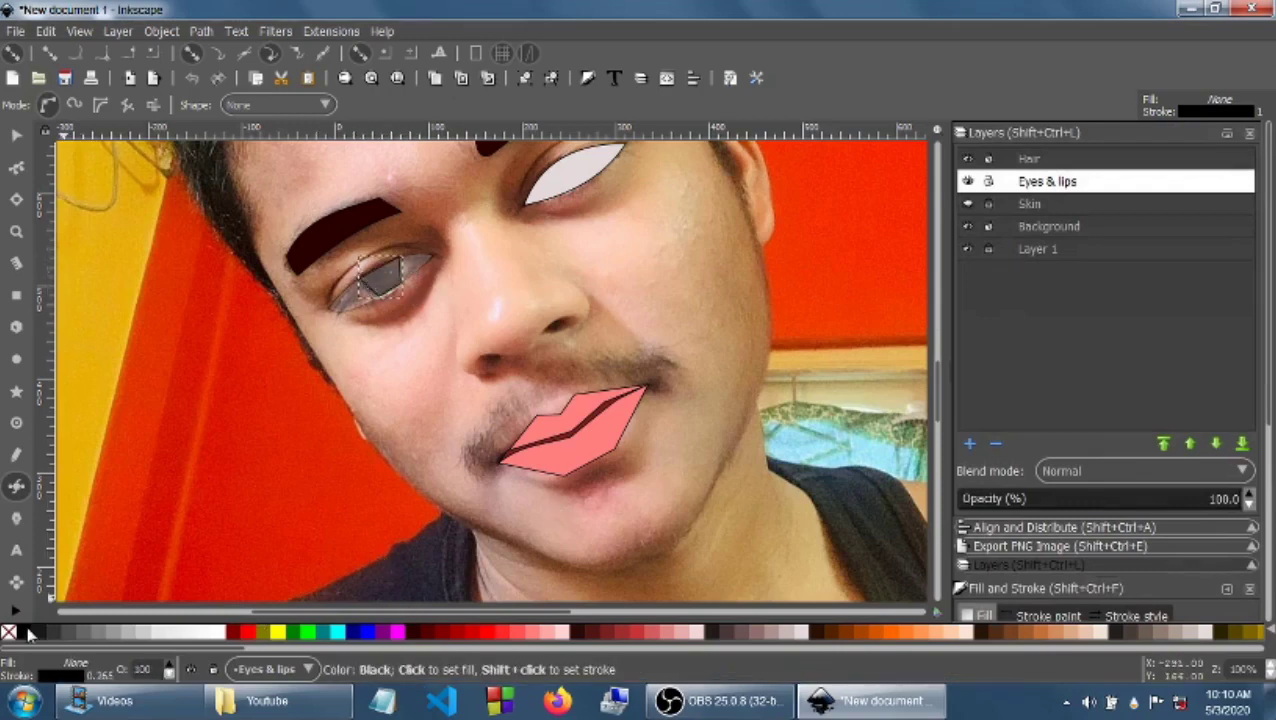
{"action": "left_click", "coordinate": [28, 633]}
Step: Bend the straight edges of the black iris outward so they follow the round shape of the iris
{"action": "key", "text": "plus"}
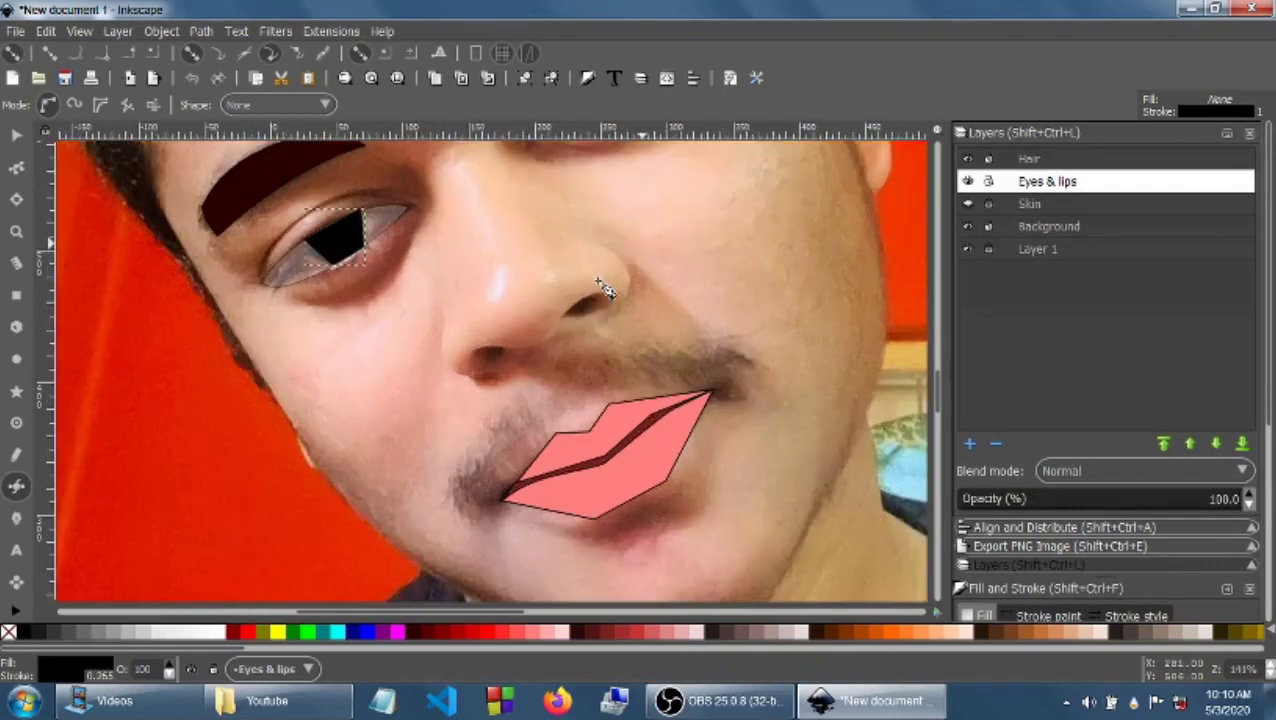
{"action": "left_click", "coordinate": [16, 167]}
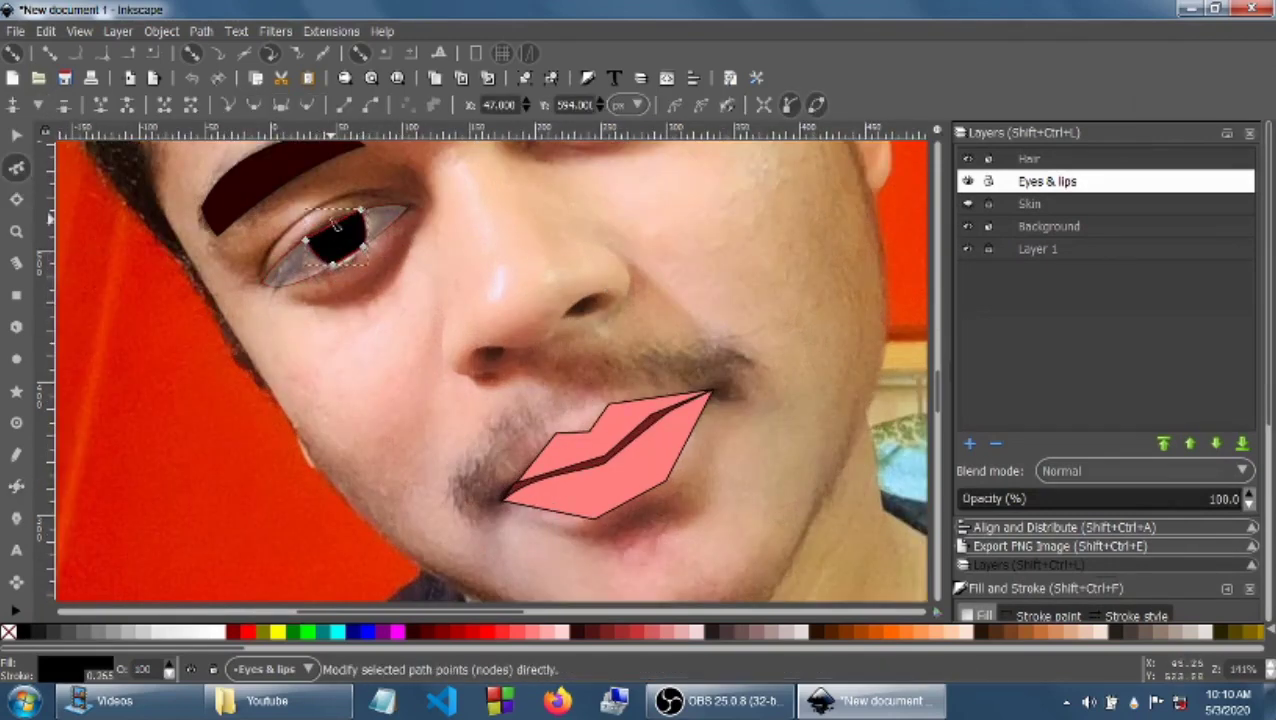
{"action": "left_click", "coordinate": [343, 236]}
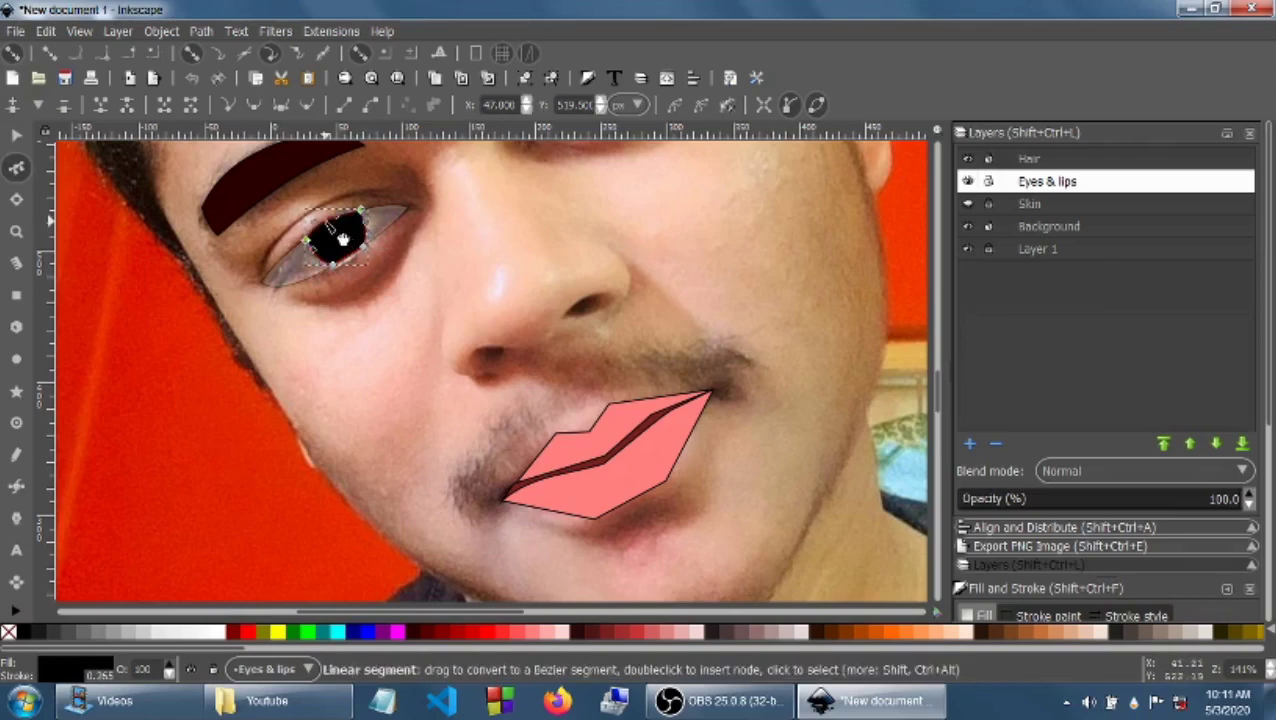
Step: Try lowering the black iris behind the semi-transparent eye white, and undo it
{"action": "left_click", "coordinate": [16, 134]}
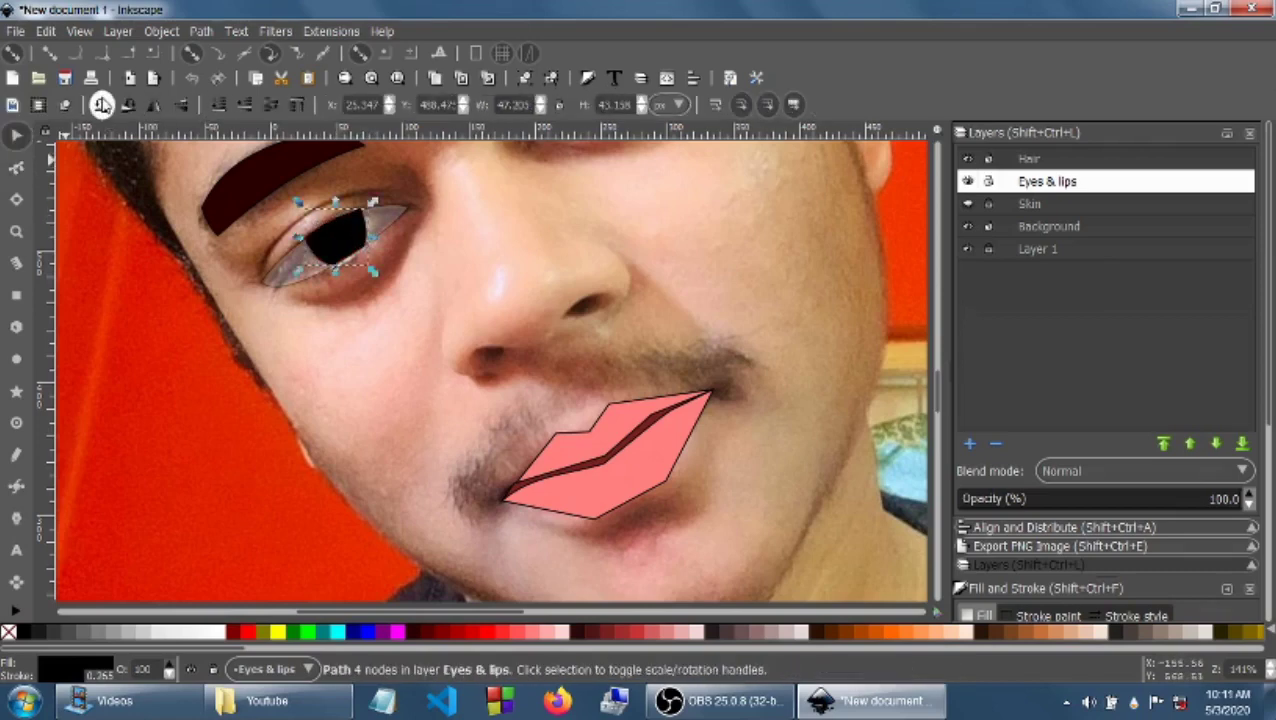
{"action": "left_click", "coordinate": [218, 104]}
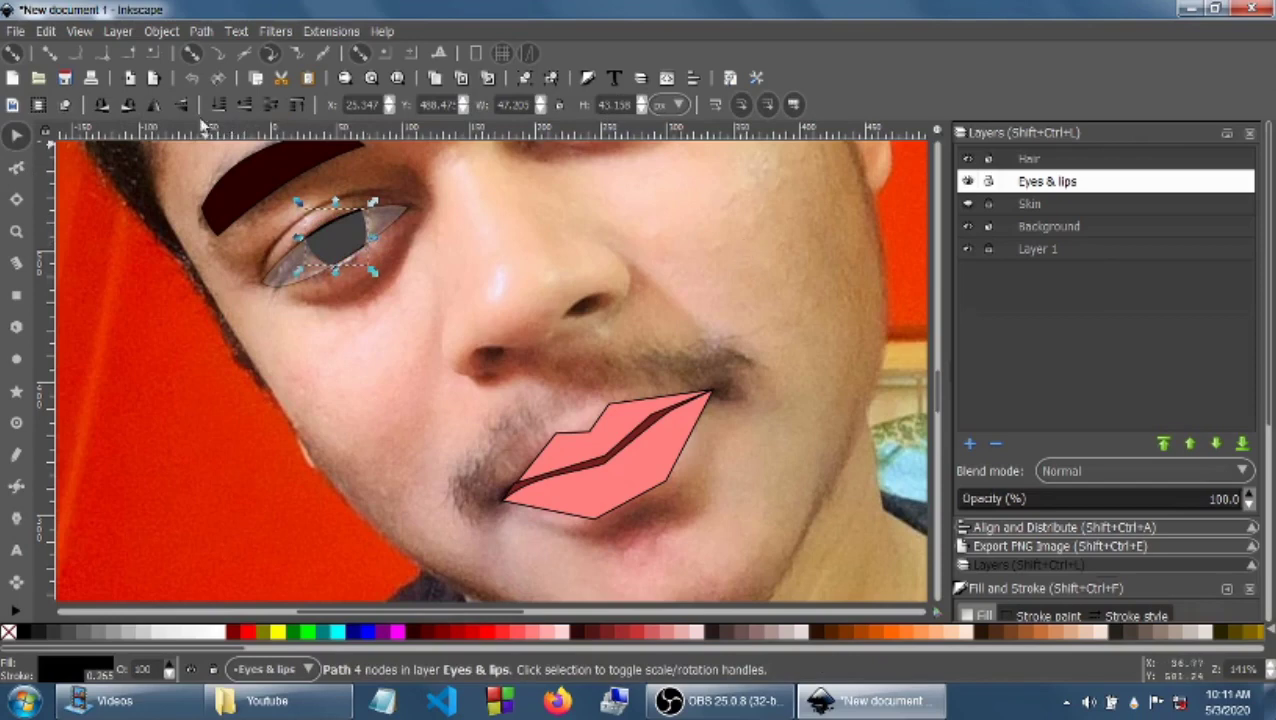
{"action": "key", "text": "ctrl+z"}
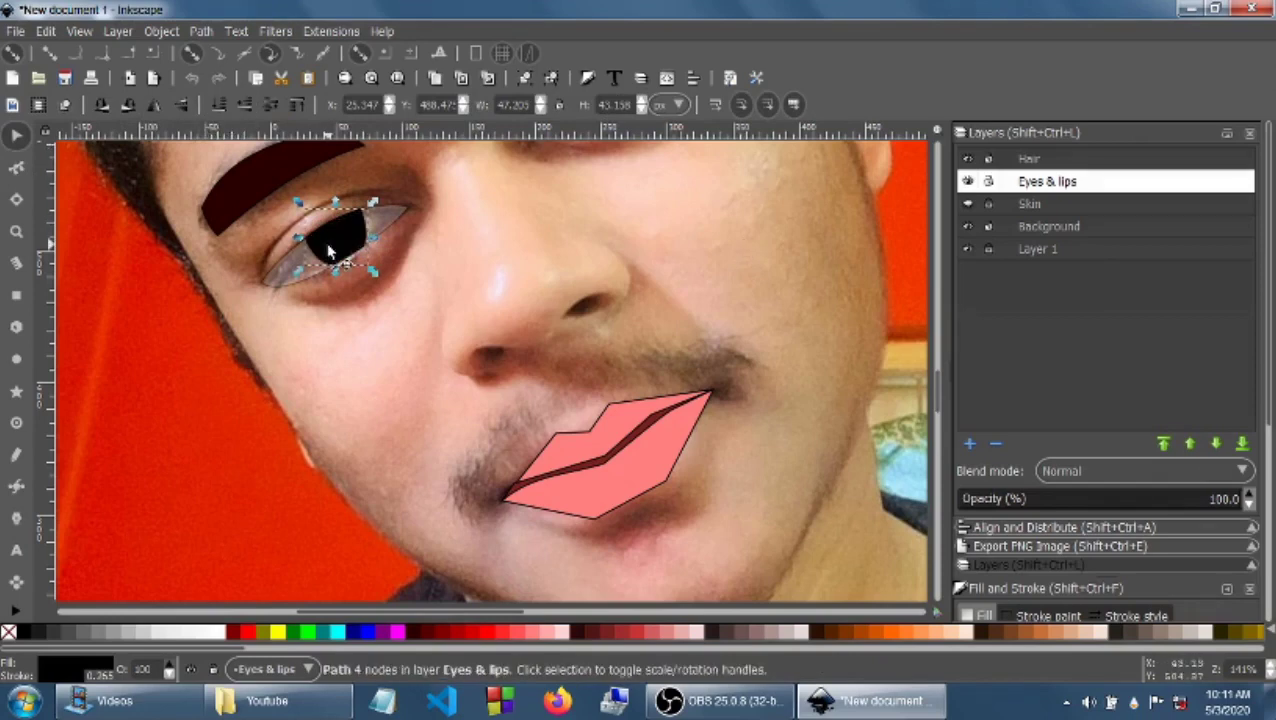
Step: Set the opacity of the right eye-white shape in the picture to 30%
{"action": "scroll", "coordinate": [937, 392], "scroll_direction": "up", "scroll_amount": 4}
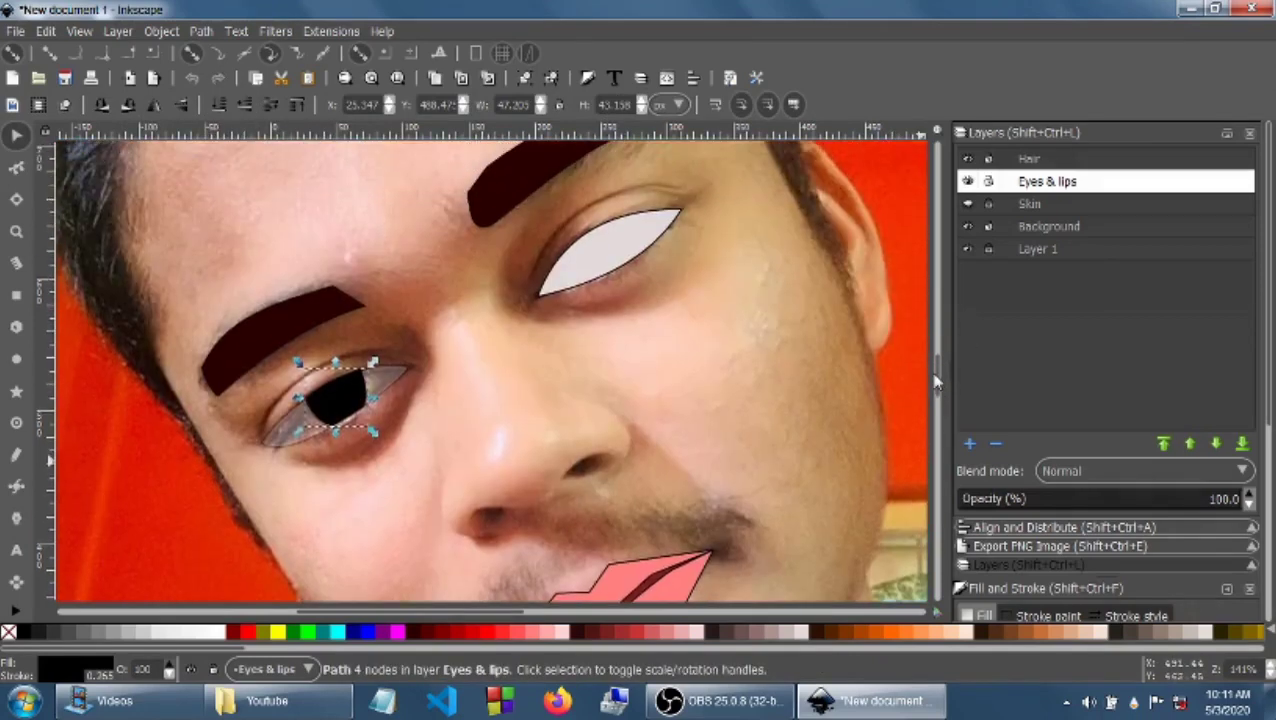
{"action": "left_click", "coordinate": [600, 278]}
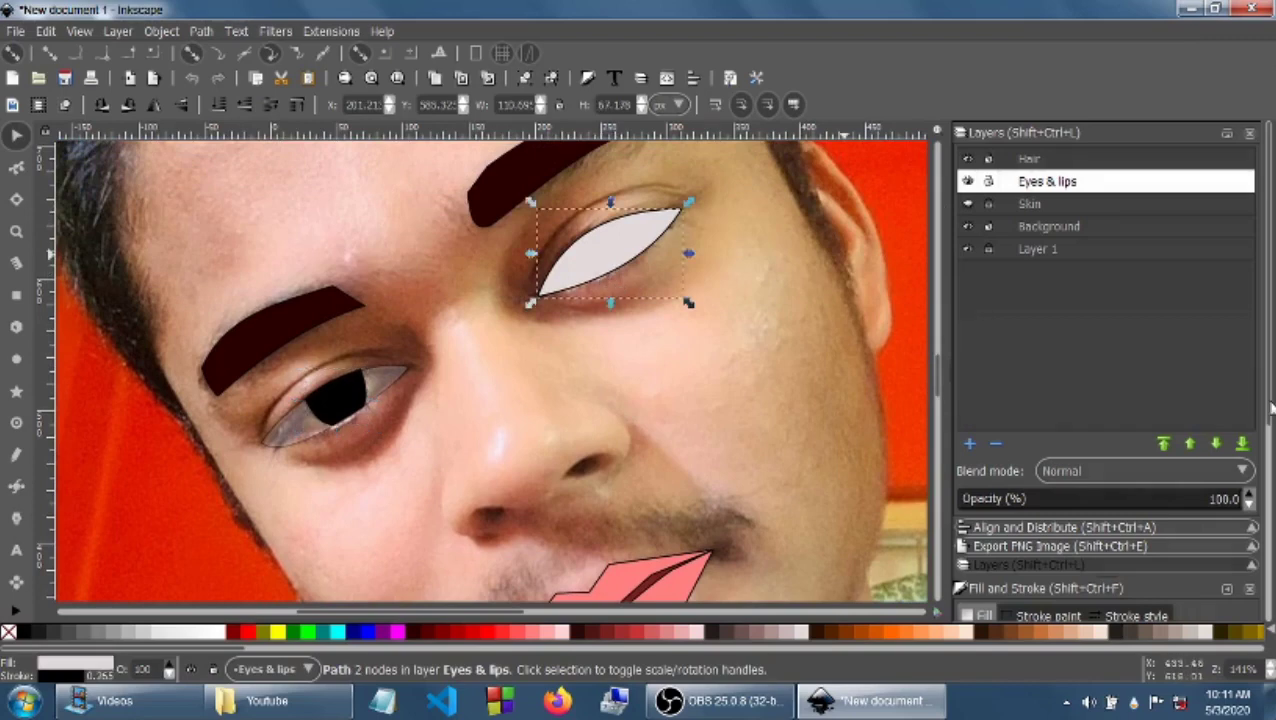
{"action": "left_click_drag", "start_coordinate": [1270, 405], "coordinate": [1268, 627]}
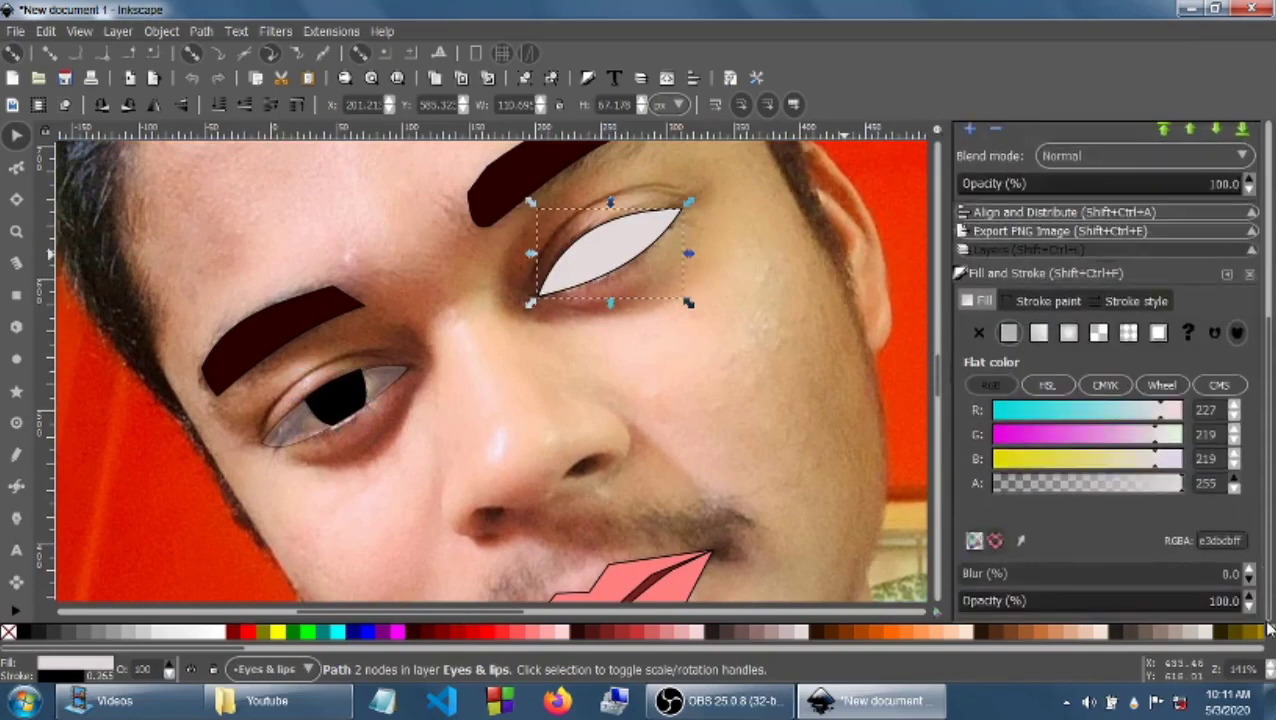
{"action": "left_click", "coordinate": [1221, 602]}
{"action": "key", "text": "BackSpace"}
{"action": "type", "text": "3"}
{"action": "key", "text": "Return"}
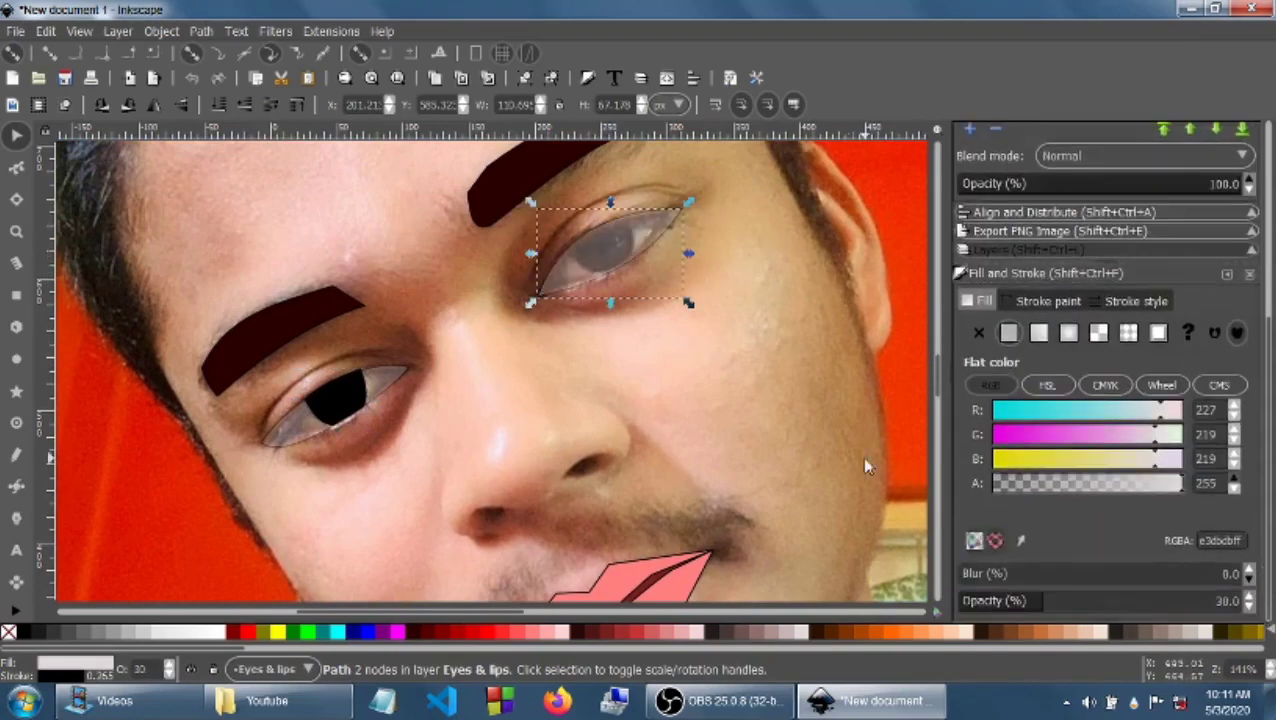
Step: Duplicate the black iris, place the copy over the iris of the right eye, and enlarge it slightly
{"action": "left_click", "coordinate": [350, 400]}
{"action": "key", "text": "ctrl+d"}
{"action": "left_click_drag", "start_coordinate": [350, 400], "coordinate": [640, 250]}
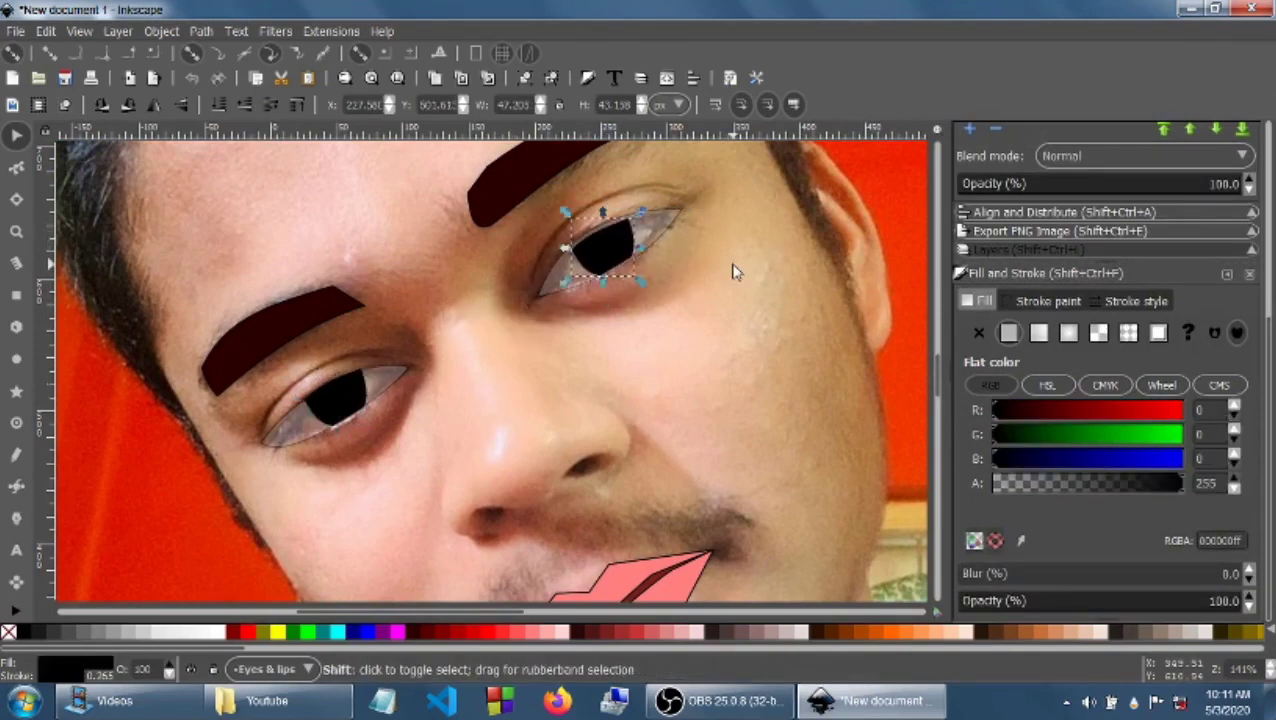
{"action": "key", "text": "greater"}
{"action": "key", "text": "greater"}
{"action": "key", "text": "greater"}
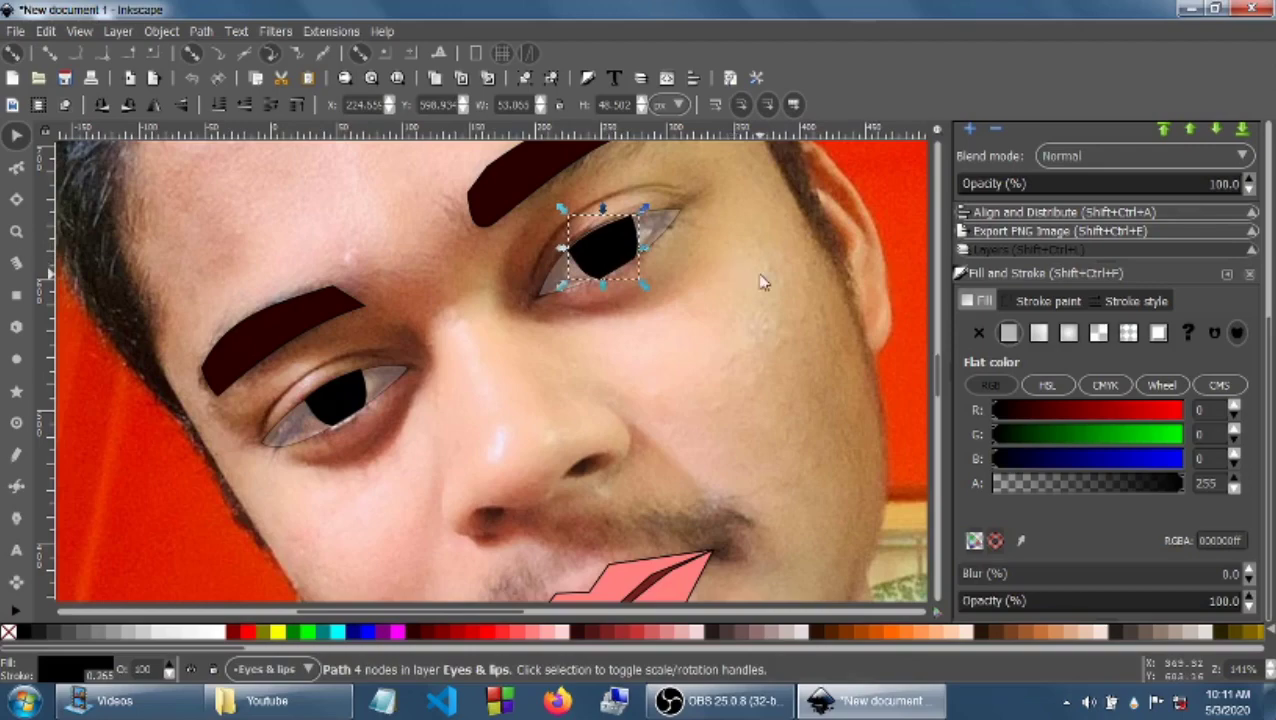
Step: Preview the eyes and lips over the Skin layer, hide that layer again, and clear the selection
{"action": "key", "text": "minus"}
{"action": "key", "text": "minus"}
{"action": "left_click_drag", "start_coordinate": [1268, 368], "coordinate": [1268, 131]}
{"action": "left_click", "coordinate": [967, 204]}
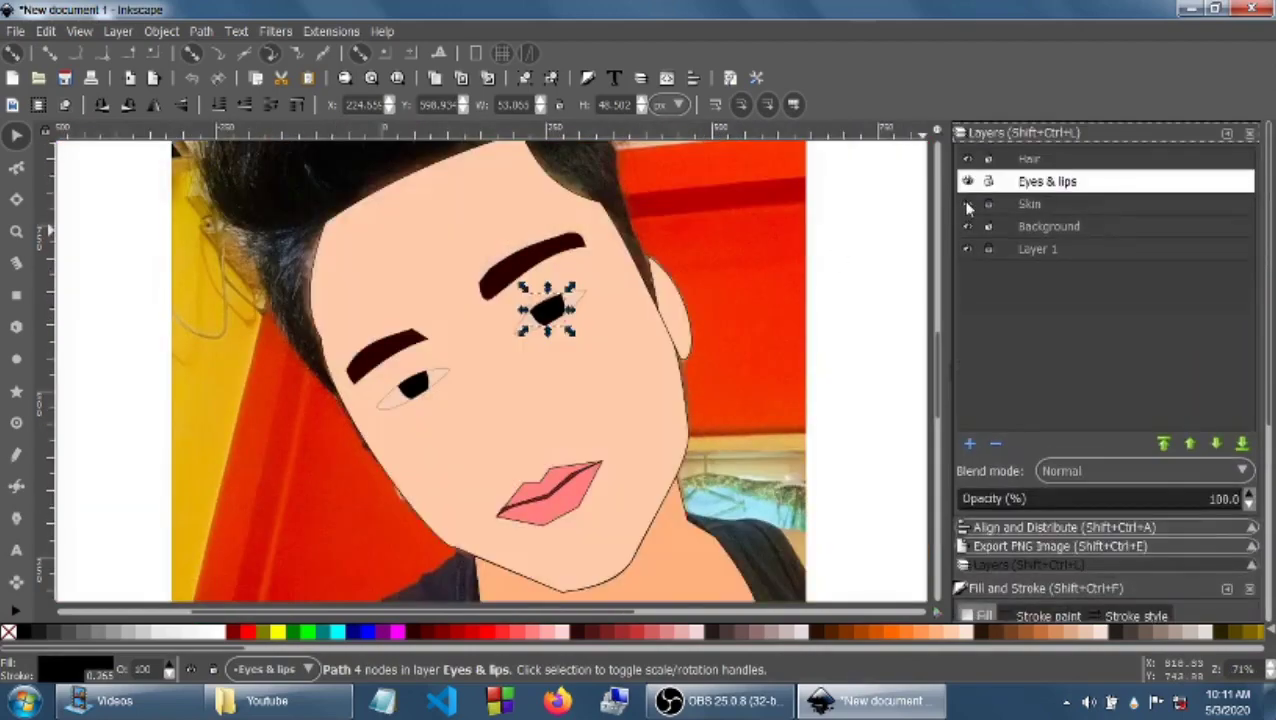
{"action": "left_click", "coordinate": [967, 204]}
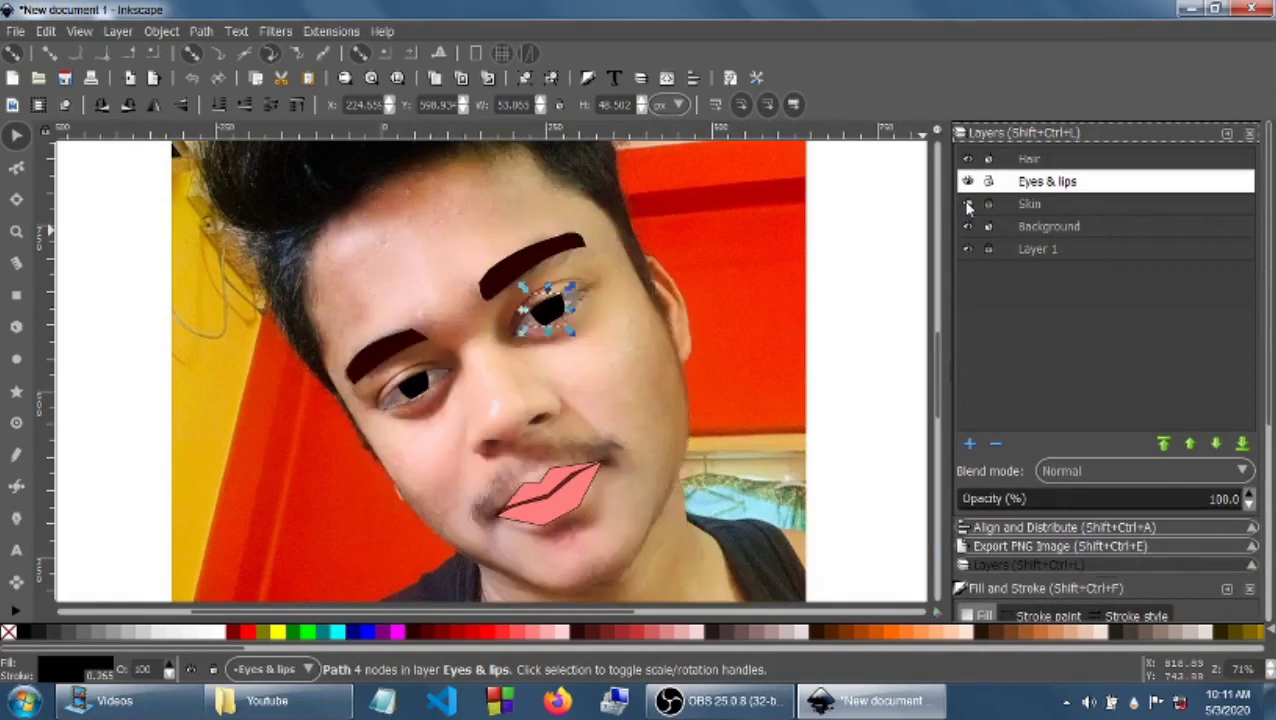
{"action": "left_click", "coordinate": [724, 313]}
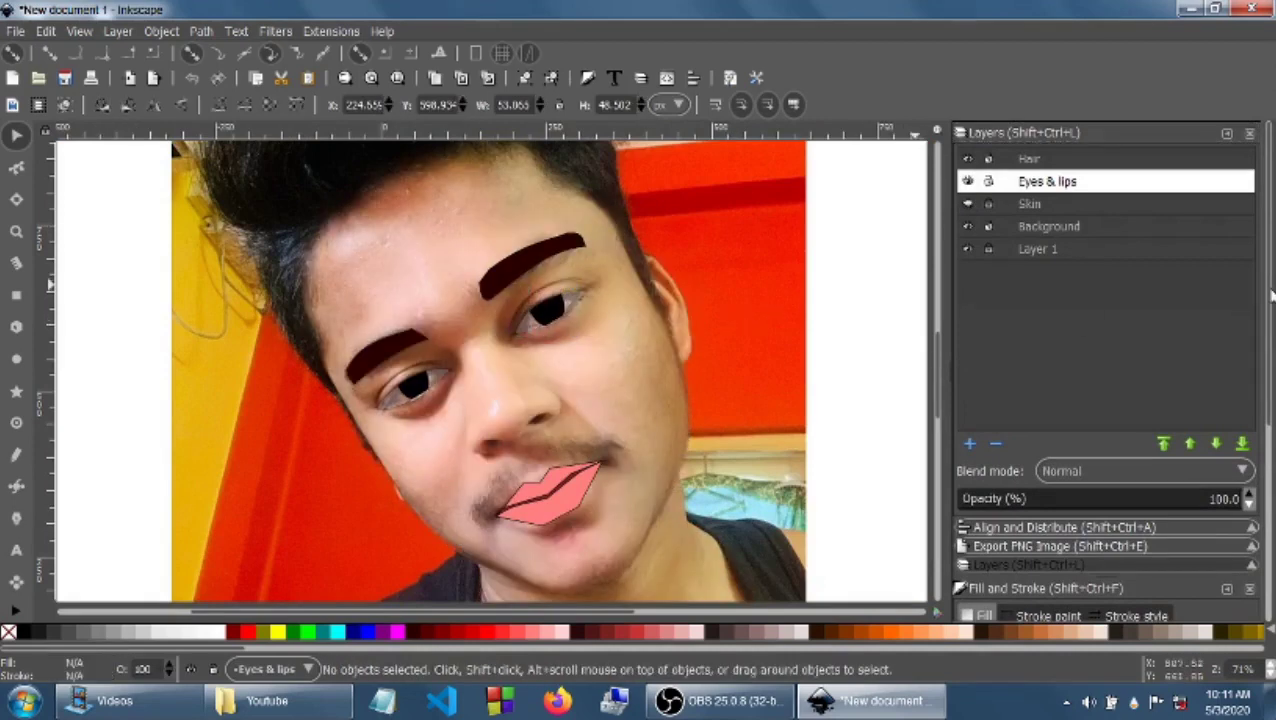
Step: On the Hair layer, start a straight-sided path at the right ear and trace the inner hairline across the forehead to the left sideburn
{"action": "left_click", "coordinate": [1116, 160]}
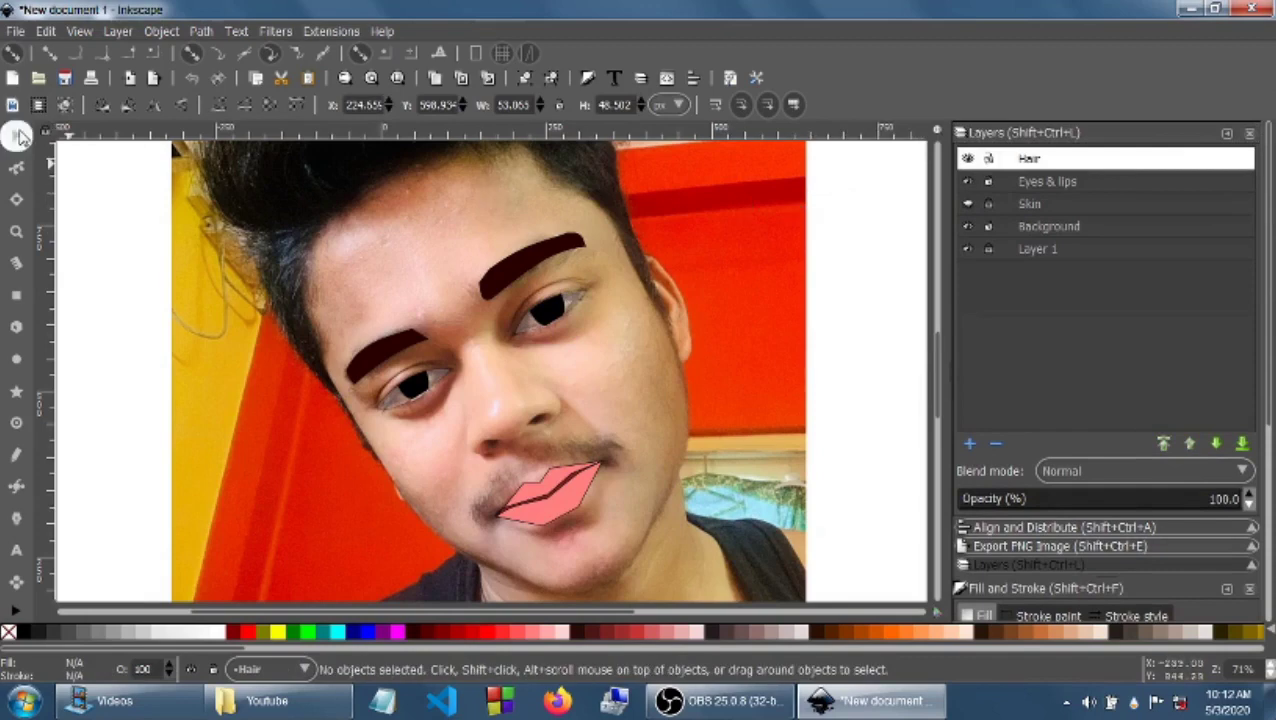
{"action": "scroll", "coordinate": [934, 313], "scroll_direction": "up", "scroll_amount": 4}
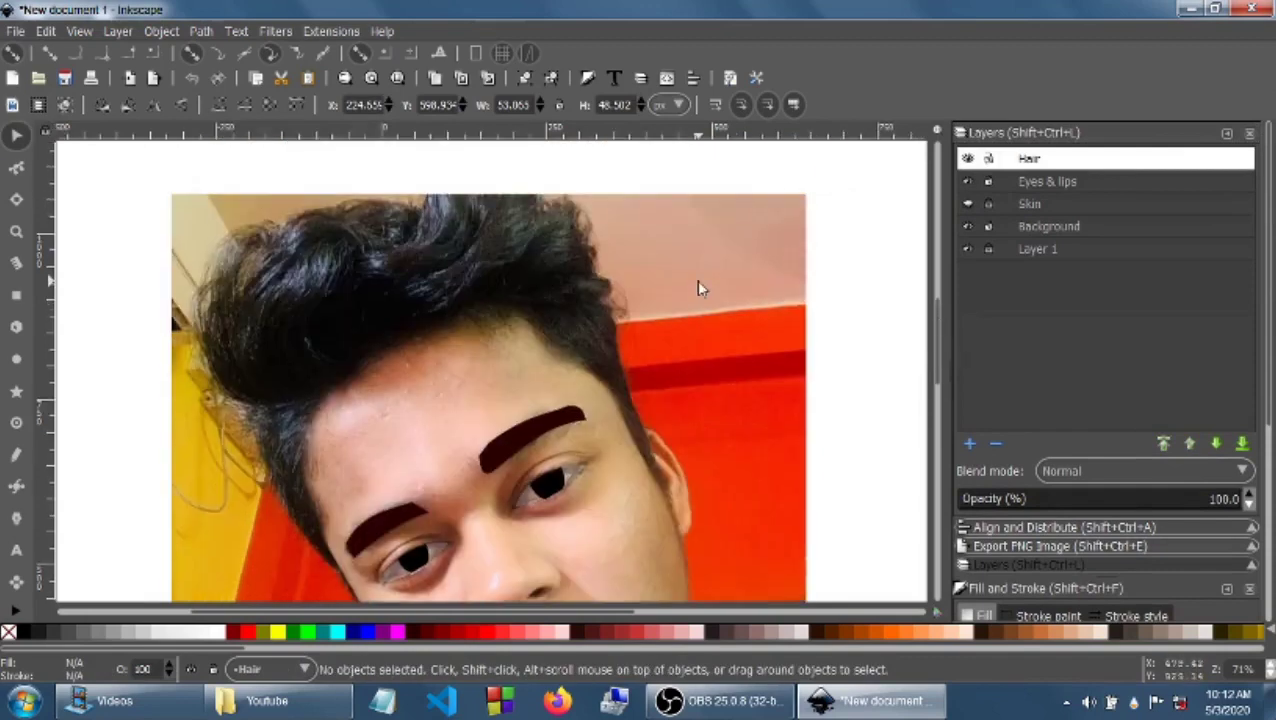
{"action": "left_click", "coordinate": [16, 486]}
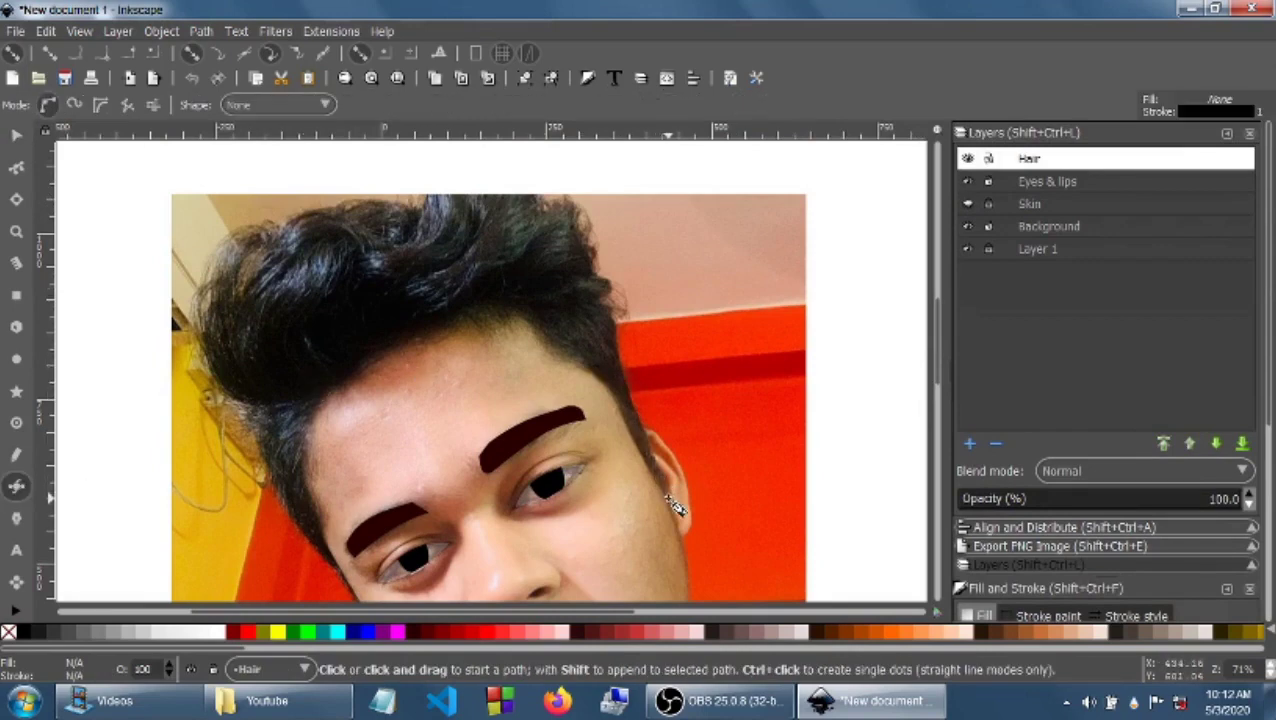
{"action": "left_click", "coordinate": [668, 497]}
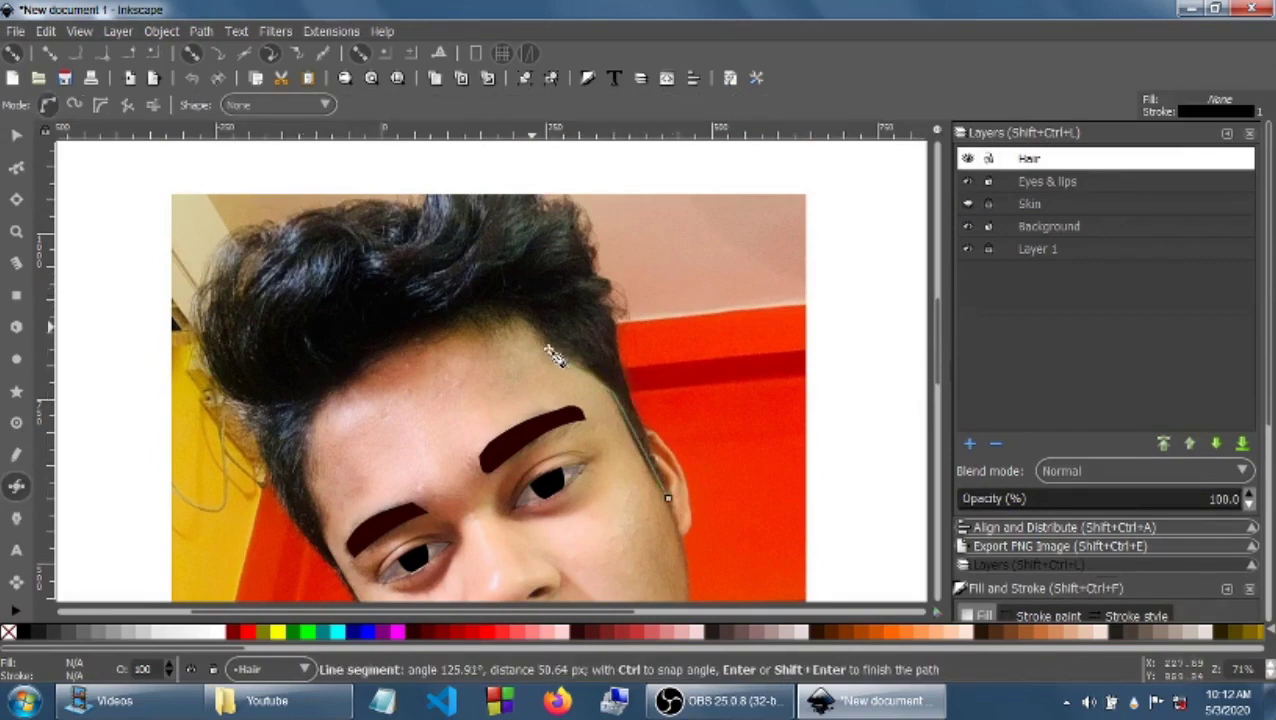
{"action": "left_click", "coordinate": [519, 314]}
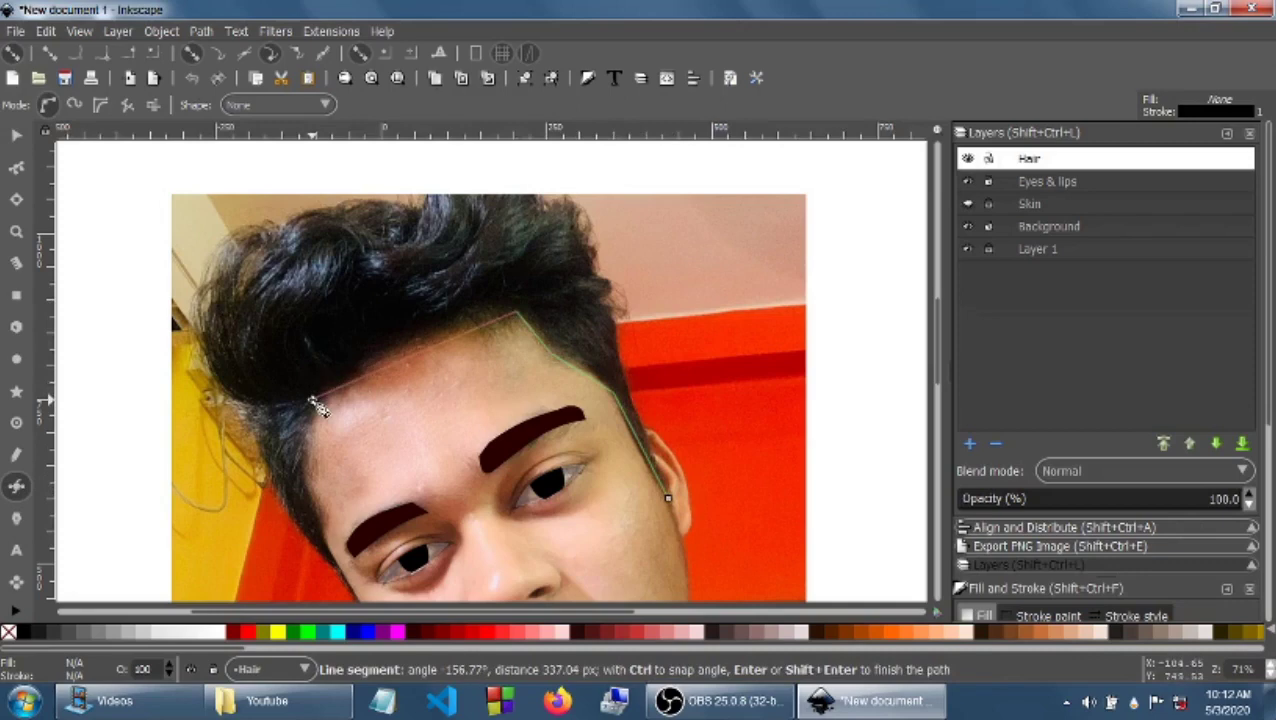
{"action": "left_click", "coordinate": [312, 402]}
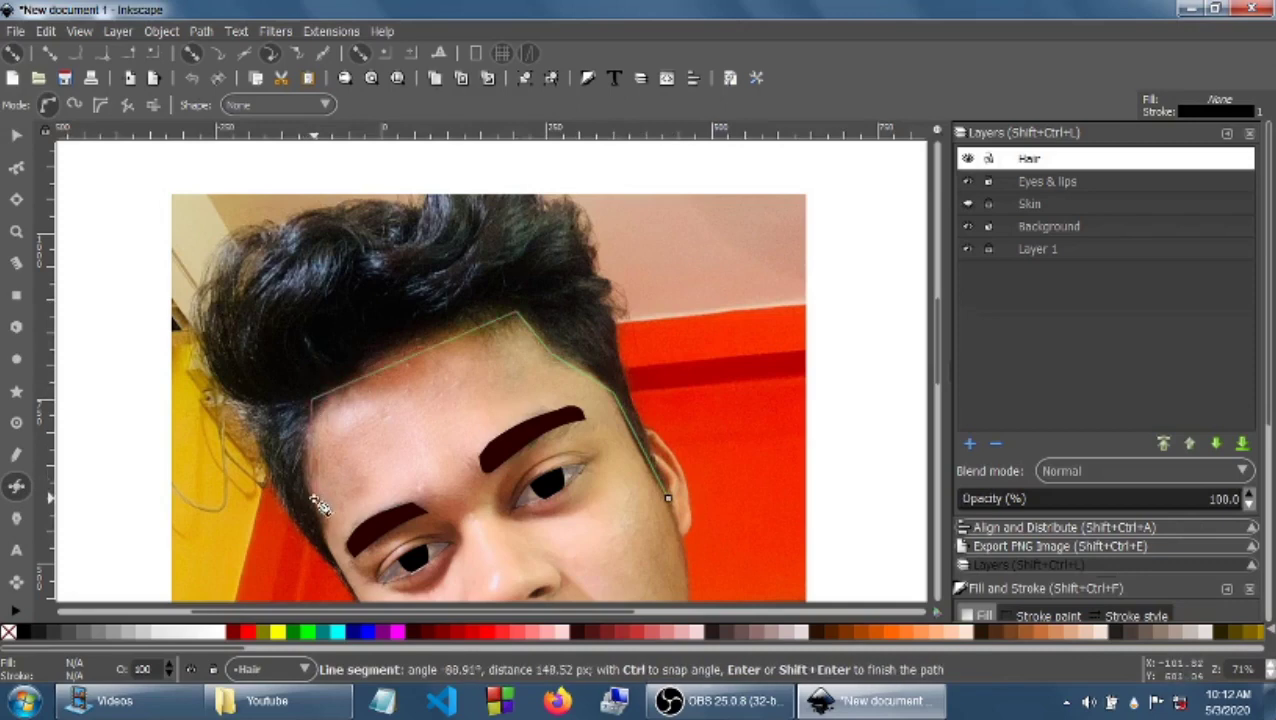
{"action": "left_click", "coordinate": [313, 502]}
{"action": "scroll", "coordinate": [943, 380], "scroll_direction": "down", "scroll_amount": 3}
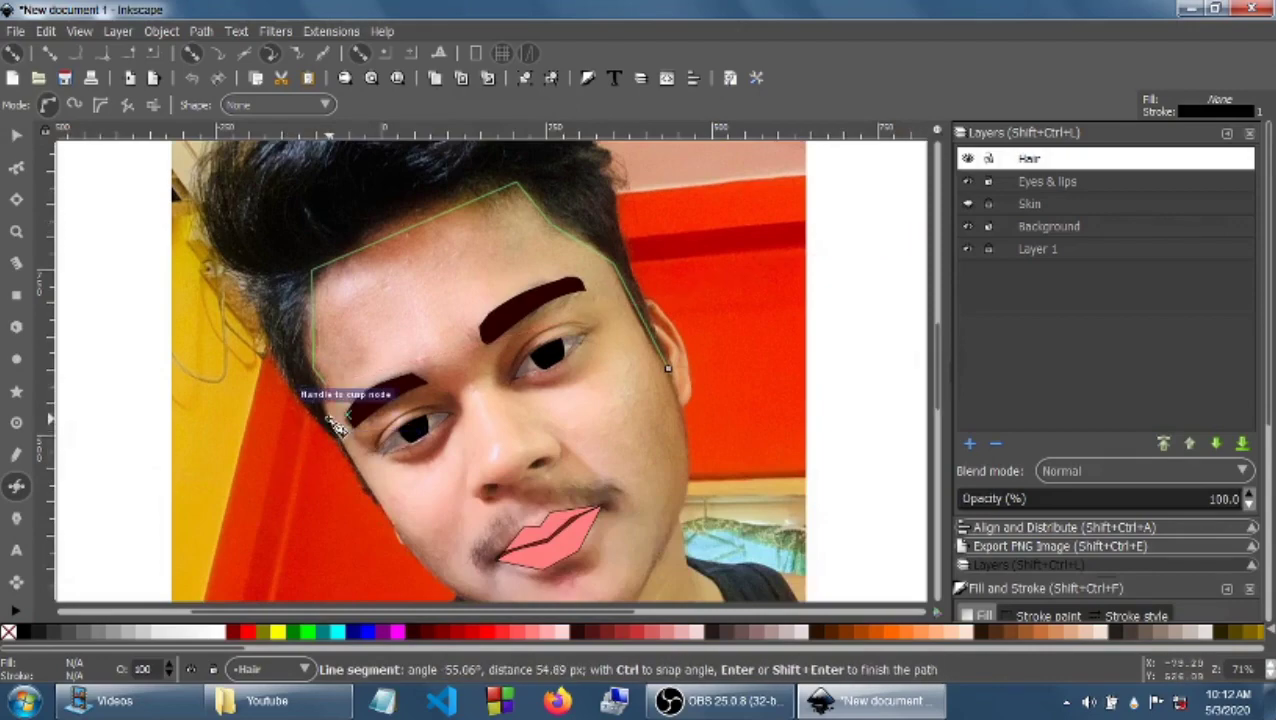
{"action": "scroll", "coordinate": [337, 423], "scroll_direction": "up", "scroll_amount": 3}
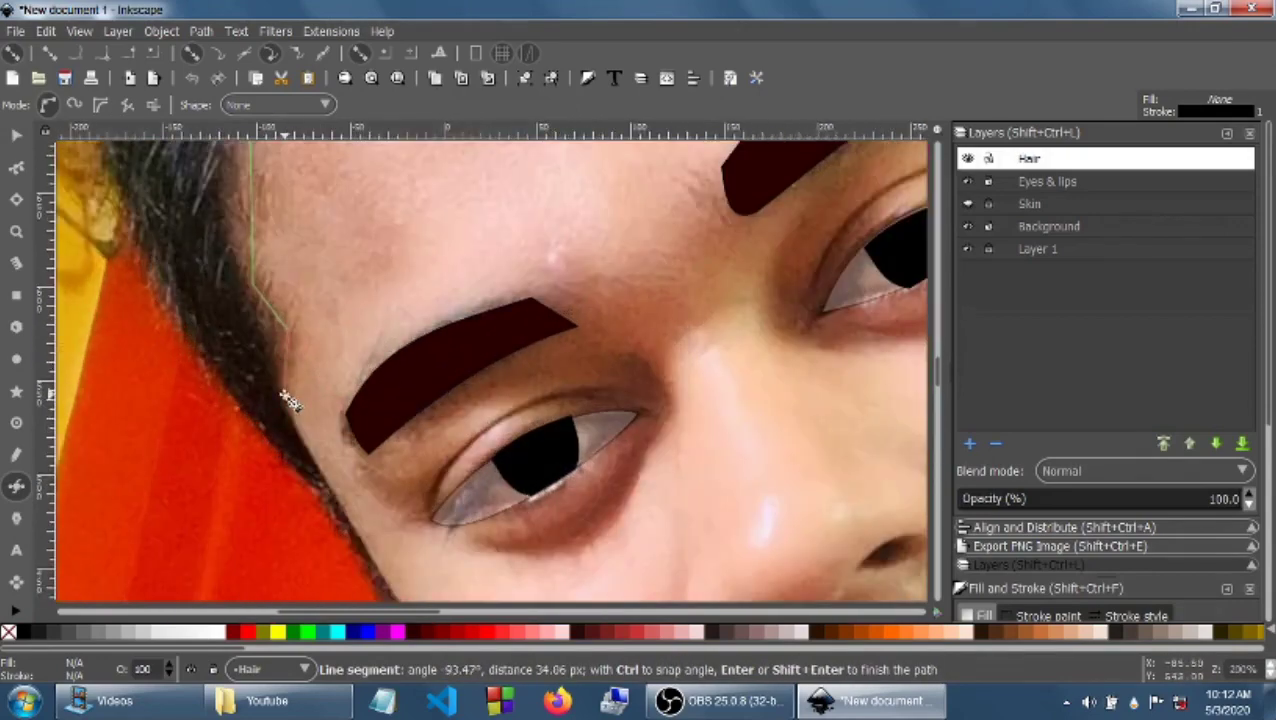
{"action": "scroll", "coordinate": [297, 421], "scroll_direction": "down", "scroll_amount": 2}
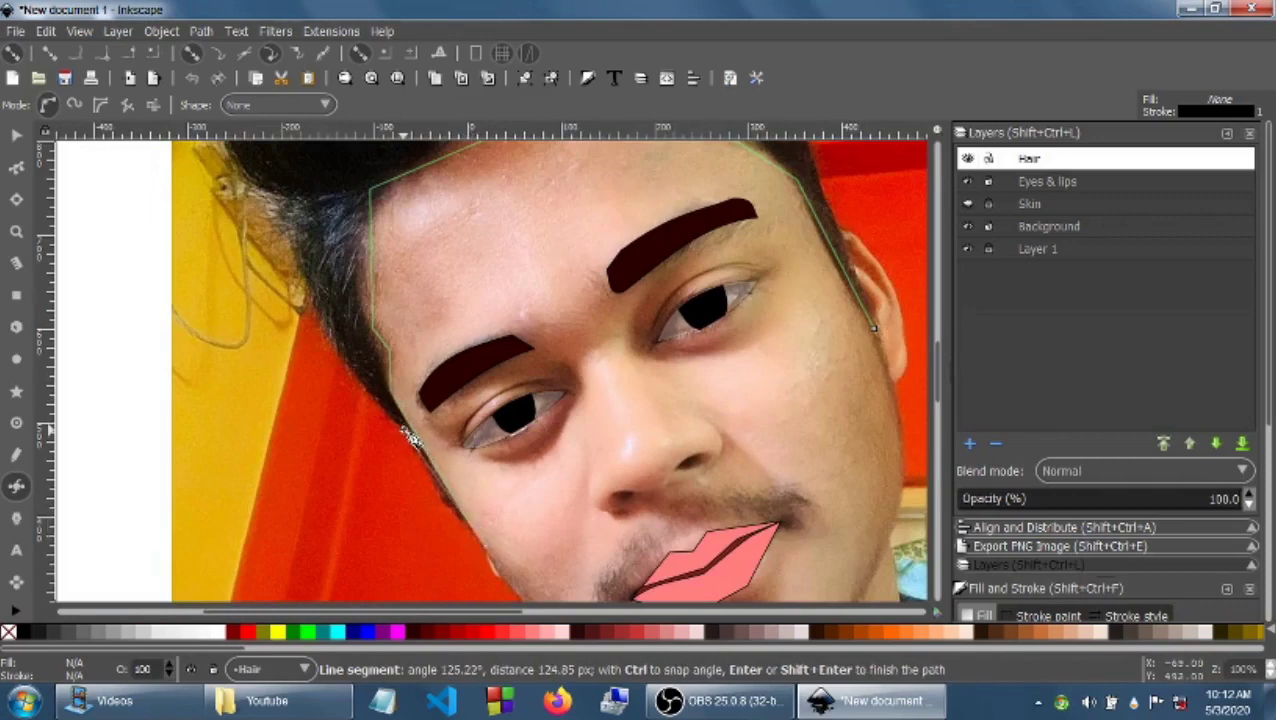
{"action": "left_click", "coordinate": [410, 437]}
Step: Trace the outer hair contour over the top of the head, close the path at the right ear and fill it with dark brown #2B0000
{"action": "scroll", "coordinate": [285, 200], "scroll_direction": "down", "scroll_amount": 2}
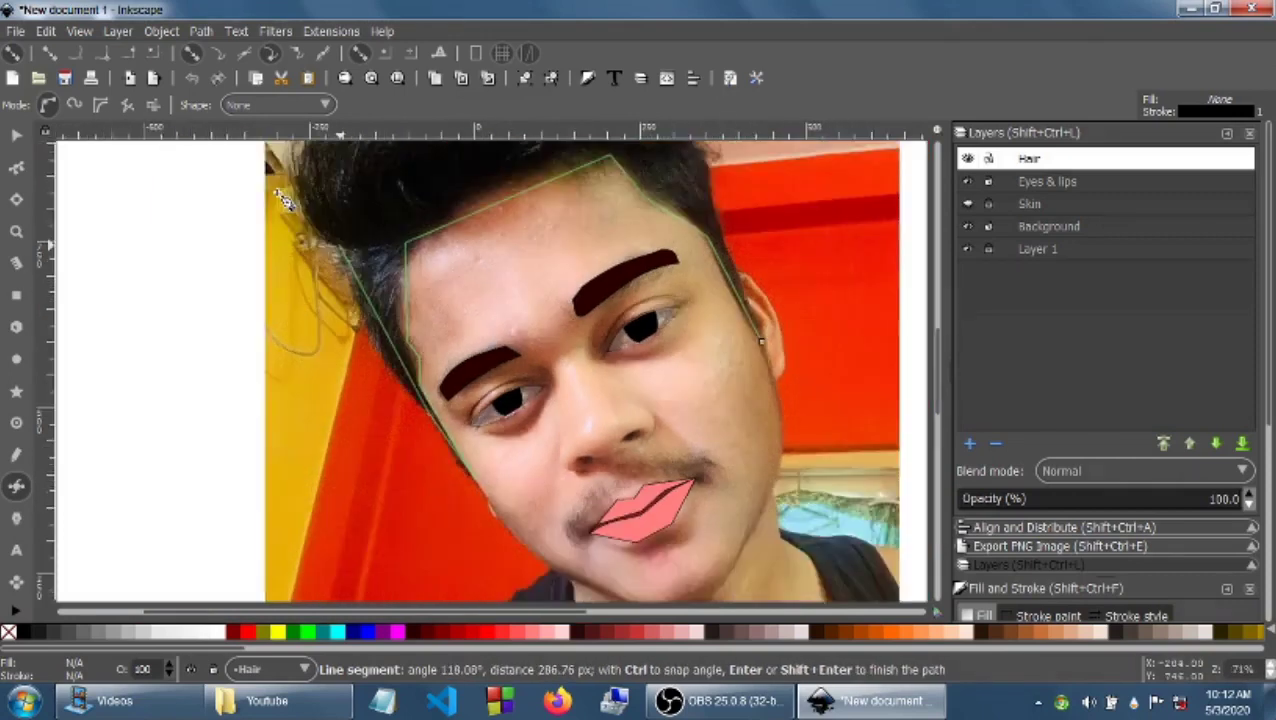
{"action": "scroll", "coordinate": [370, 180], "scroll_direction": "down", "scroll_amount": 1}
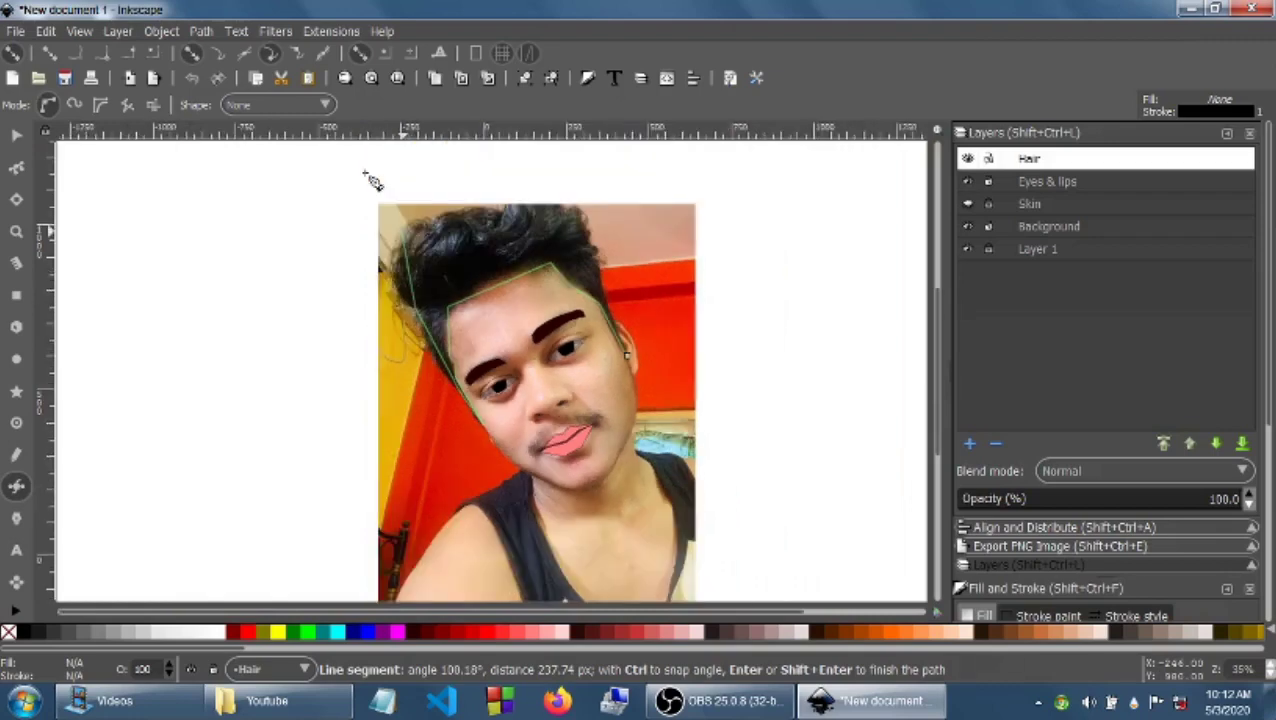
{"action": "left_click", "coordinate": [501, 218]}
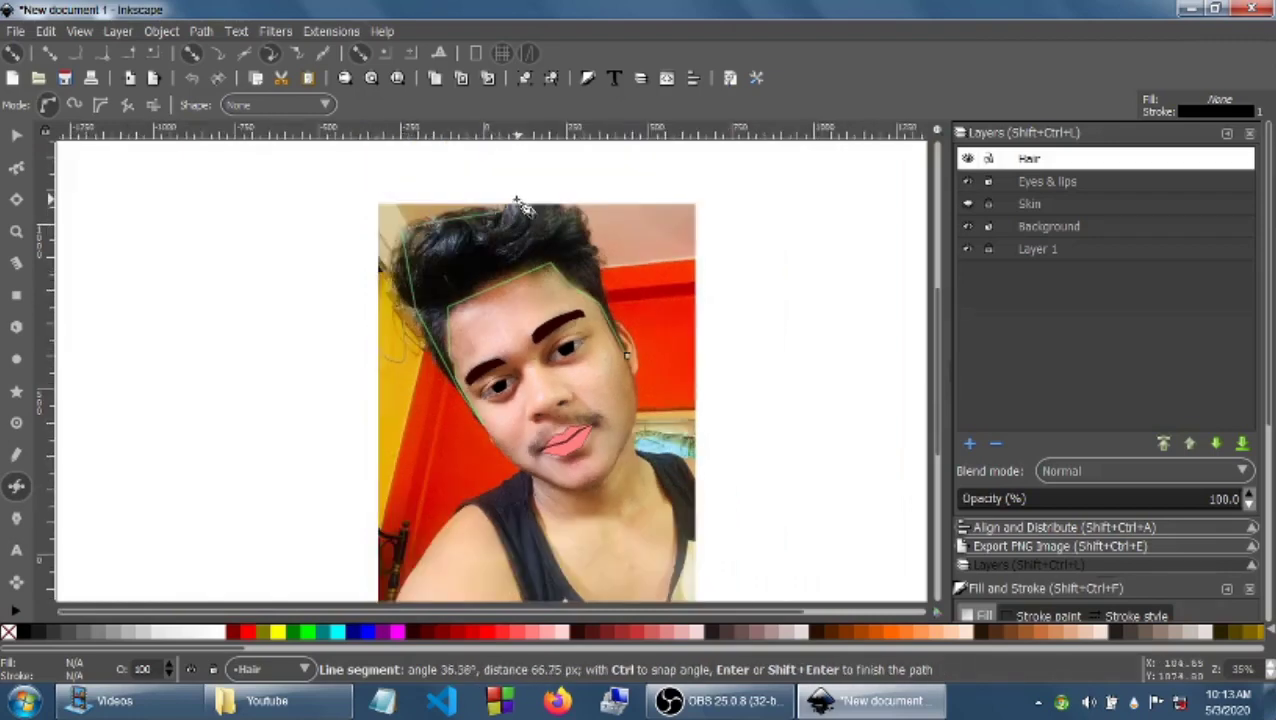
{"action": "left_click", "coordinate": [519, 205]}
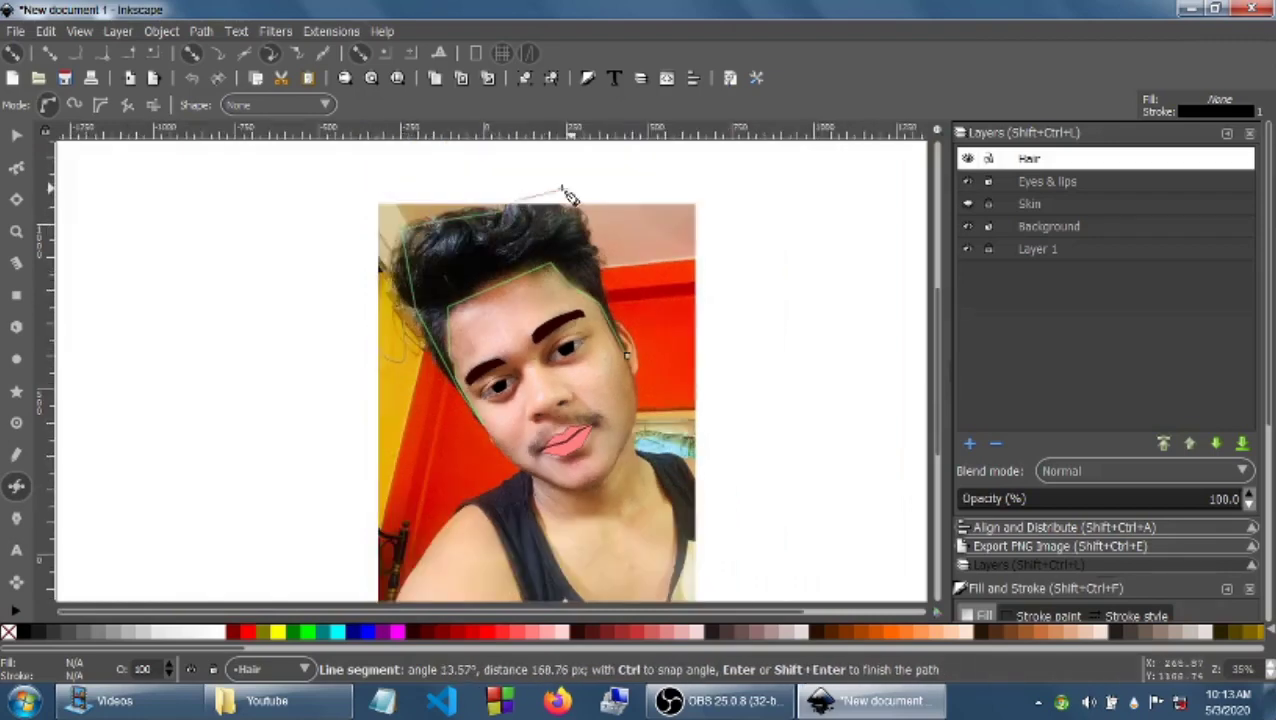
{"action": "left_click", "coordinate": [585, 214]}
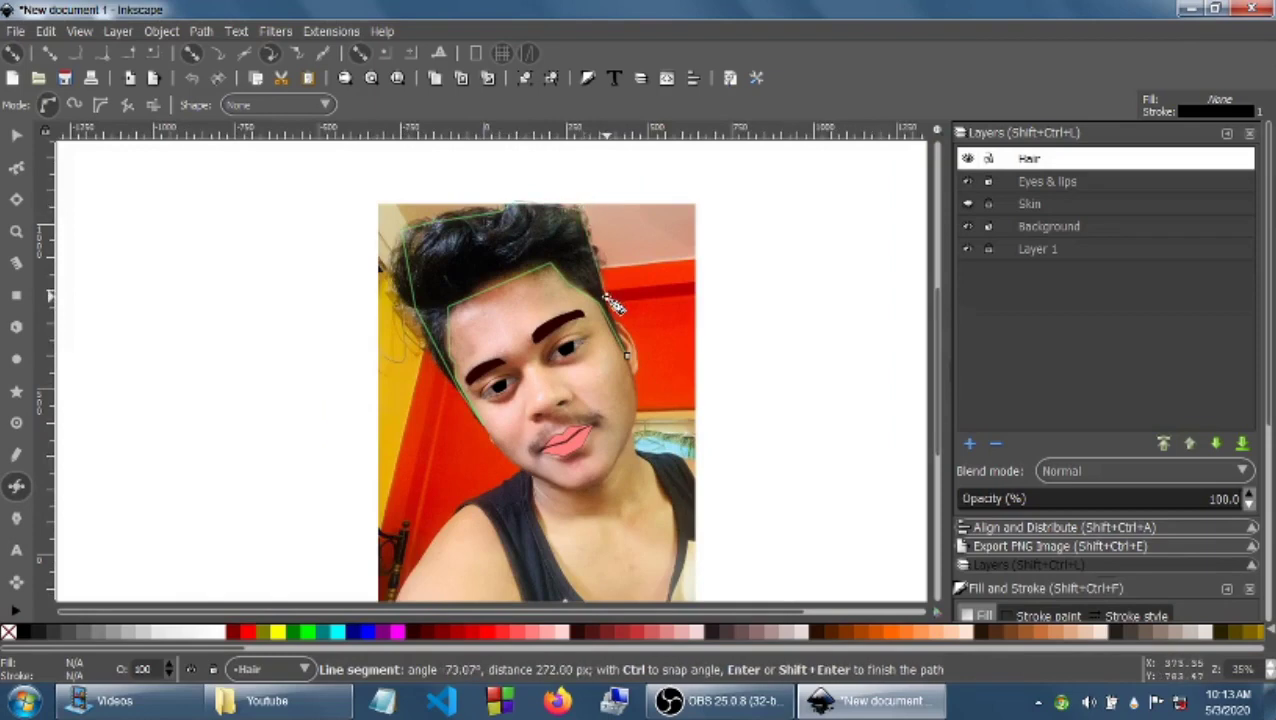
{"action": "left_click", "coordinate": [627, 356]}
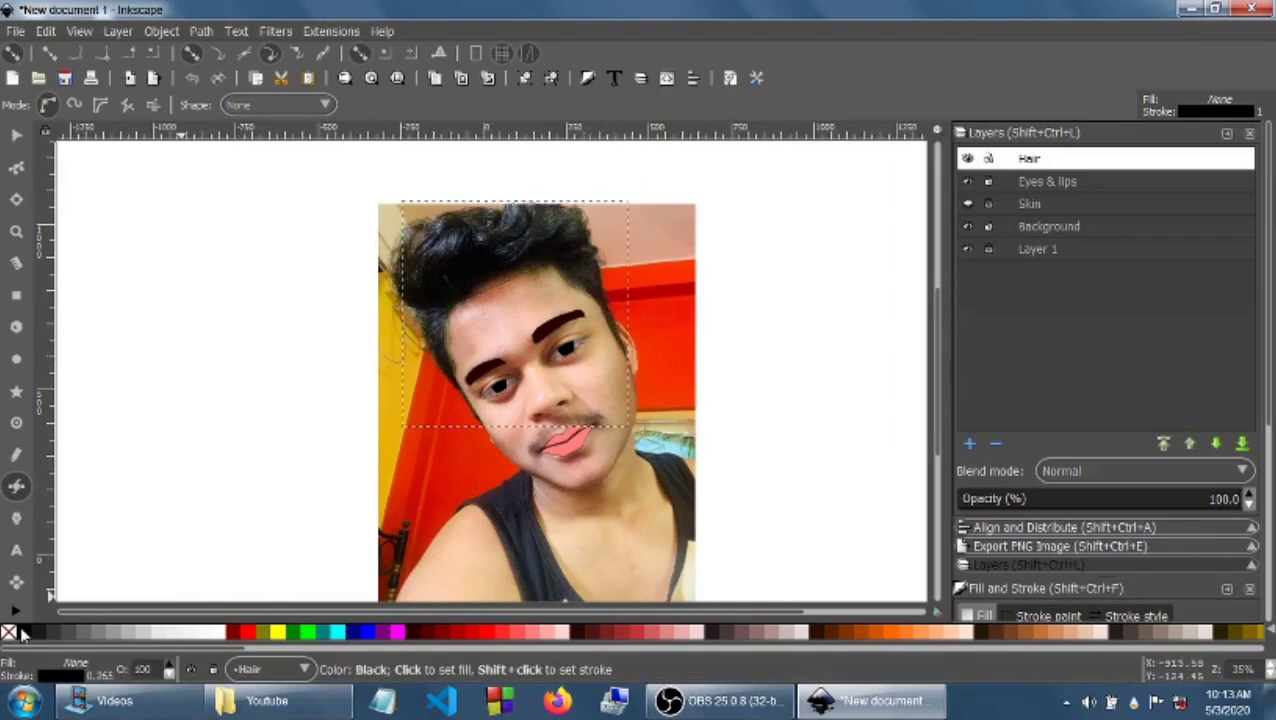
{"action": "left_click", "coordinate": [22, 633]}
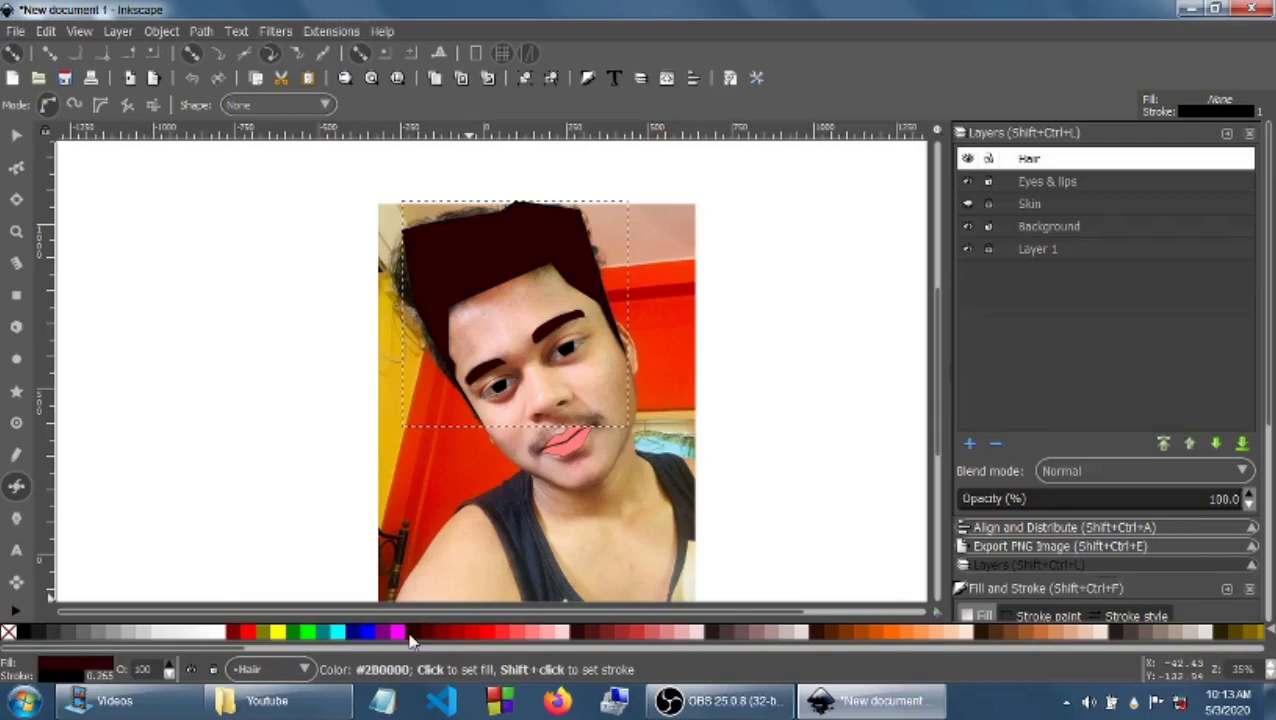
Step: Hide the Eyes & lips layer and curve the left outer edge of the hair shape to follow the photo
{"action": "key", "text": "plus"}
{"action": "key", "text": "plus"}
{"action": "key", "text": "plus"}
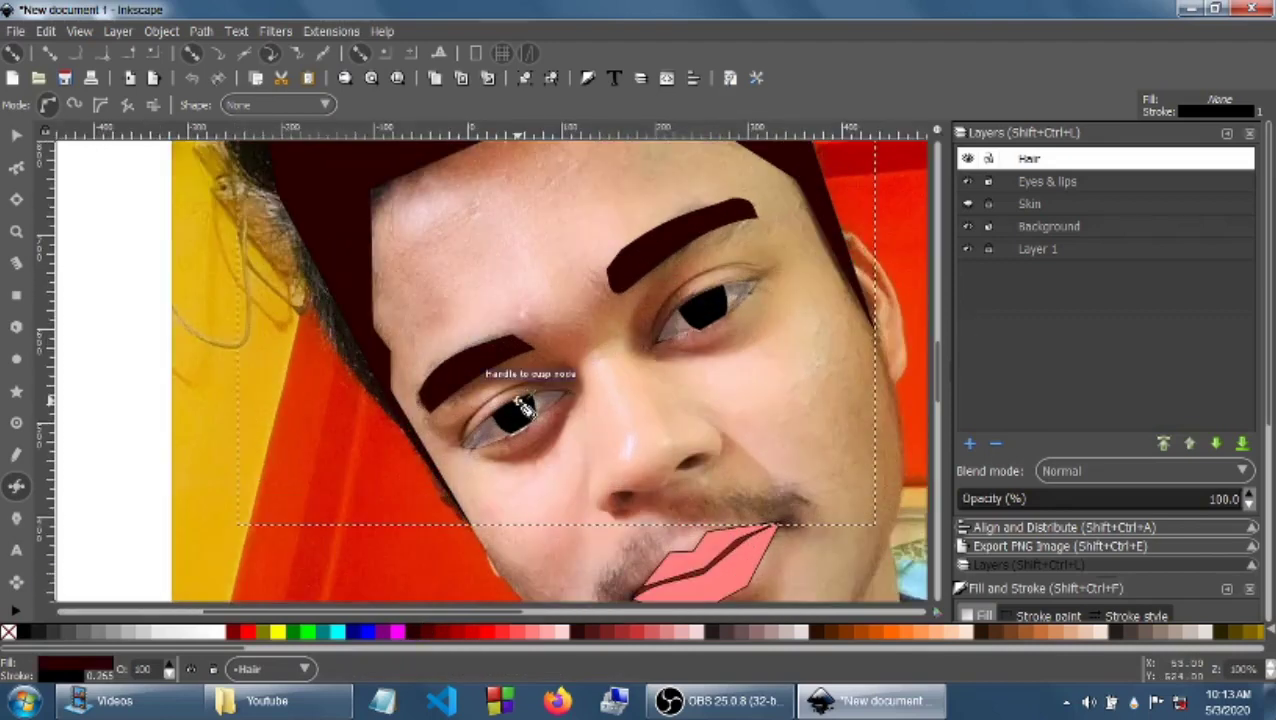
{"action": "left_click", "coordinate": [16, 167]}
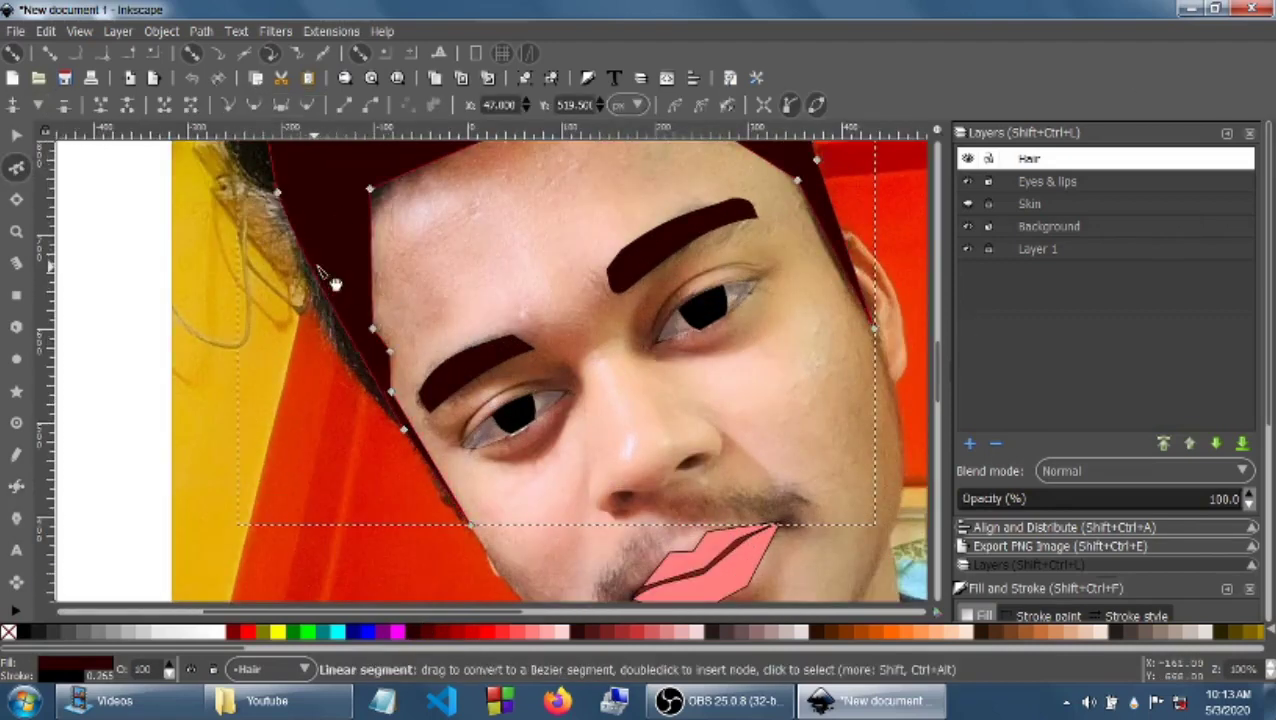
{"action": "left_click", "coordinate": [968, 181]}
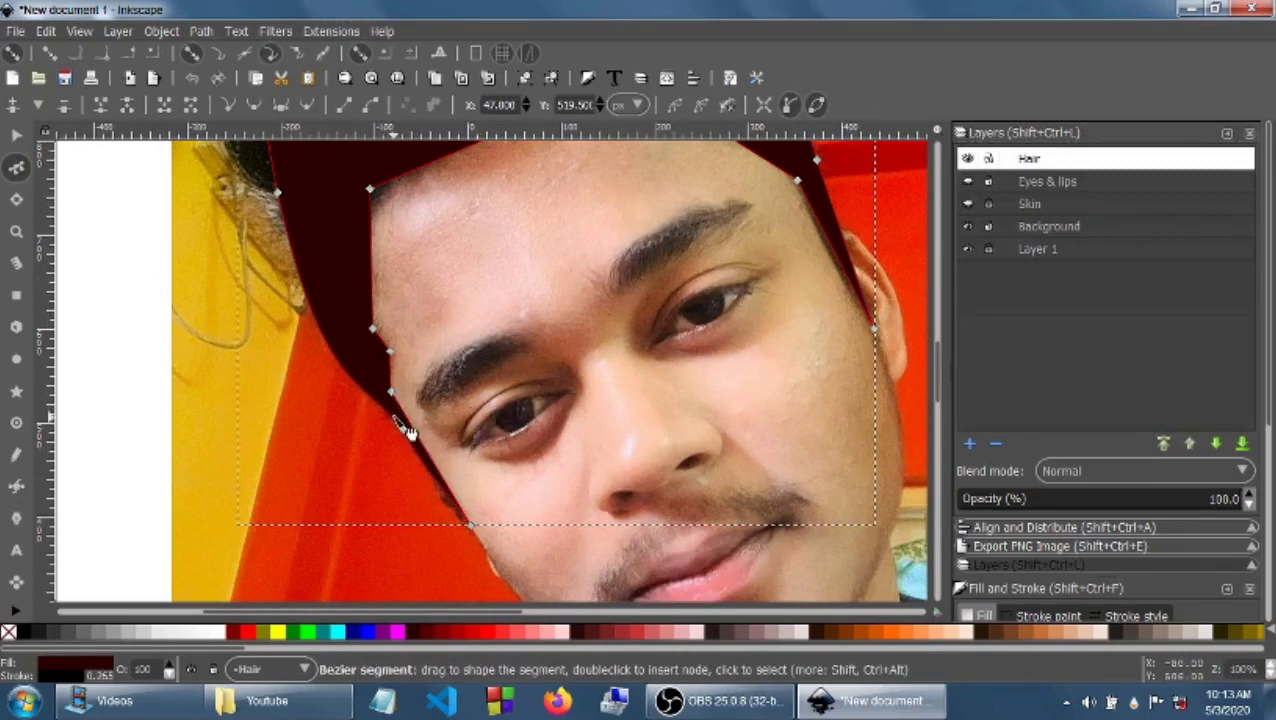
{"action": "scroll", "coordinate": [935, 355], "scroll_direction": "up", "scroll_amount": 7}
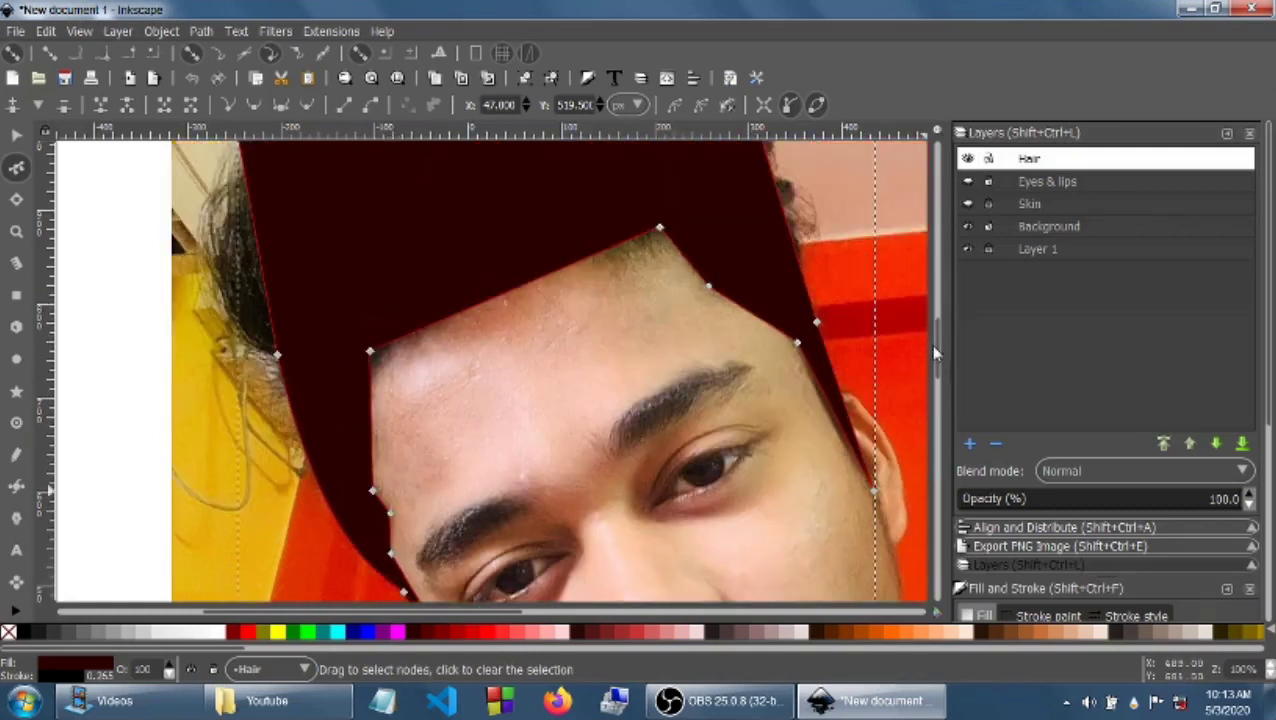
{"action": "left_click_drag", "start_coordinate": [256, 385], "coordinate": [250, 415]}
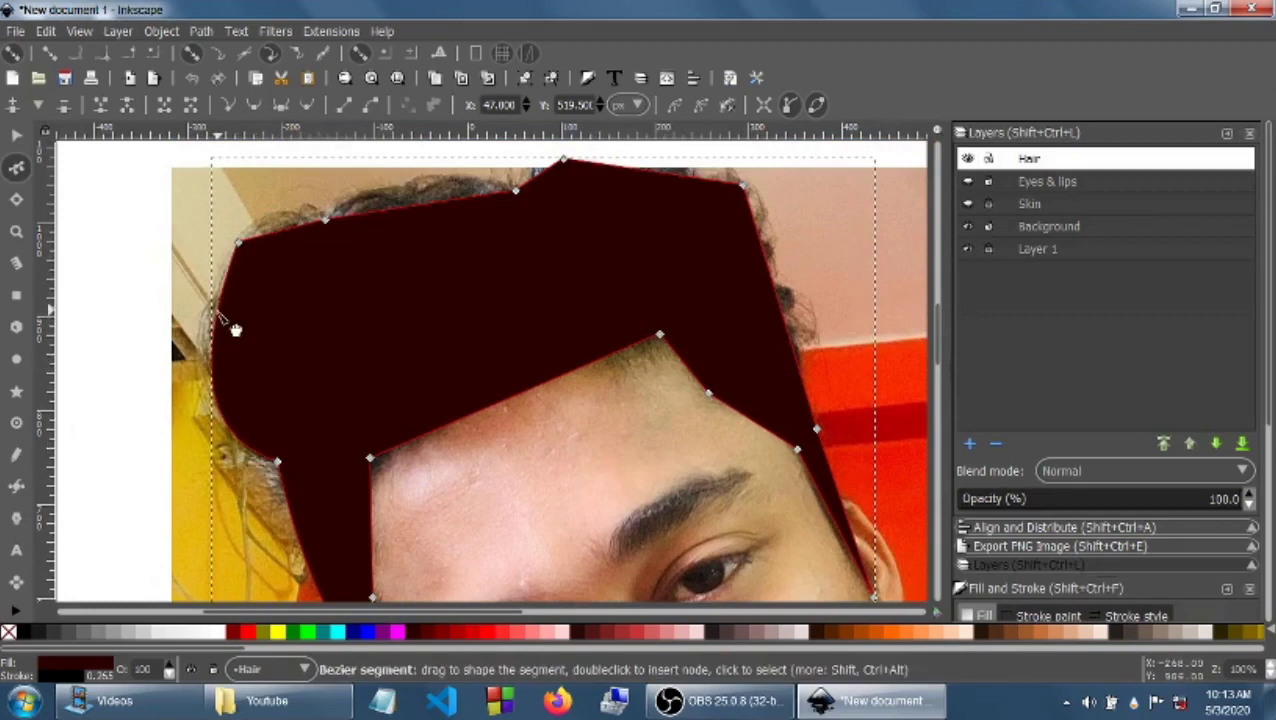
{"action": "left_click_drag", "start_coordinate": [217, 313], "coordinate": [212, 296]}
Step: Bend the hair shape's top edge into rounded tufts, bulge its right side outward, and curve the inner hairline over the forehead
{"action": "left_click_drag", "start_coordinate": [297, 228], "coordinate": [260, 250]}
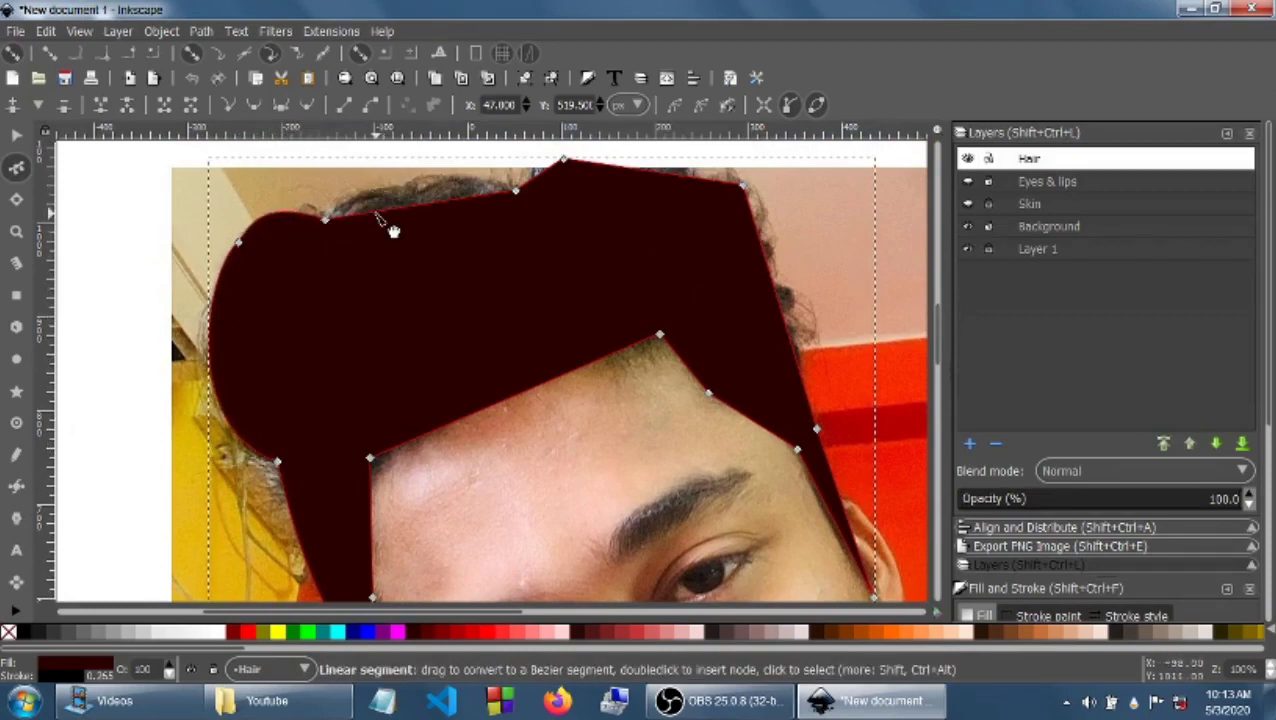
{"action": "left_click_drag", "start_coordinate": [393, 228], "coordinate": [466, 190]}
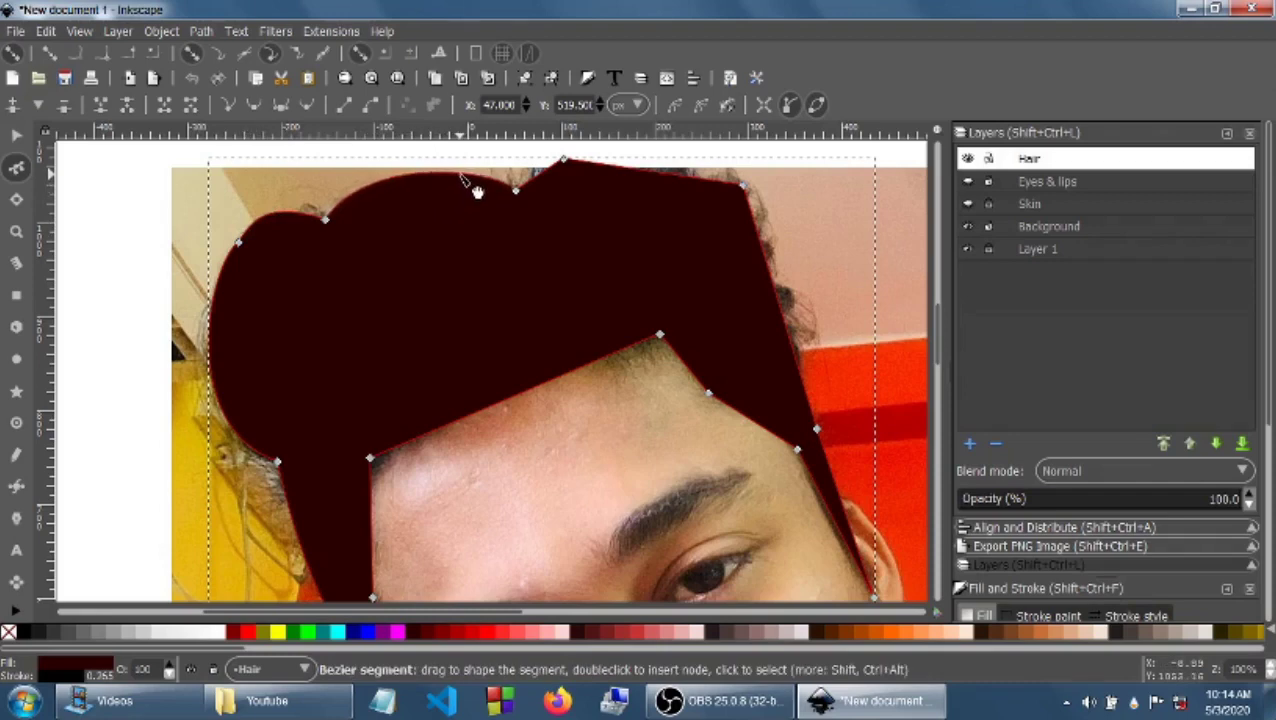
{"action": "left_click_drag", "start_coordinate": [545, 173], "coordinate": [530, 164]}
{"action": "left_click_drag", "start_coordinate": [620, 172], "coordinate": [727, 167]}
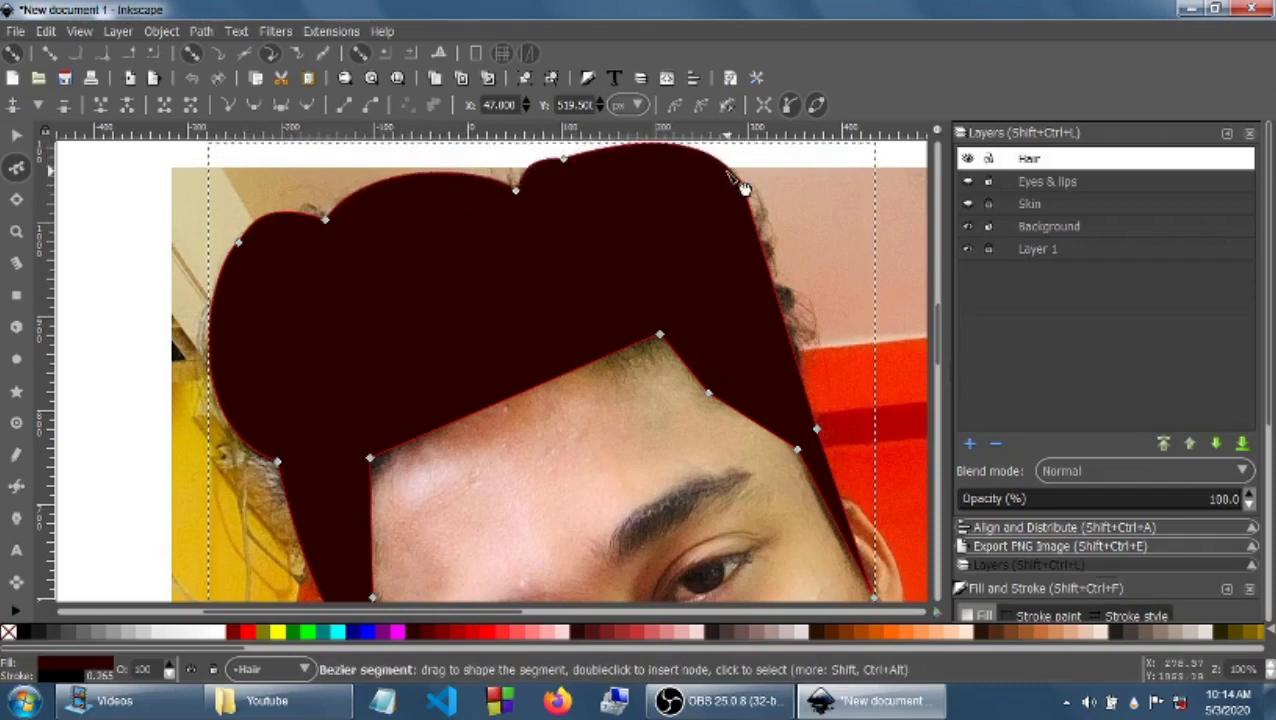
{"action": "left_click_drag", "start_coordinate": [756, 229], "coordinate": [793, 234]}
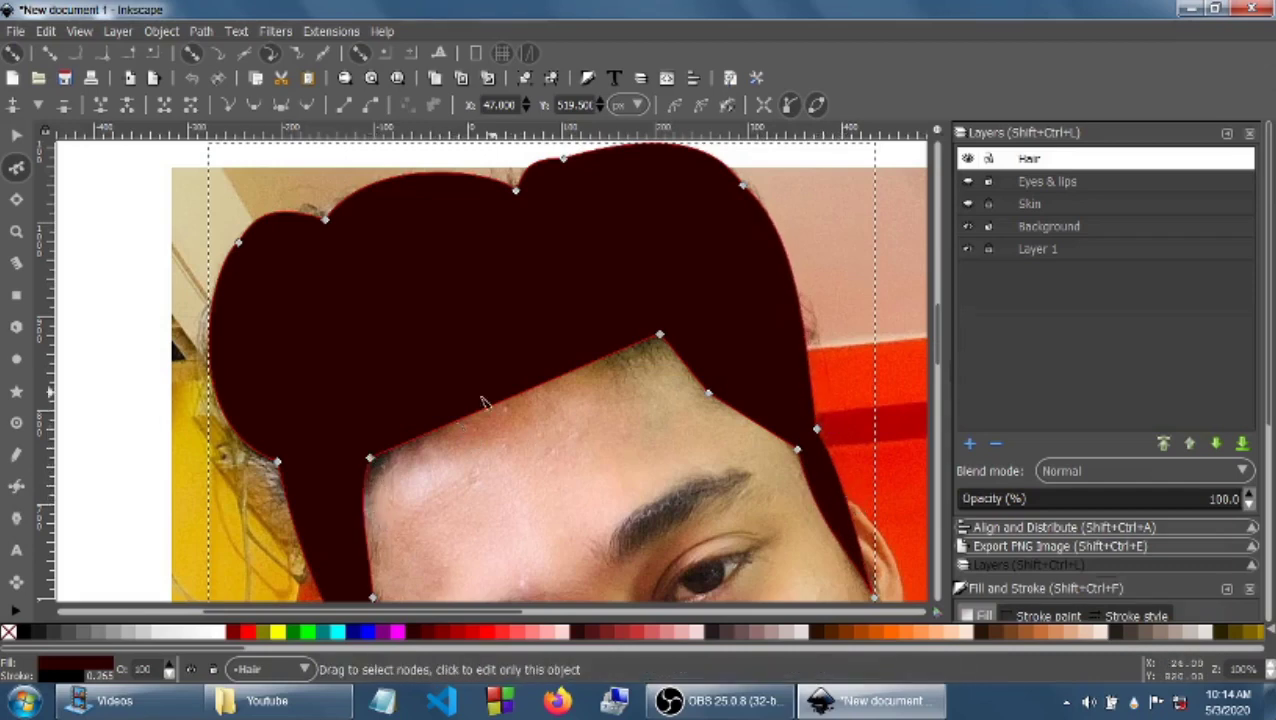
{"action": "left_click_drag", "start_coordinate": [500, 400], "coordinate": [514, 411]}
Step: Show the traced eyes, lips and skin with the hair, and adjust the hairline's corner node at the left temple
{"action": "key", "text": "minus"}
{"action": "key", "text": "minus"}
{"action": "key", "text": "minus"}
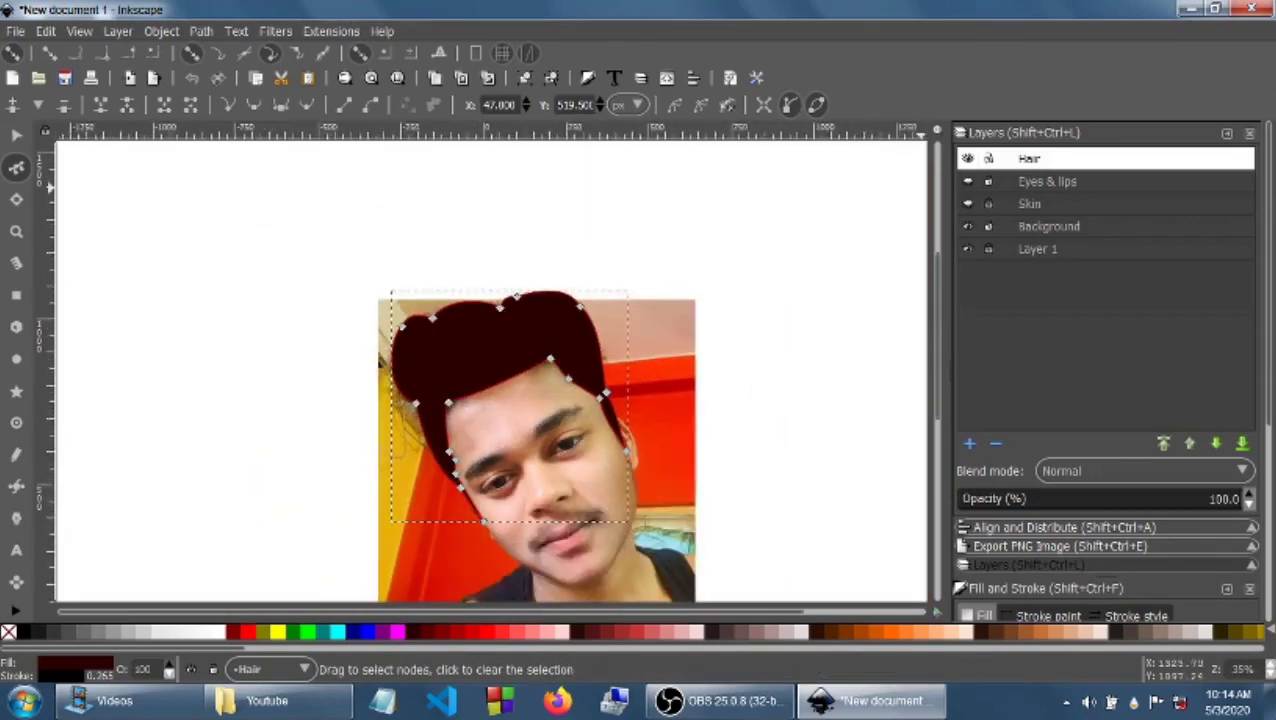
{"action": "left_click", "coordinate": [967, 181]}
{"action": "left_click", "coordinate": [967, 203]}
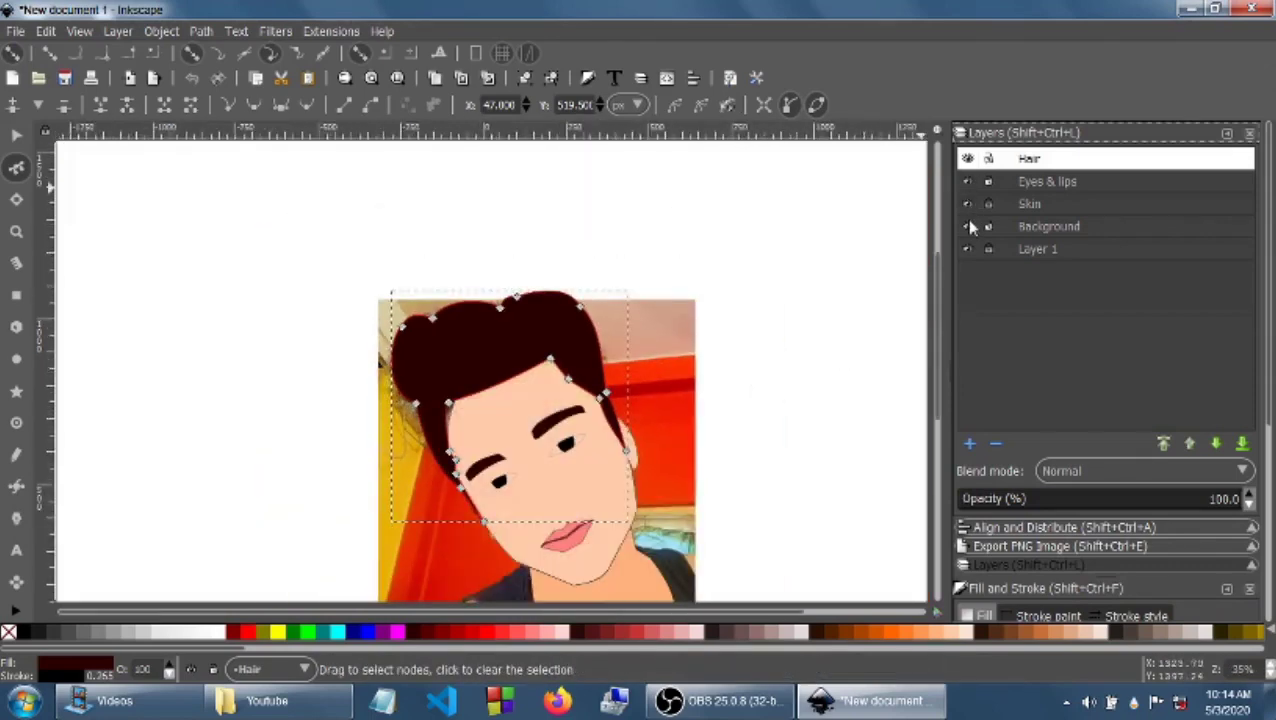
{"action": "left_click", "coordinate": [457, 402]}
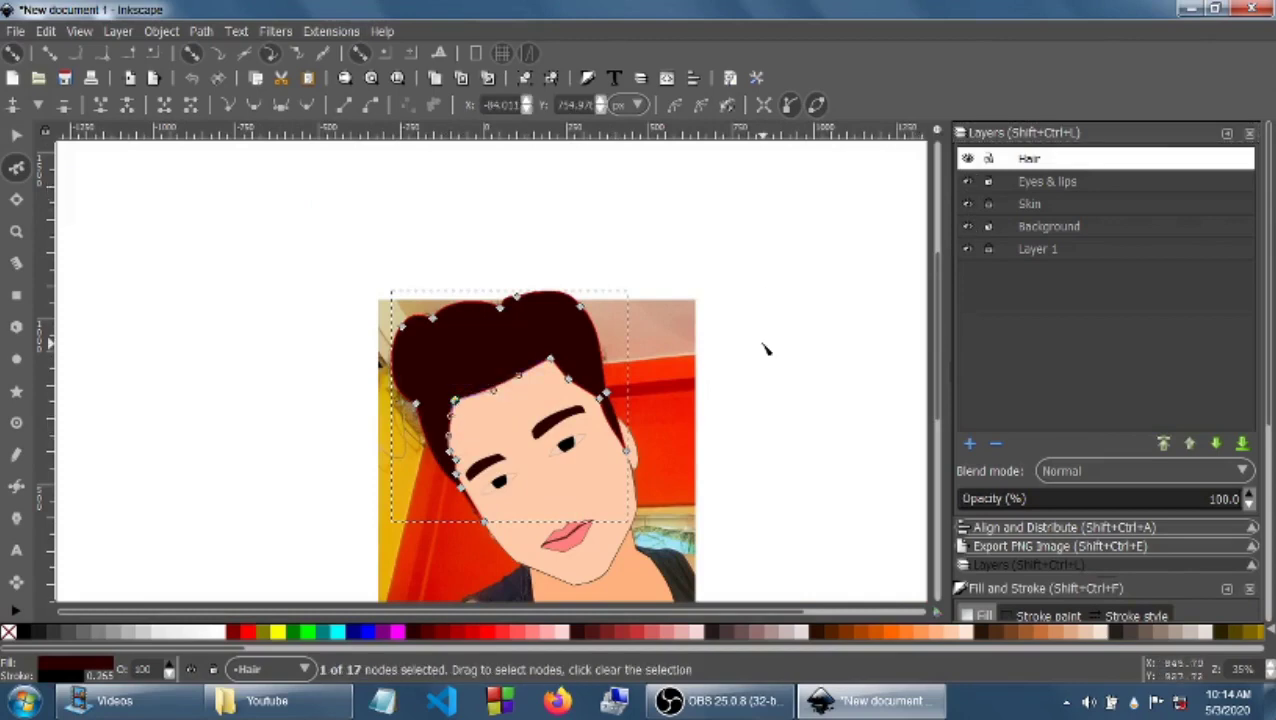
{"action": "key", "text": "plus"}
{"action": "scroll", "coordinate": [932, 351], "scroll_direction": "down", "scroll_amount": 3}
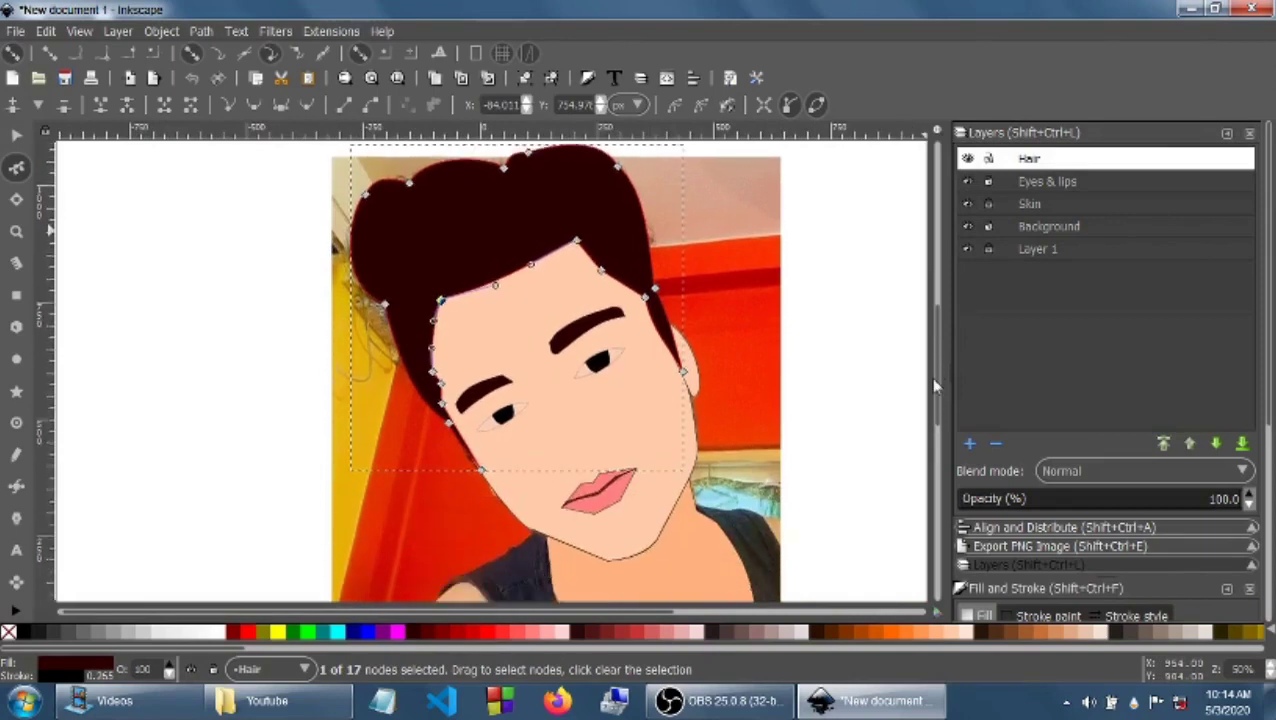
Step: Lock the Eyes & lips layer and make the Background layer current with nothing selected
{"action": "left_click", "coordinate": [1073, 227]}
{"action": "key", "text": "minus"}
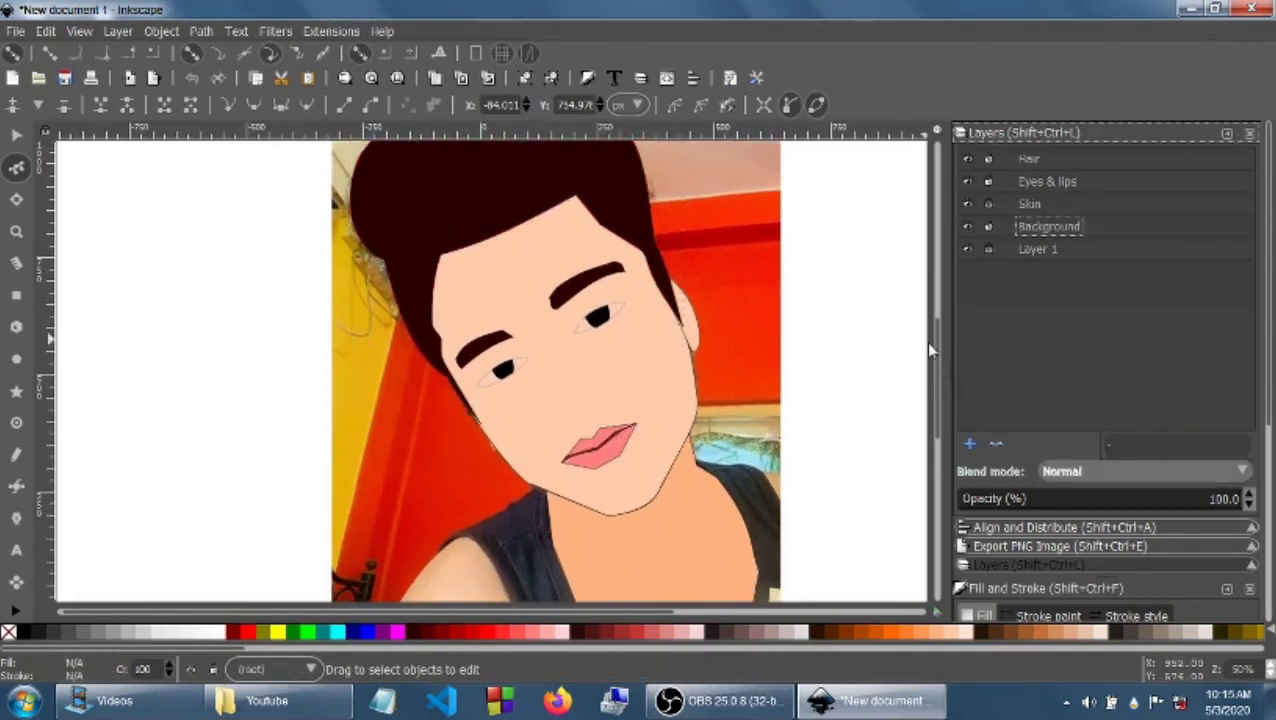
{"action": "left_click", "coordinate": [22, 136]}
{"action": "left_click", "coordinate": [260, 245]}
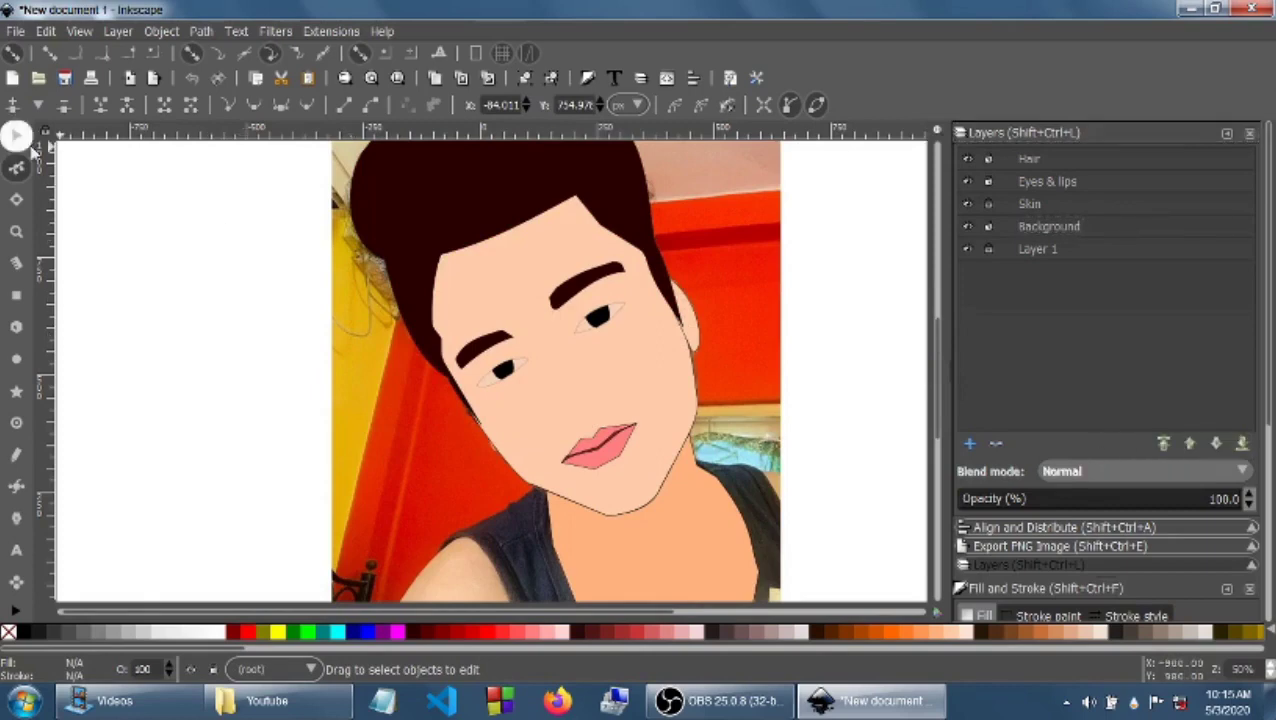
{"action": "left_click", "coordinate": [16, 135]}
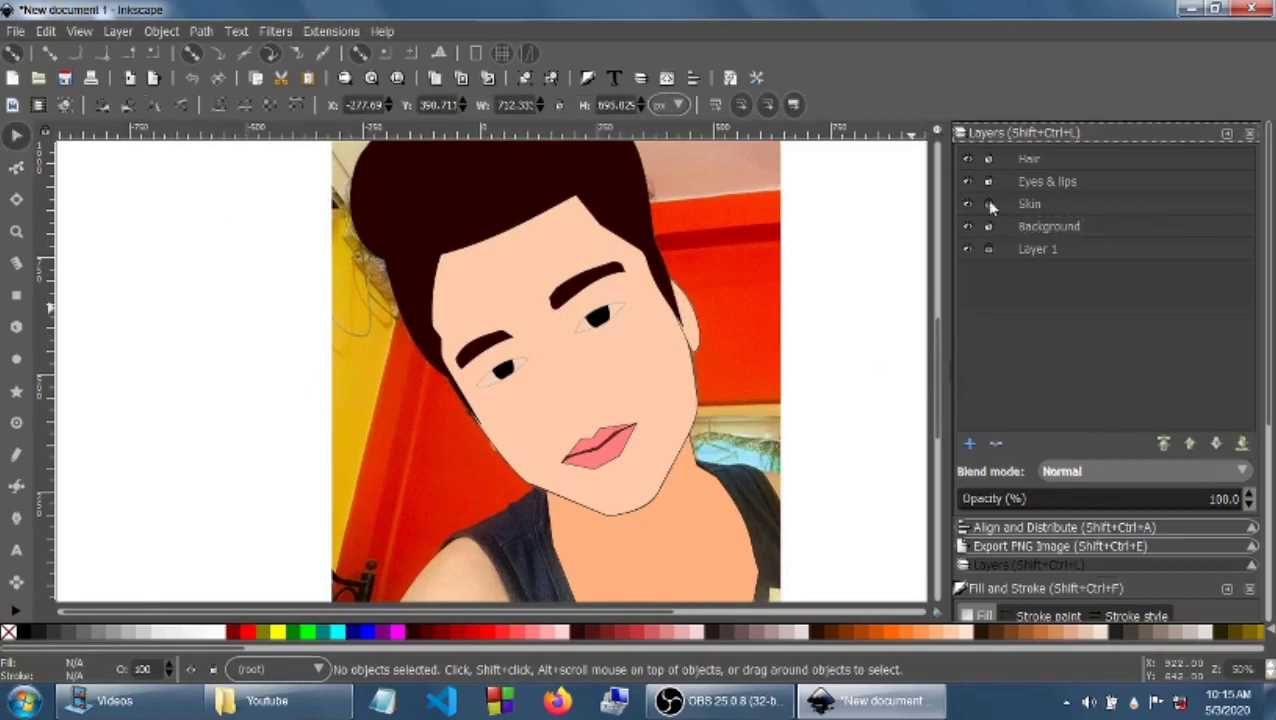
{"action": "left_click", "coordinate": [1020, 227]}
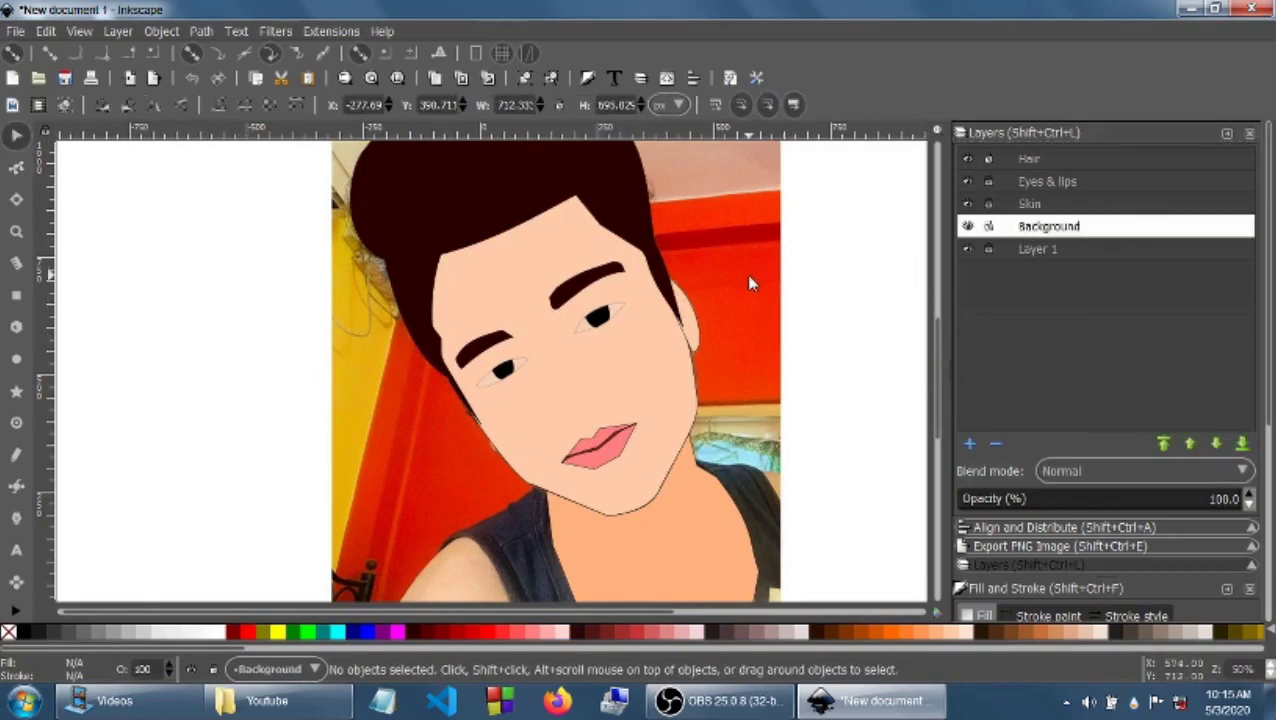
{"action": "key", "text": "minus"}
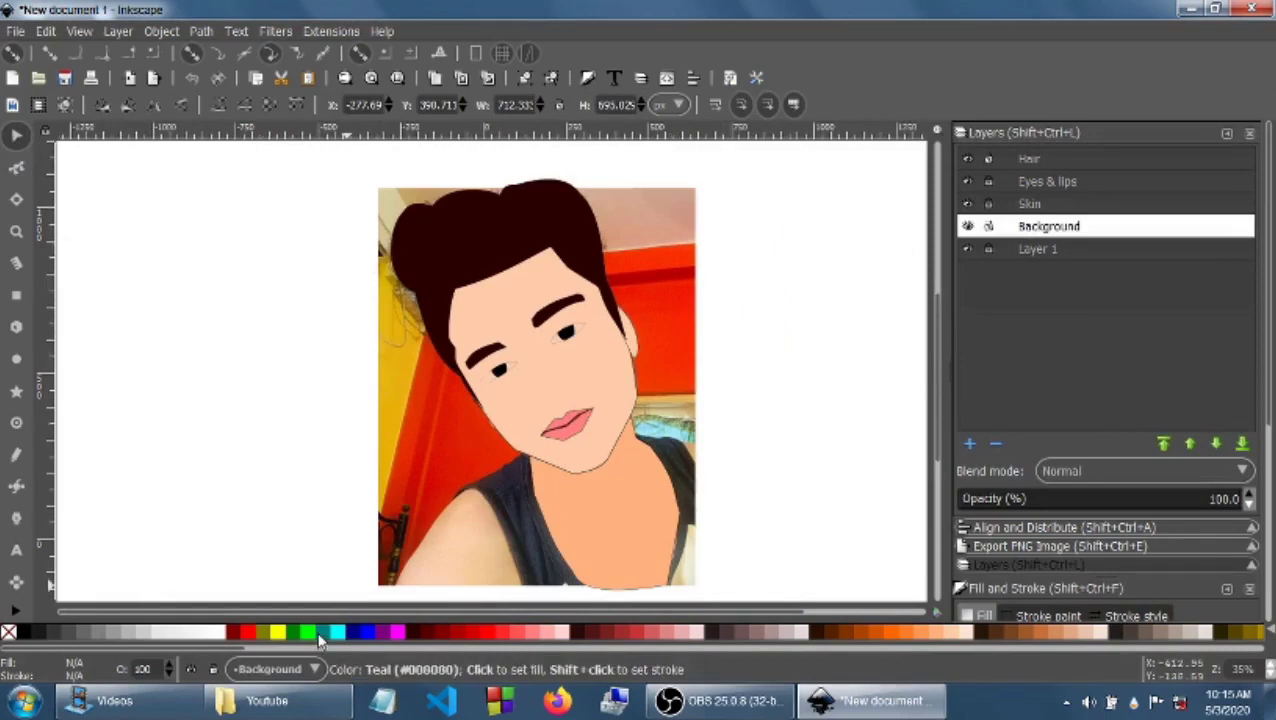
Step: Try a blue rectangle about 1310 by 1281 px behind the portrait on the Background layer, and delete it
{"action": "left_click", "coordinate": [16, 295]}
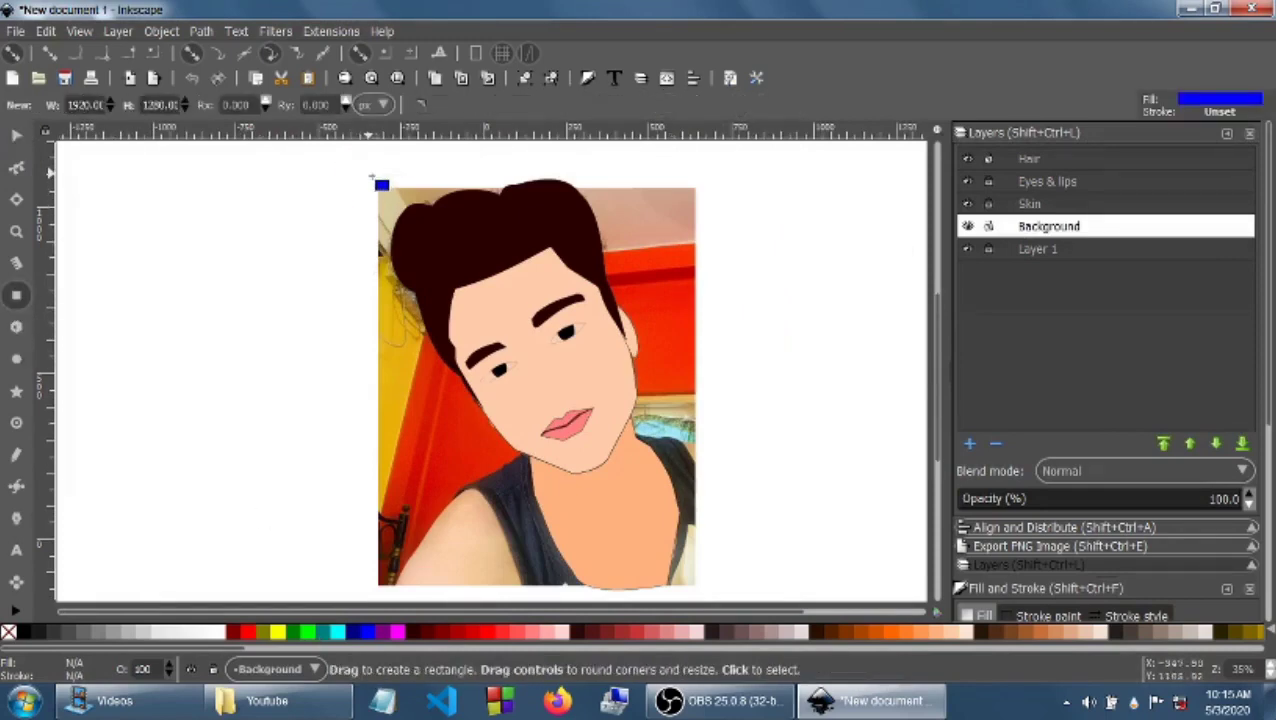
{"action": "left_click_drag", "start_coordinate": [361, 168], "coordinate": [795, 592]}
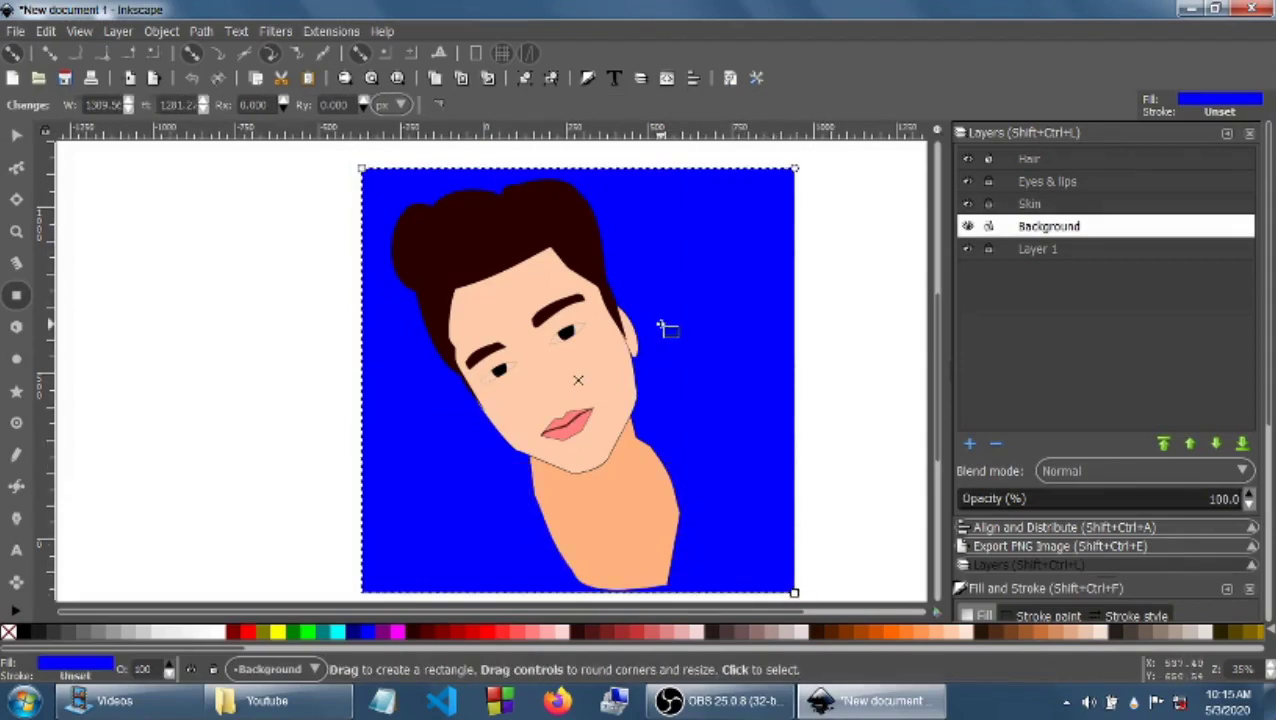
{"action": "scroll", "coordinate": [1266, 405], "scroll_direction": "down", "scroll_amount": 5}
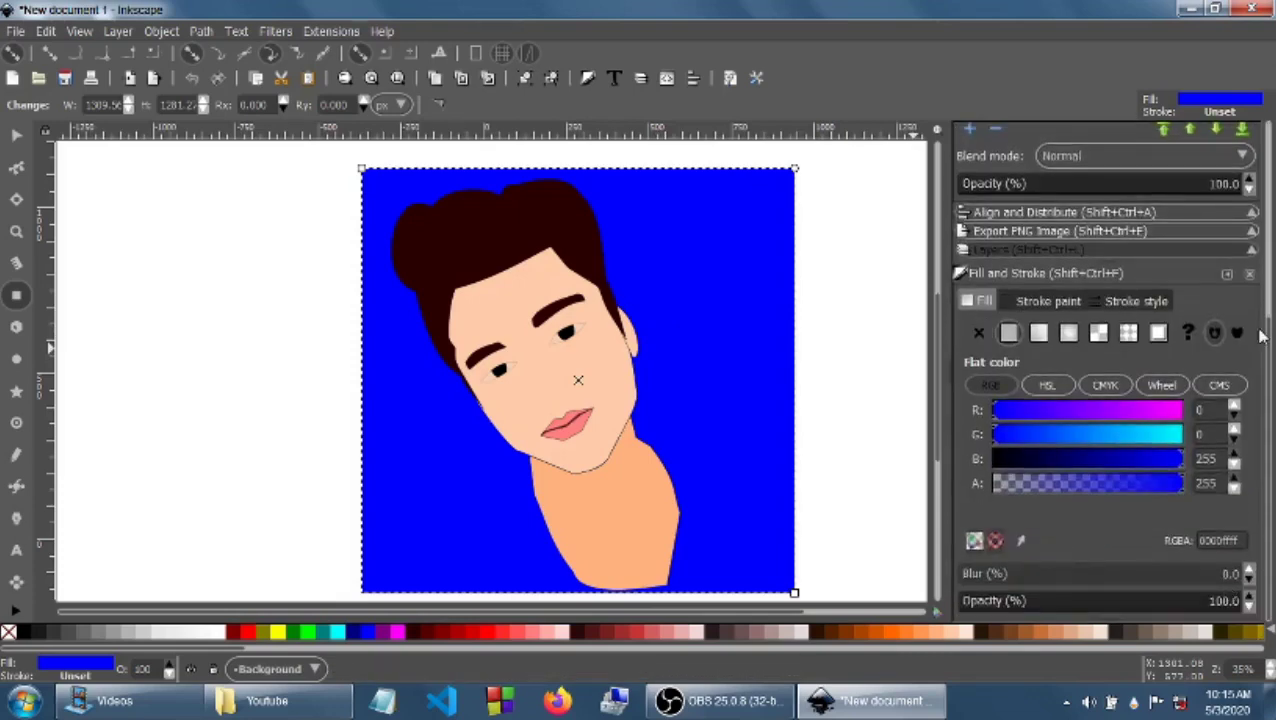
{"action": "scroll", "coordinate": [1262, 336], "scroll_direction": "up", "scroll_amount": 5}
{"action": "key", "text": "Delete"}
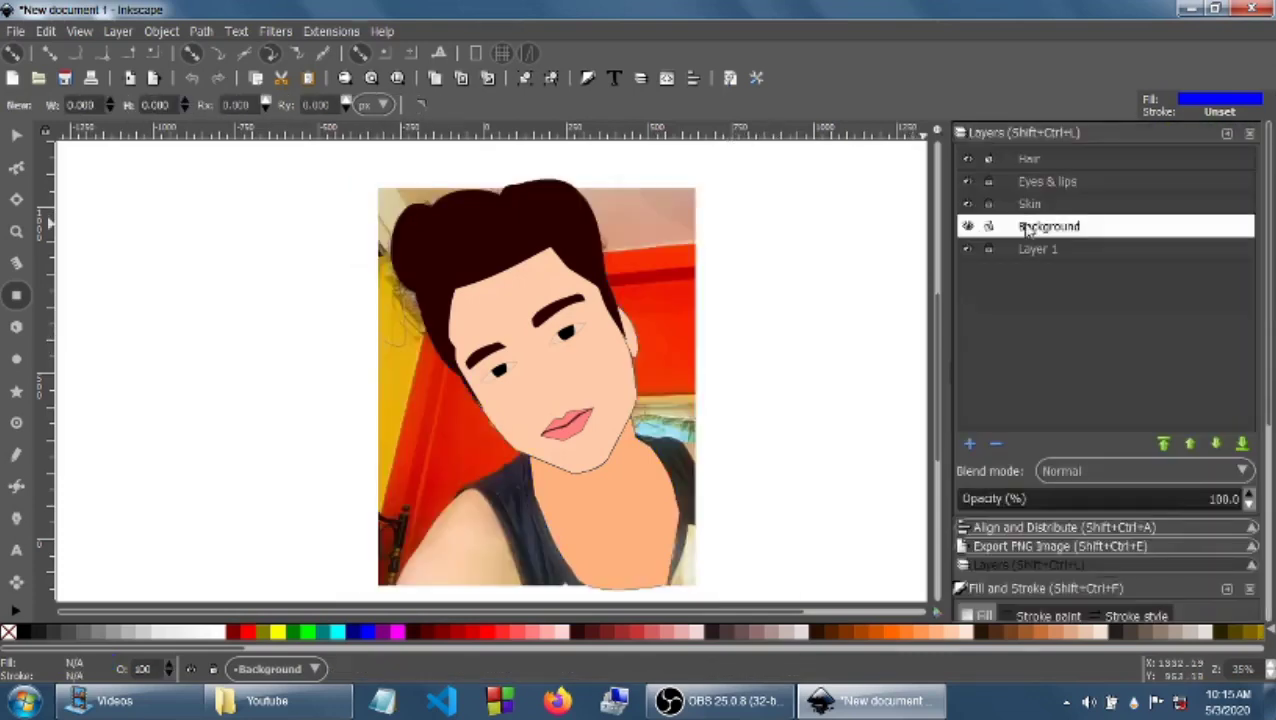
Step: Hide the Skin layer and add a new layer named Shadows directly above it
{"action": "left_click", "coordinate": [1028, 205]}
{"action": "left_click", "coordinate": [967, 204]}
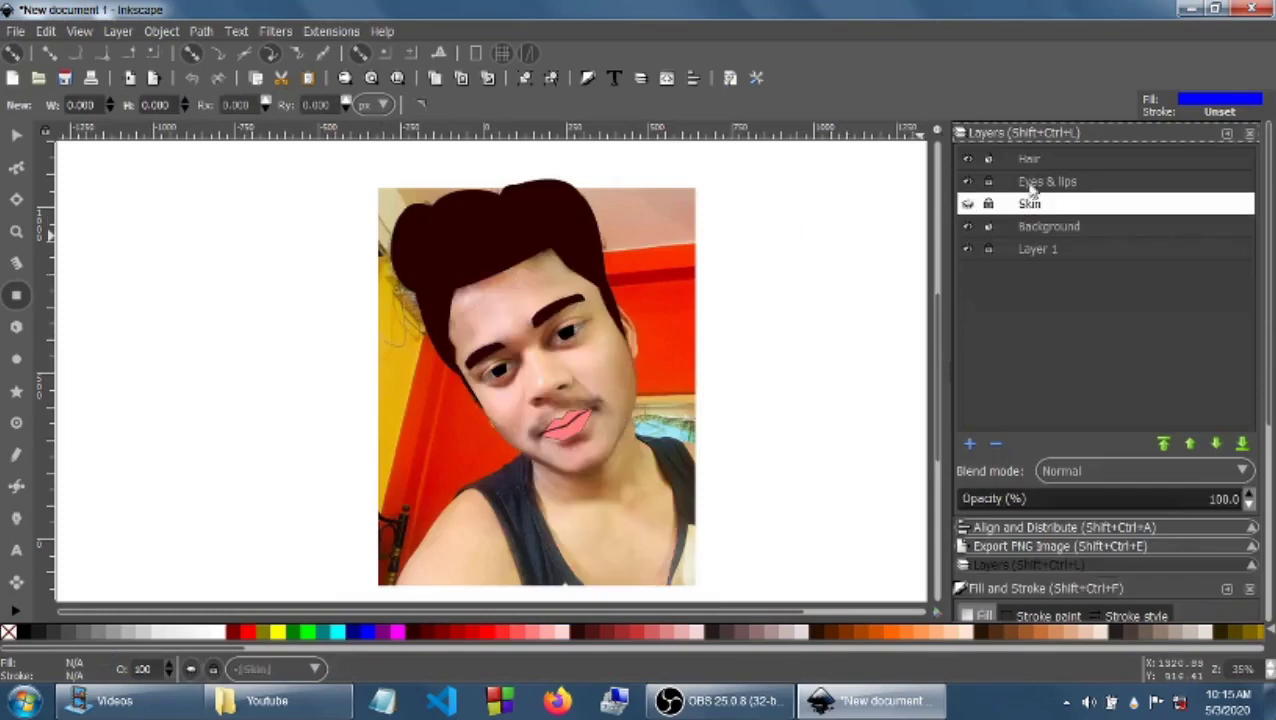
{"action": "right_click", "coordinate": [1085, 185]}
{"action": "left_click", "coordinate": [1045, 205]}
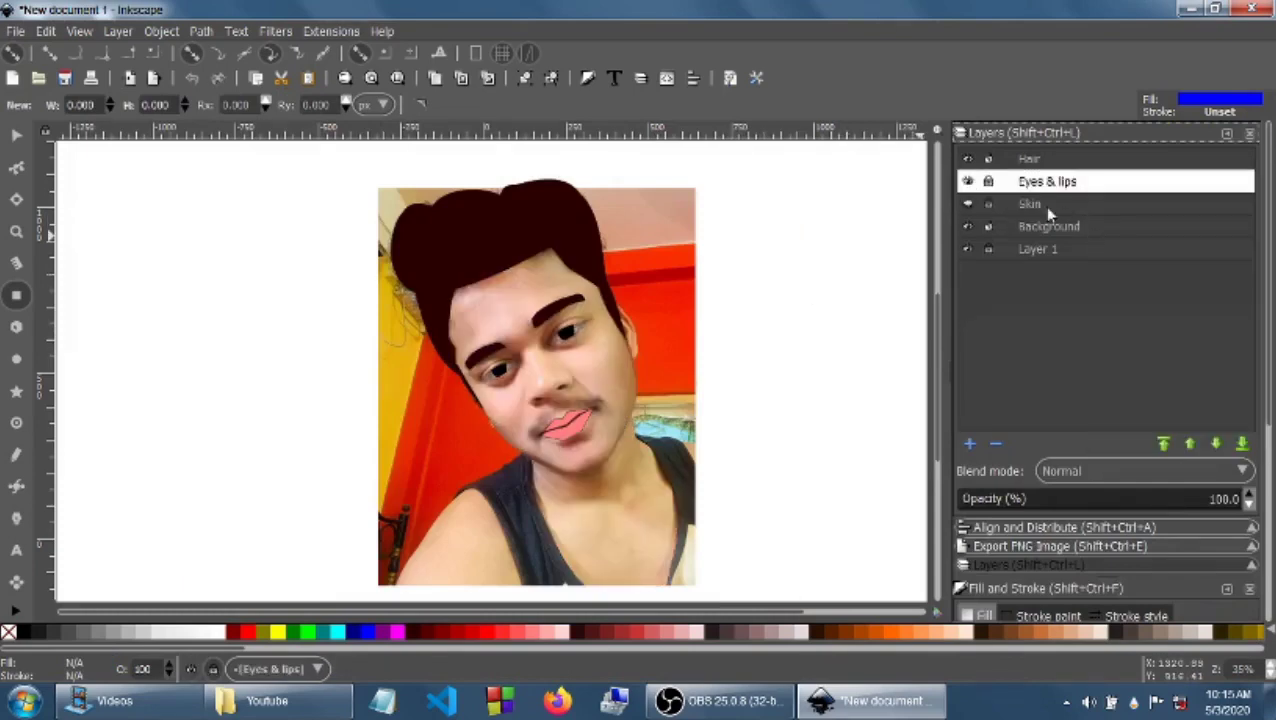
{"action": "right_click", "coordinate": [1050, 206]}
{"action": "left_click", "coordinate": [1060, 216]}
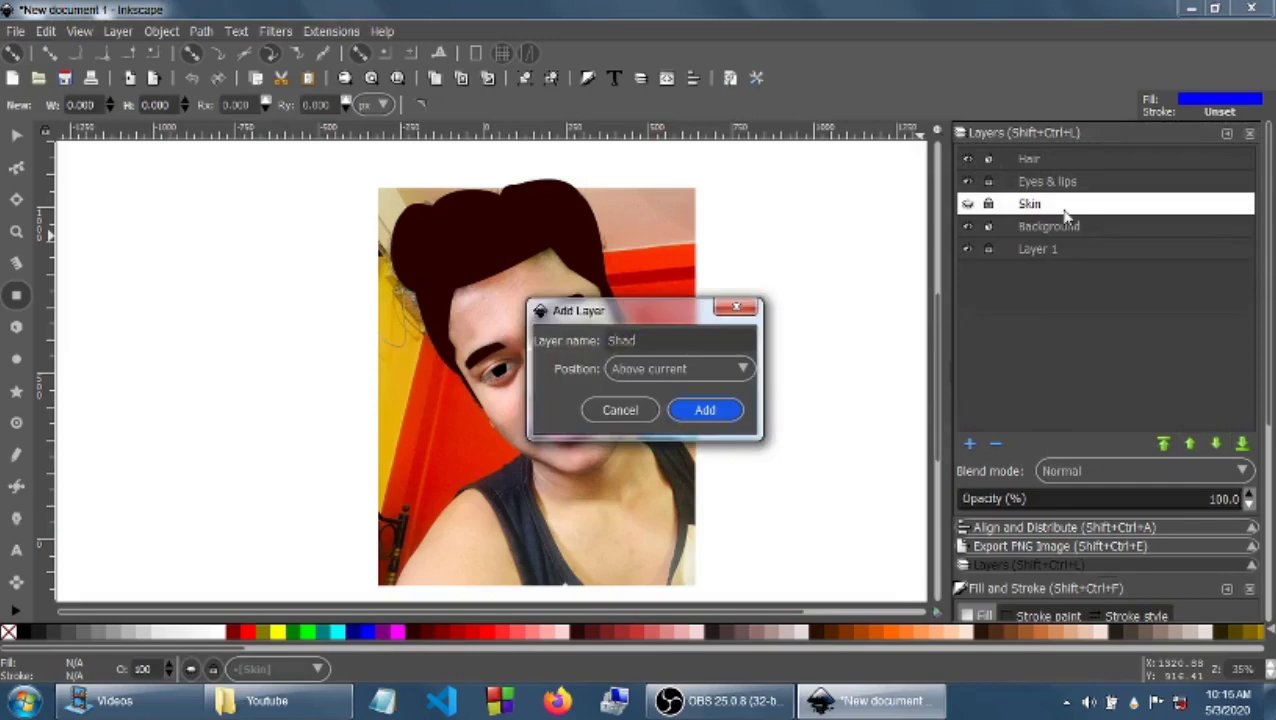
{"action": "left_click", "coordinate": [705, 410]}
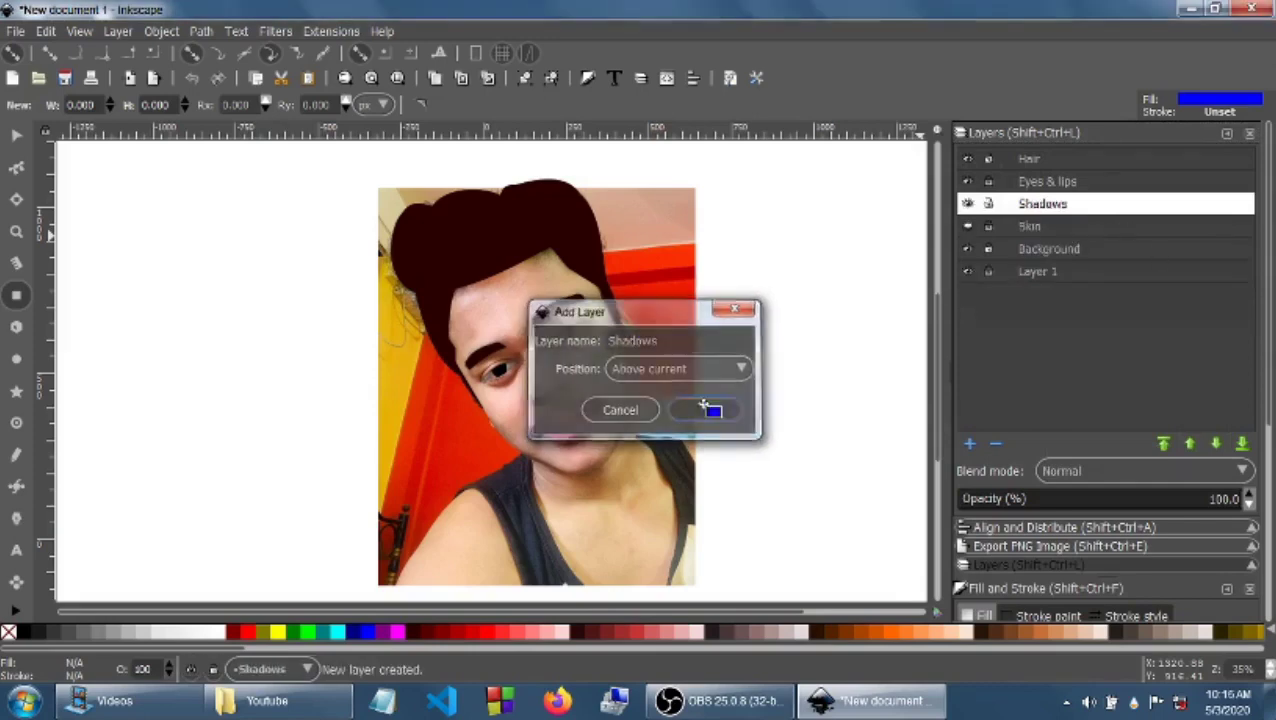
Step: Hide the Eyes & lips layer and lock the Hair layer, keeping Shadows current for tracing around the left eye
{"action": "left_click", "coordinate": [967, 182]}
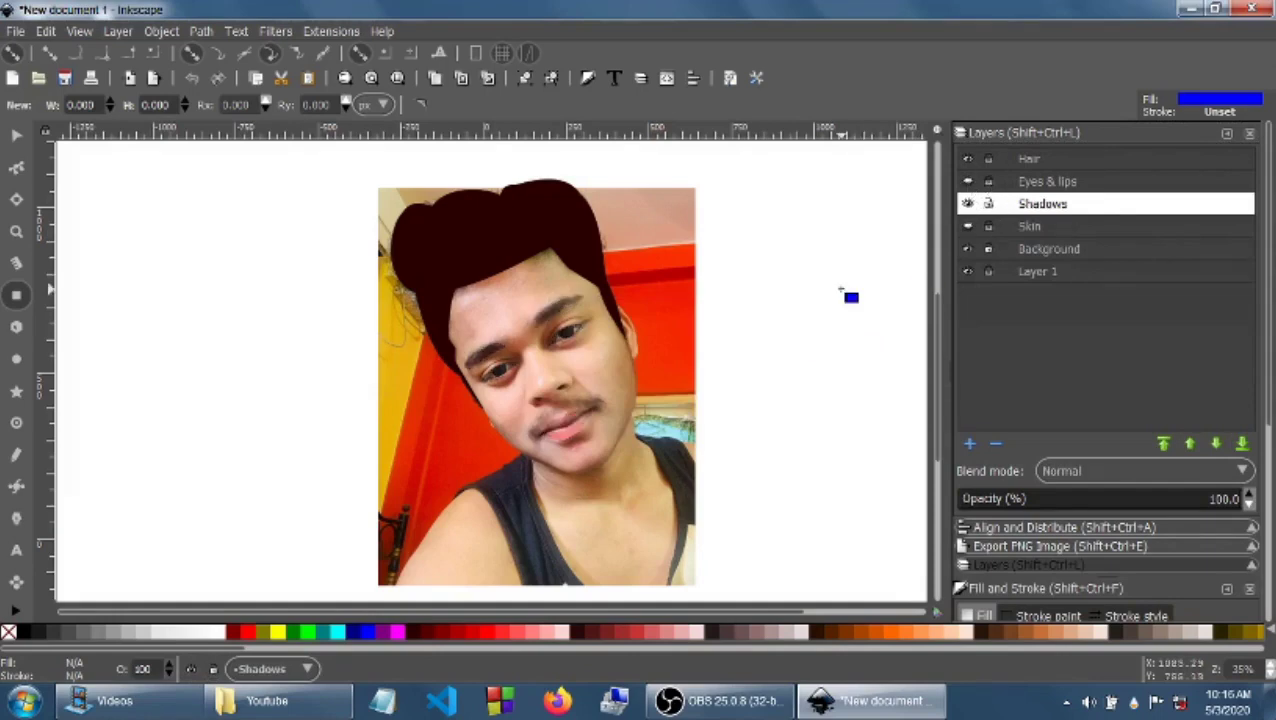
{"action": "left_click", "coordinate": [16, 135]}
{"action": "scroll", "coordinate": [577, 279], "scroll_direction": "up", "scroll_amount": 5}
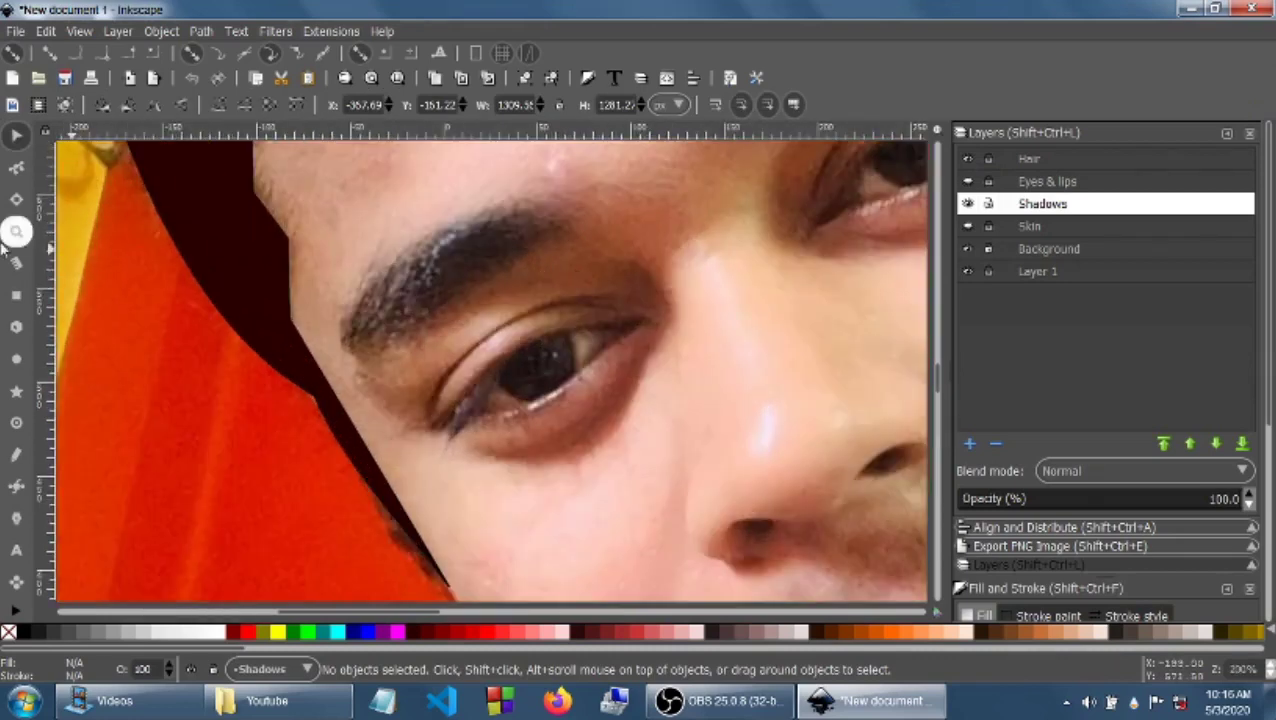
Step: Trace a closed eight-node outline around the left eye and part of its brow on the Shadows layer, and fill it with brown AA4400
{"action": "left_click", "coordinate": [16, 486]}
{"action": "left_click", "coordinate": [674, 305]}
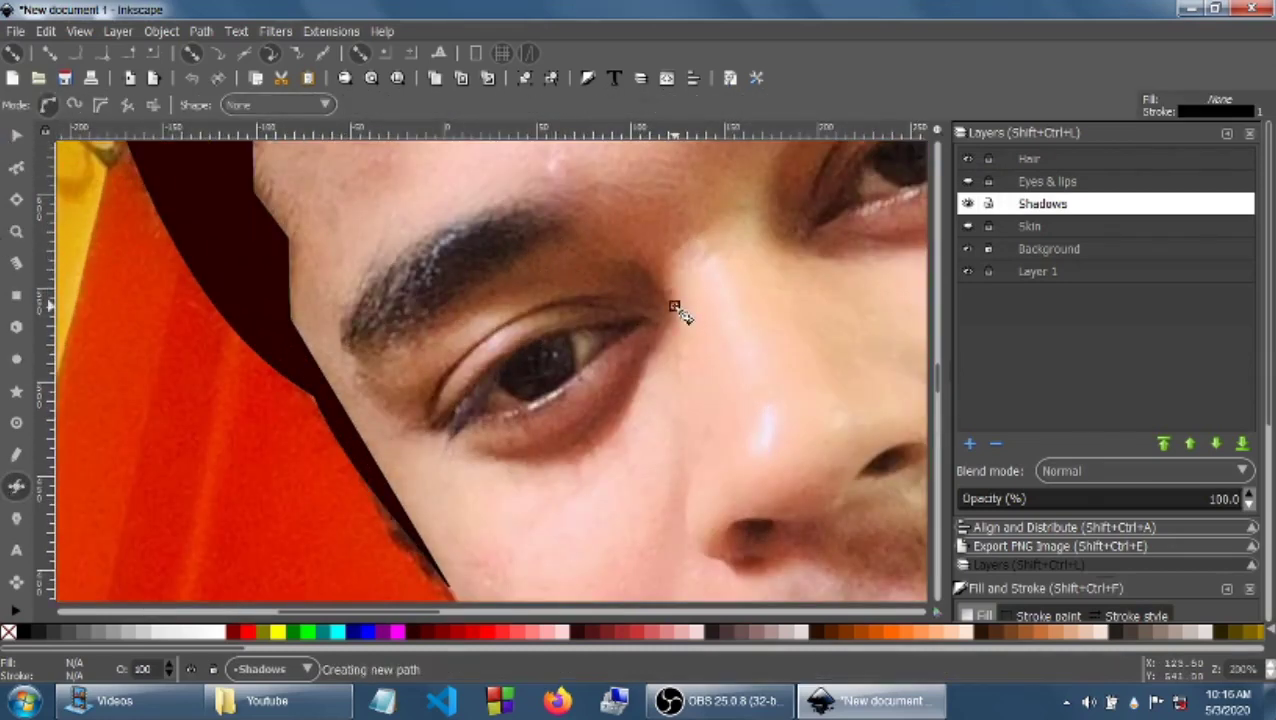
{"action": "left_click", "coordinate": [652, 265]}
{"action": "left_click", "coordinate": [693, 232]}
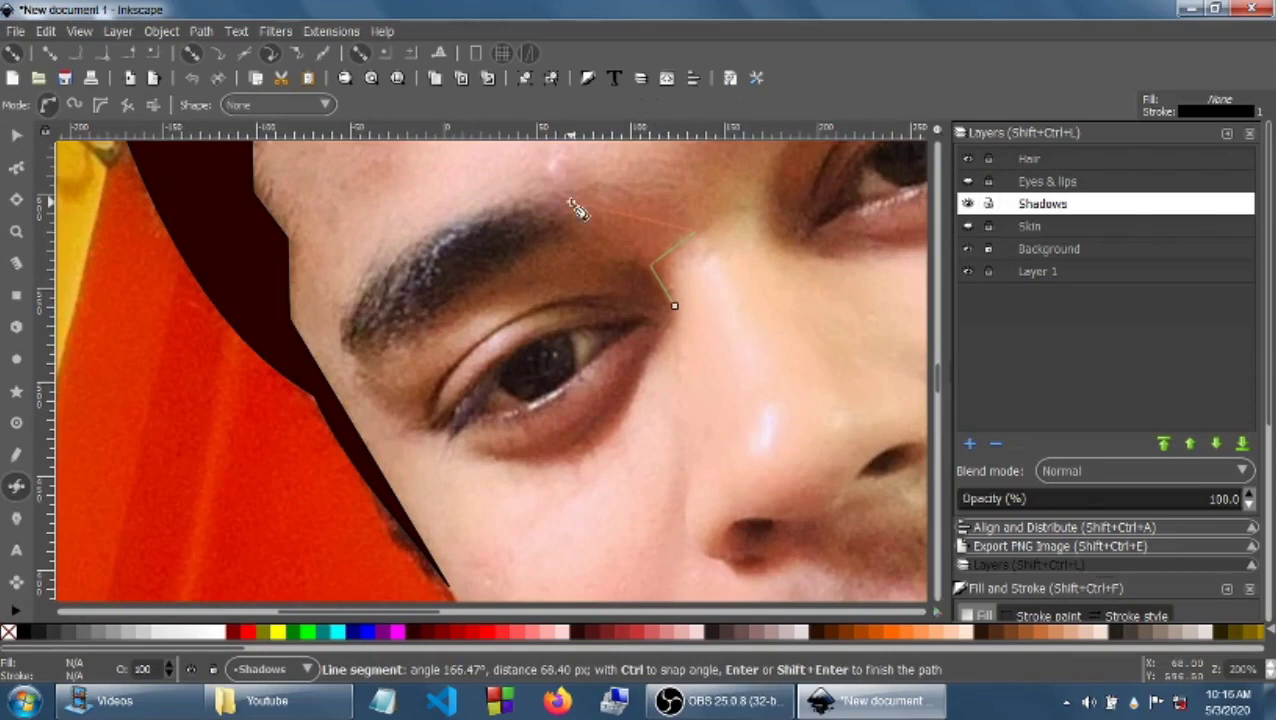
{"action": "left_click", "coordinate": [572, 203]}
{"action": "left_click", "coordinate": [350, 348]}
{"action": "left_click", "coordinate": [418, 430]}
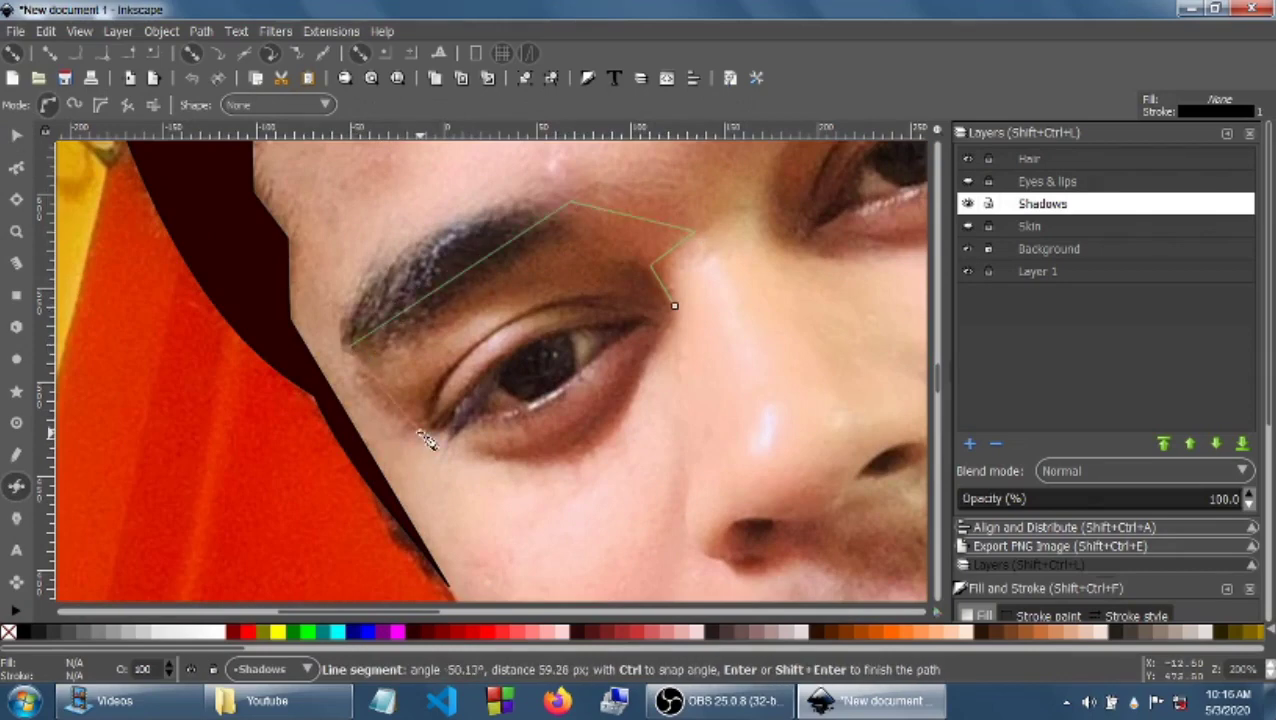
{"action": "left_click", "coordinate": [448, 440]}
{"action": "left_click", "coordinate": [519, 462]}
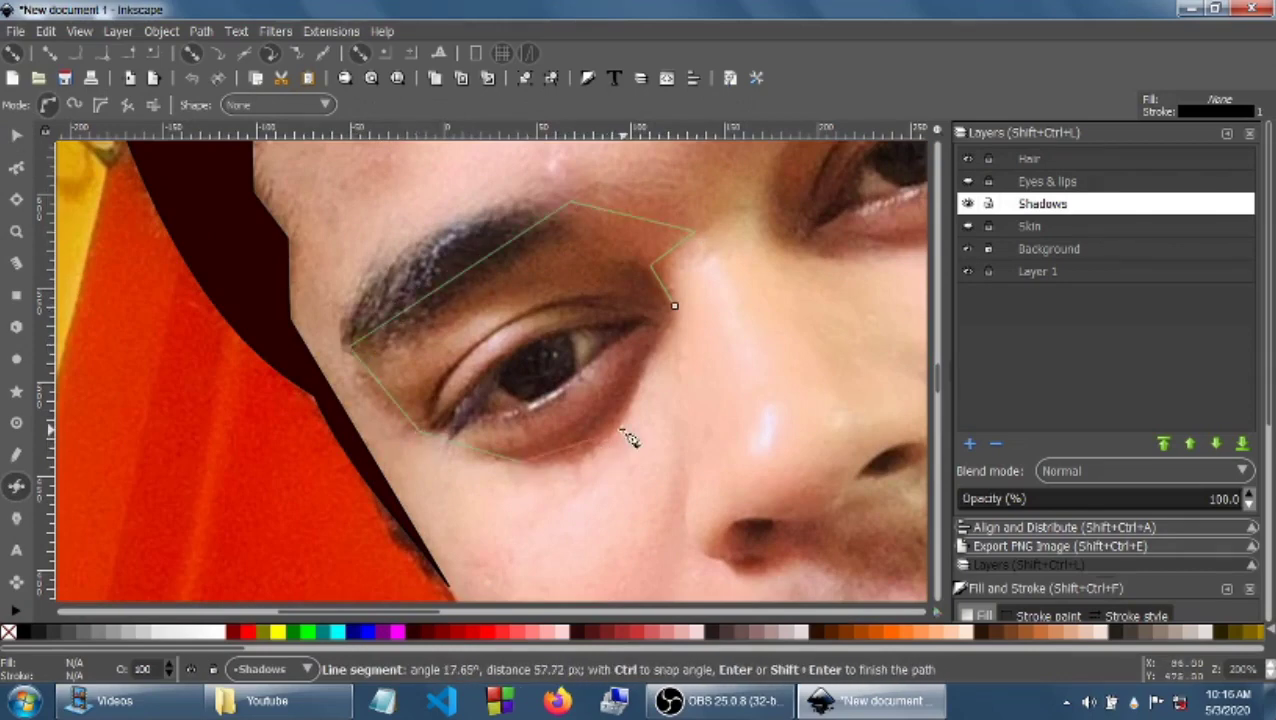
{"action": "left_click", "coordinate": [626, 431]}
{"action": "left_click", "coordinate": [674, 305]}
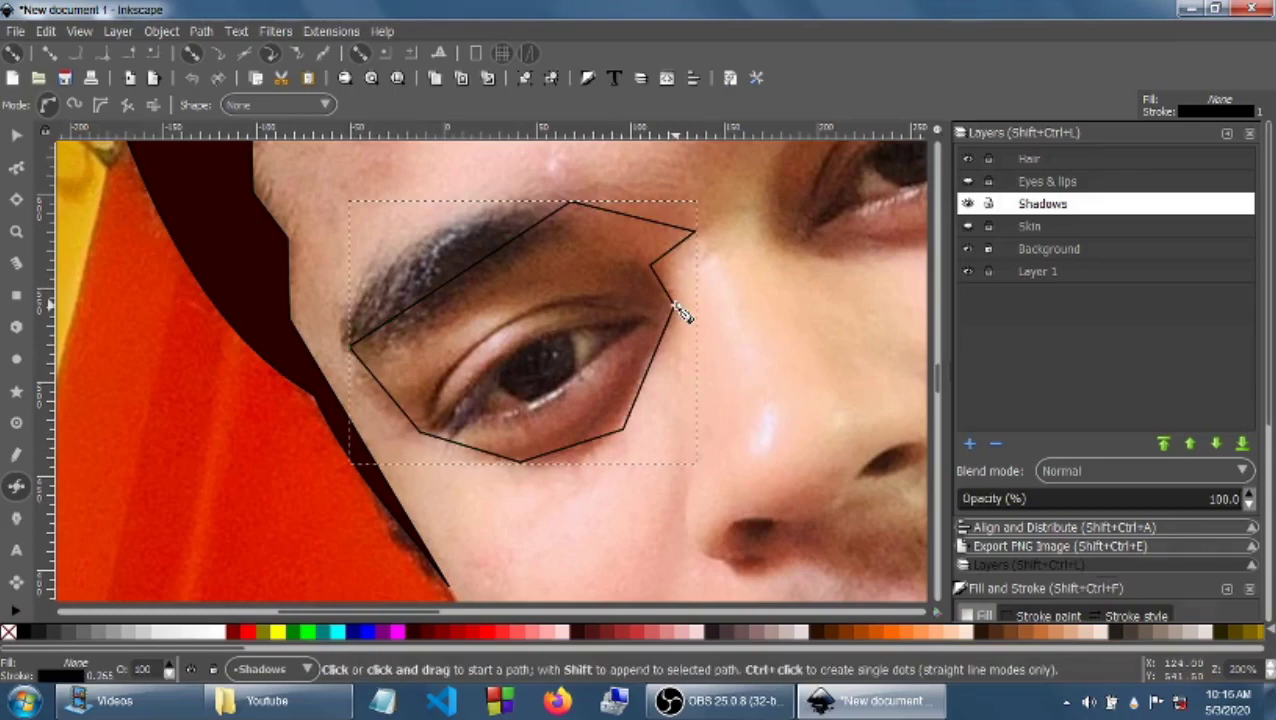
{"action": "left_click", "coordinate": [856, 632]}
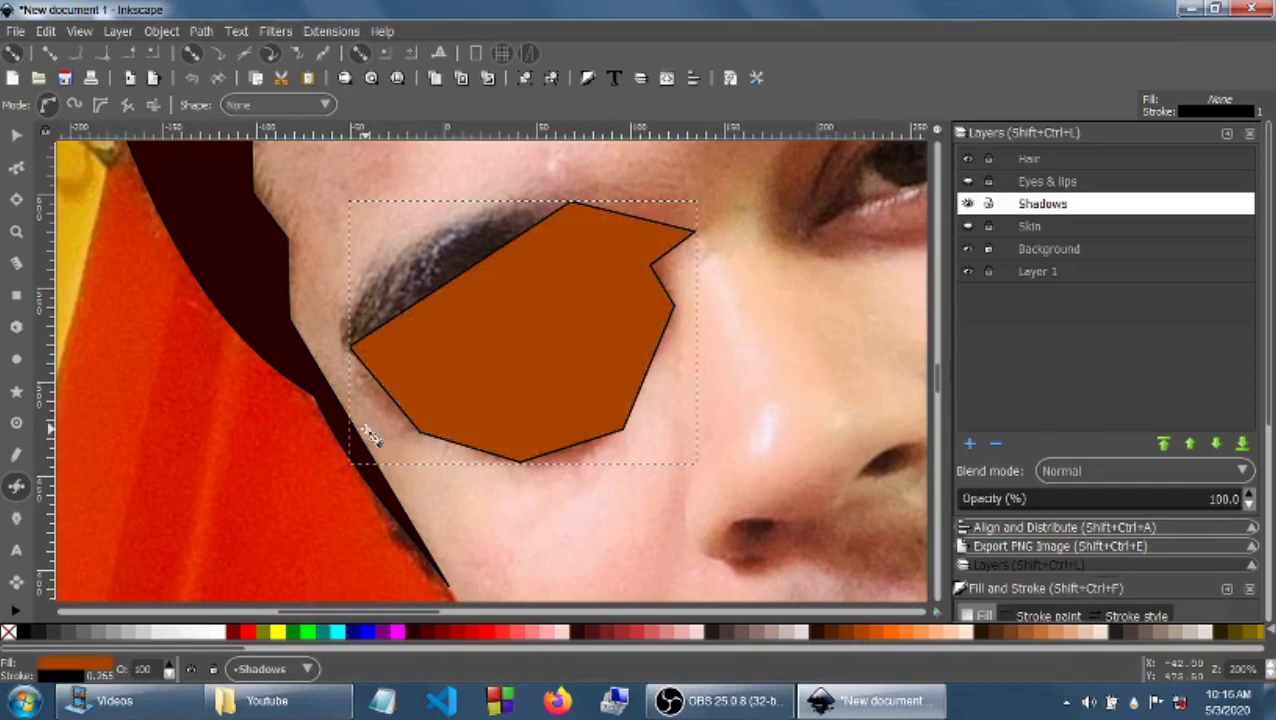
Step: Examine the filled eye shadow with the Skin and Eyes & lips layers shown, and hide both layers again
{"action": "left_click", "coordinate": [968, 227]}
{"action": "left_click", "coordinate": [967, 182]}
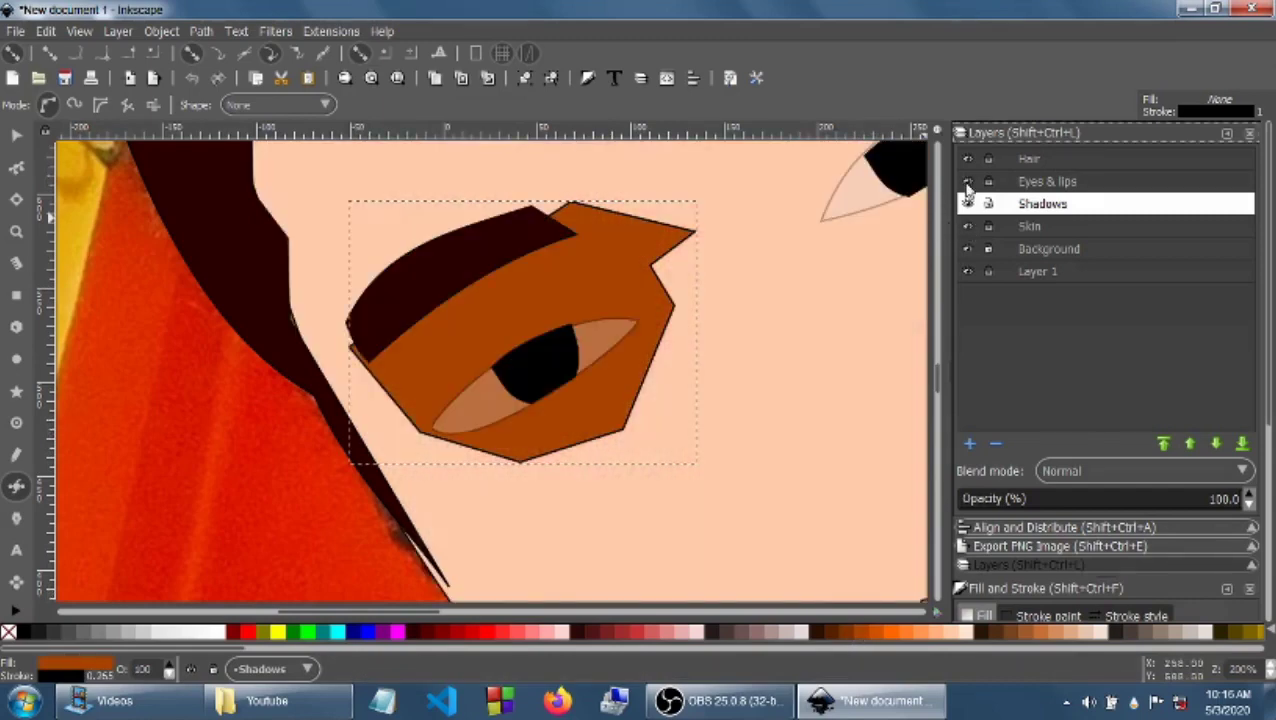
{"action": "left_click", "coordinate": [968, 227]}
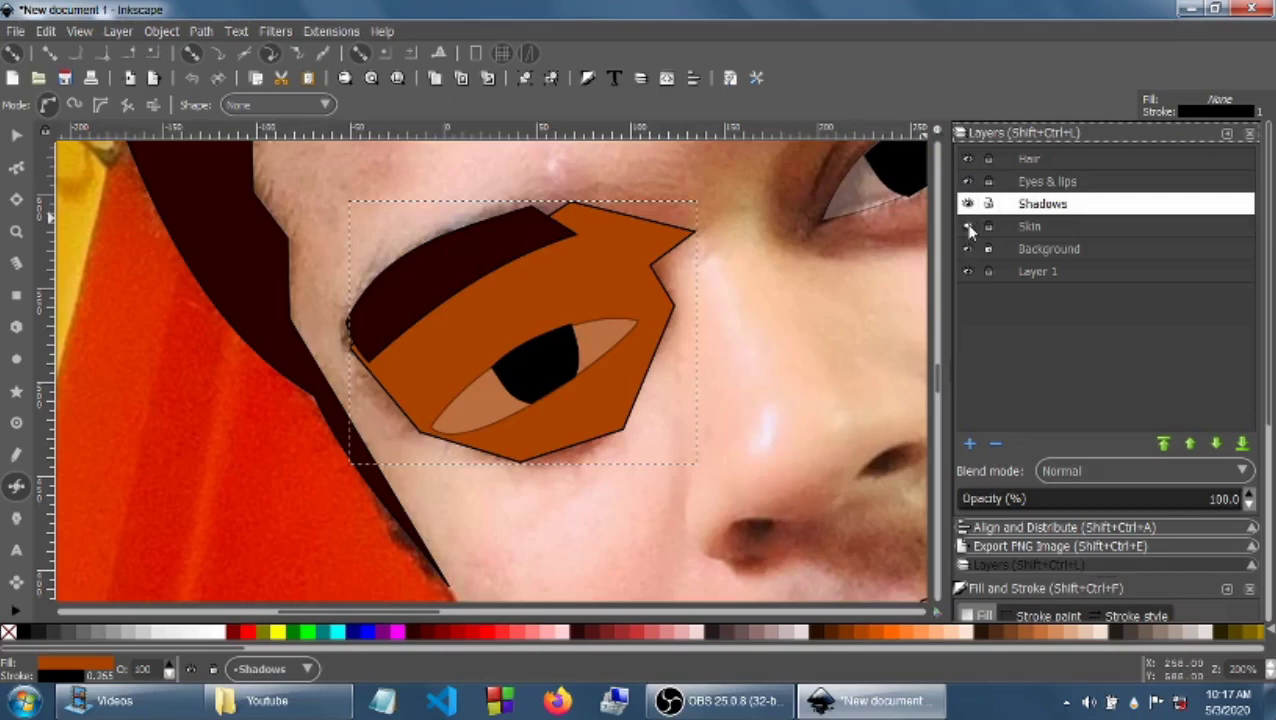
{"action": "left_click", "coordinate": [967, 182]}
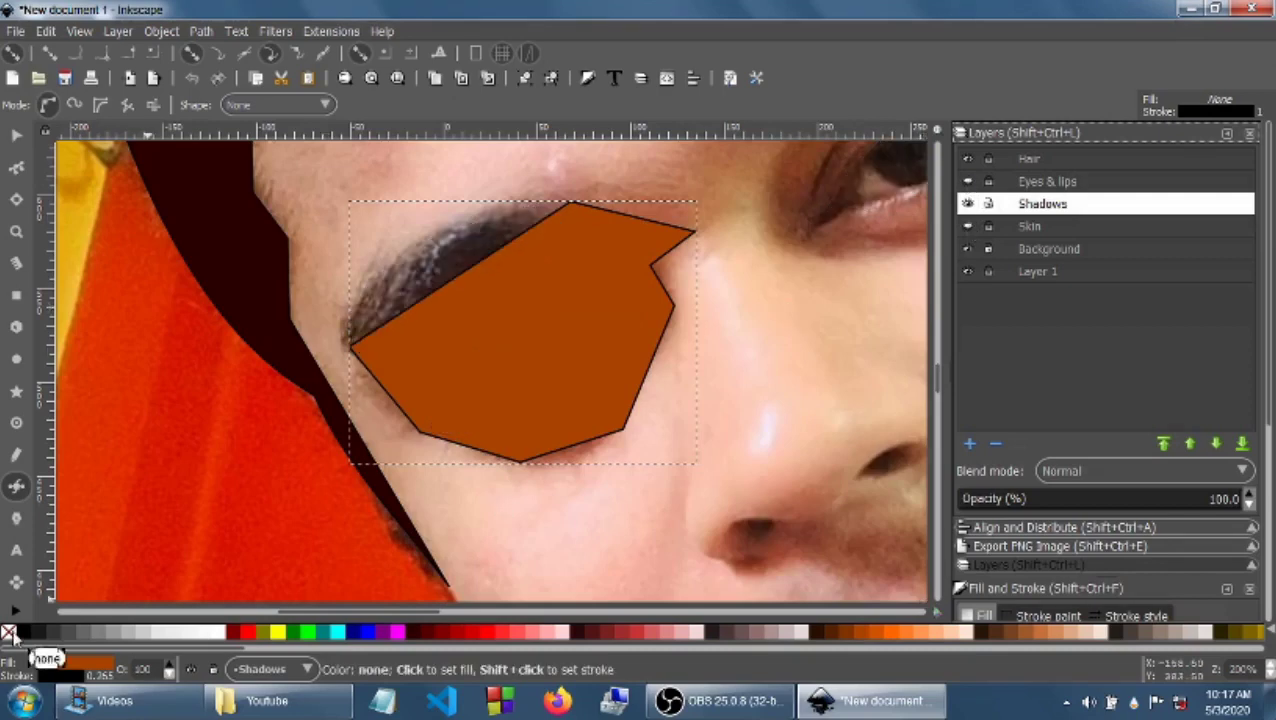
Step: Set the opacity of the left eye's shadow shape to 30%
{"action": "type", "text": "F"}
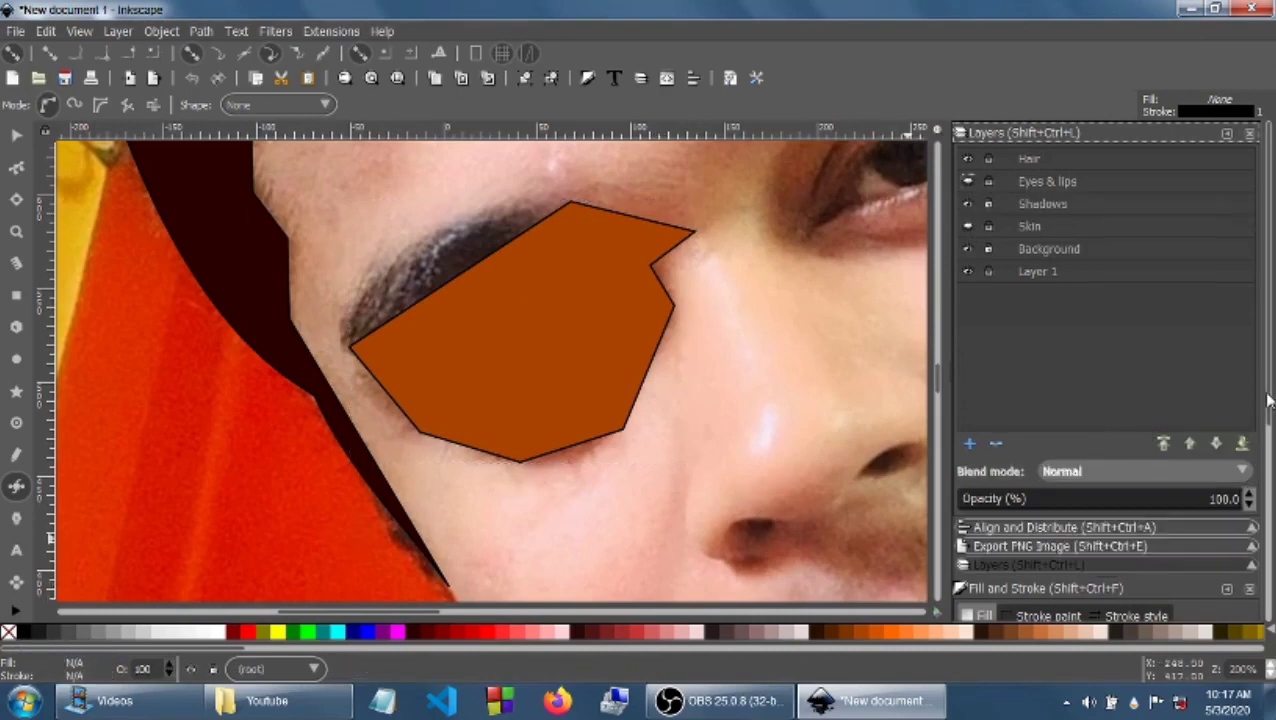
{"action": "left_click_drag", "start_coordinate": [1265, 400], "coordinate": [1265, 548]}
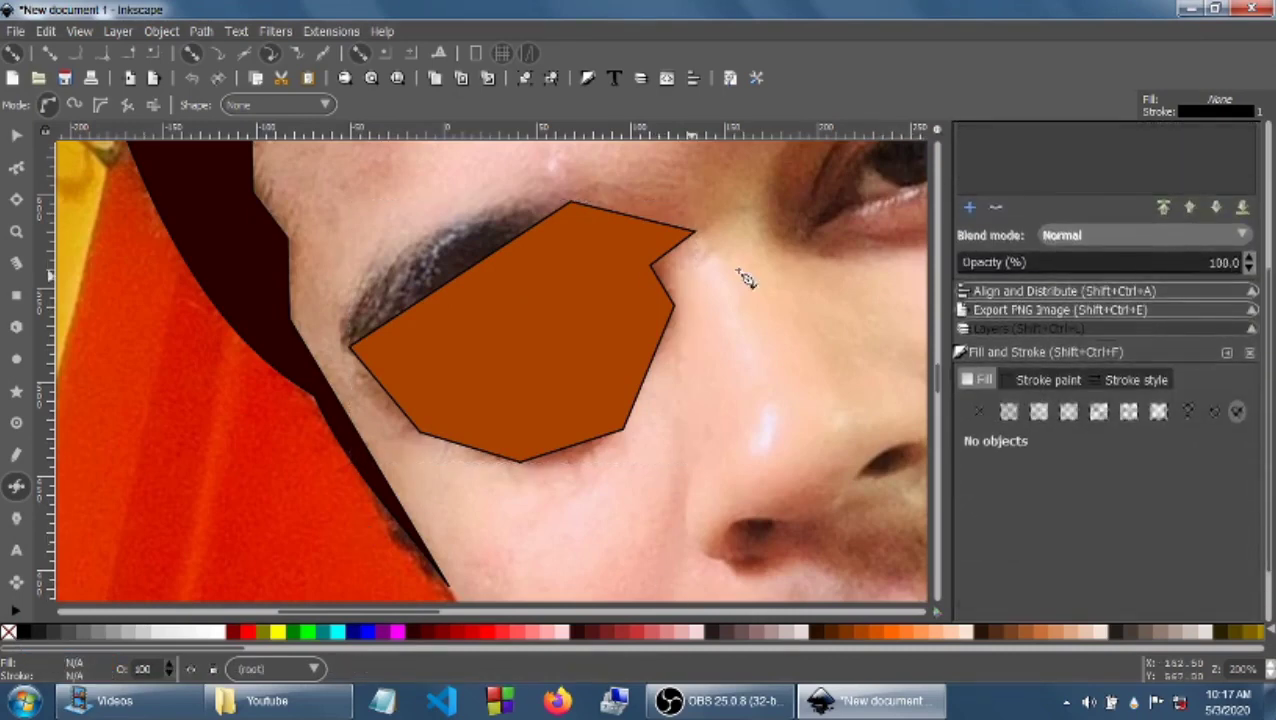
{"action": "left_click", "coordinate": [16, 135]}
{"action": "left_click", "coordinate": [445, 310]}
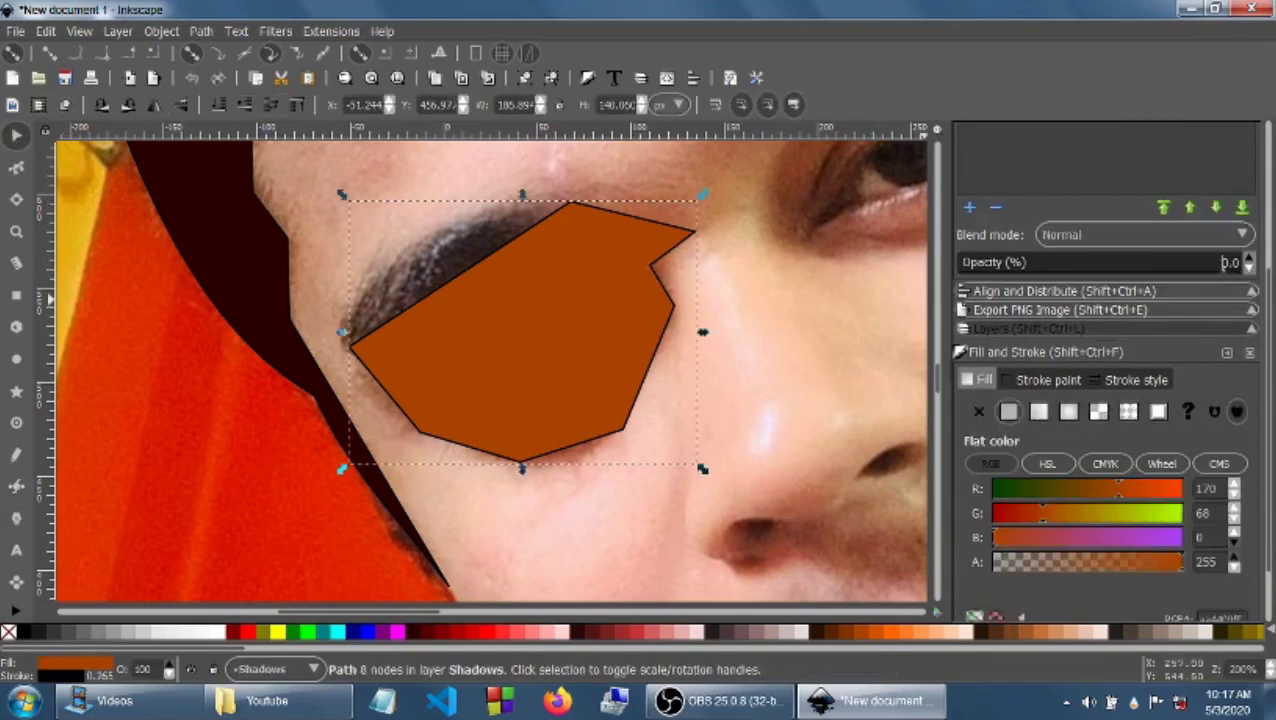
{"action": "type", "text": "3"}
{"action": "key", "text": "Return"}
Step: Bend the left eye shadow's straight segments into curves and adjust its nodes to follow the brow and eye socket
{"action": "left_click", "coordinate": [24, 169]}
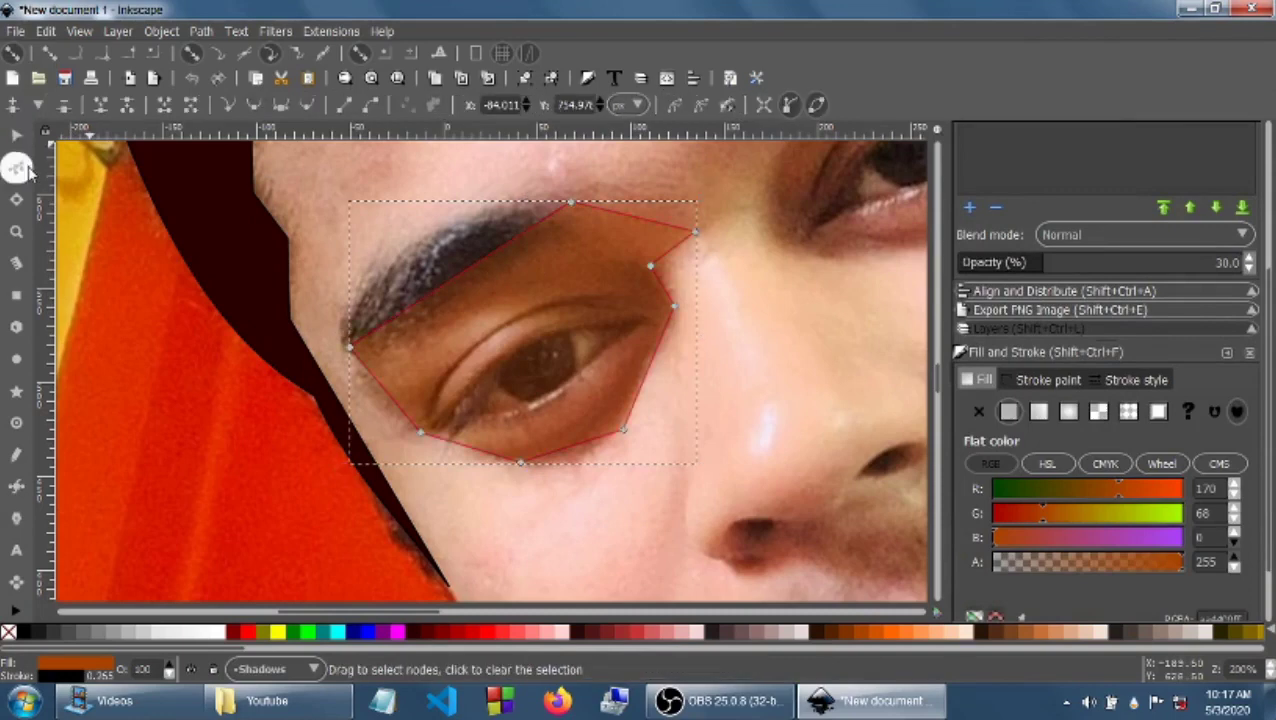
{"action": "left_click_drag", "start_coordinate": [515, 262], "coordinate": [427, 259]}
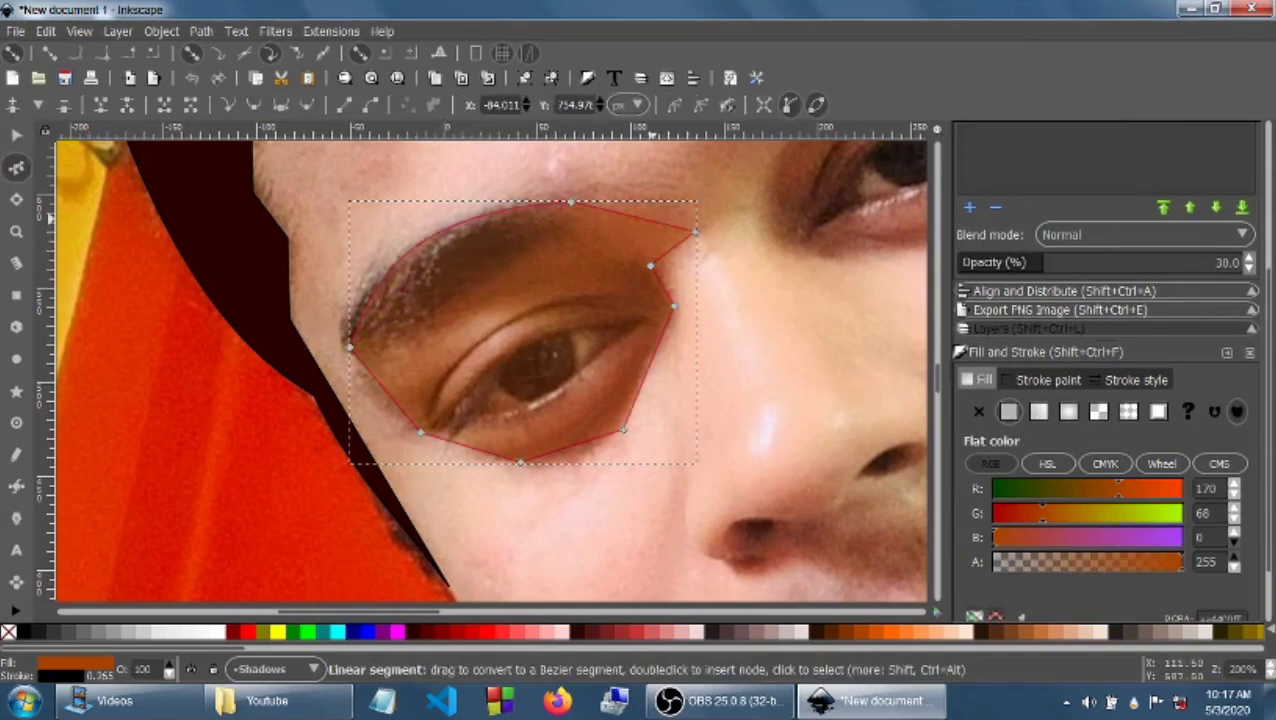
{"action": "left_click_drag", "start_coordinate": [652, 220], "coordinate": [668, 201]}
{"action": "left_click_drag", "start_coordinate": [651, 265], "coordinate": [660, 267]}
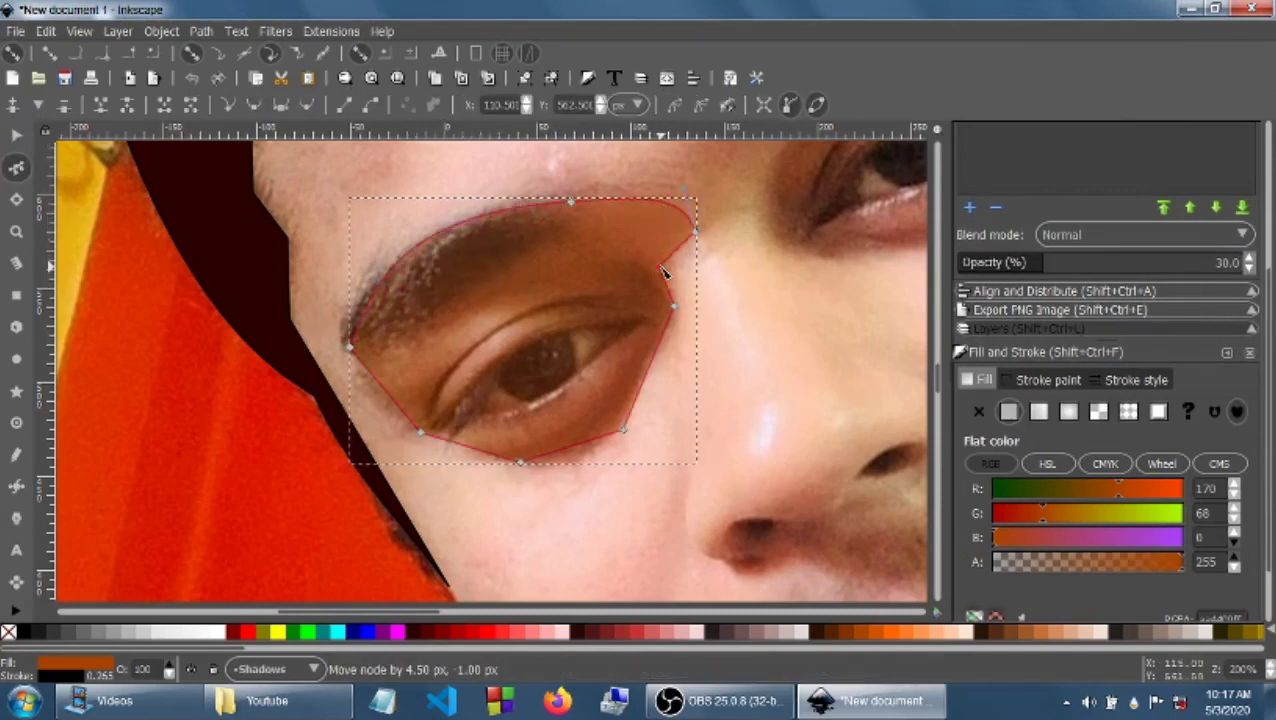
{"action": "left_click", "coordinate": [661, 269]}
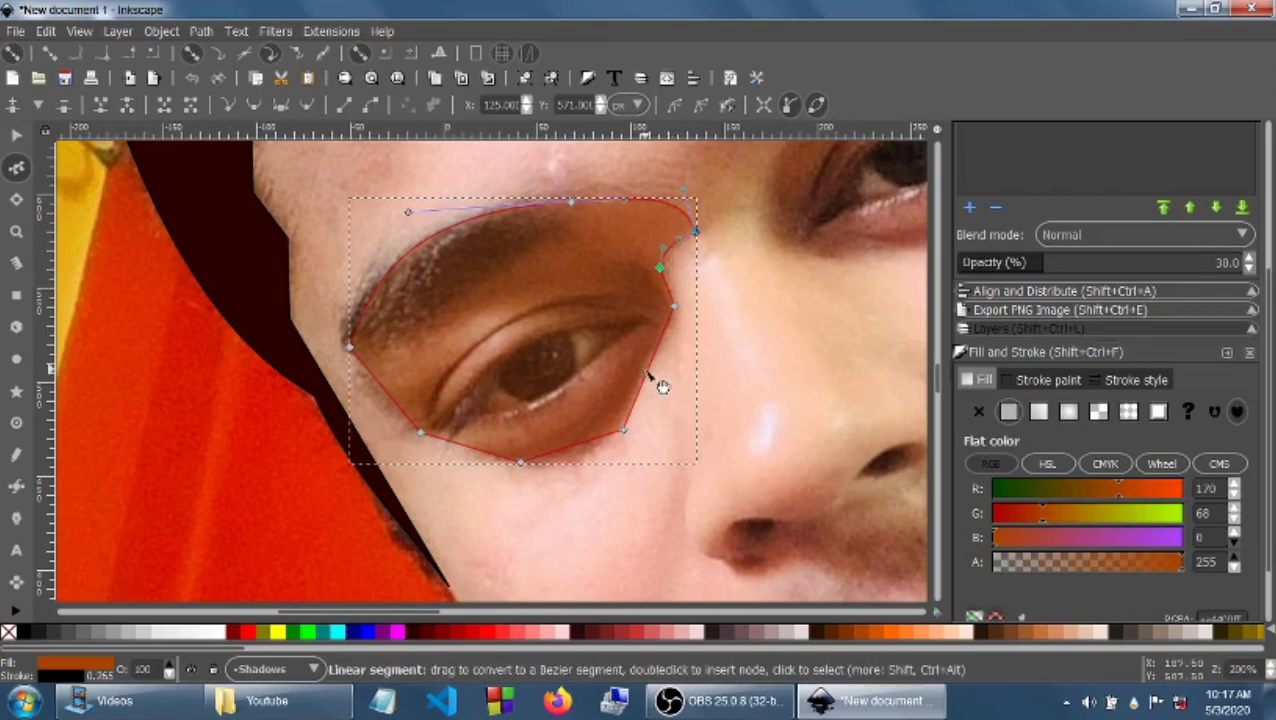
{"action": "left_click_drag", "start_coordinate": [625, 431], "coordinate": [617, 427]}
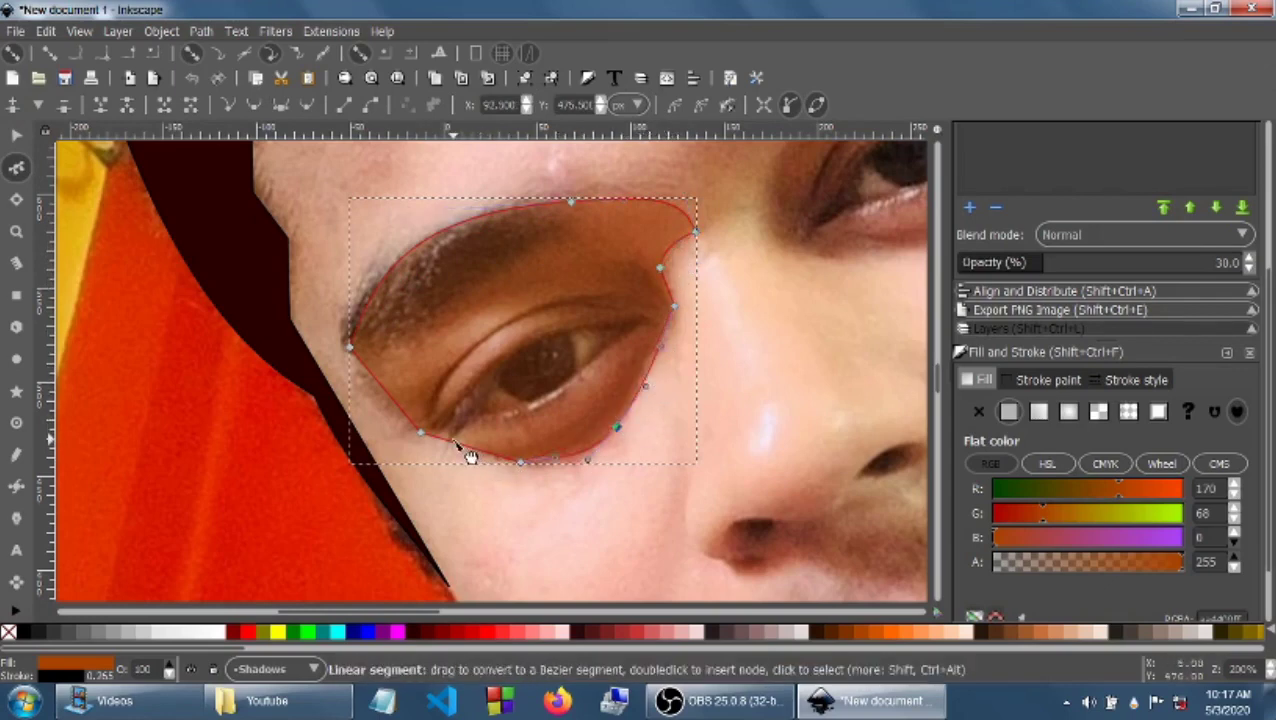
{"action": "left_click_drag", "start_coordinate": [455, 442], "coordinate": [453, 435]}
{"action": "left_click_drag", "start_coordinate": [397, 404], "coordinate": [384, 414]}
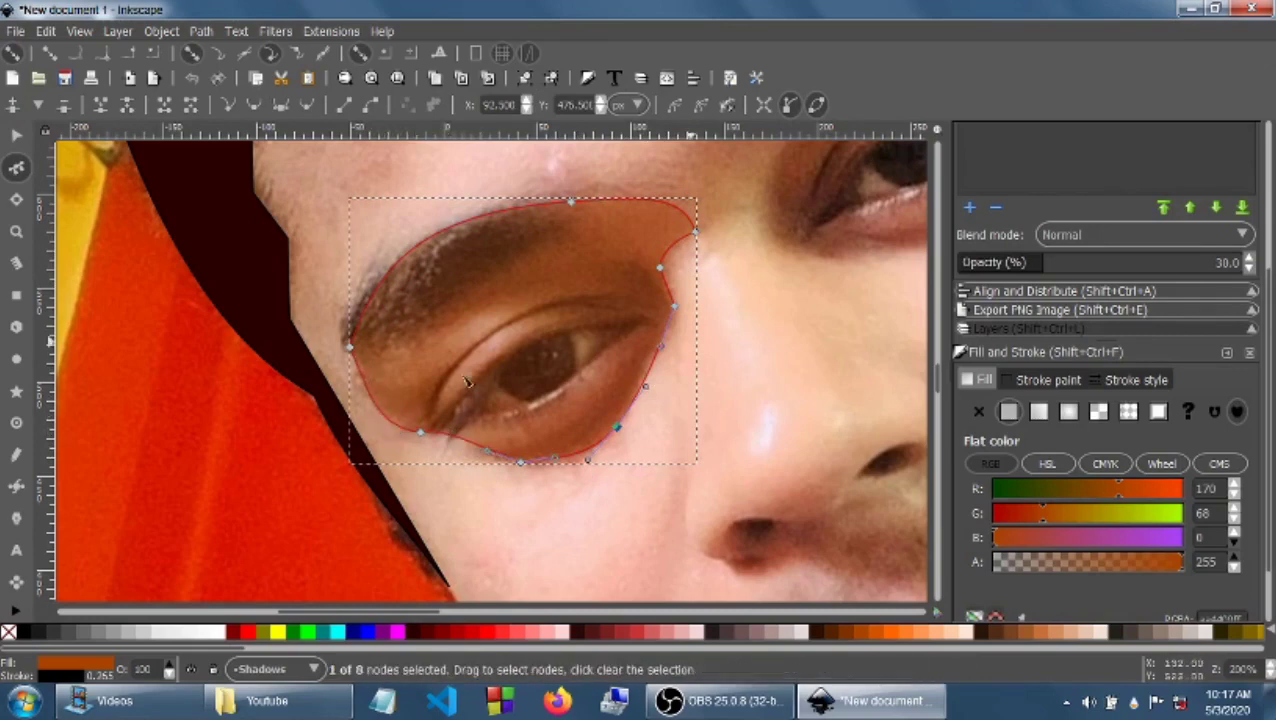
Step: Trace a closed five-node shape around the right eye, fill it with orange D45500 and remove its stroke
{"action": "key", "text": "minus"}
{"action": "key", "text": "minus"}
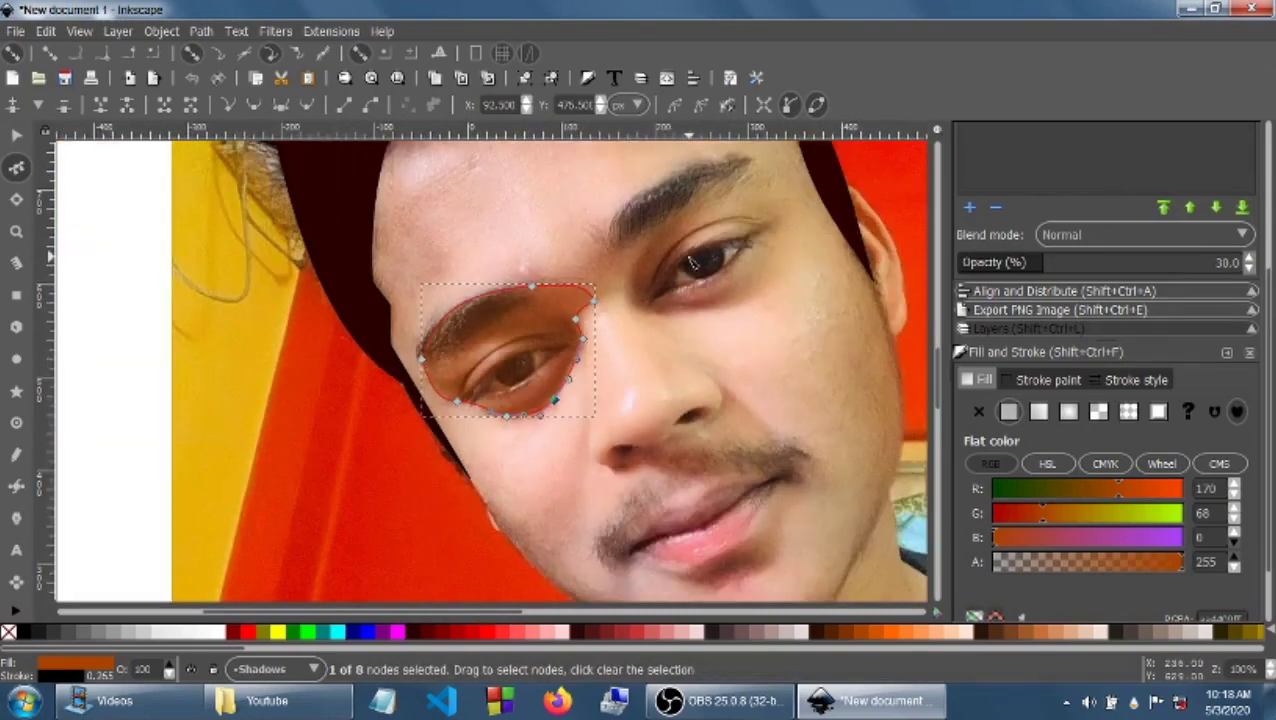
{"action": "left_click", "coordinate": [16, 485]}
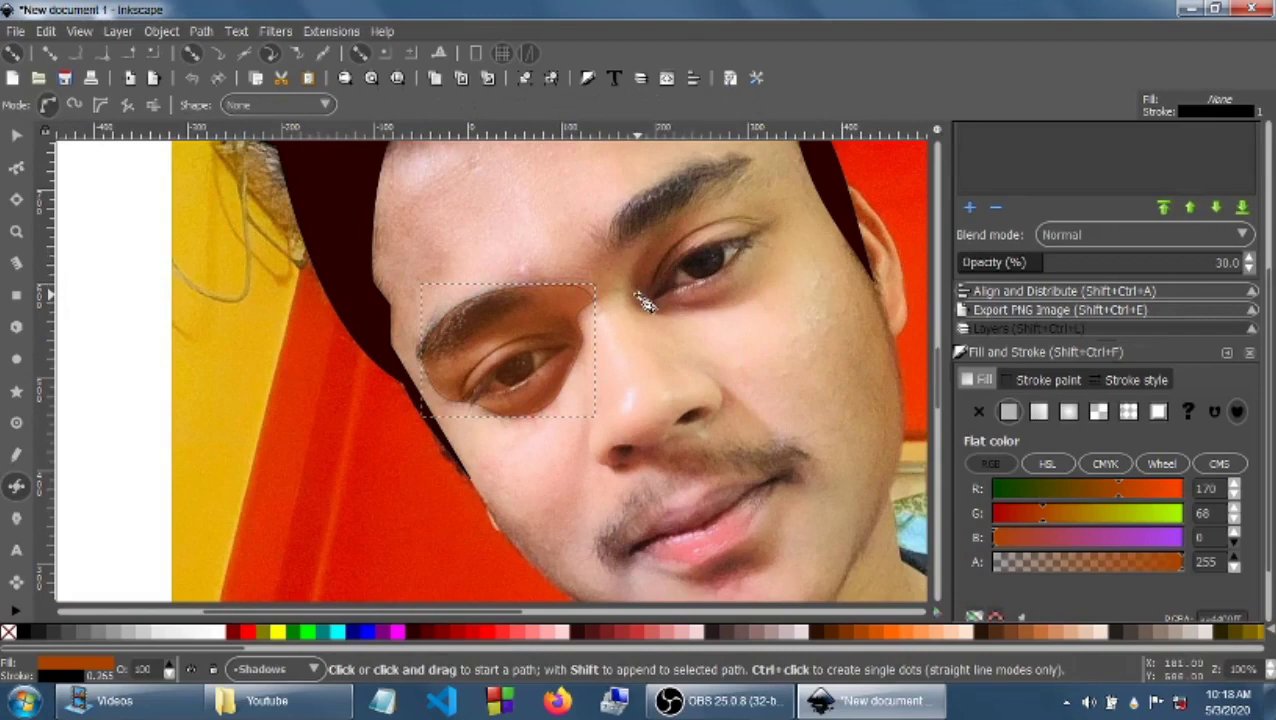
{"action": "left_click_drag", "start_coordinate": [645, 302], "coordinate": [419, 285]}
{"action": "key", "text": "Escape"}
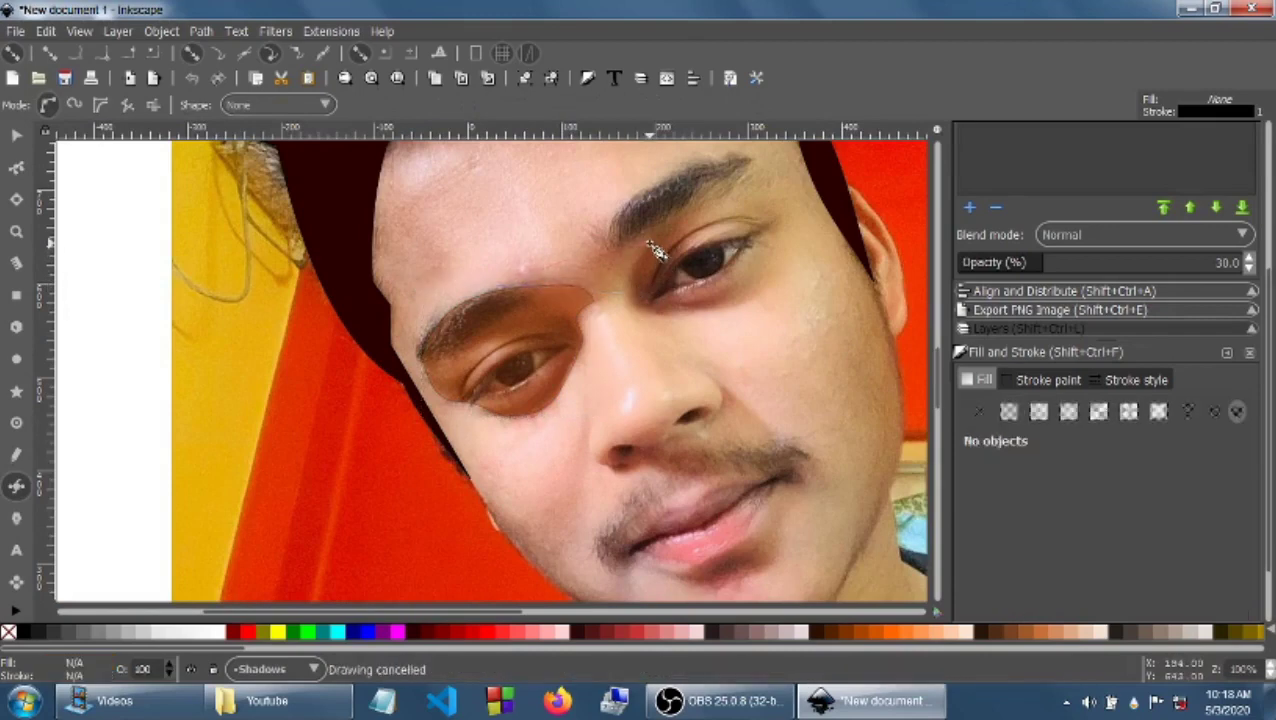
{"action": "left_click", "coordinate": [630, 300]}
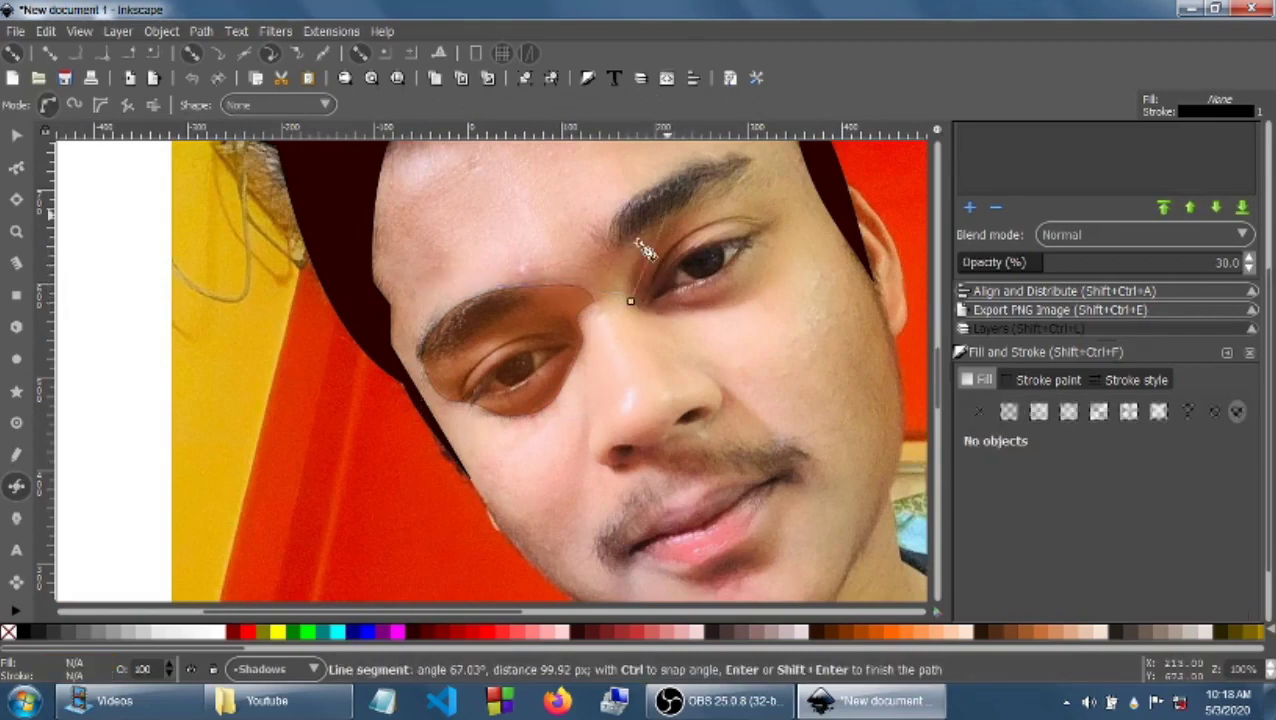
{"action": "left_click", "coordinate": [775, 211]}
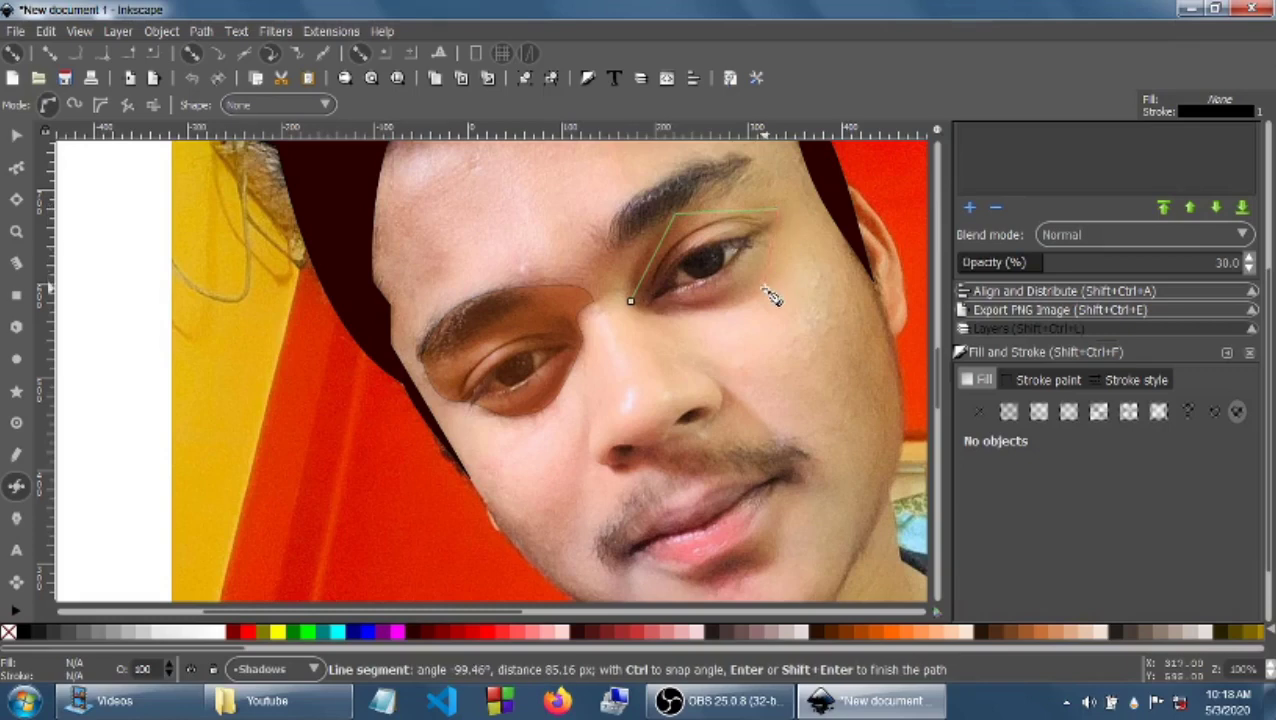
{"action": "left_click", "coordinate": [764, 294]}
{"action": "left_click", "coordinate": [729, 314]}
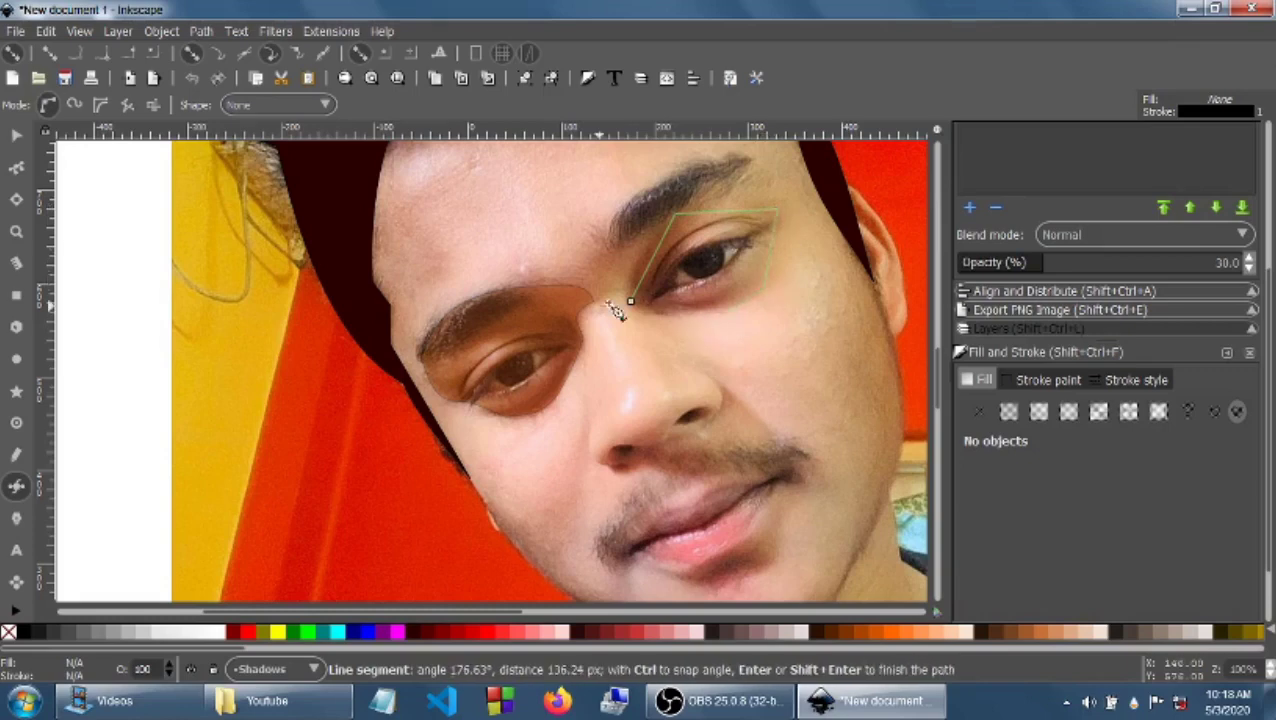
{"action": "left_click", "coordinate": [630, 300]}
{"action": "left_click", "coordinate": [885, 636]}
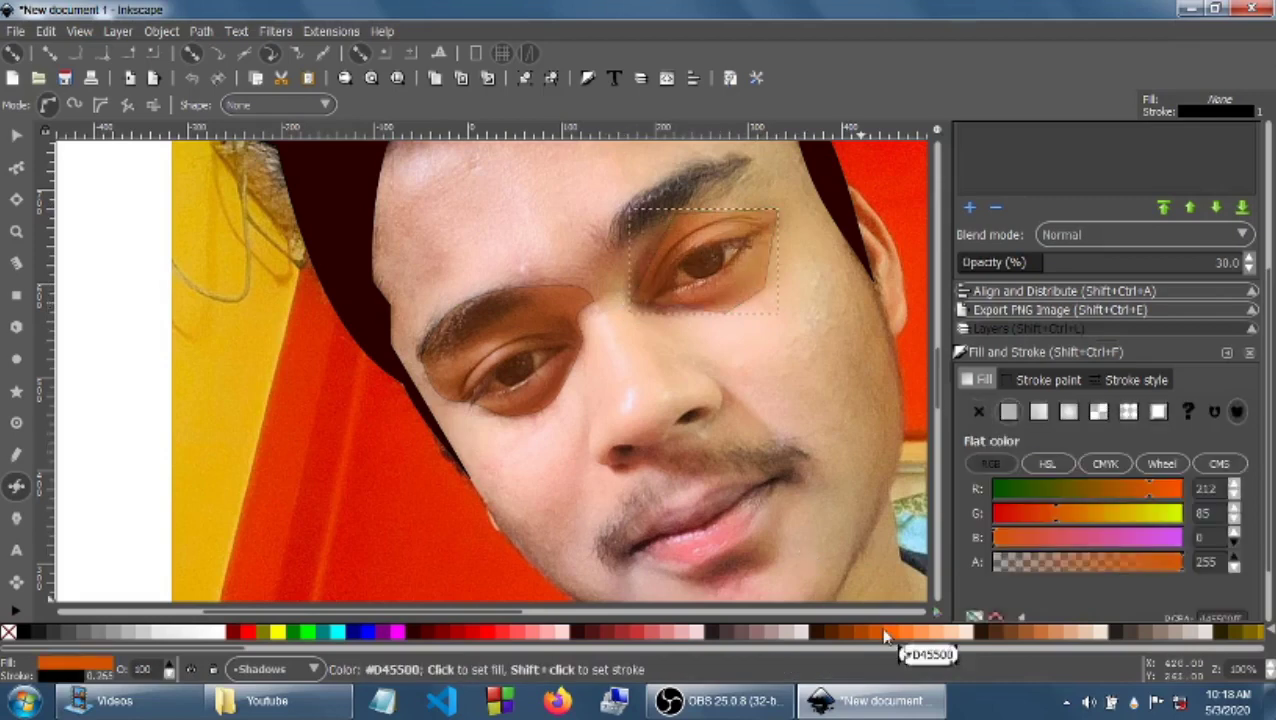
{"action": "left_click", "coordinate": [8, 632], "text": "shift"}
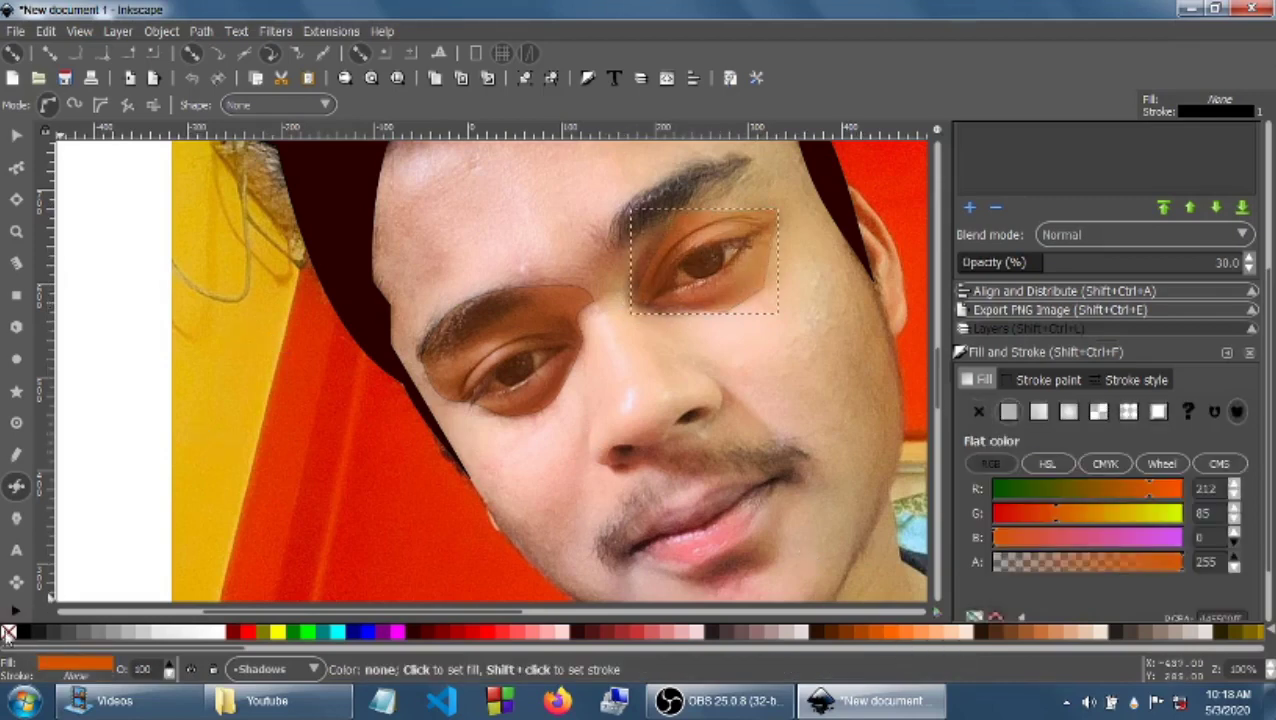
Step: Curve the right eye shadow's outline around the eye socket, and remove the stroke from the left eye's shadow shape
{"action": "left_click", "coordinate": [16, 167]}
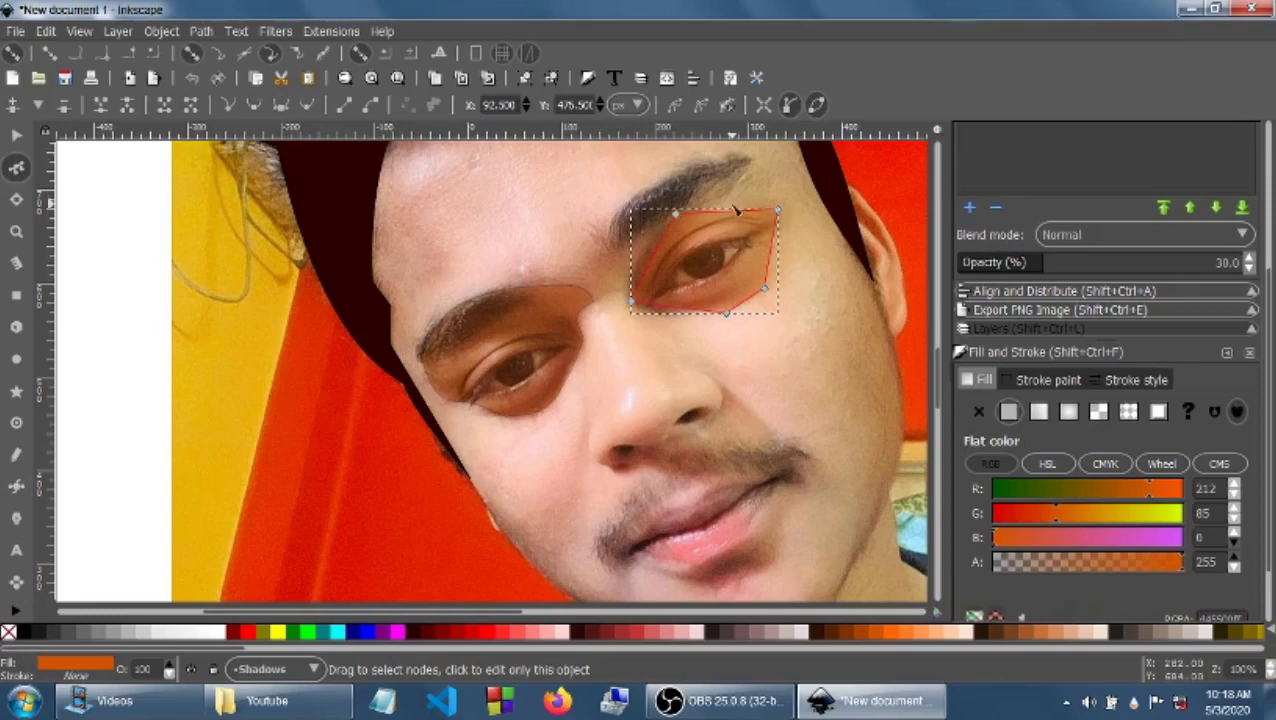
{"action": "left_click_drag", "start_coordinate": [749, 214], "coordinate": [738, 197]}
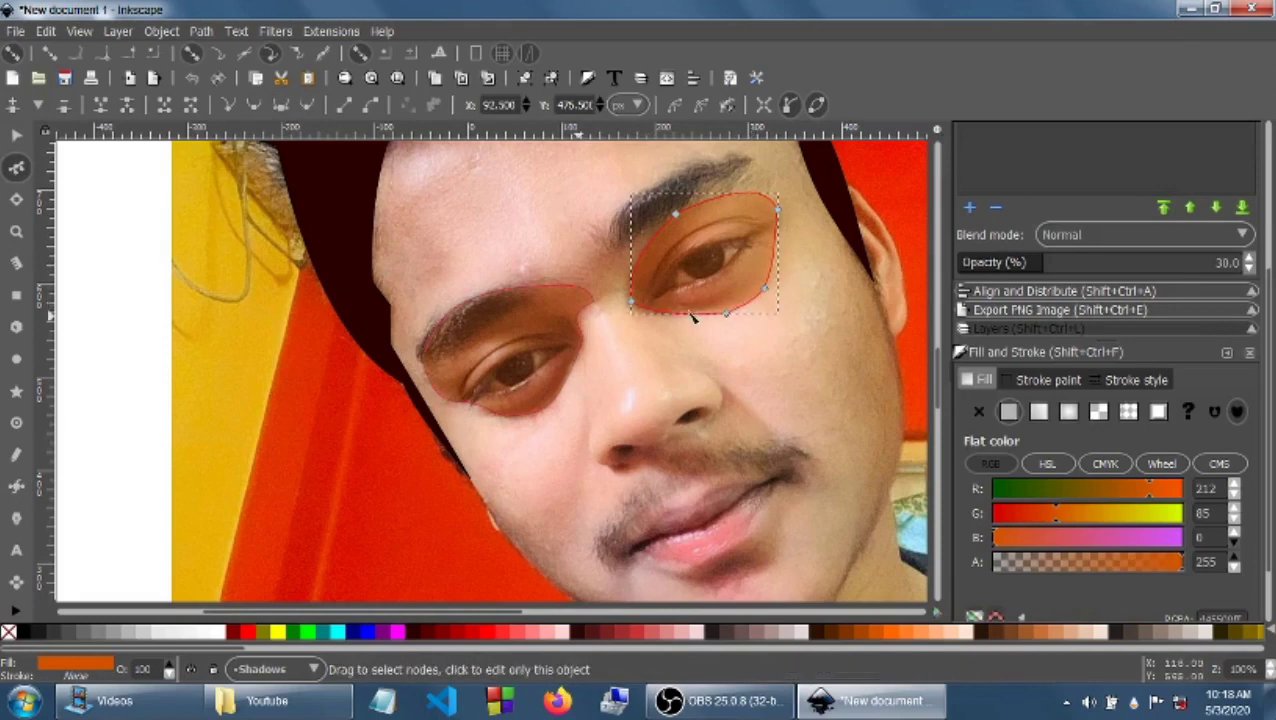
{"action": "left_click", "coordinate": [581, 319]}
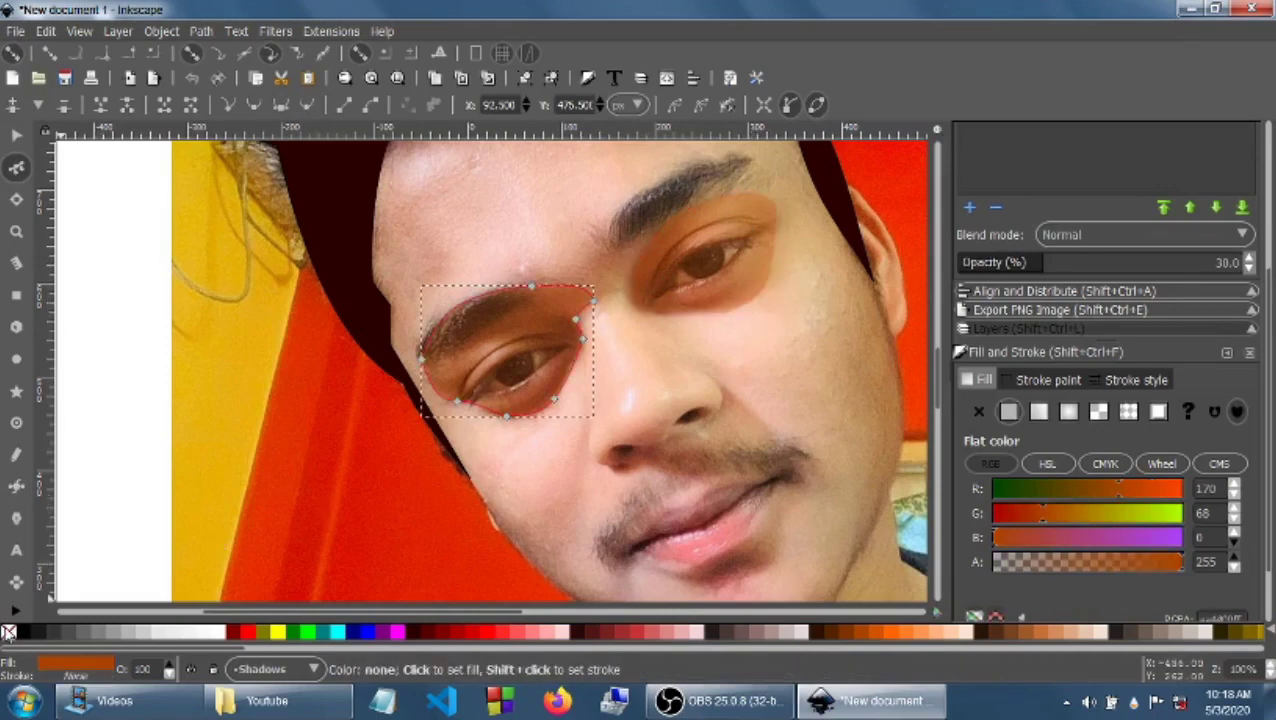
Step: Check both eye shadows against the Eyes & lips and Skin layers, and hide the Skin layer again
{"action": "key", "text": "shift+ctrl+l"}
{"action": "left_click", "coordinate": [967, 181]}
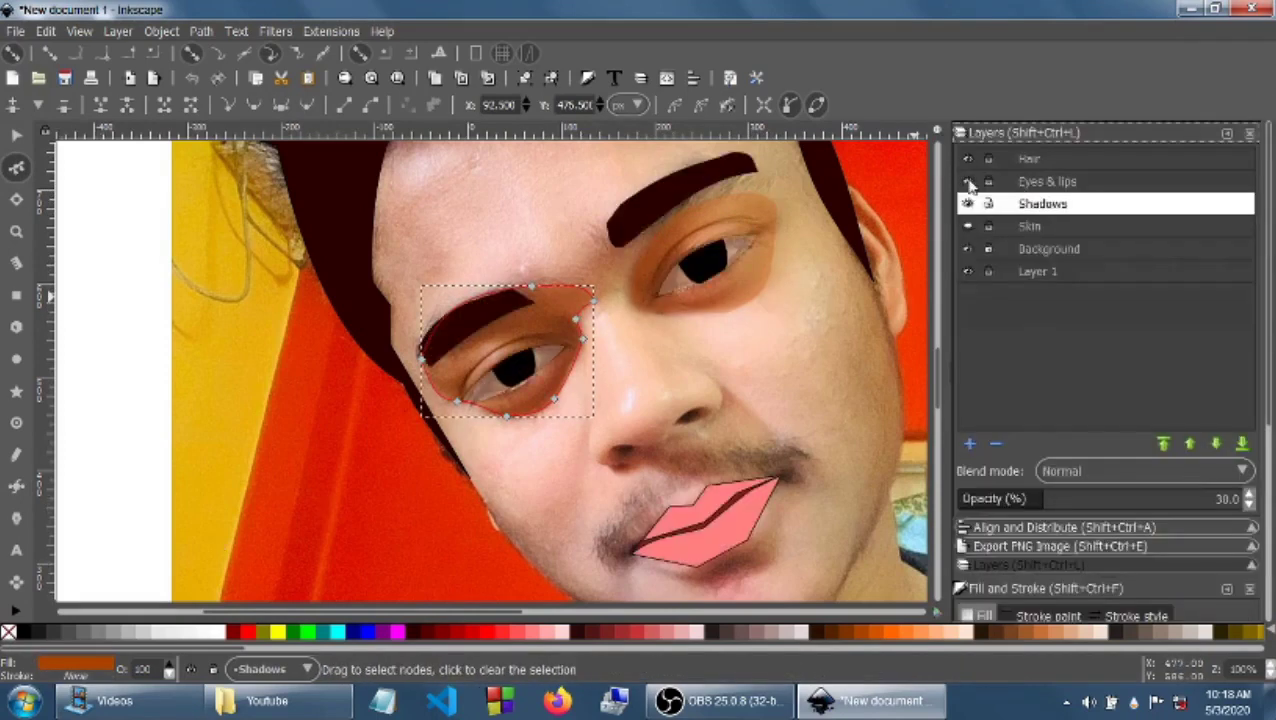
{"action": "left_click", "coordinate": [967, 226]}
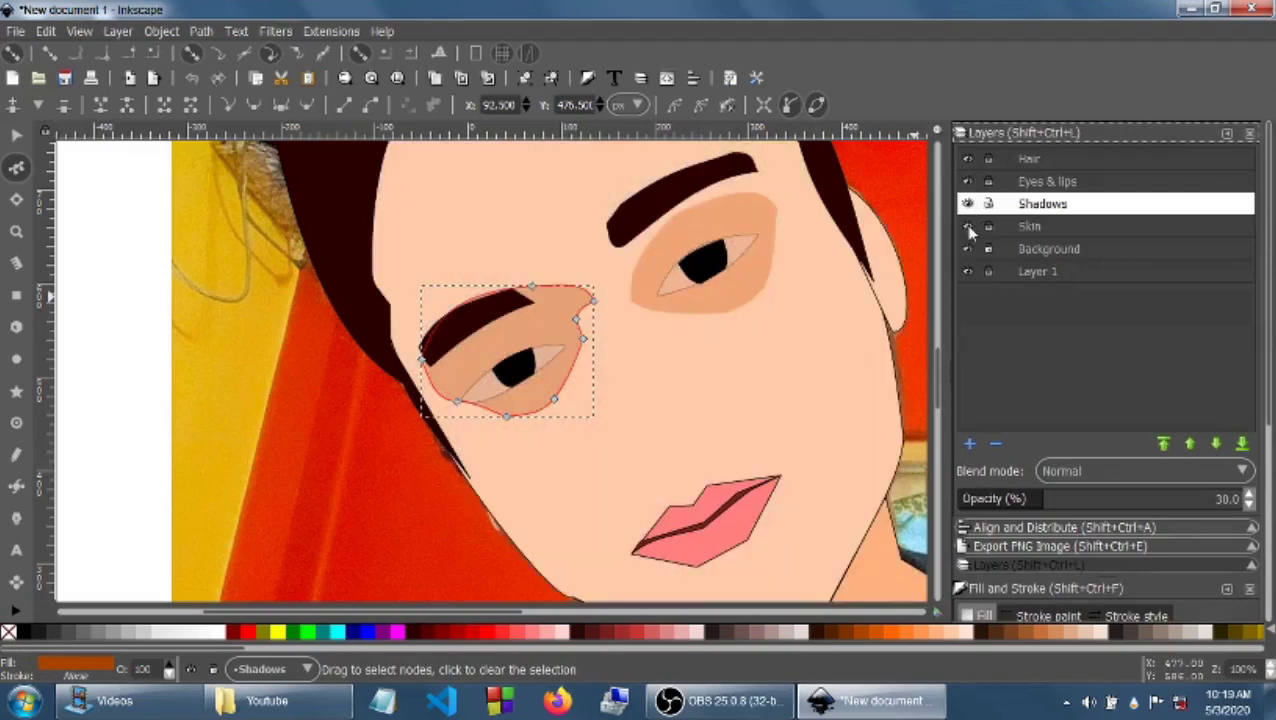
{"action": "left_click", "coordinate": [967, 227]}
Step: Make the Shadows layer current with nothing selected, and hide the Eyes & lips layer
{"action": "left_click", "coordinate": [953, 377]}
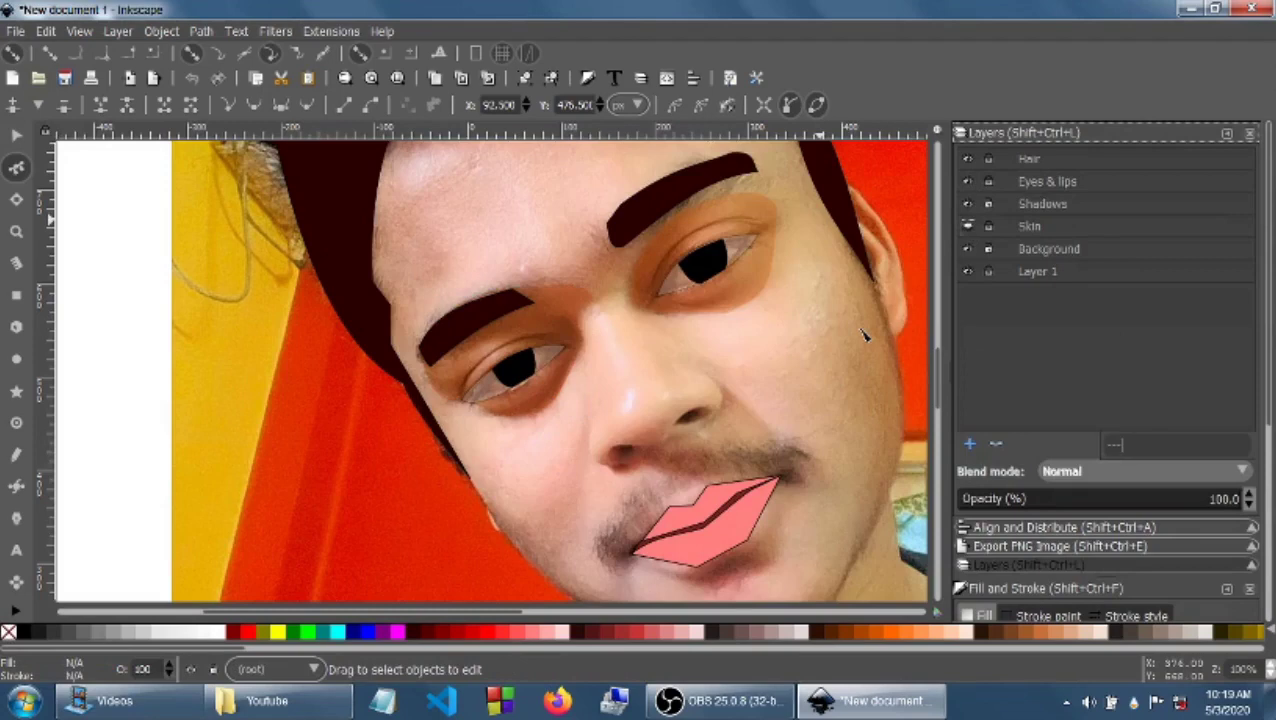
{"action": "left_click", "coordinate": [16, 135]}
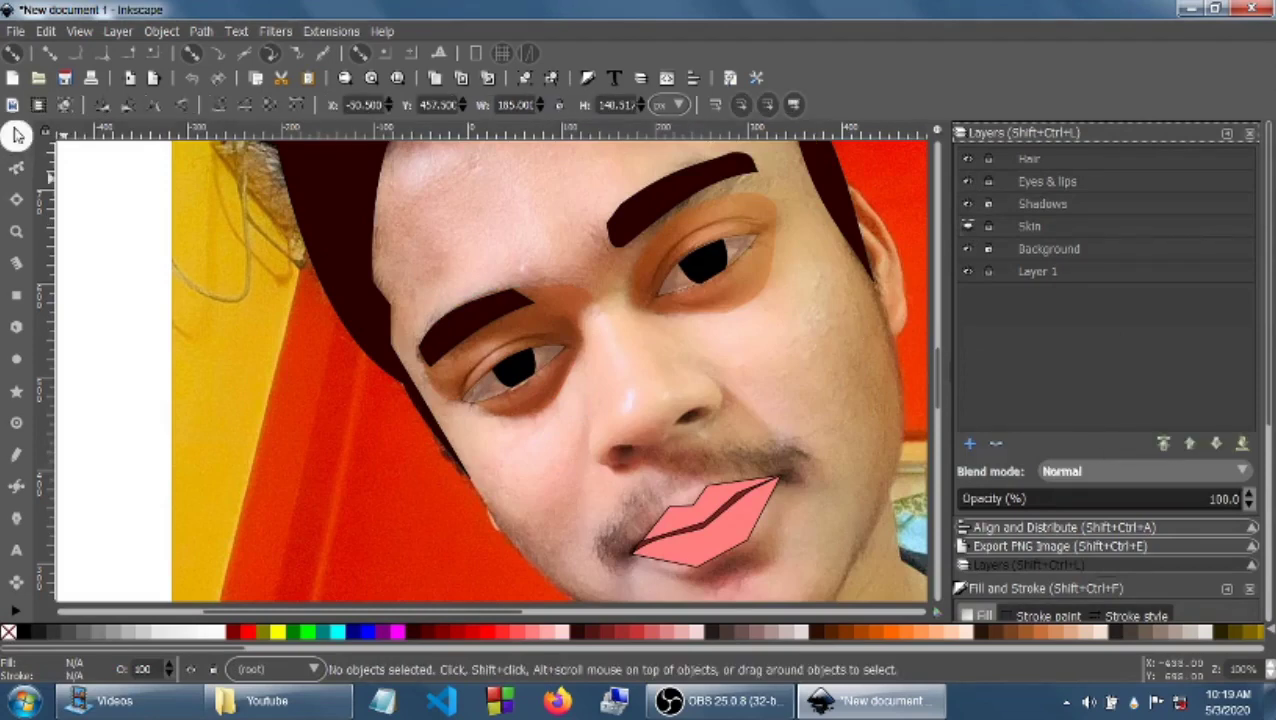
{"action": "left_click", "coordinate": [533, 362]}
{"action": "scroll", "coordinate": [533, 362], "scroll_direction": "down", "scroll_amount": 2}
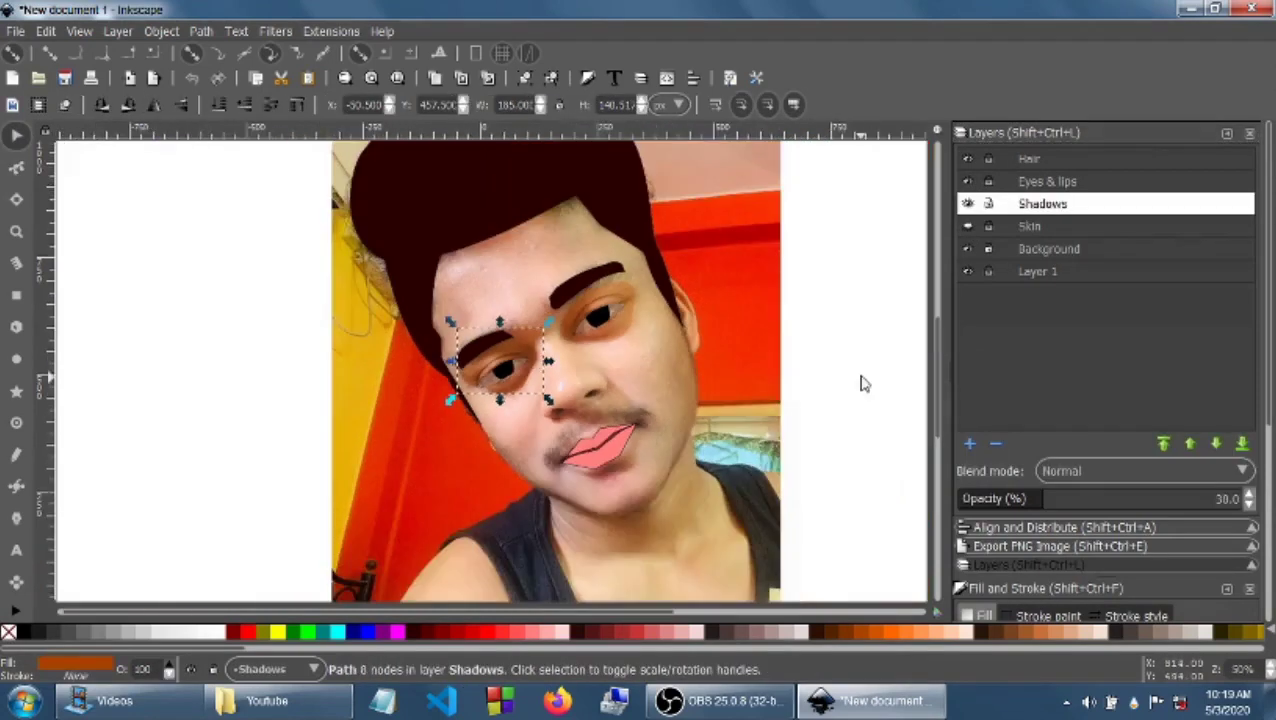
{"action": "left_click", "coordinate": [855, 385]}
{"action": "left_click", "coordinate": [967, 181]}
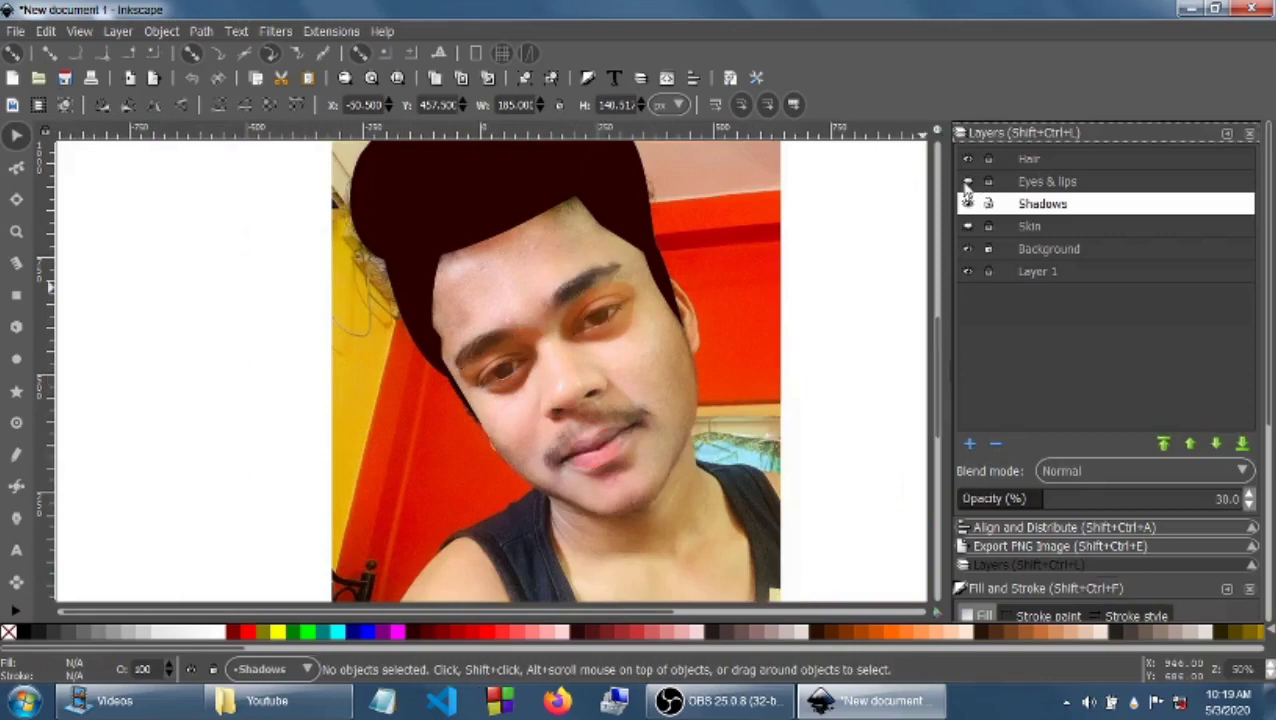
Step: Trace a closed shape along the forehead hairline and down the cheek beside the ear to the jaw, and fill it with bright orange
{"action": "left_click", "coordinate": [16, 487]}
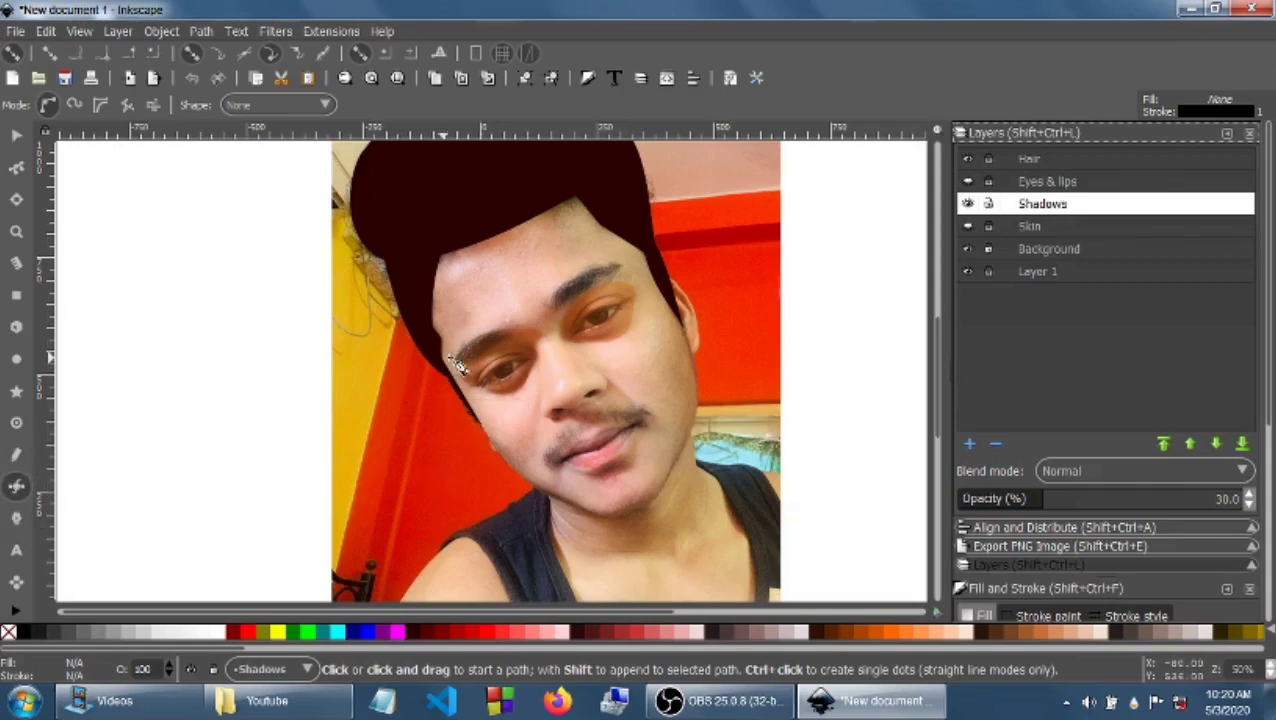
{"action": "left_click", "coordinate": [441, 357]}
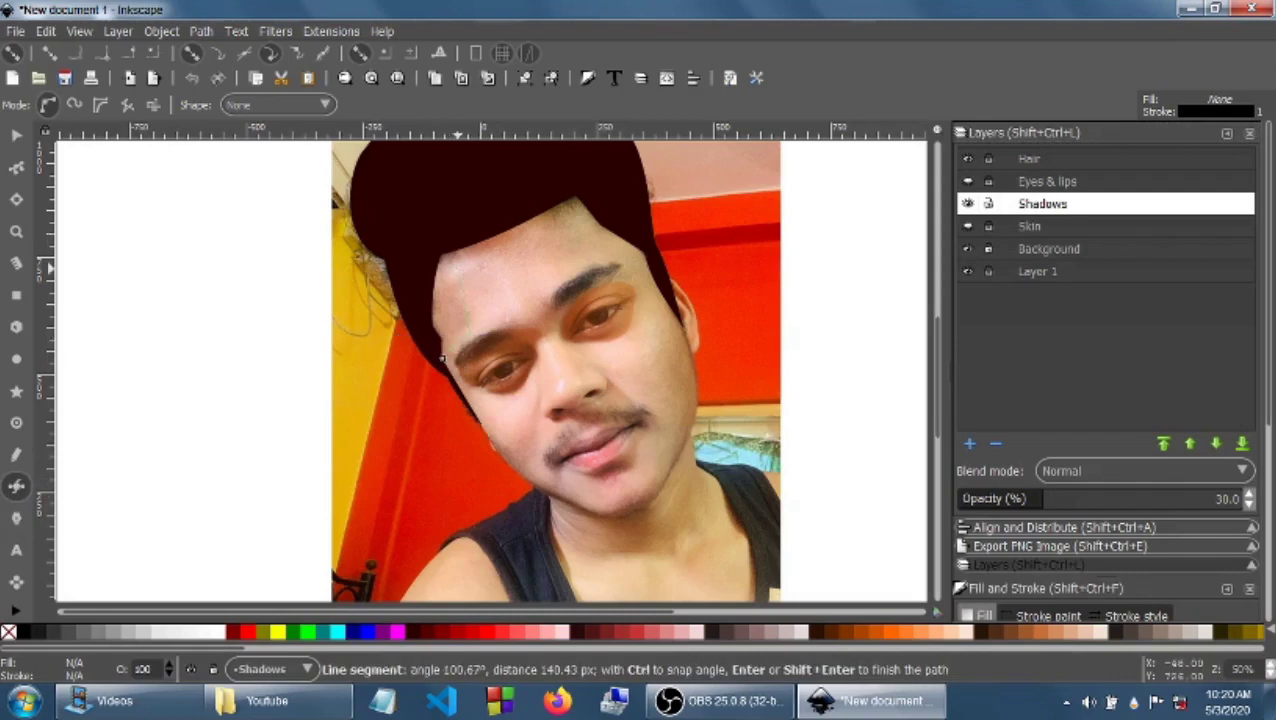
{"action": "left_click", "coordinate": [616, 266]}
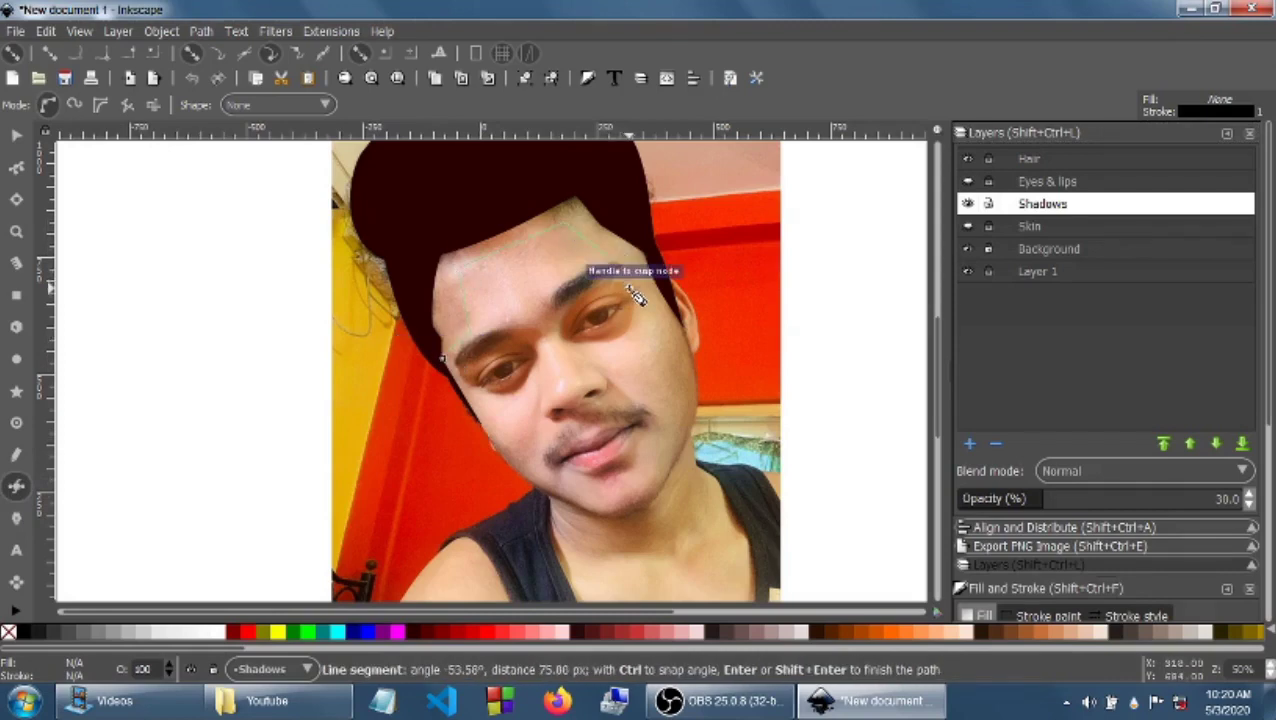
{"action": "left_click", "coordinate": [668, 358]}
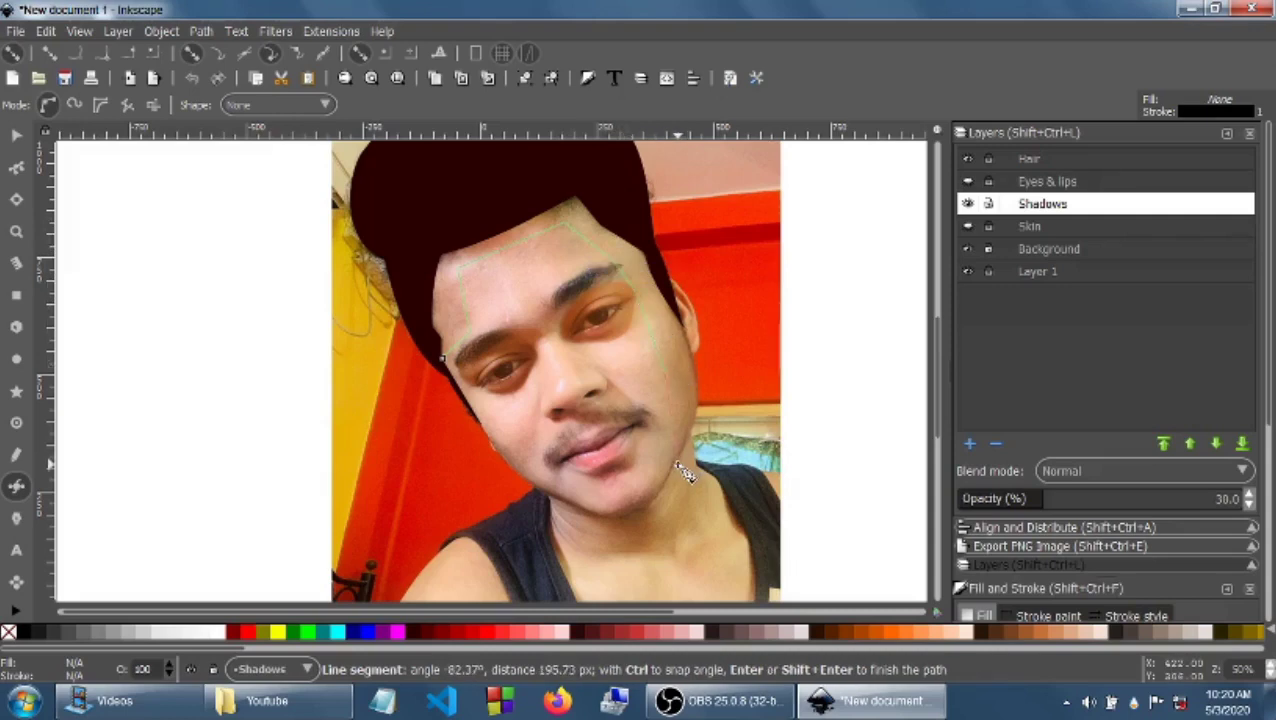
{"action": "left_click", "coordinate": [676, 460]}
{"action": "left_click", "coordinate": [699, 406]}
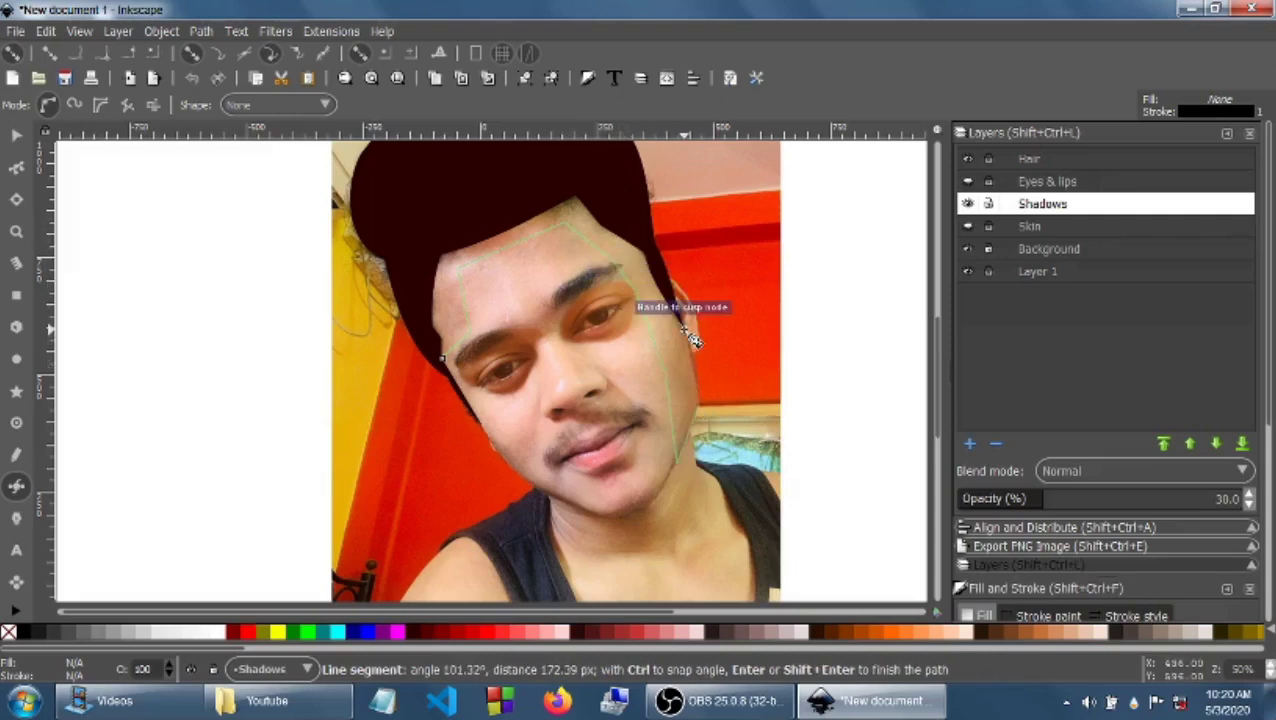
{"action": "left_click", "coordinate": [684, 330]}
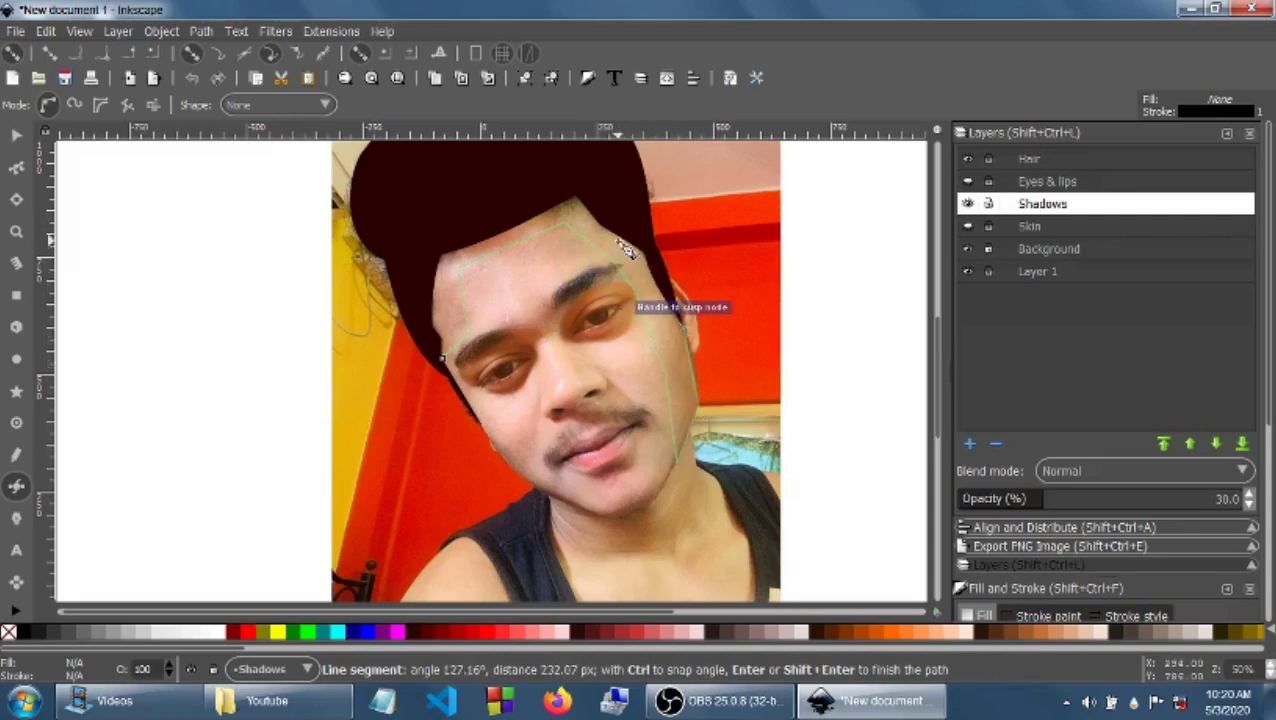
{"action": "left_click", "coordinate": [575, 197]}
{"action": "left_click", "coordinate": [440, 252]}
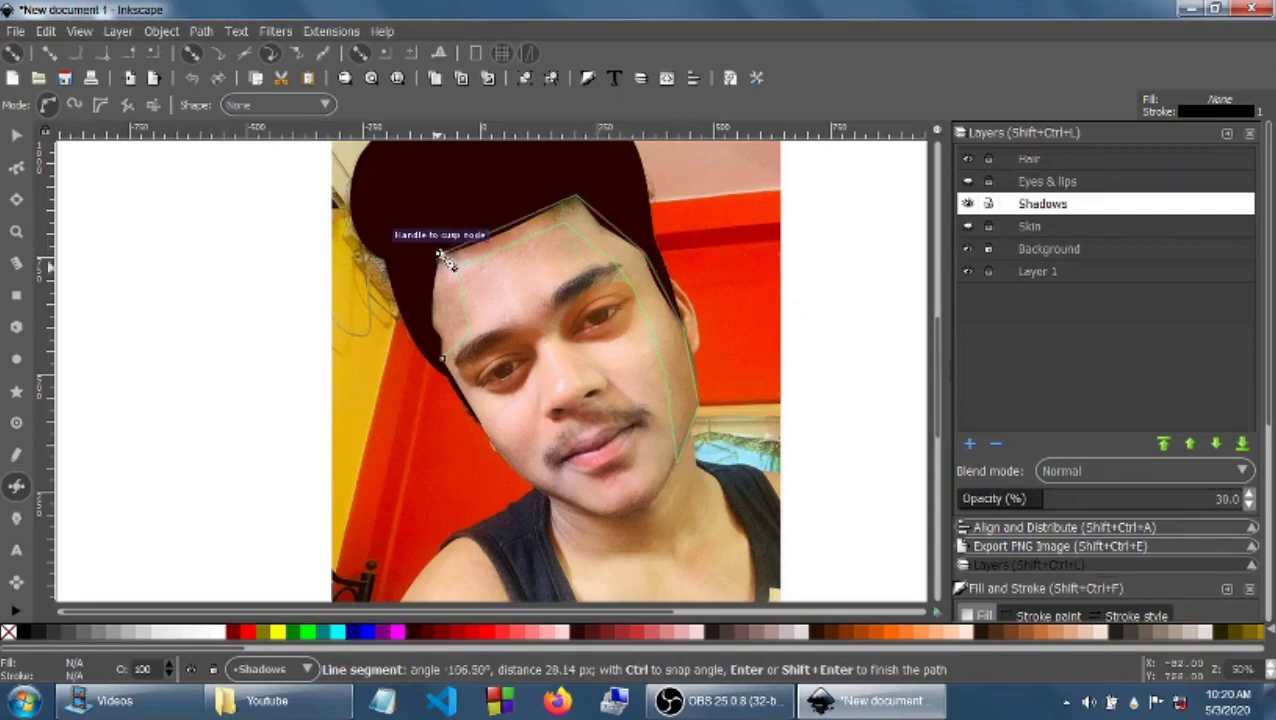
{"action": "left_click", "coordinate": [443, 360]}
{"action": "left_click", "coordinate": [862, 634]}
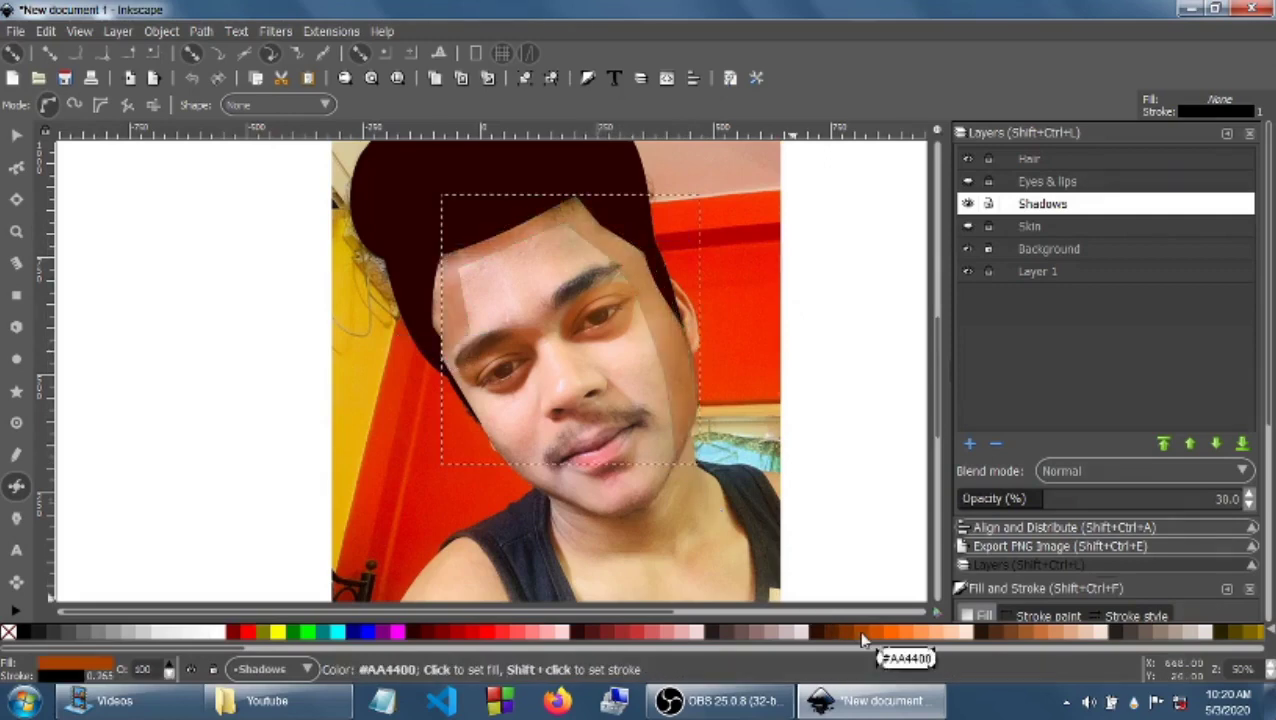
{"action": "left_click", "coordinate": [889, 634]}
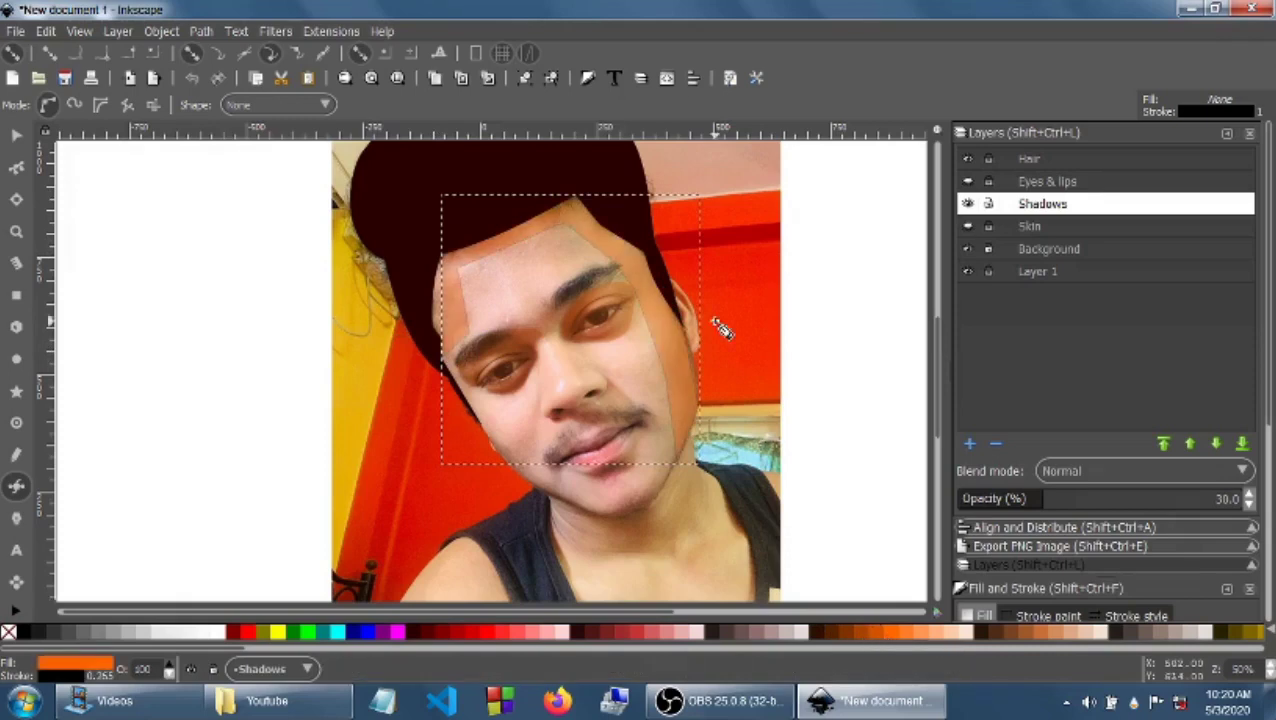
Step: Curve the face shadow's segments to follow the forehead, temple and cheek, and move its lowest node onto the jawline
{"action": "left_click", "coordinate": [16, 167]}
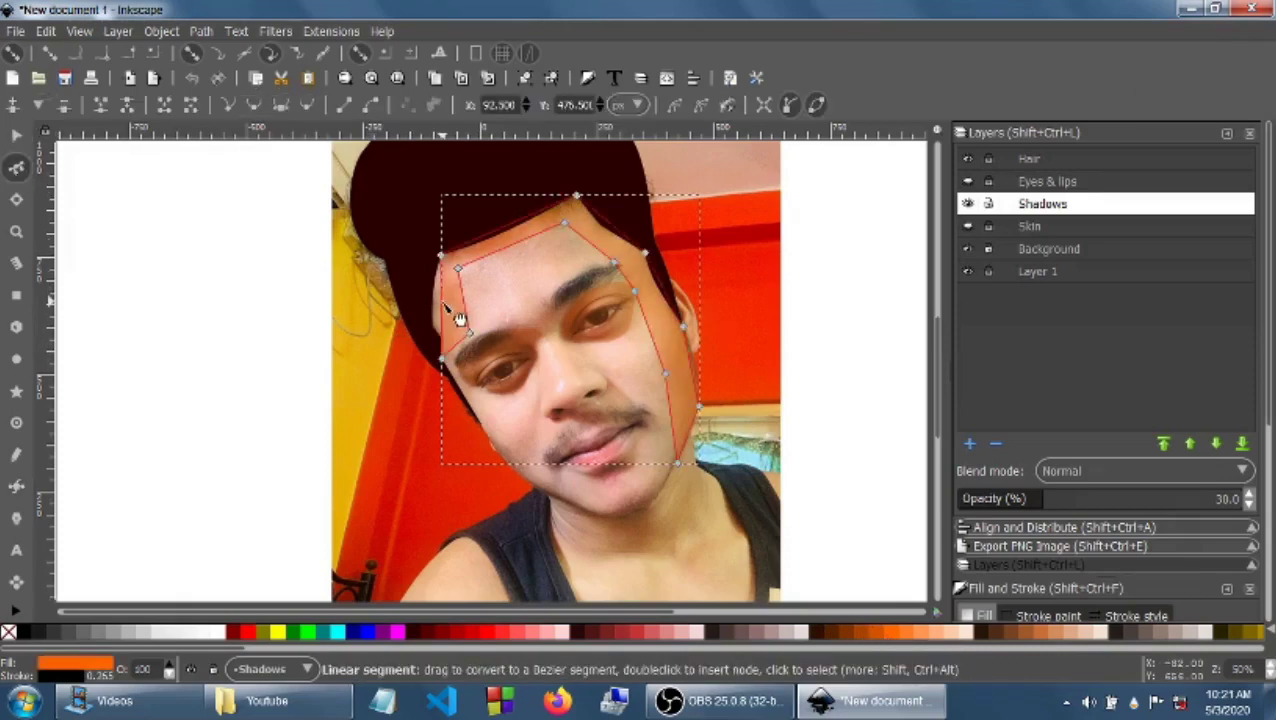
{"action": "mouse_move", "coordinate": [447, 316]}
{"action": "left_mouse_down"}
{"action": "mouse_move", "coordinate": [468, 296]}
{"action": "mouse_move", "coordinate": [455, 302]}
{"action": "left_mouse_up"}
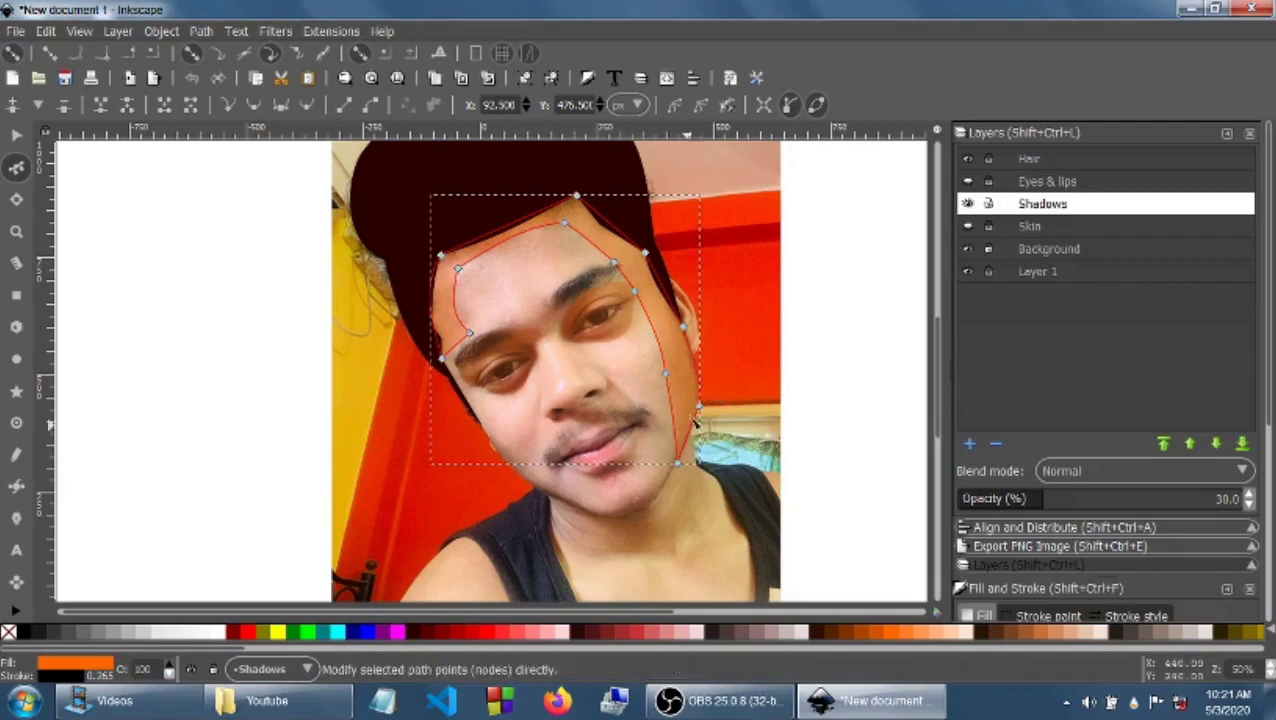
{"action": "left_click_drag", "start_coordinate": [684, 470], "coordinate": [678, 476]}
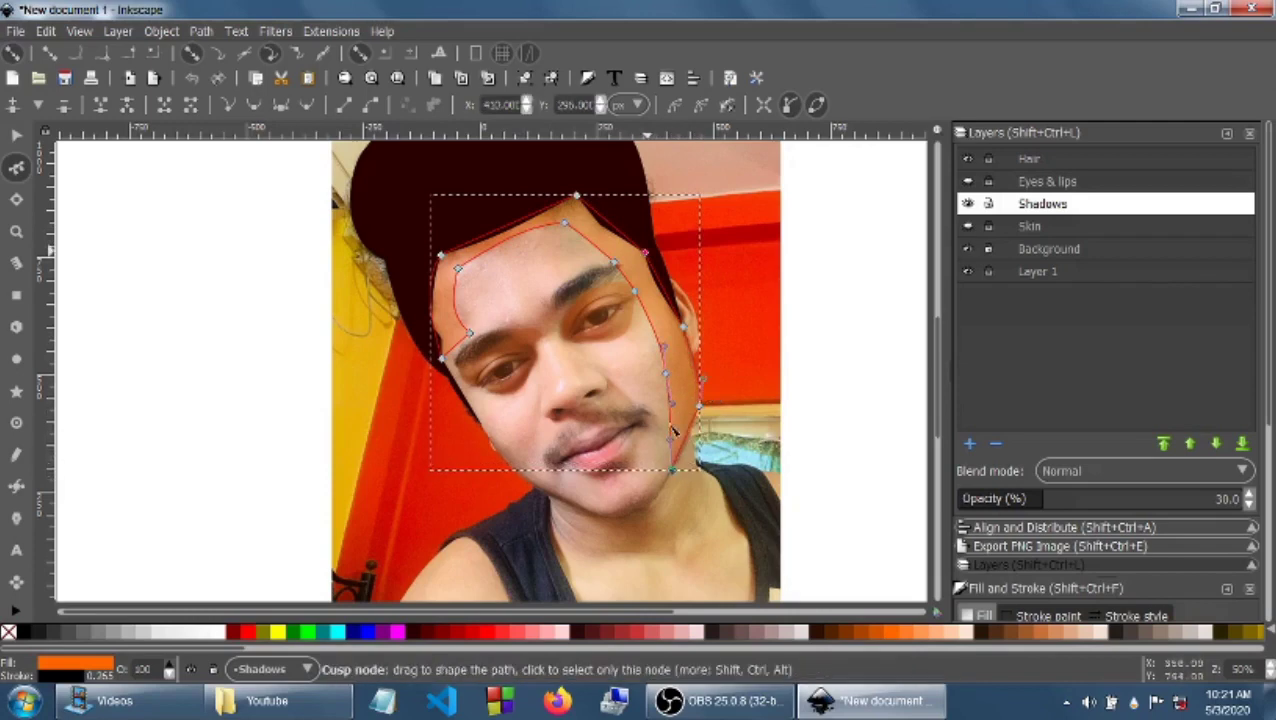
Step: Show the Eyes & lips and Skin layers to check the face shadow against them
{"action": "left_click", "coordinate": [966, 182]}
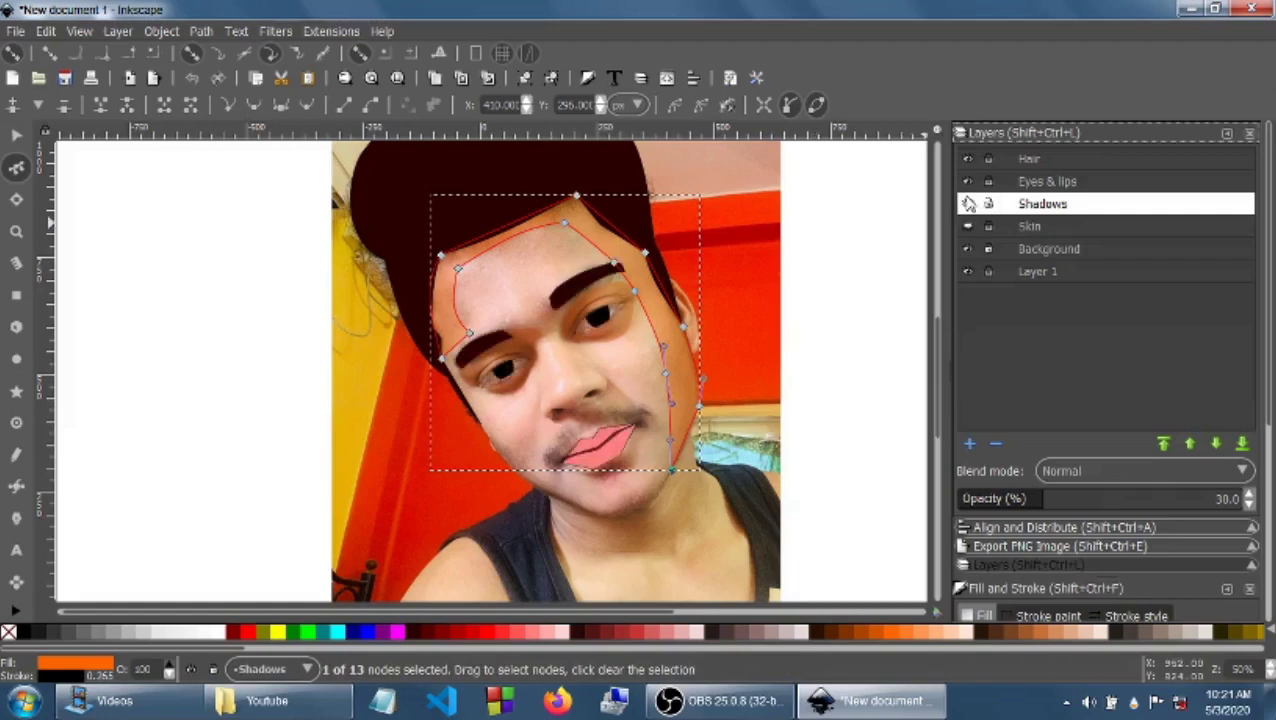
{"action": "left_click", "coordinate": [967, 203]}
{"action": "left_click", "coordinate": [967, 227]}
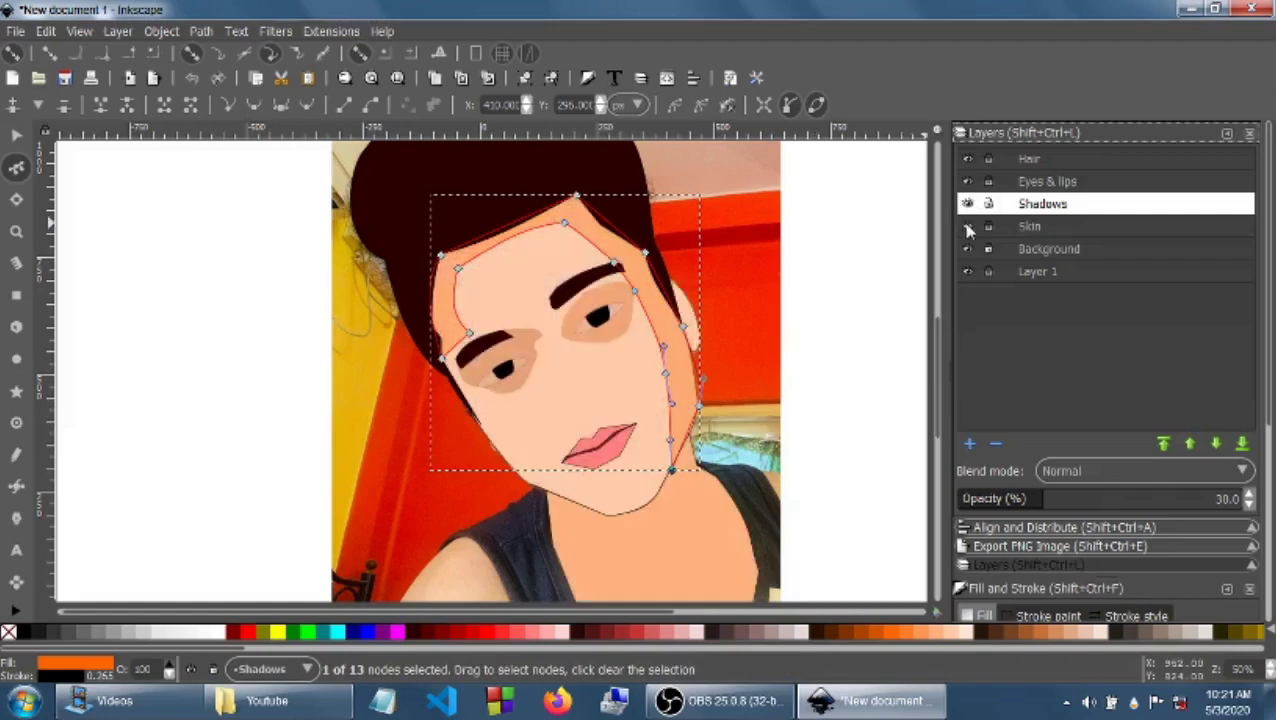
{"action": "left_click", "coordinate": [967, 182]}
{"action": "left_click", "coordinate": [966, 184]}
Step: Delete the shadow shapes around both eyes
{"action": "left_click", "coordinate": [17, 136]}
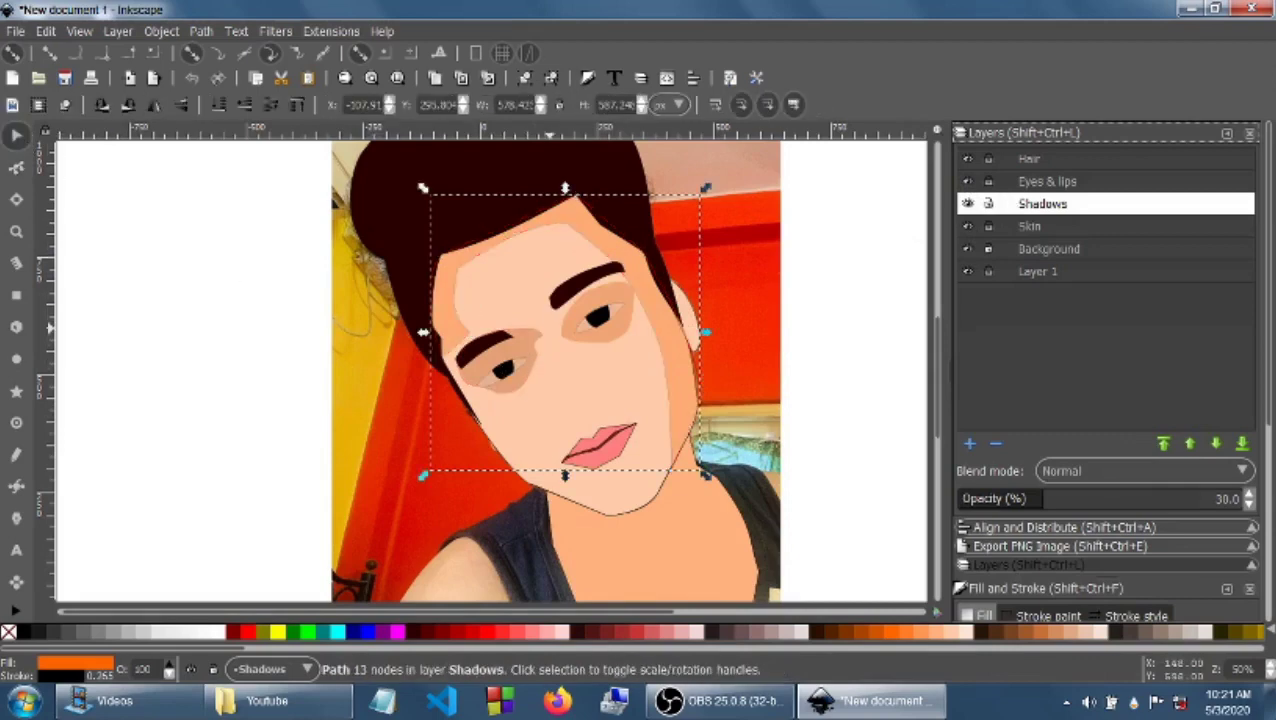
{"action": "left_click", "coordinate": [535, 343]}
{"action": "key", "text": "Delete"}
{"action": "left_click", "coordinate": [563, 333]}
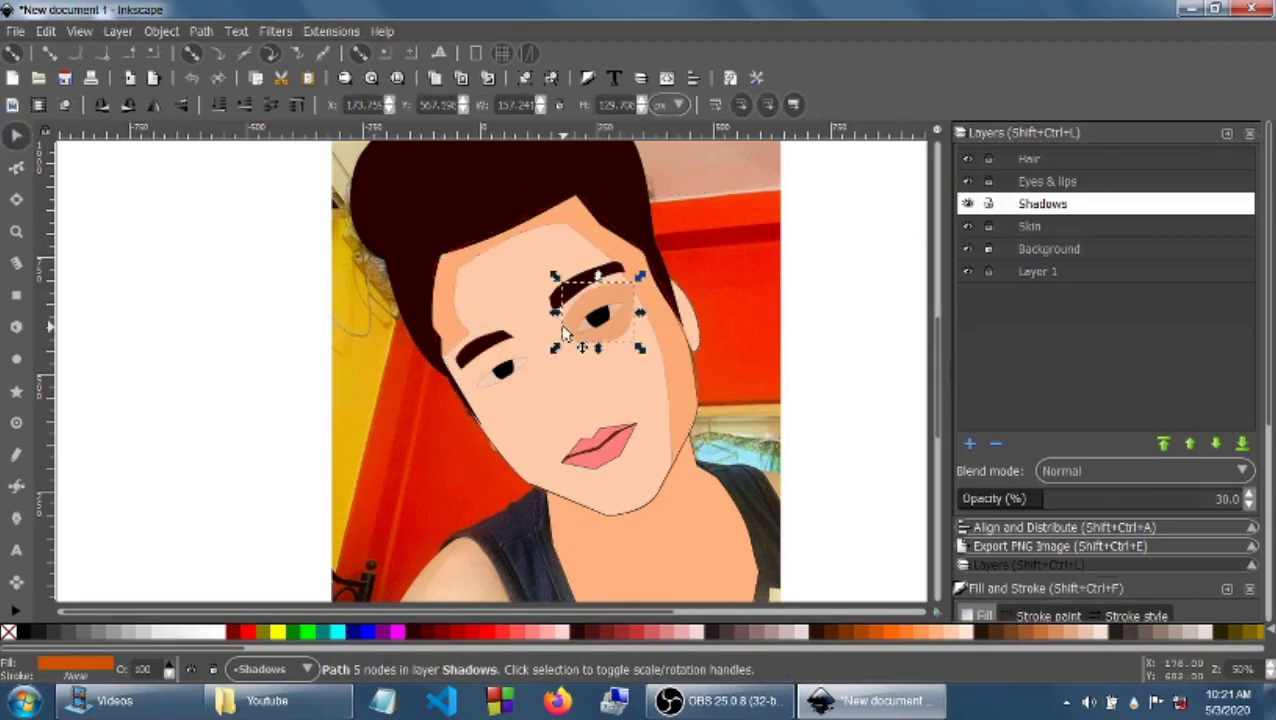
{"action": "key", "text": "Delete"}
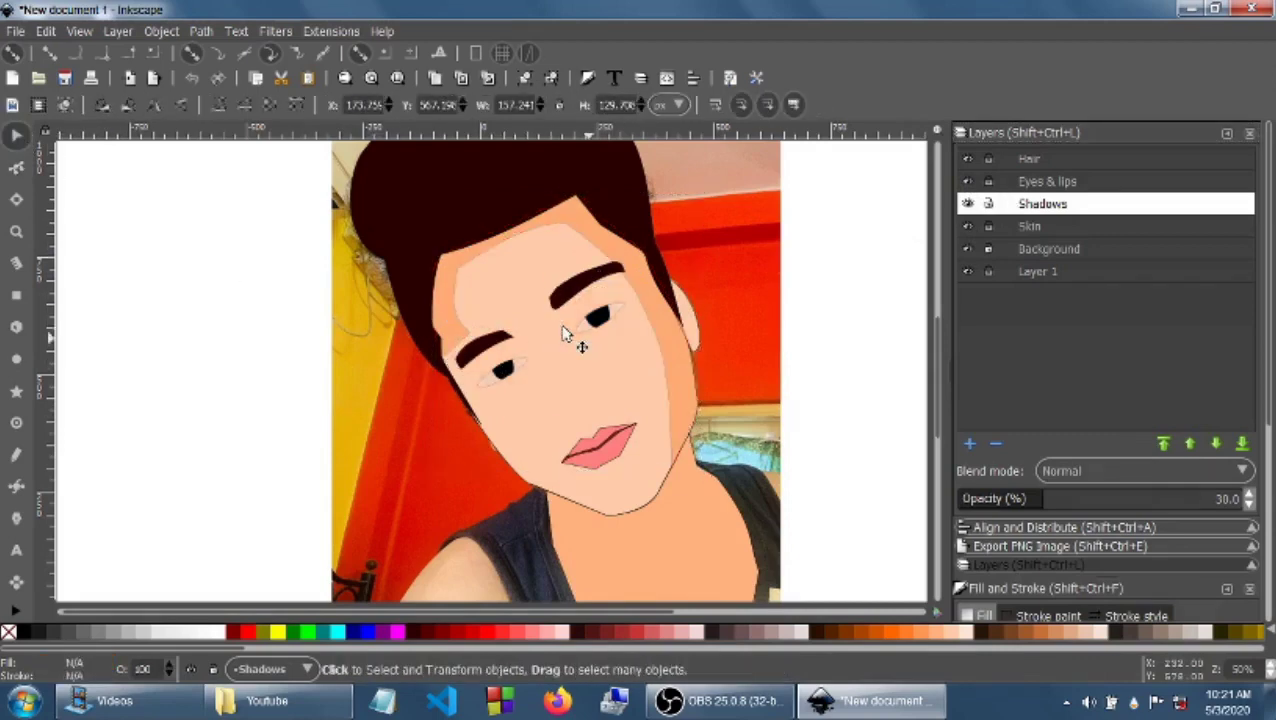
Step: Remove the stroke from the face shadow shape and hide the Skin layer
{"action": "left_click", "coordinate": [452, 290]}
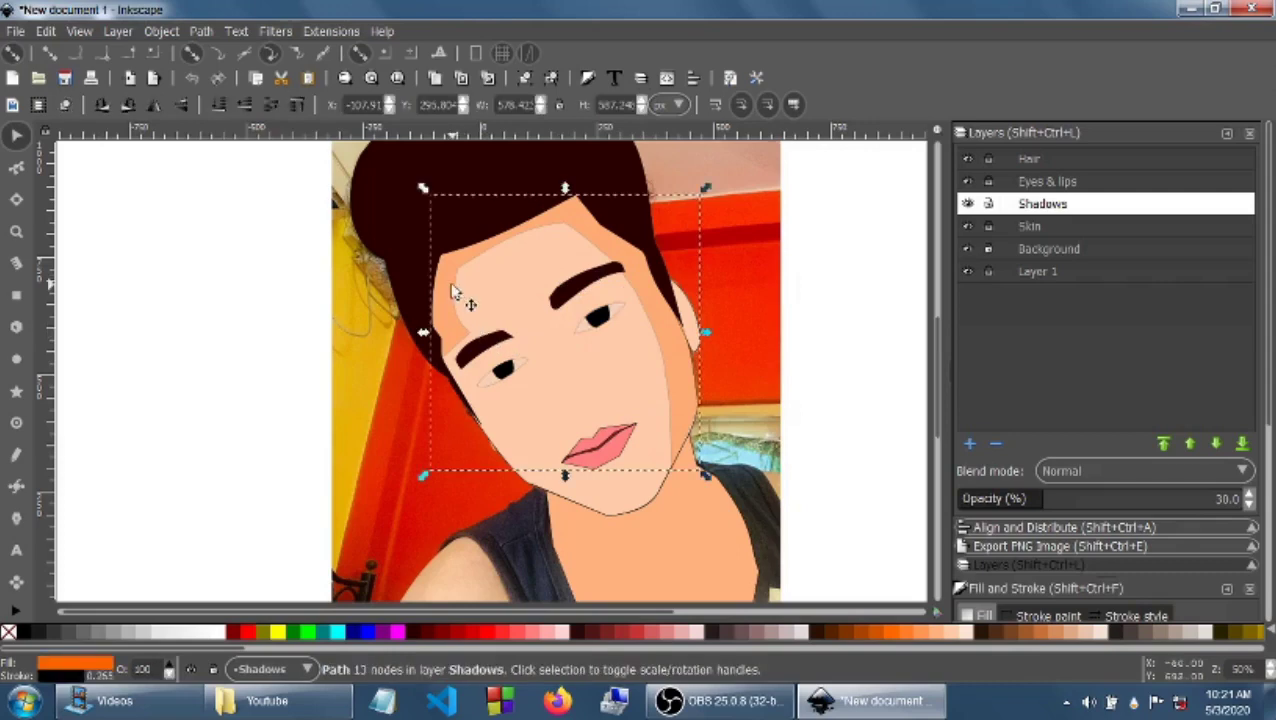
{"action": "left_click", "coordinate": [9, 632], "text": "shift"}
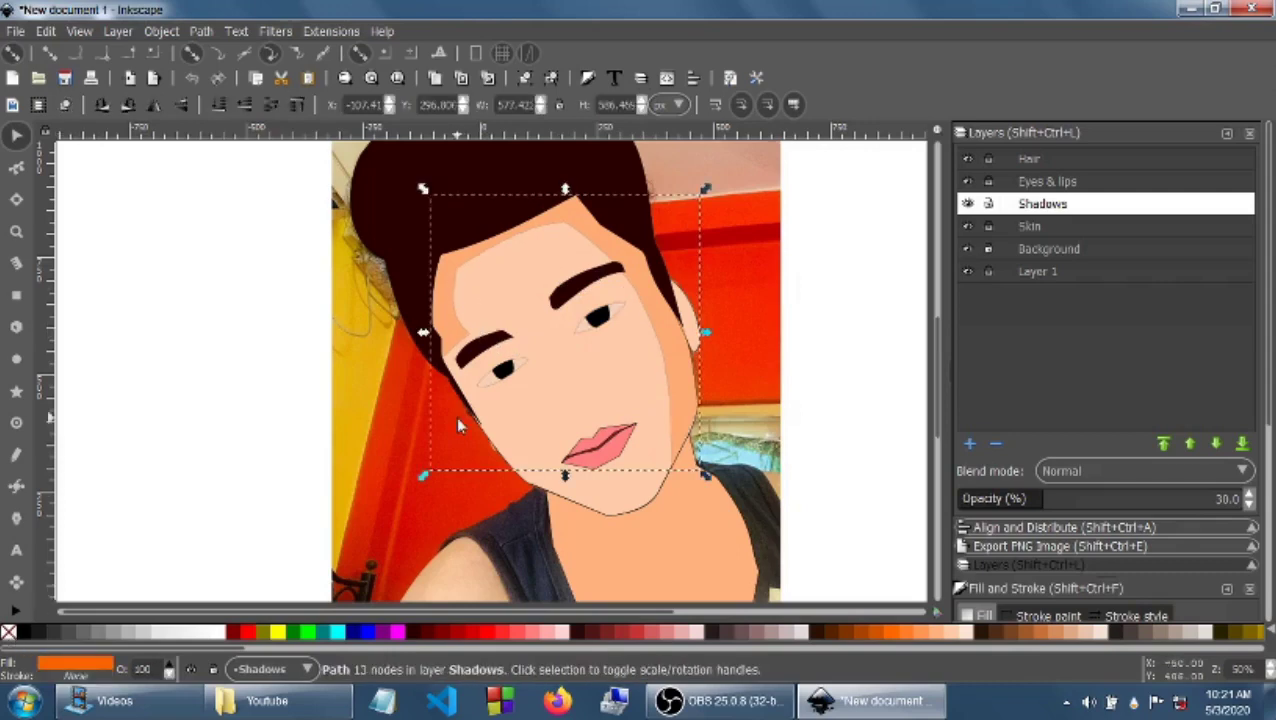
{"action": "left_click", "coordinate": [968, 228]}
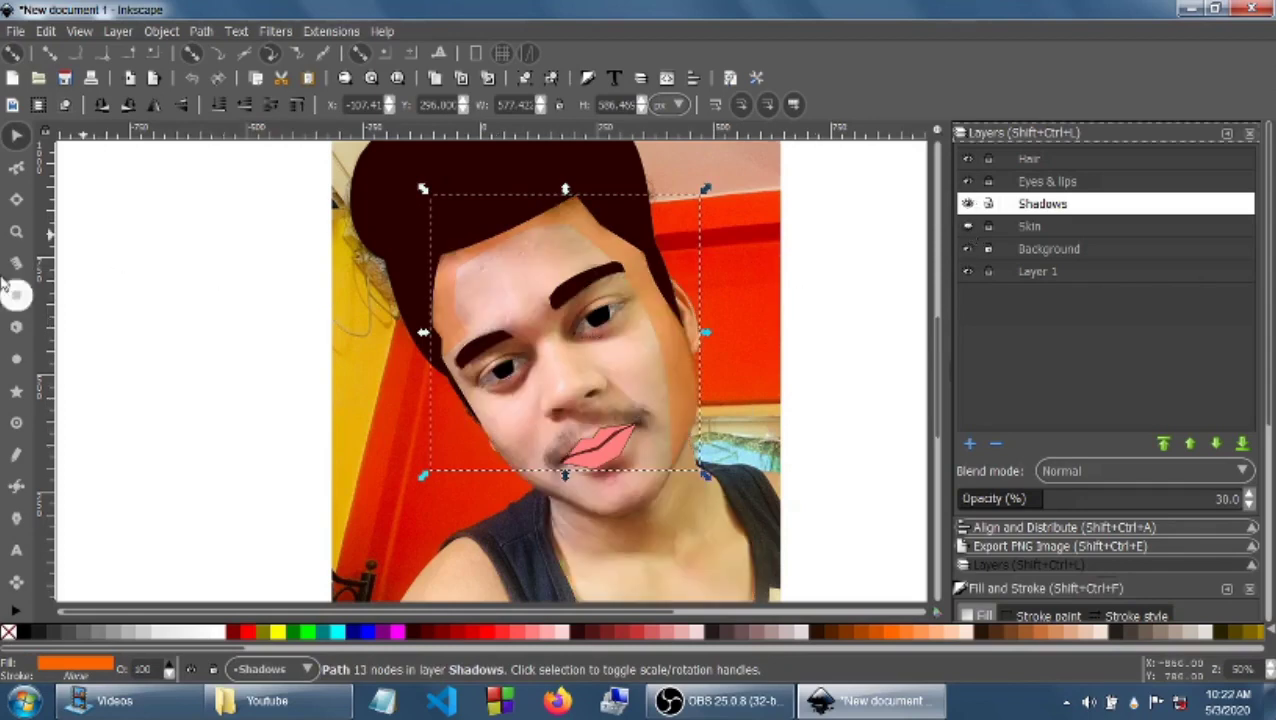
Step: Trace a closed shadow shape under the nose and down to the mouth corner, fill it with orange FF6600 and remove its stroke
{"action": "left_click", "coordinate": [16, 485]}
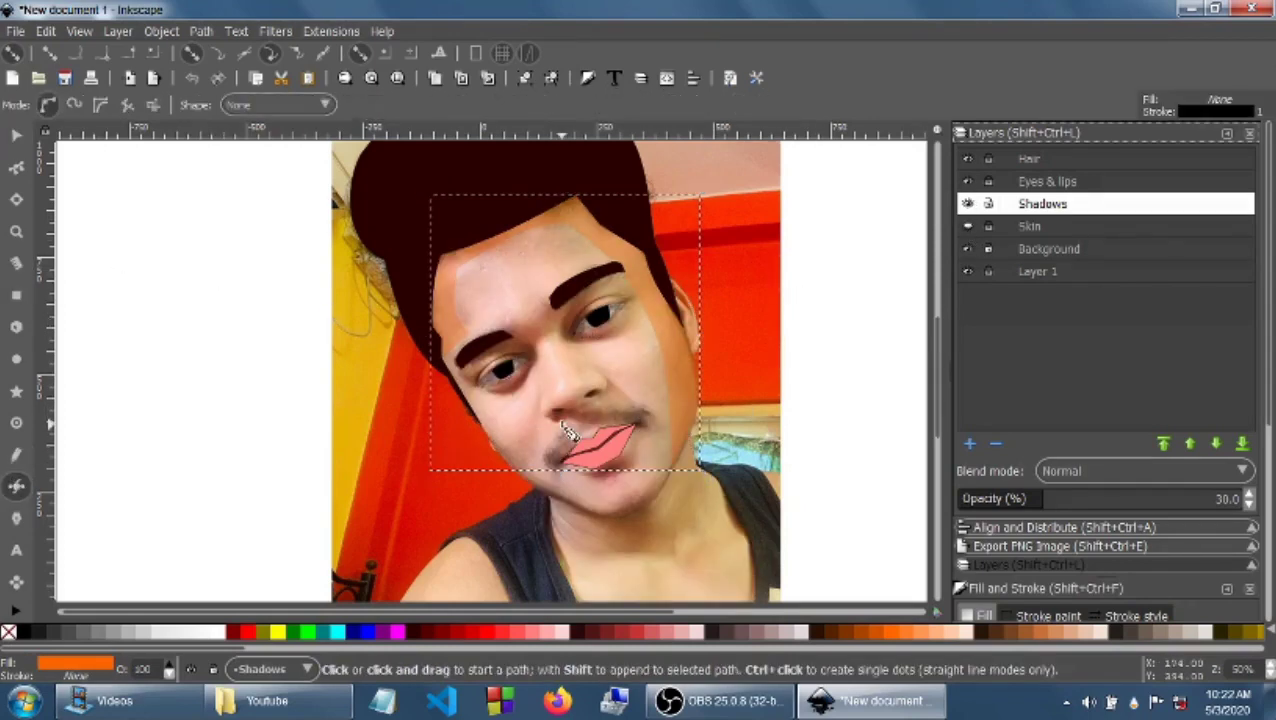
{"action": "left_click", "coordinate": [546, 420]}
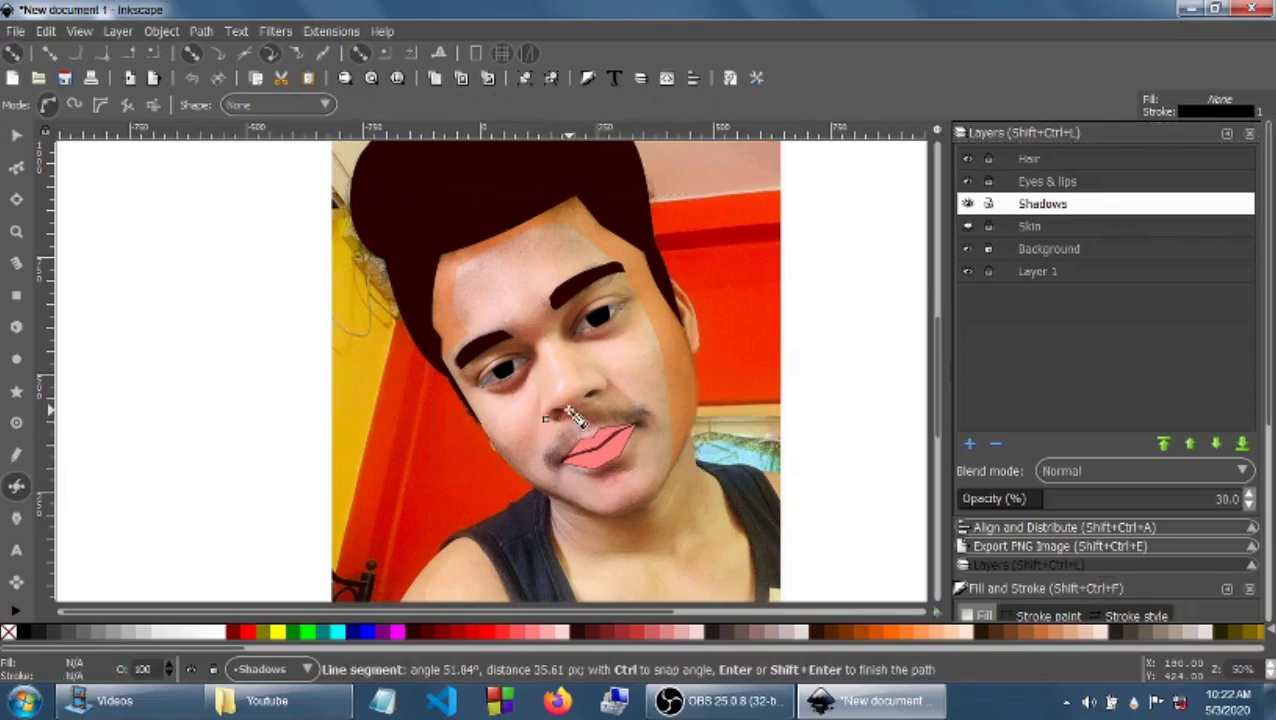
{"action": "left_click", "coordinate": [587, 412]}
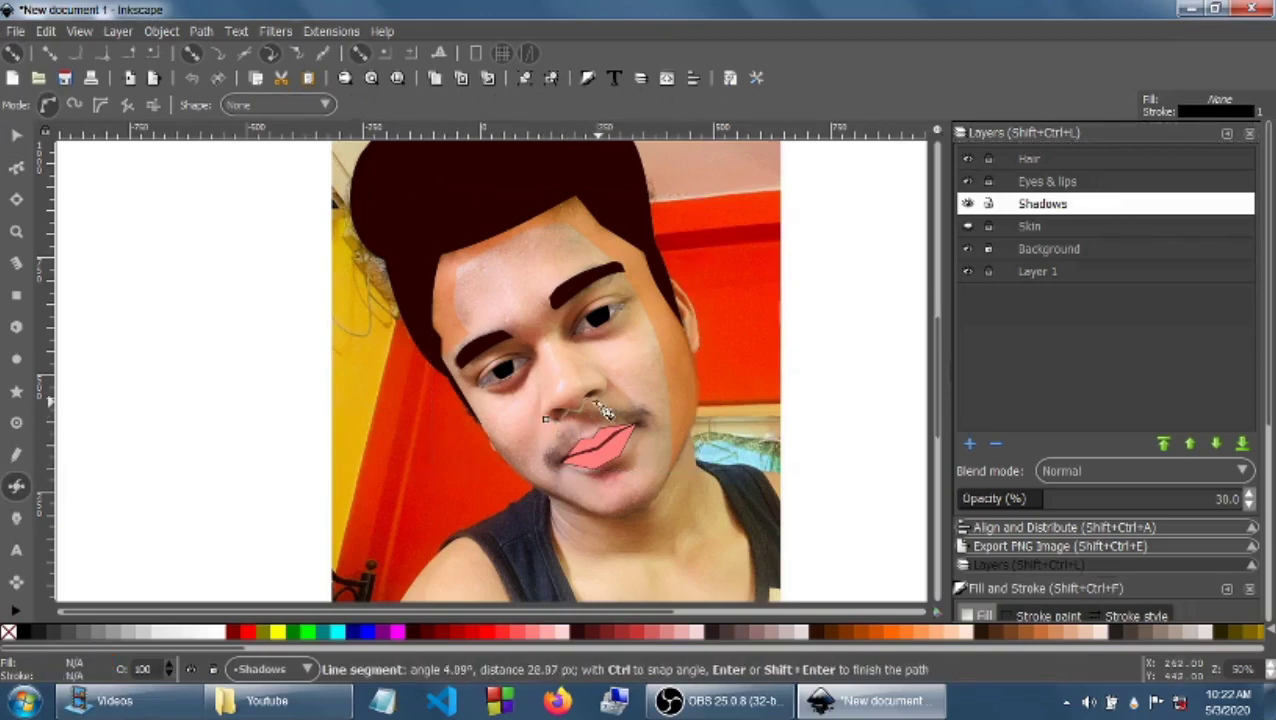
{"action": "left_click", "coordinate": [605, 401]}
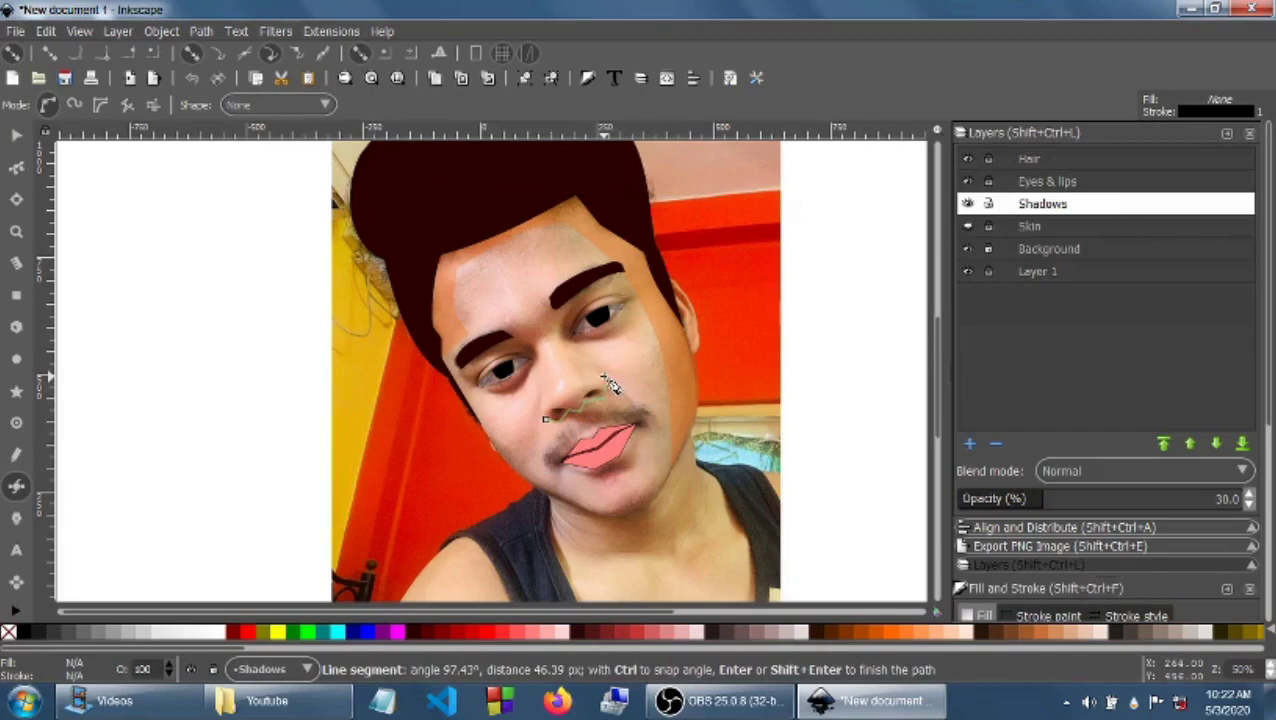
{"action": "scroll", "coordinate": [610, 386], "scroll_direction": "up", "scroll_amount": 2, "text": "ctrl"}
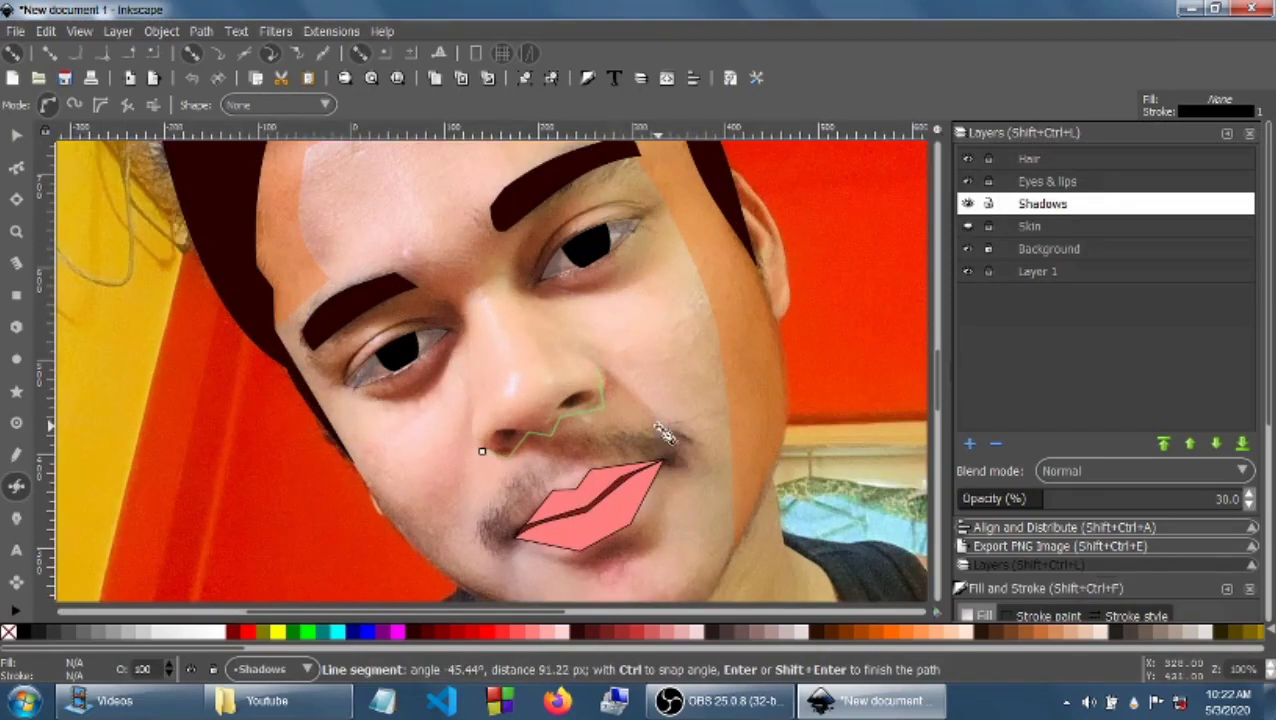
{"action": "left_click", "coordinate": [678, 448]}
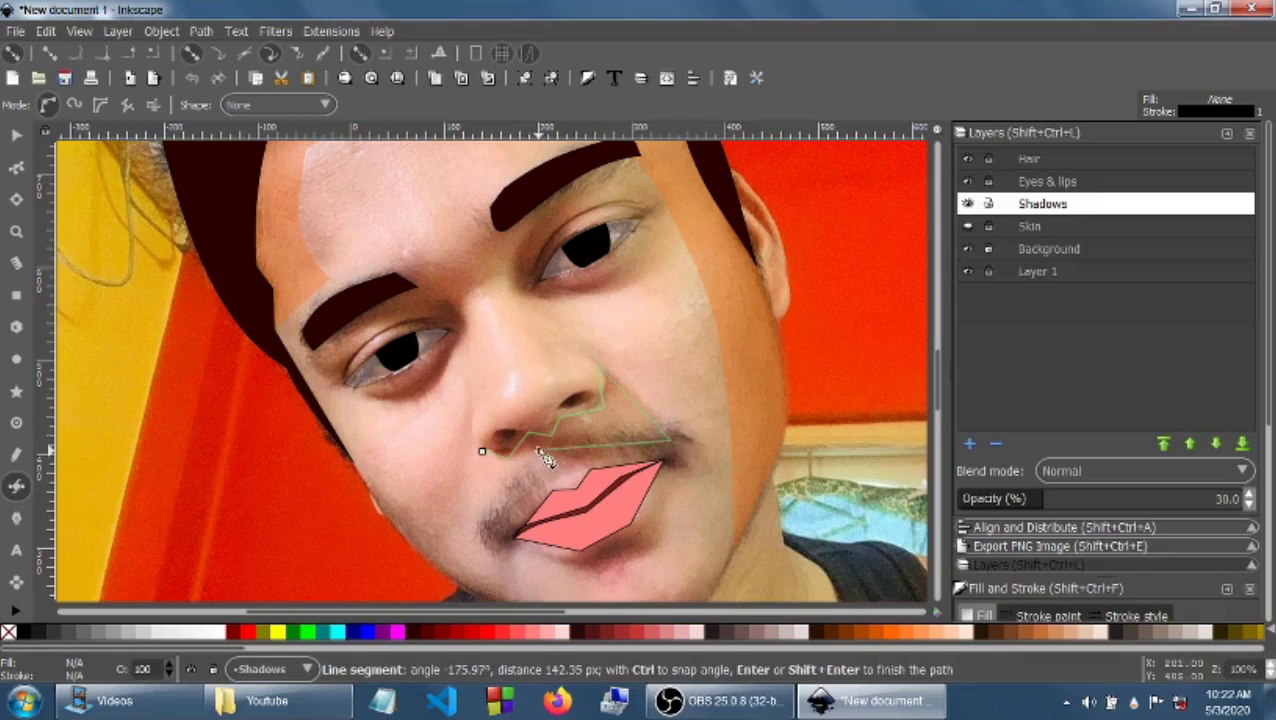
{"action": "left_click", "coordinate": [545, 455]}
{"action": "left_click", "coordinate": [483, 452]}
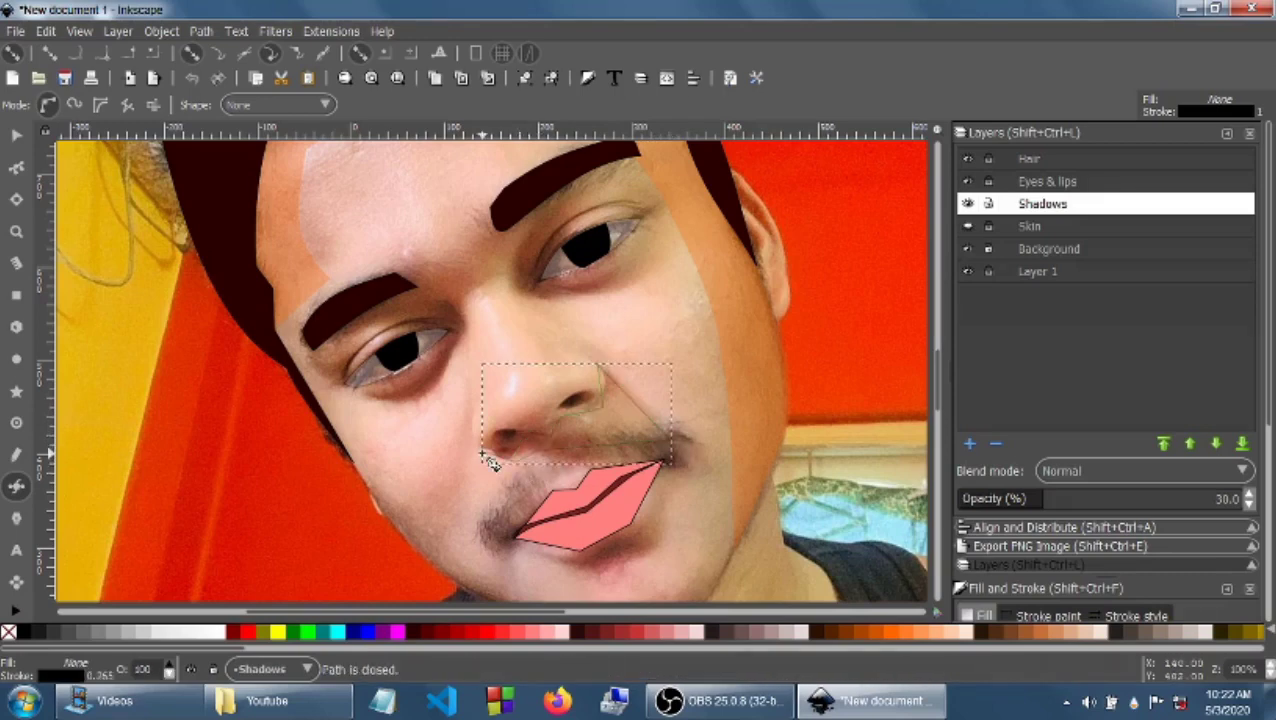
{"action": "left_click", "coordinate": [908, 636]}
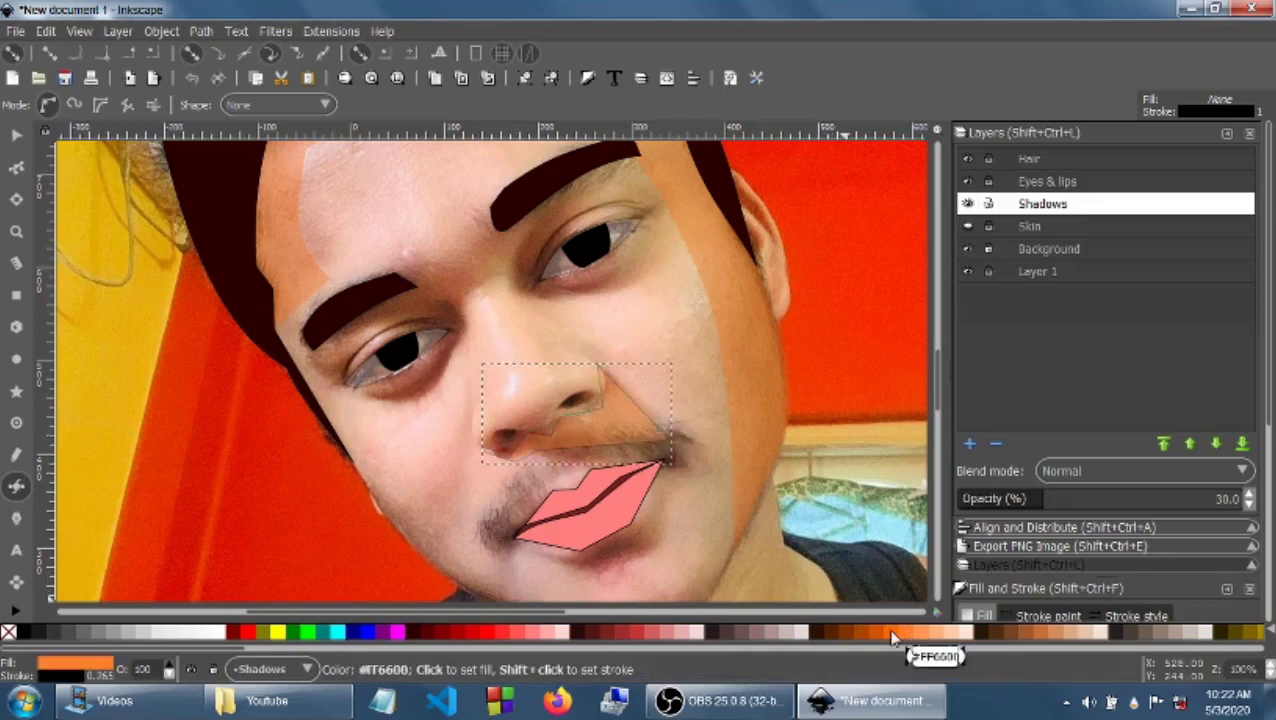
{"action": "left_click", "coordinate": [8, 632], "text": "shift"}
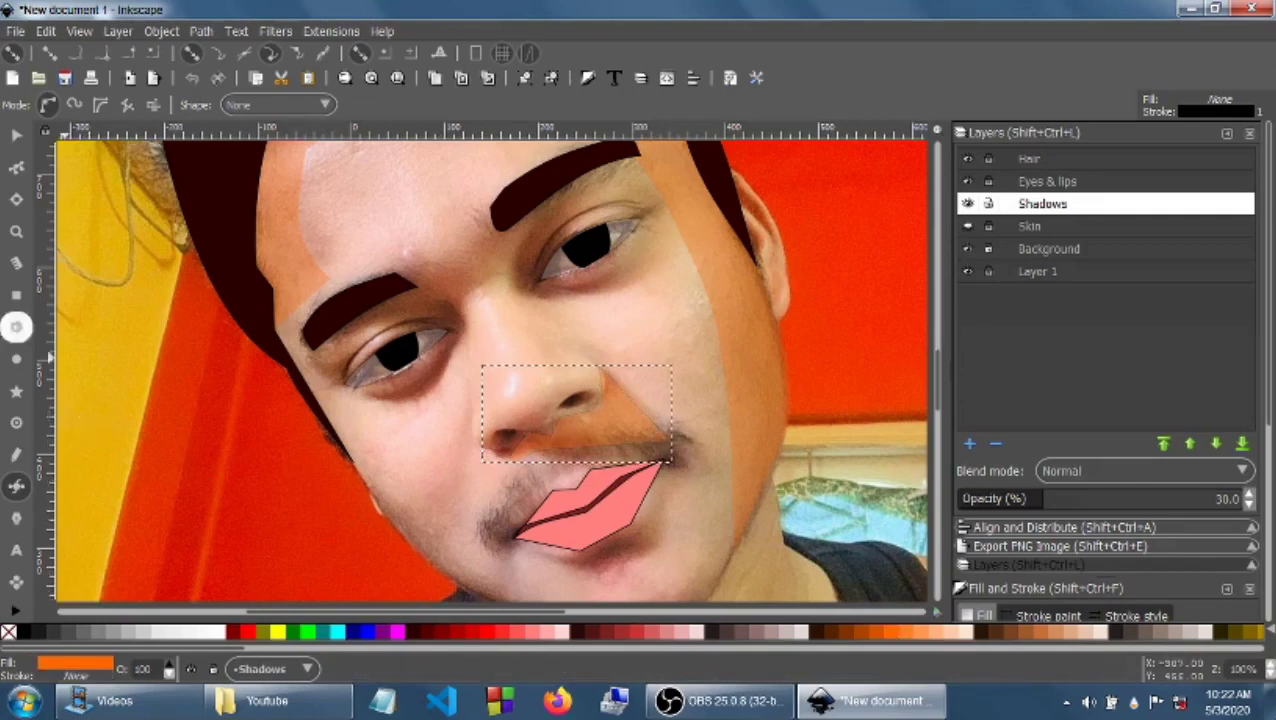
Step: Refine the nose shadow's nodes, bow its cheek-side edge outward, and check the shape against the Skin layer
{"action": "left_click", "coordinate": [16, 168]}
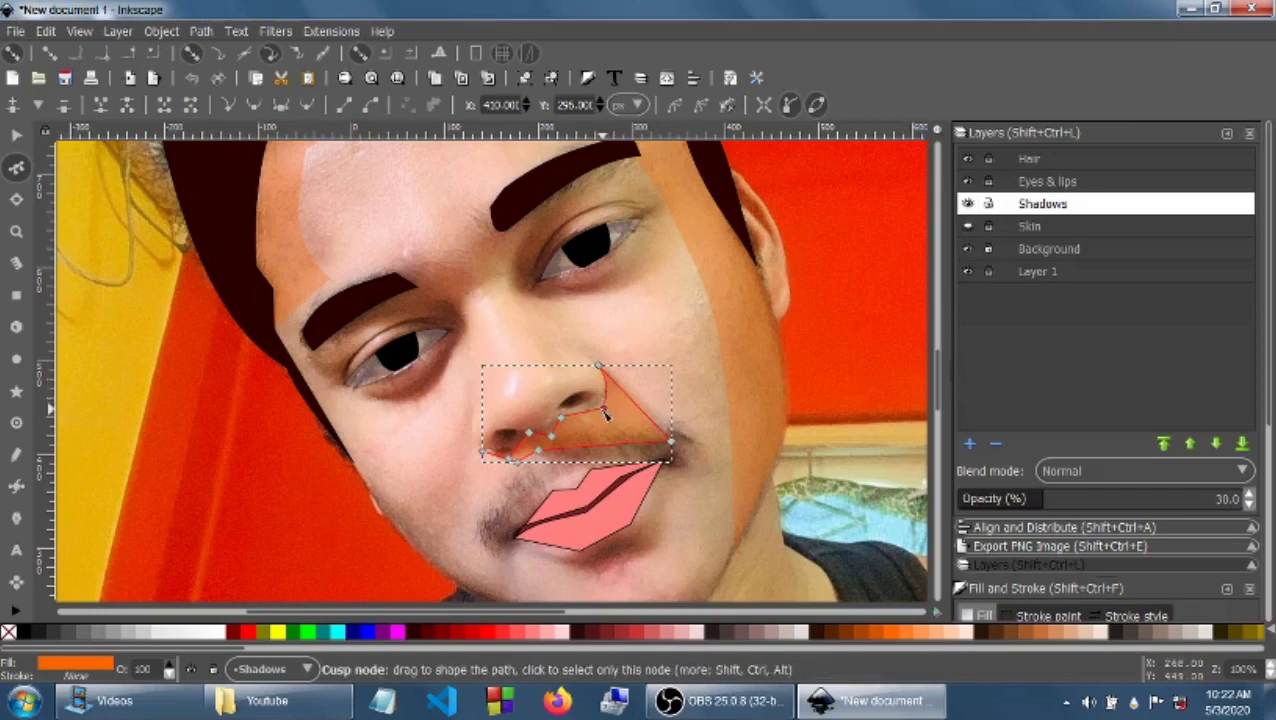
{"action": "left_click_drag", "start_coordinate": [605, 406], "coordinate": [551, 434]}
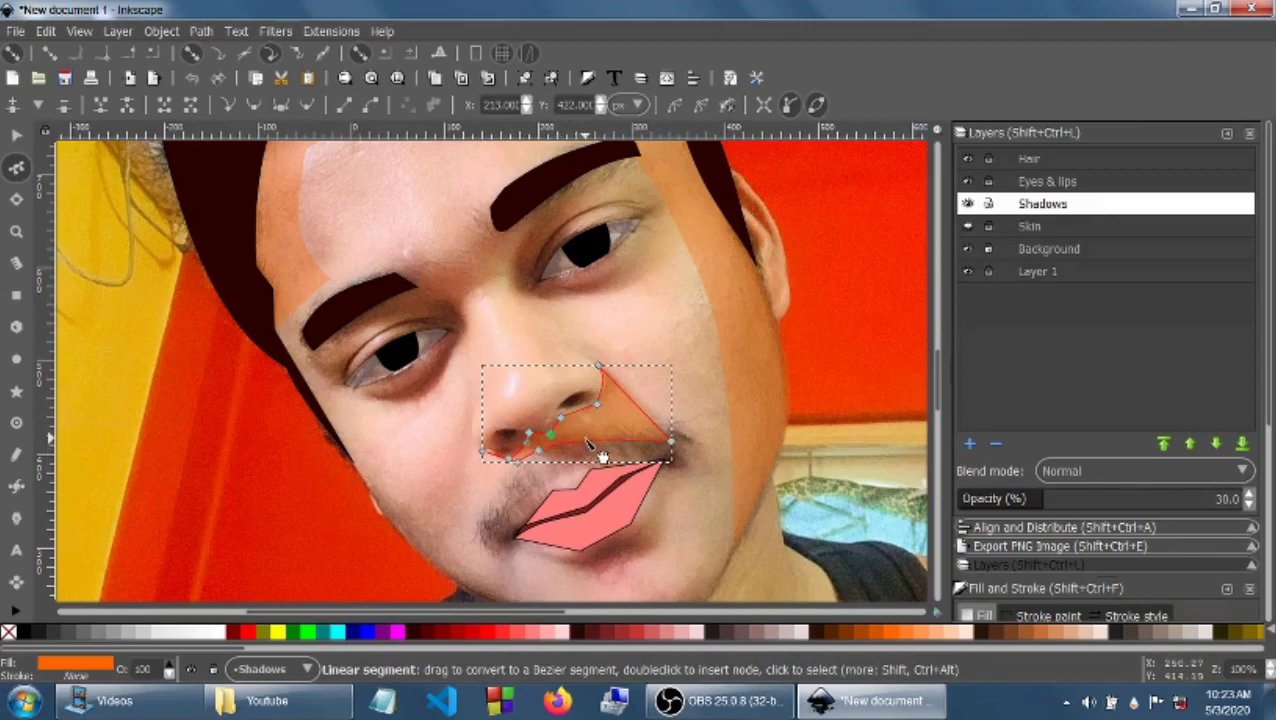
{"action": "left_click_drag", "start_coordinate": [655, 421], "coordinate": [658, 413]}
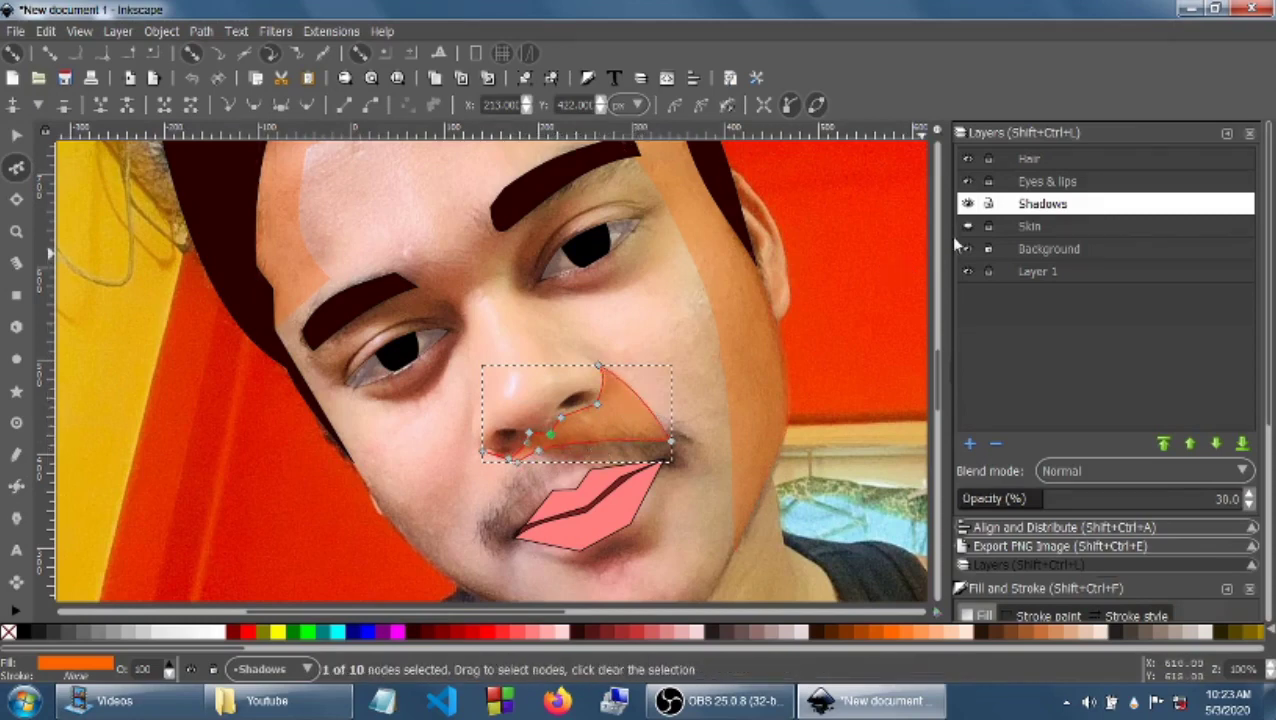
{"action": "left_click", "coordinate": [968, 226]}
{"action": "left_click", "coordinate": [968, 226]}
Step: Trace a closed shadow shape under the lower lip on the Shadows layer, fill it with AA4400 and remove its stroke
{"action": "left_click", "coordinate": [15, 487]}
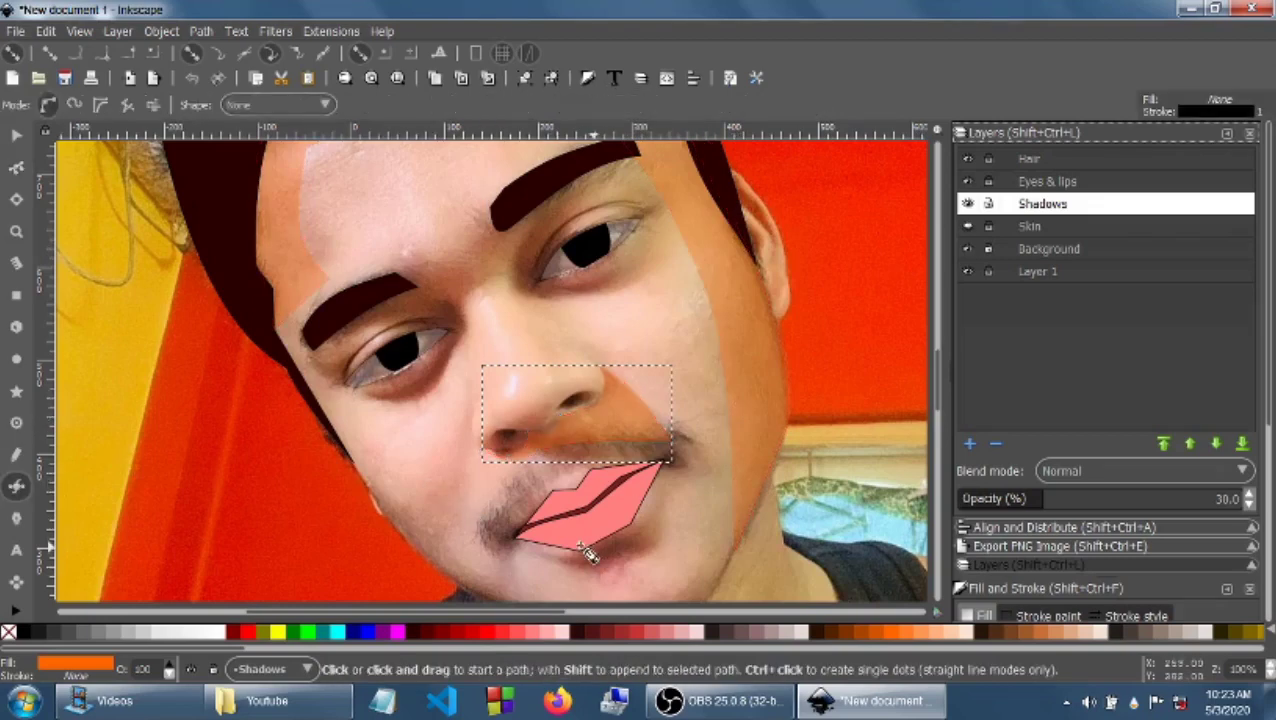
{"action": "left_click", "coordinate": [578, 578]}
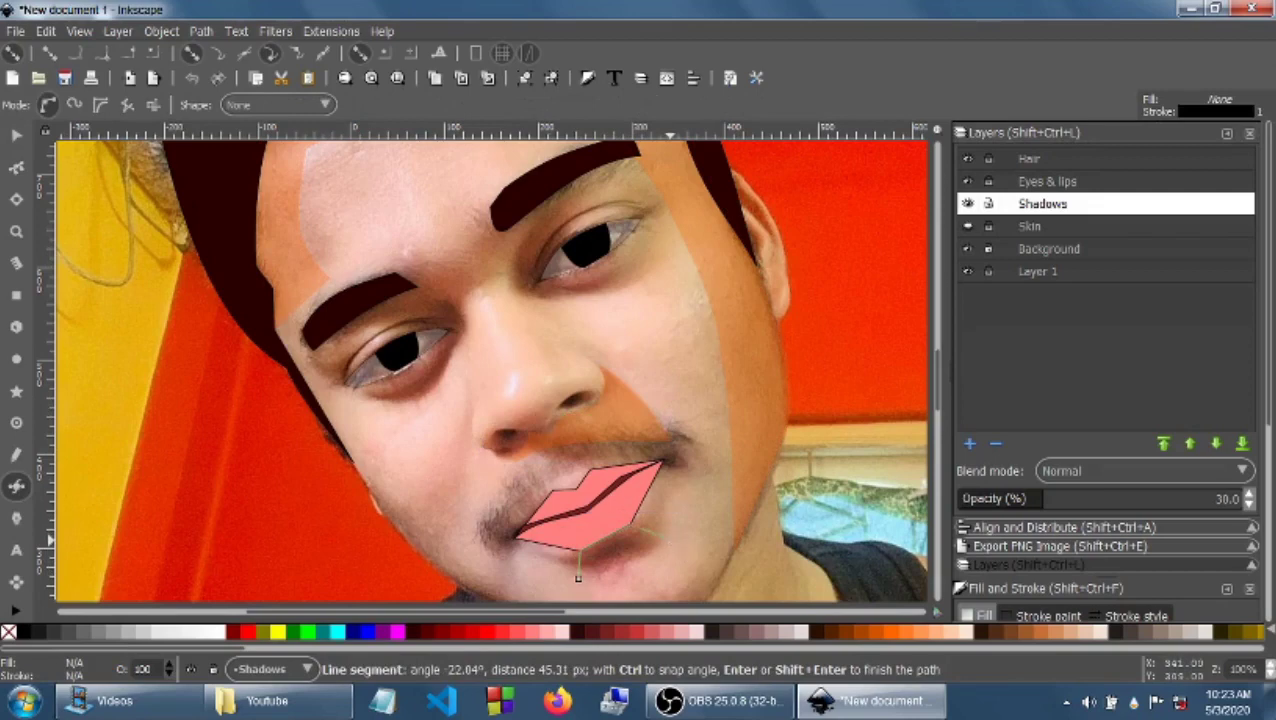
{"action": "left_click", "coordinate": [668, 537]}
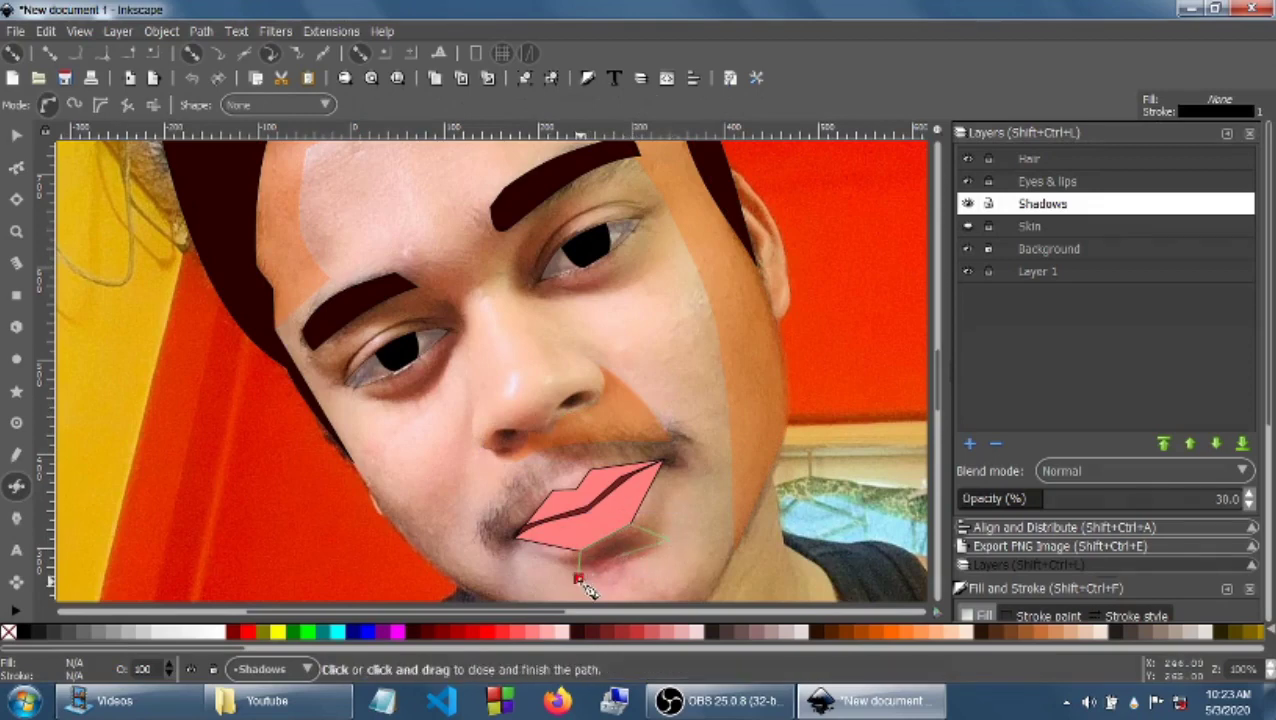
{"action": "left_click", "coordinate": [578, 578]}
{"action": "left_click", "coordinate": [880, 636]}
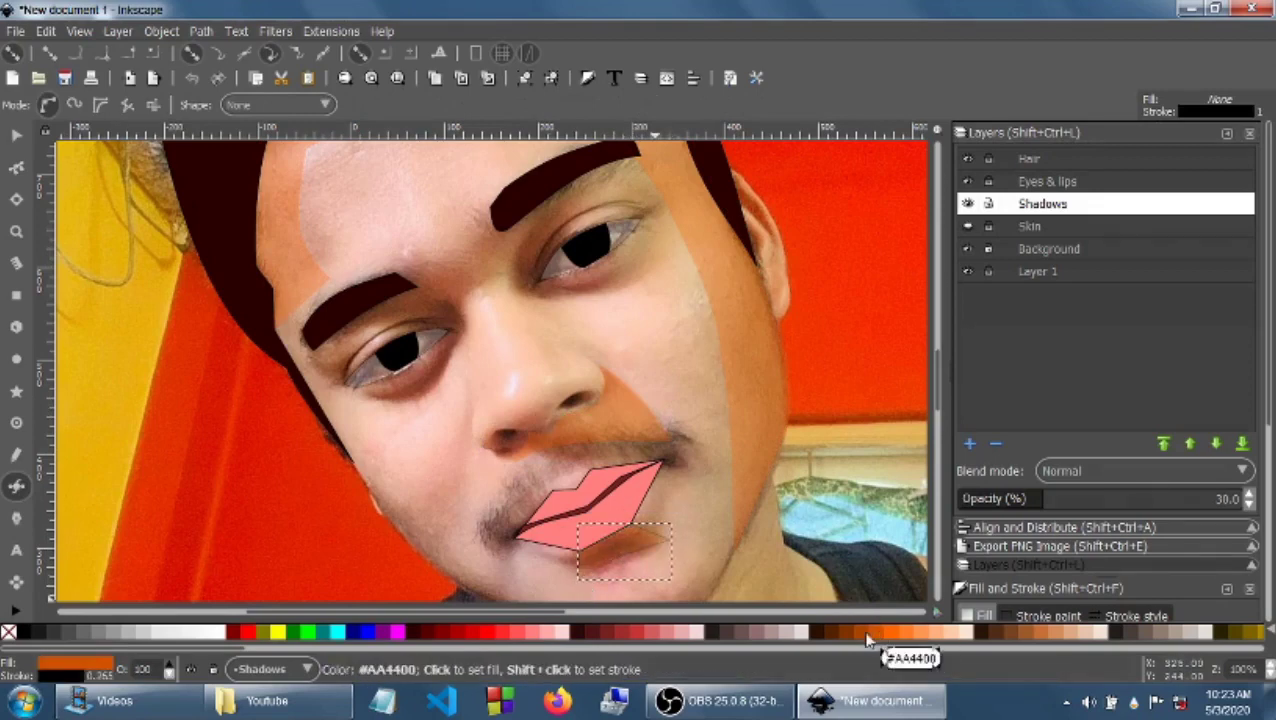
{"action": "left_click", "coordinate": [9, 633], "text": "shift"}
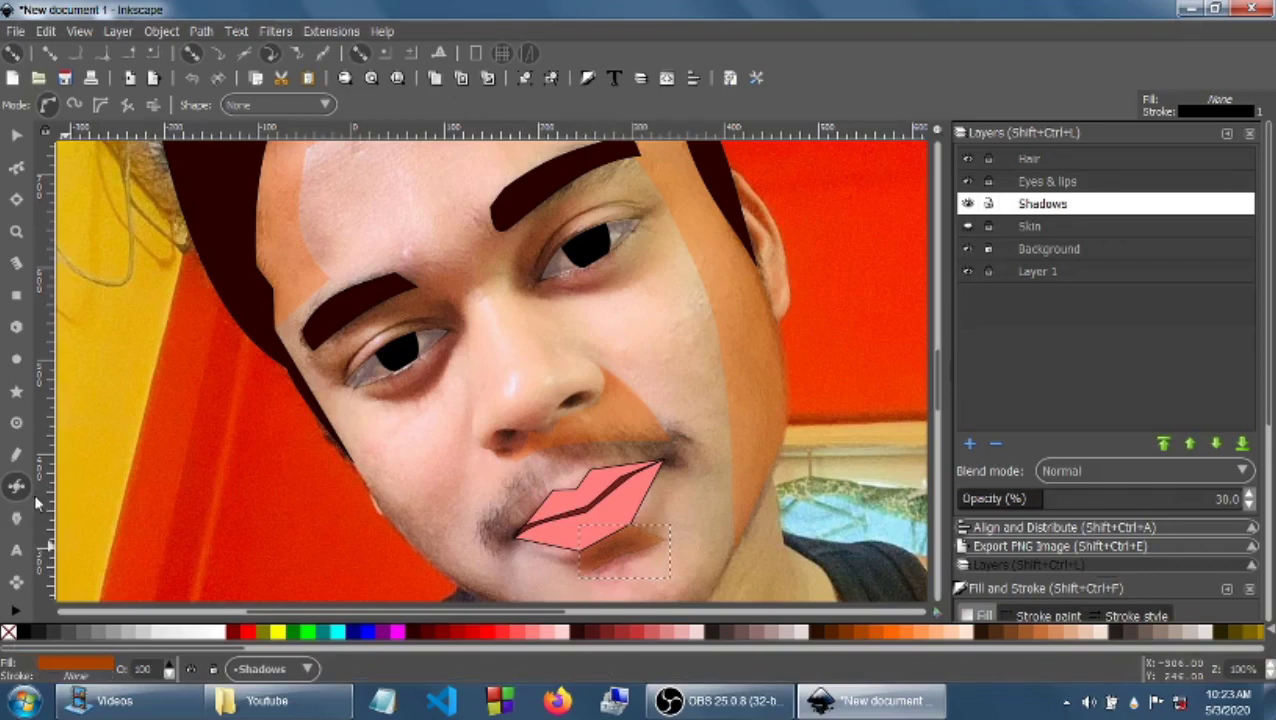
Step: Check the lower-lip shadow against the Skin layer and adjust the node on its bottom edge
{"action": "left_click", "coordinate": [967, 228]}
{"action": "left_click", "coordinate": [967, 228]}
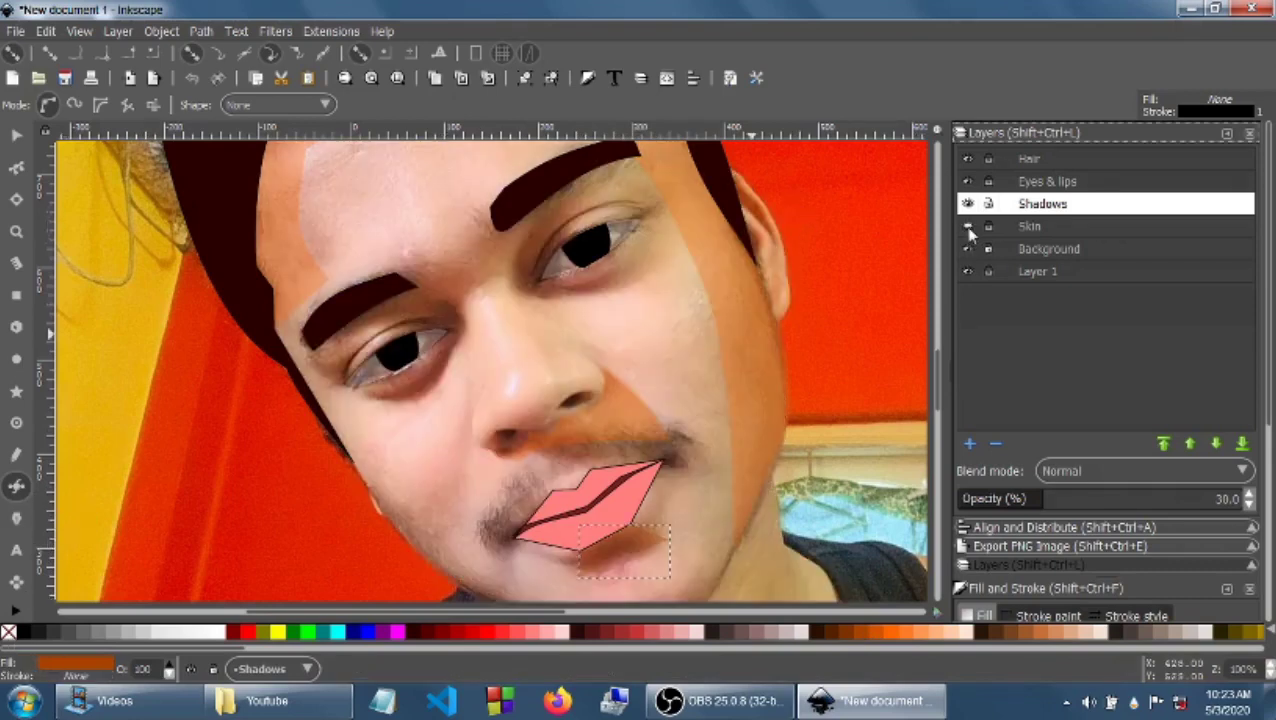
{"action": "key", "text": "n"}
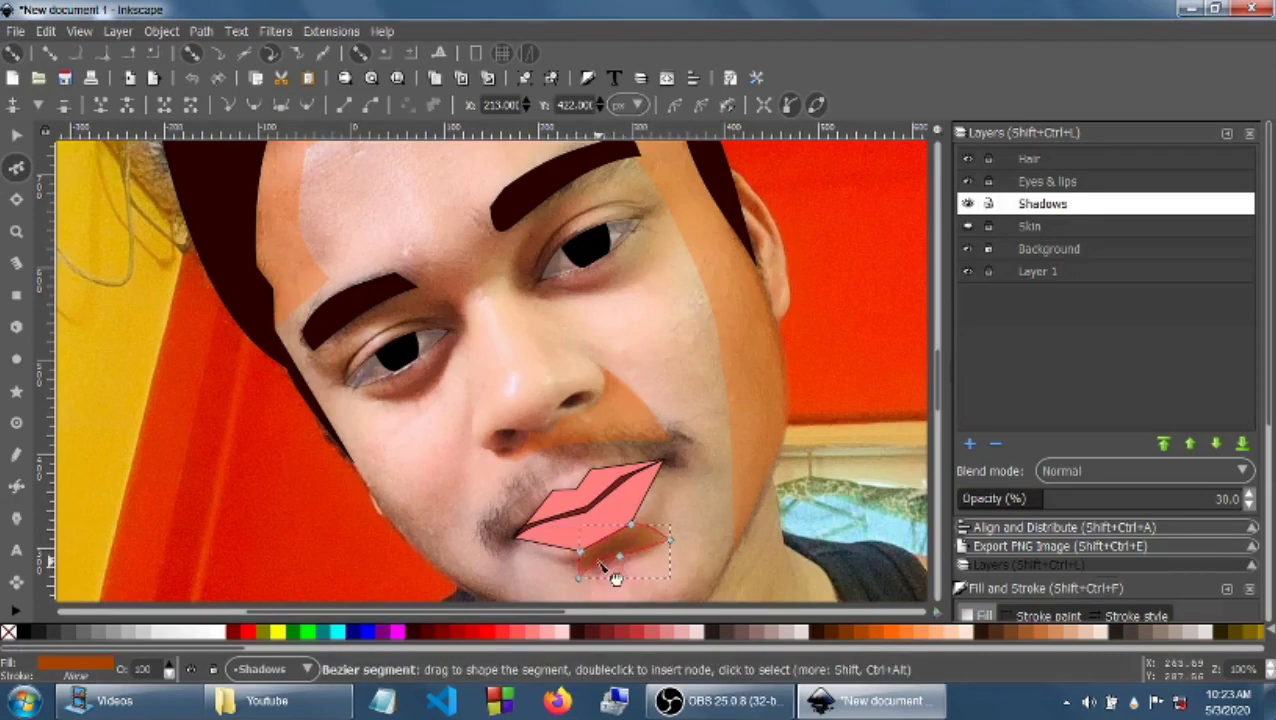
{"action": "left_click_drag", "start_coordinate": [621, 553], "coordinate": [619, 562]}
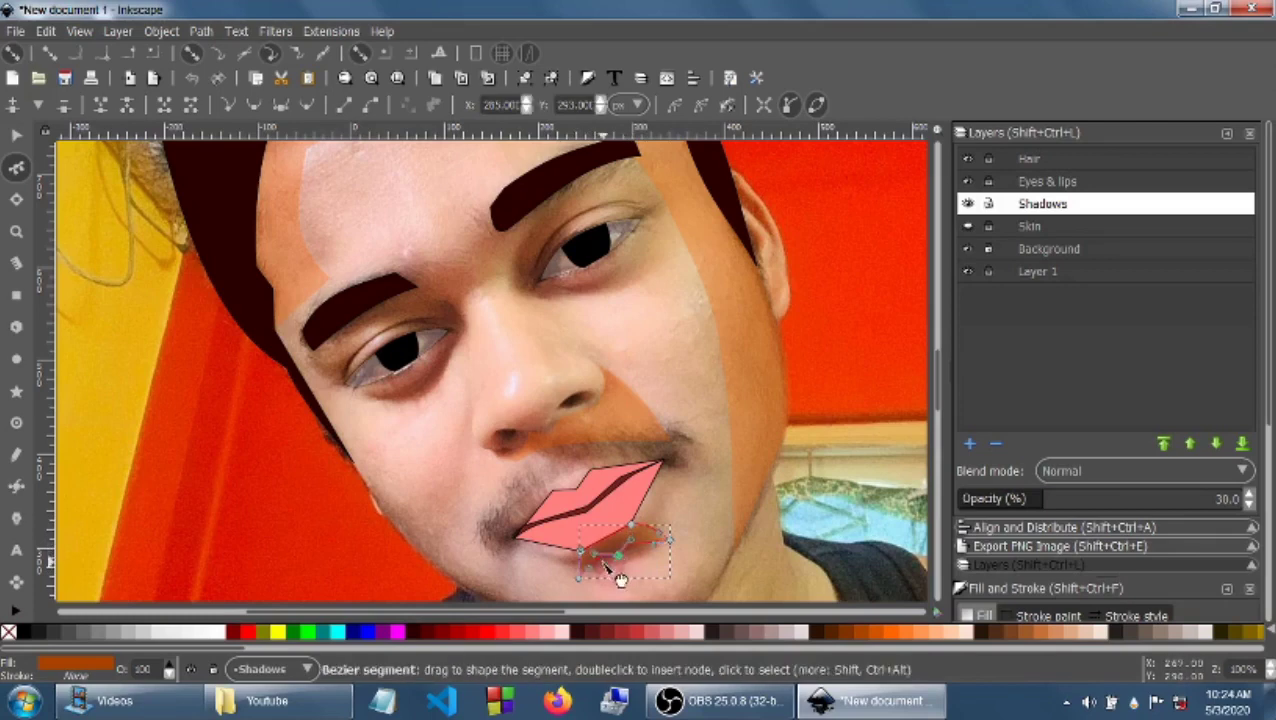
{"action": "scroll", "coordinate": [940, 366], "scroll_direction": "down", "scroll_amount": 10}
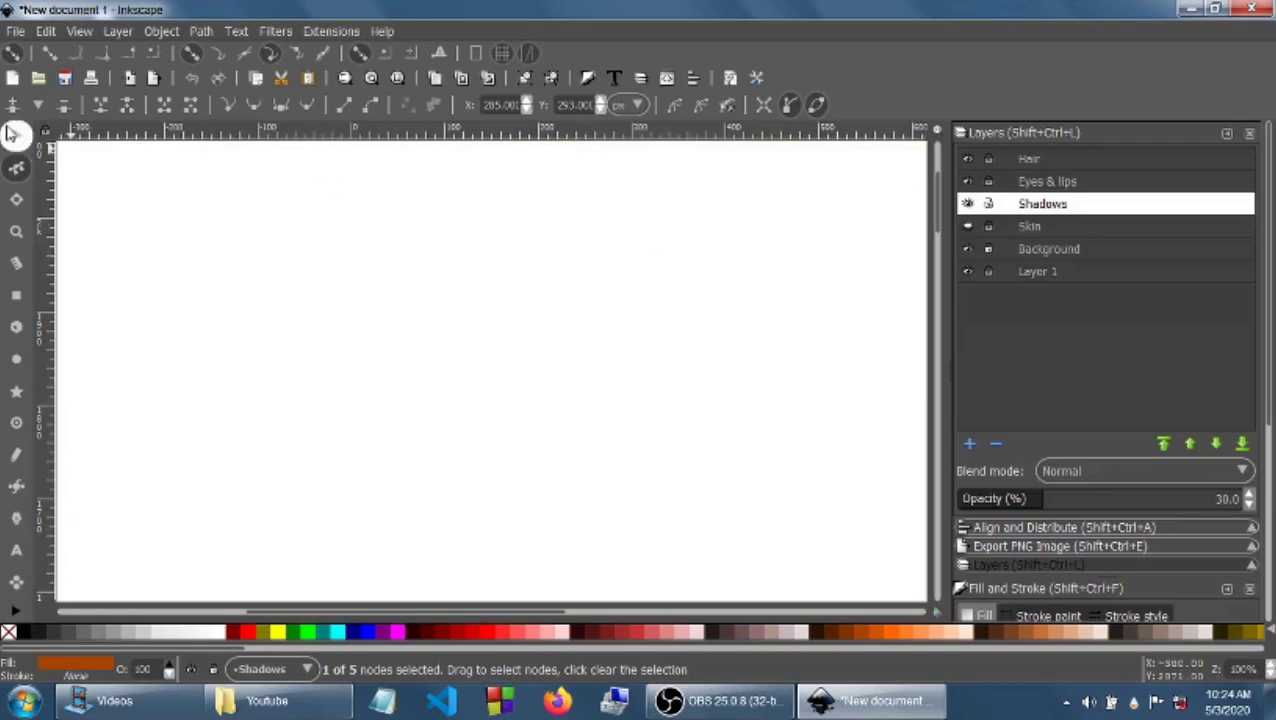
Step: Write a canvas note reading "After trying many variations of SHADOWS I like this", "Now I'll change the shirt color", "And background color"
{"action": "left_click", "coordinate": [718, 700]}
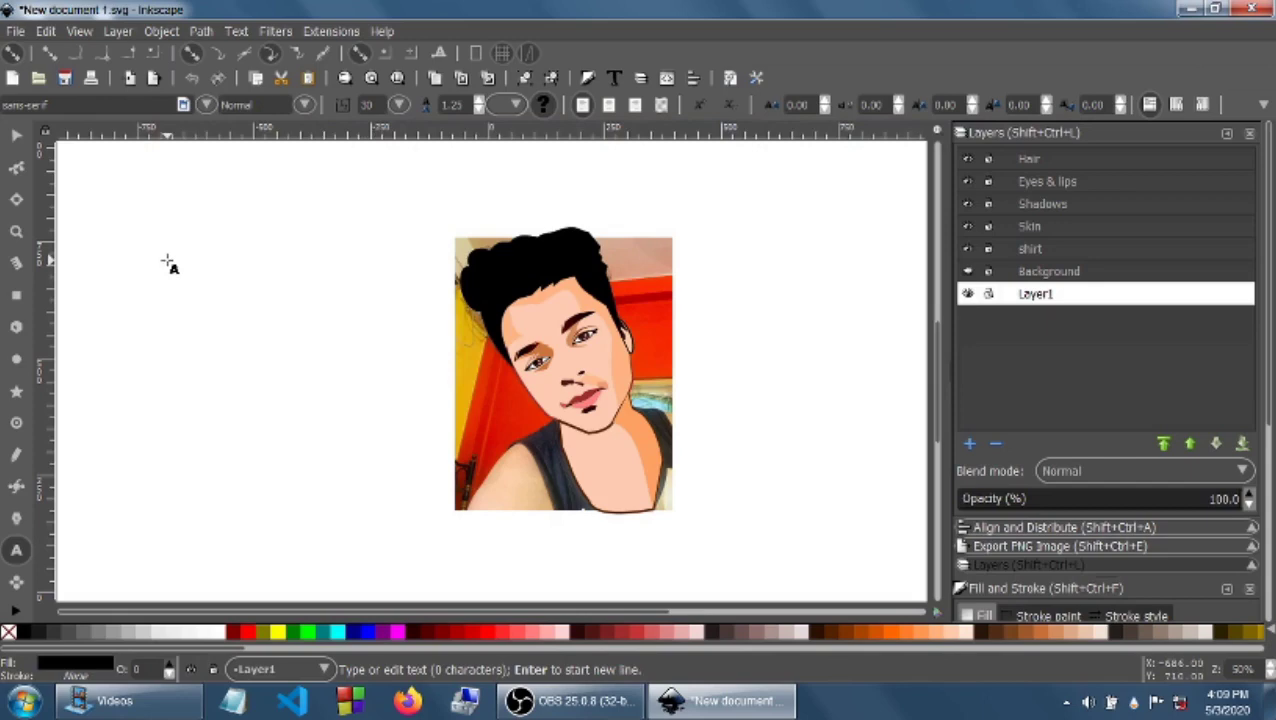
{"action": "type", "text": "A"}
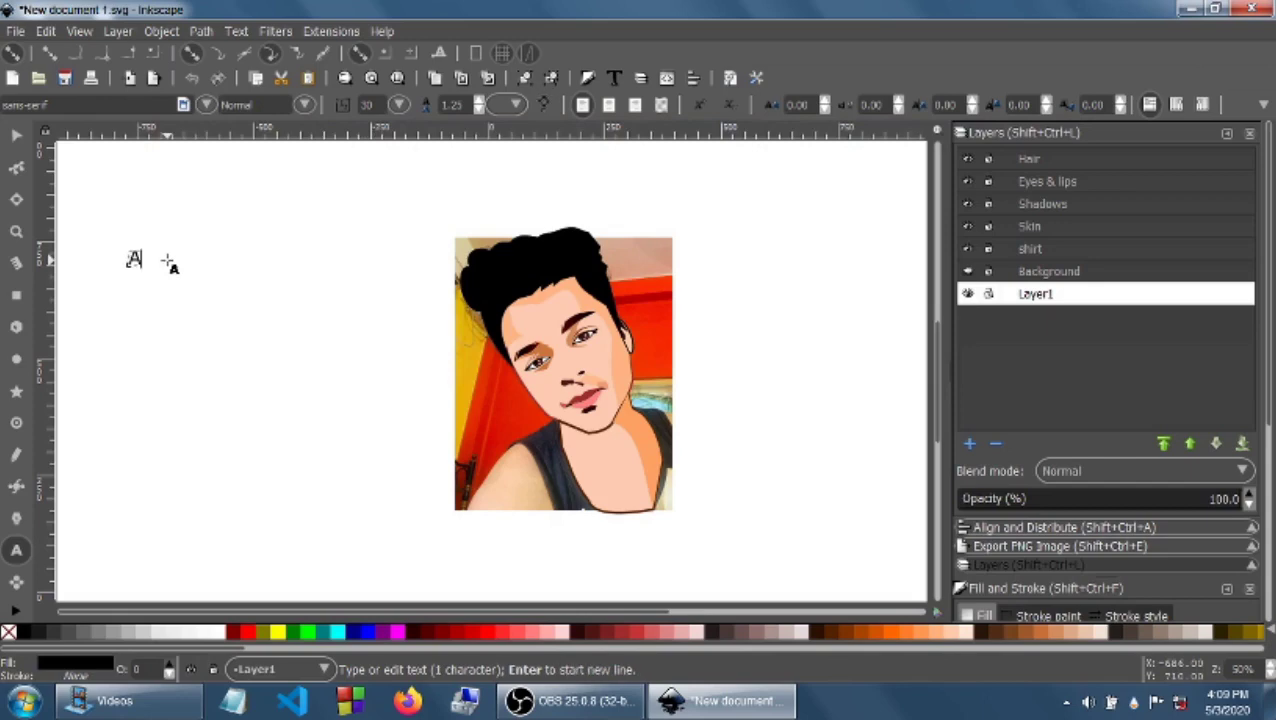
{"action": "type", "text": "fter trying man"}
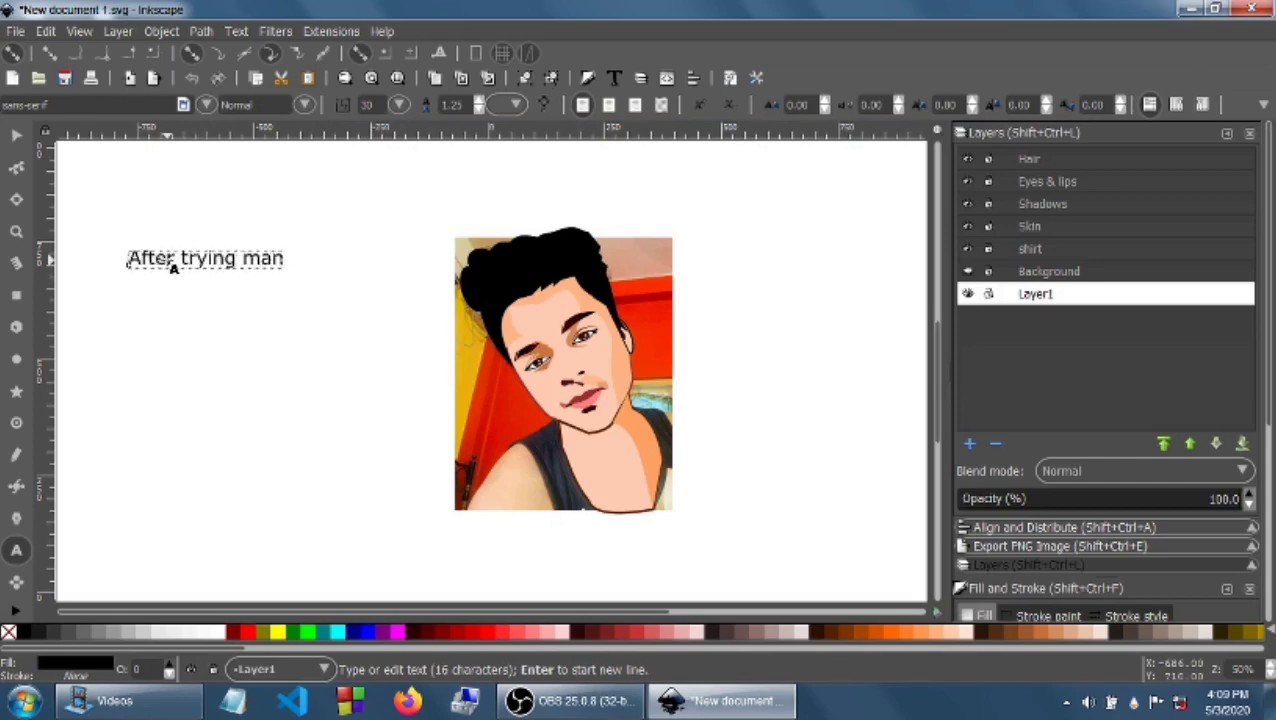
{"action": "type", "text": "y variations "}
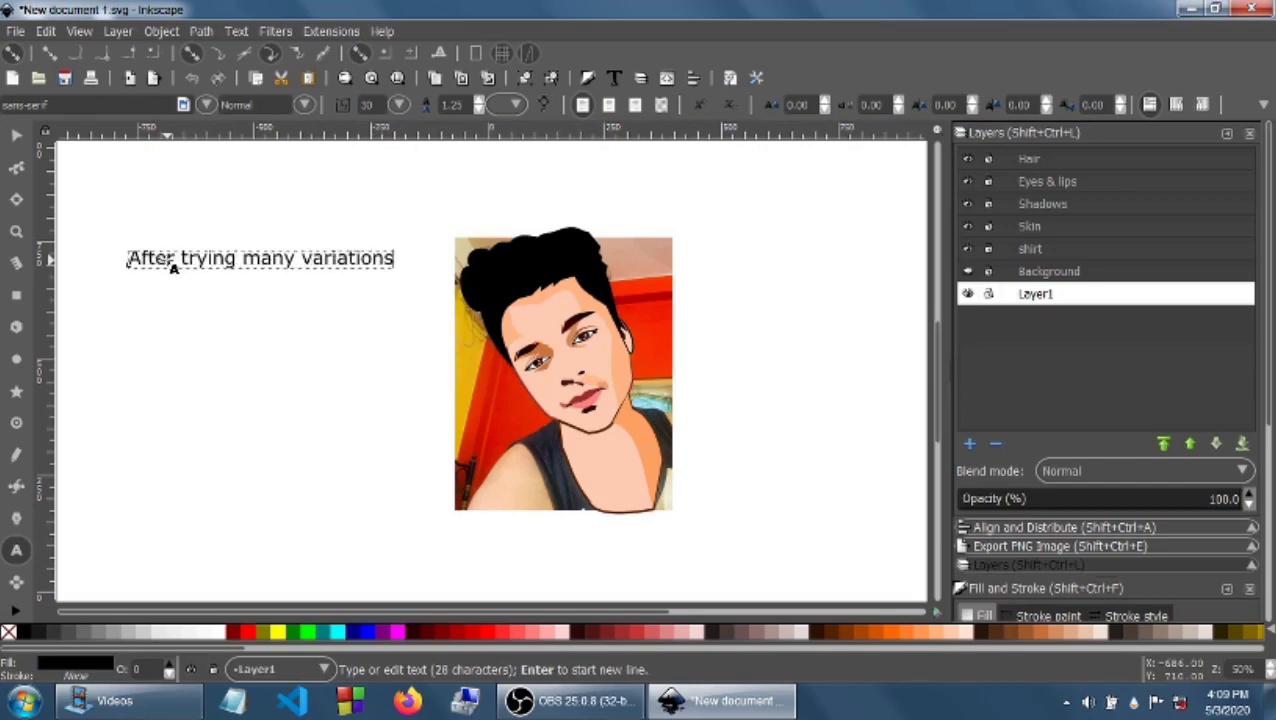
{"action": "type", "text": "of SHADOWS I like this"}
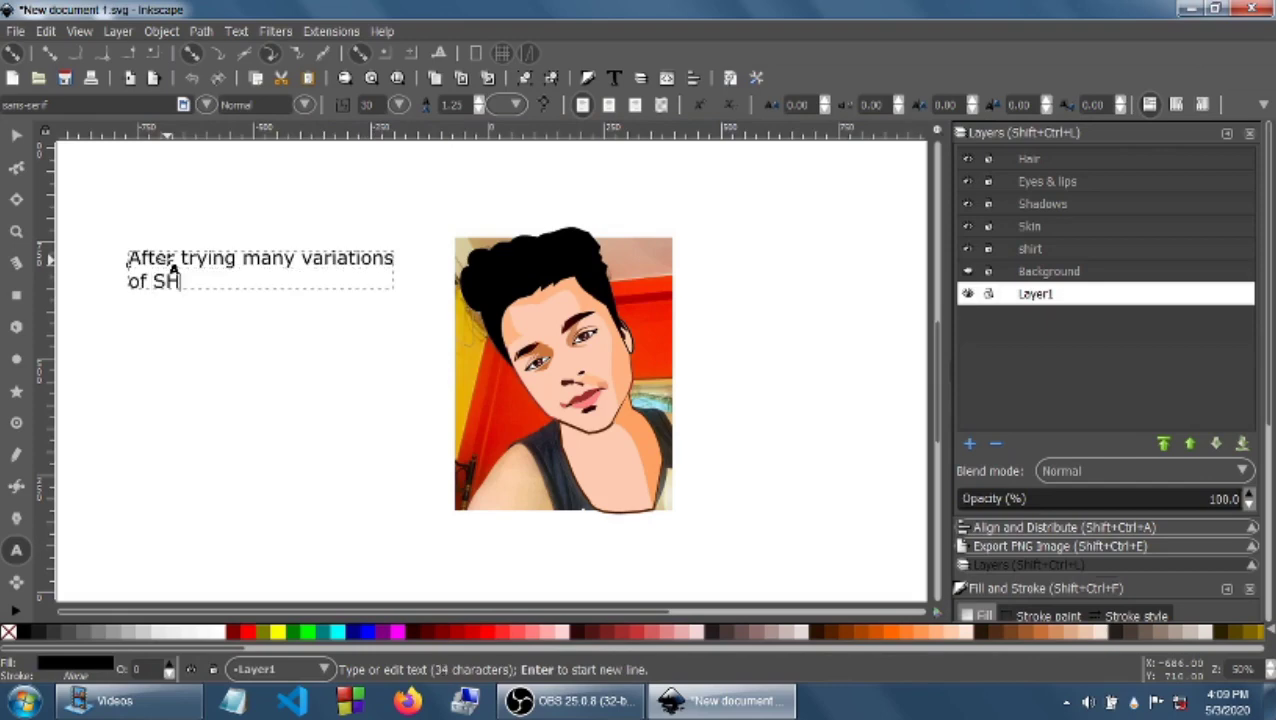
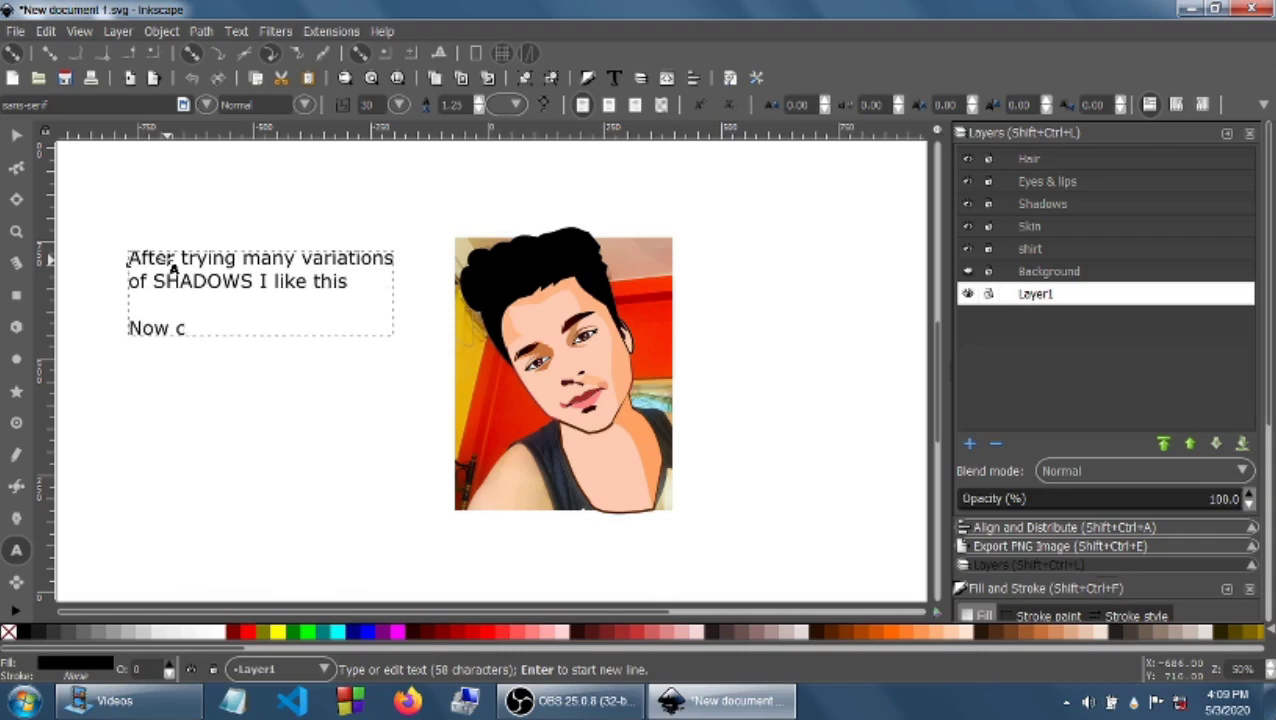
{"action": "type", "text": "nge t"}
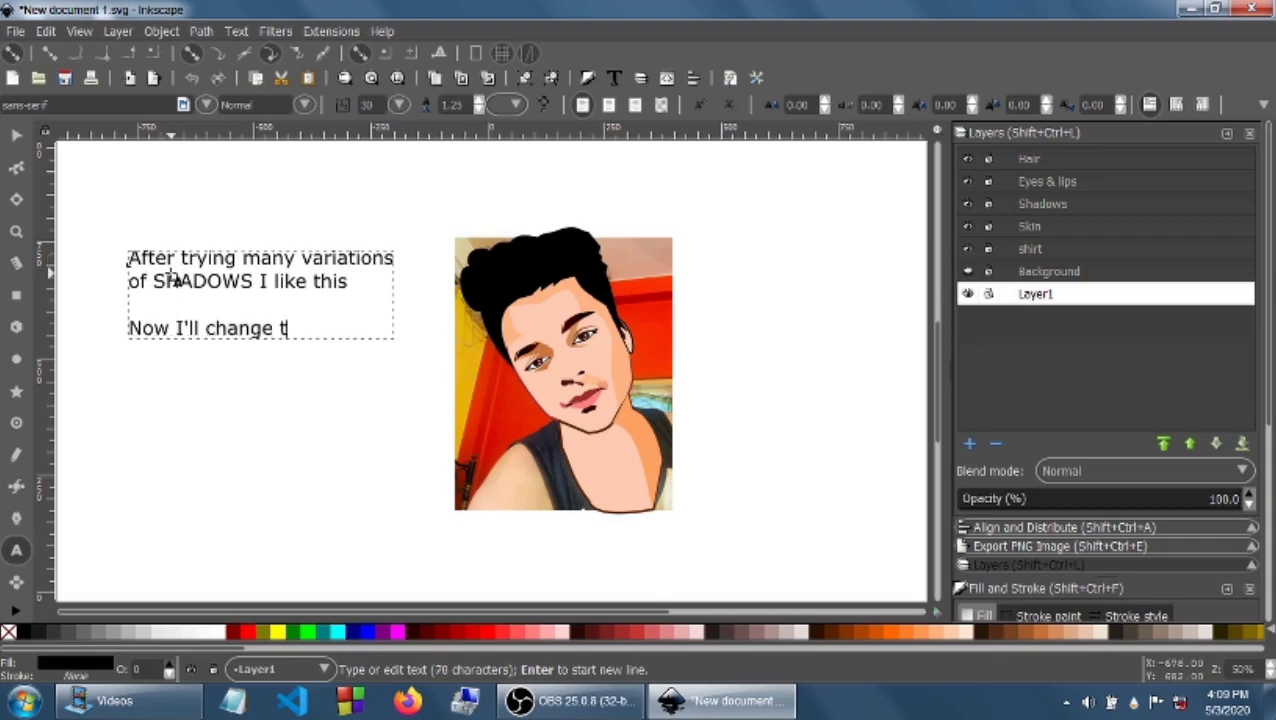
{"action": "type", "text": "he shirt color  "}
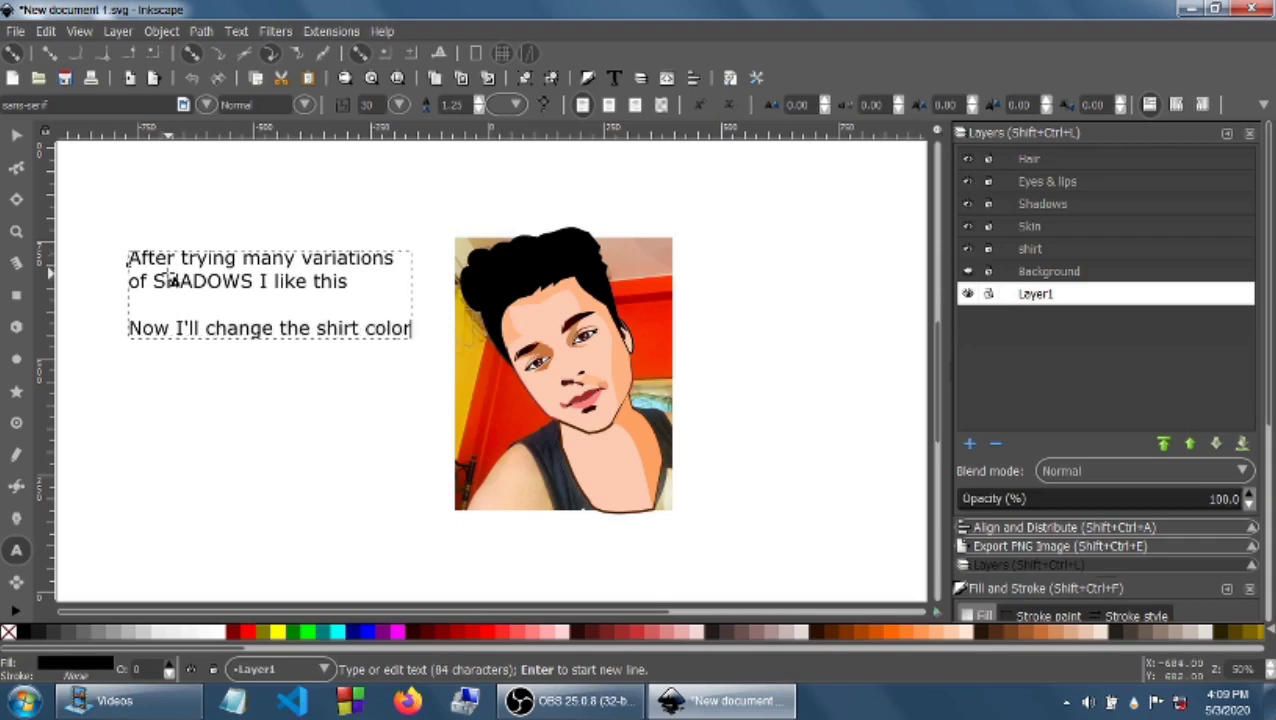
{"action": "type", "text": "And b"}
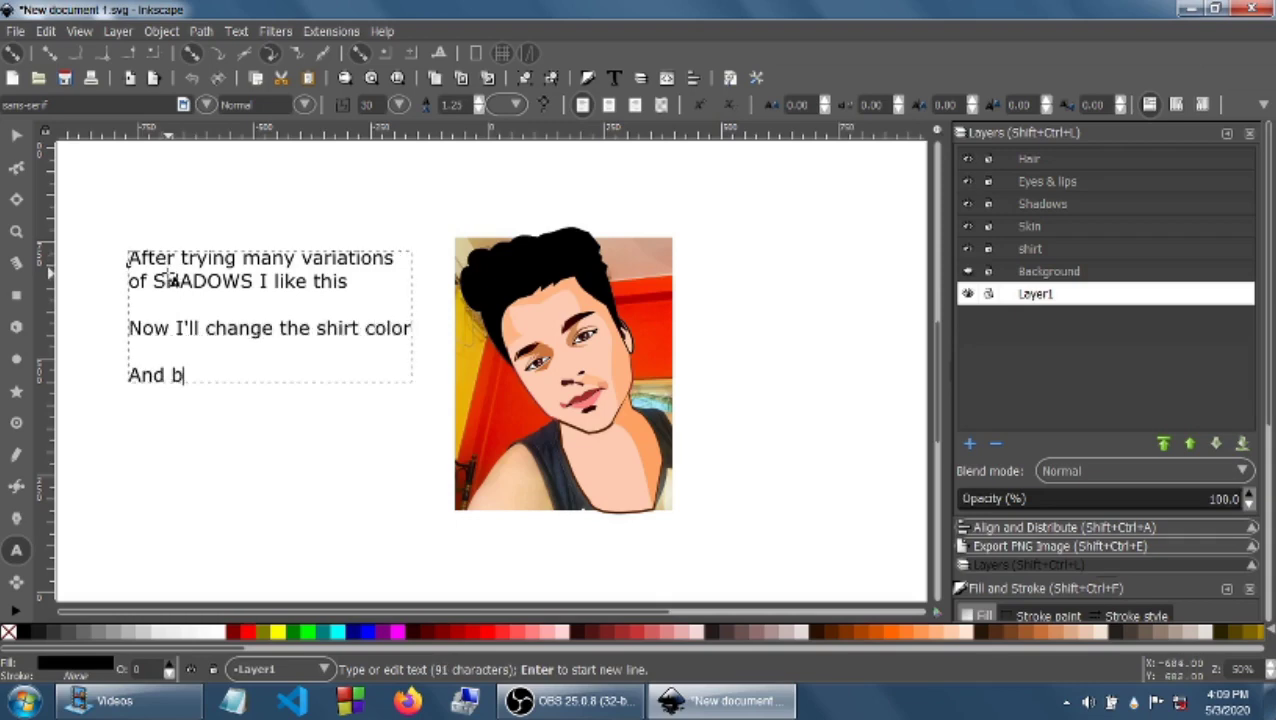
{"action": "type", "text": "ackground color"}
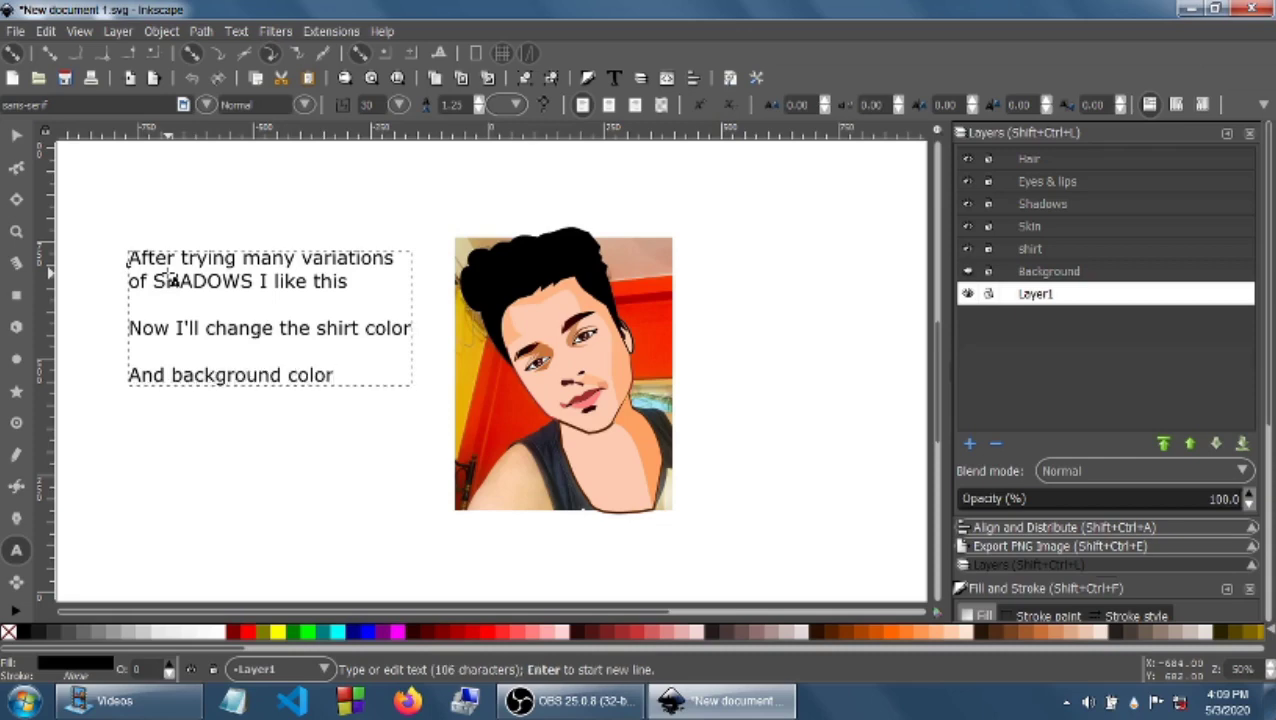
Step: Delete all the text of the canvas note beside the portrait
{"action": "key", "text": "ctrl+a"}
{"action": "key", "text": "BackSpace"}
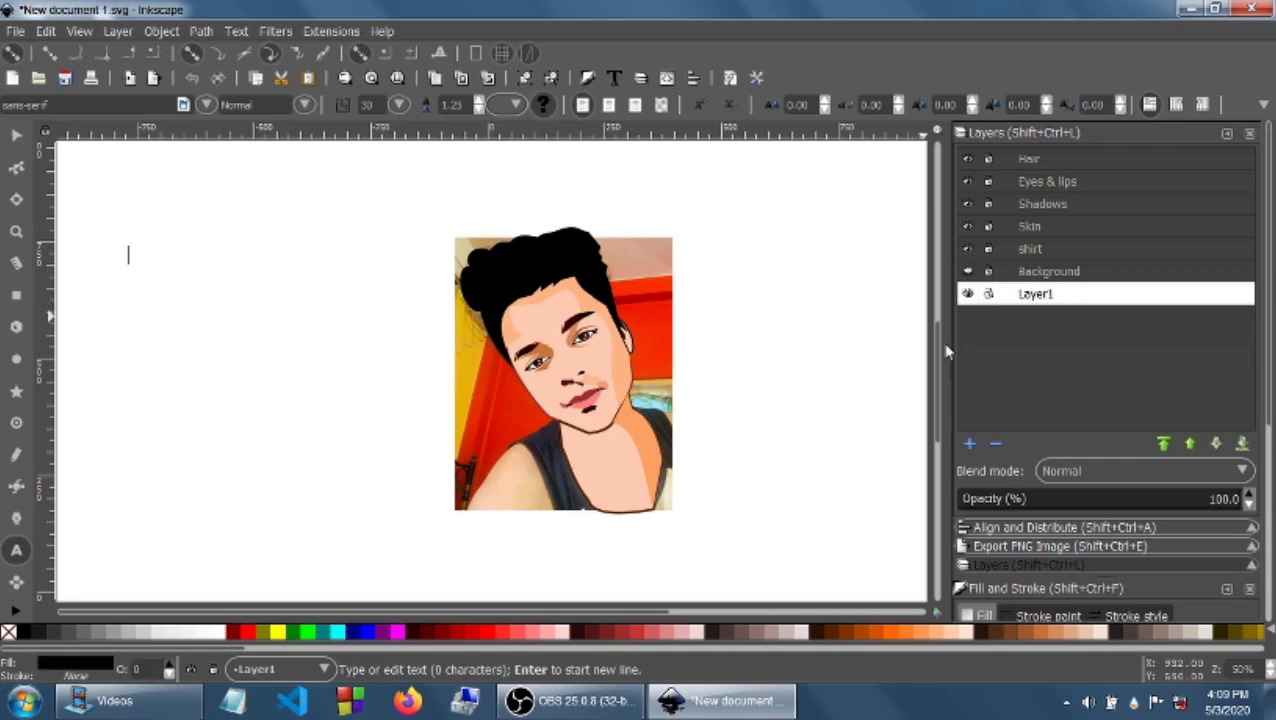
{"action": "scroll", "coordinate": [931, 368], "scroll_direction": "down", "scroll_amount": 2}
{"action": "scroll", "coordinate": [931, 368], "scroll_direction": "up", "scroll_amount": 1}
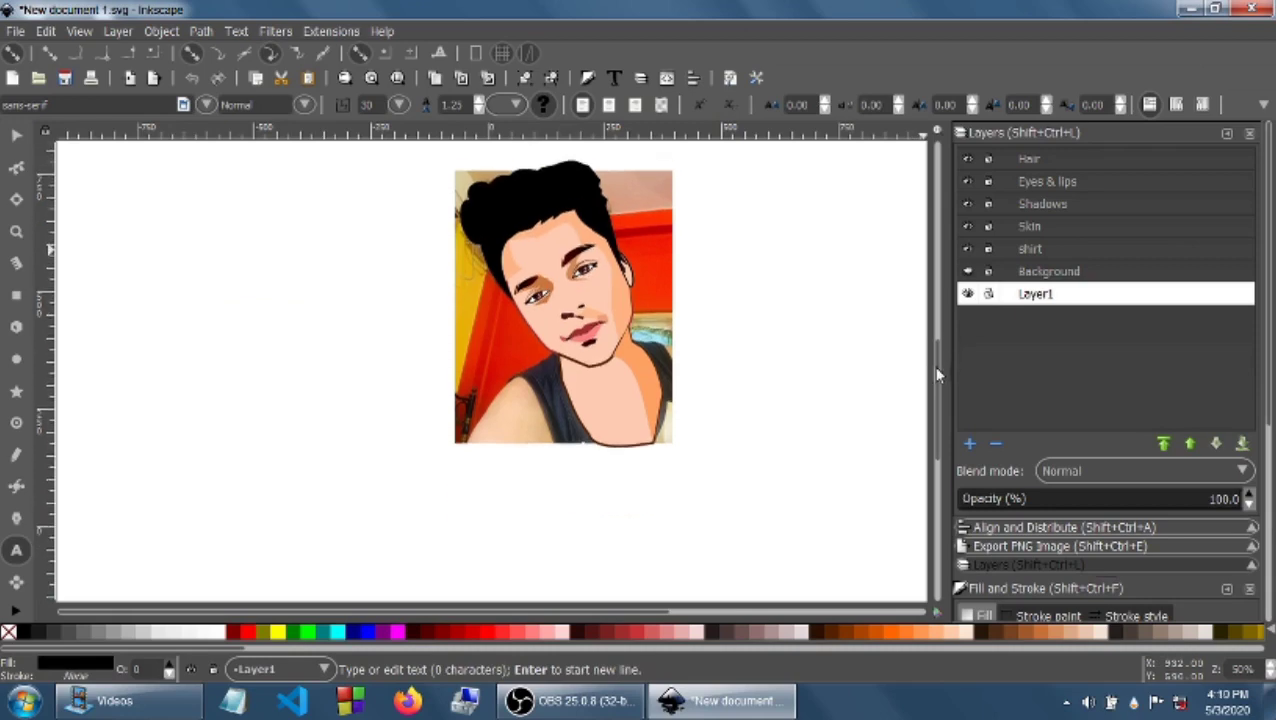
Step: Make the shirt layer the active layer and show the portrait's neck and shoulders at 100% zoom
{"action": "left_click", "coordinate": [1062, 256]}
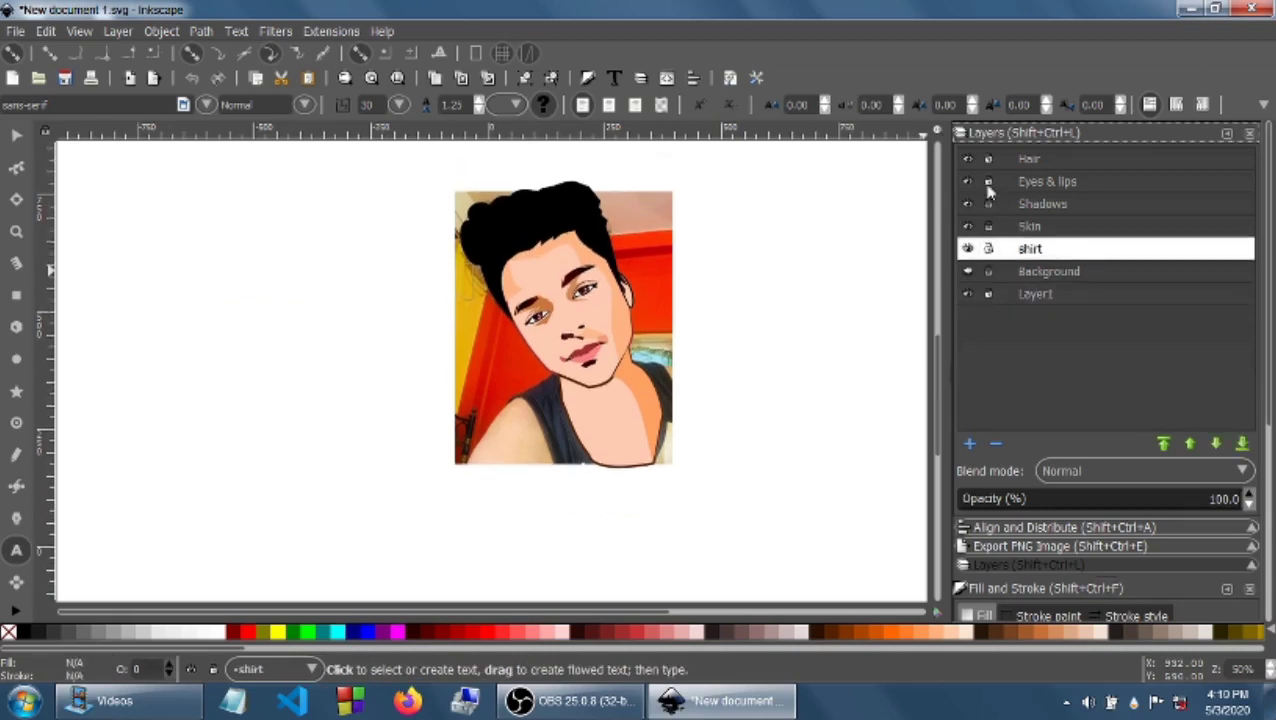
{"action": "type", "text": "="}
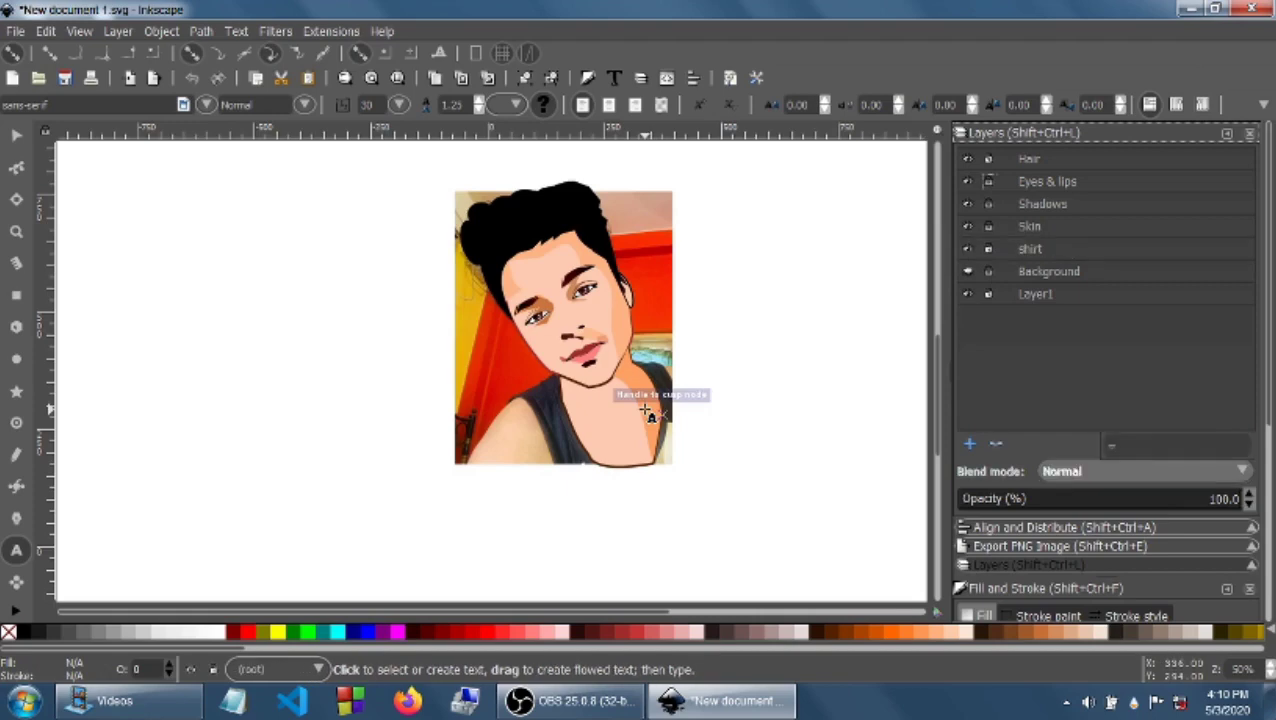
{"action": "left_click", "coordinate": [1030, 250]}
{"action": "left_click", "coordinate": [16, 134]}
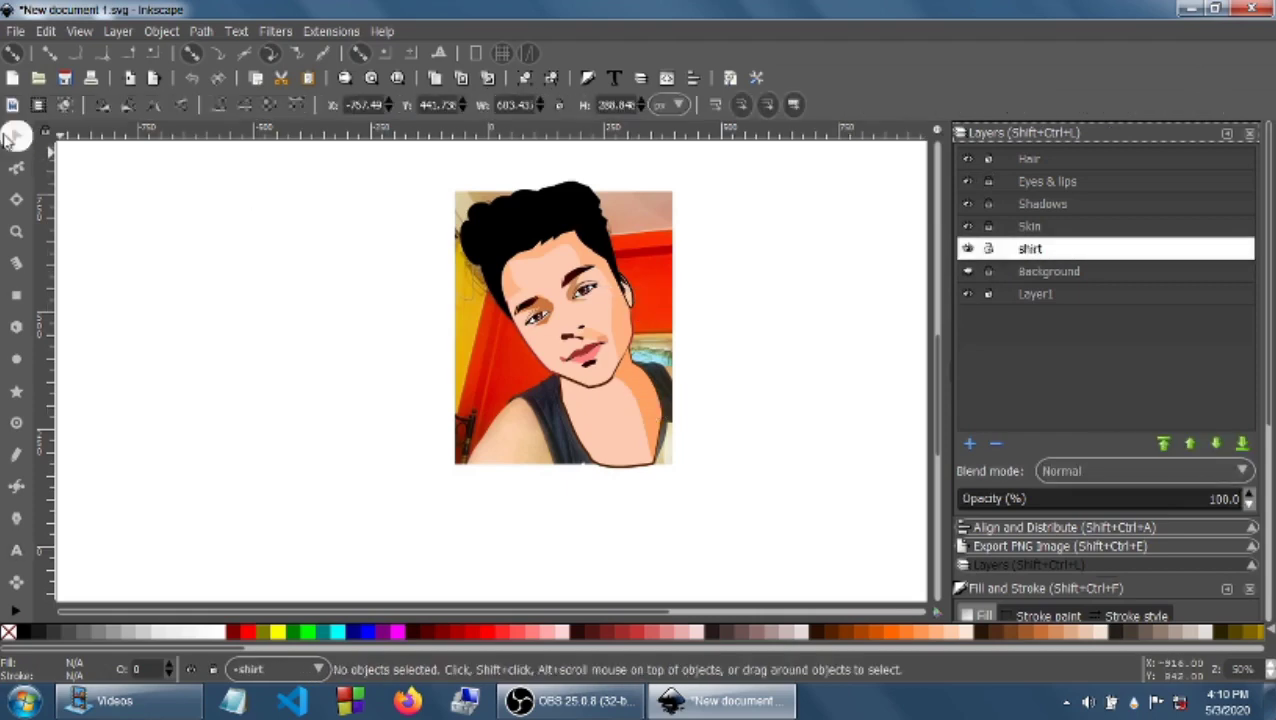
{"action": "left_click", "coordinate": [535, 380]}
{"action": "left_click", "coordinate": [744, 388]}
{"action": "key", "text": "1"}
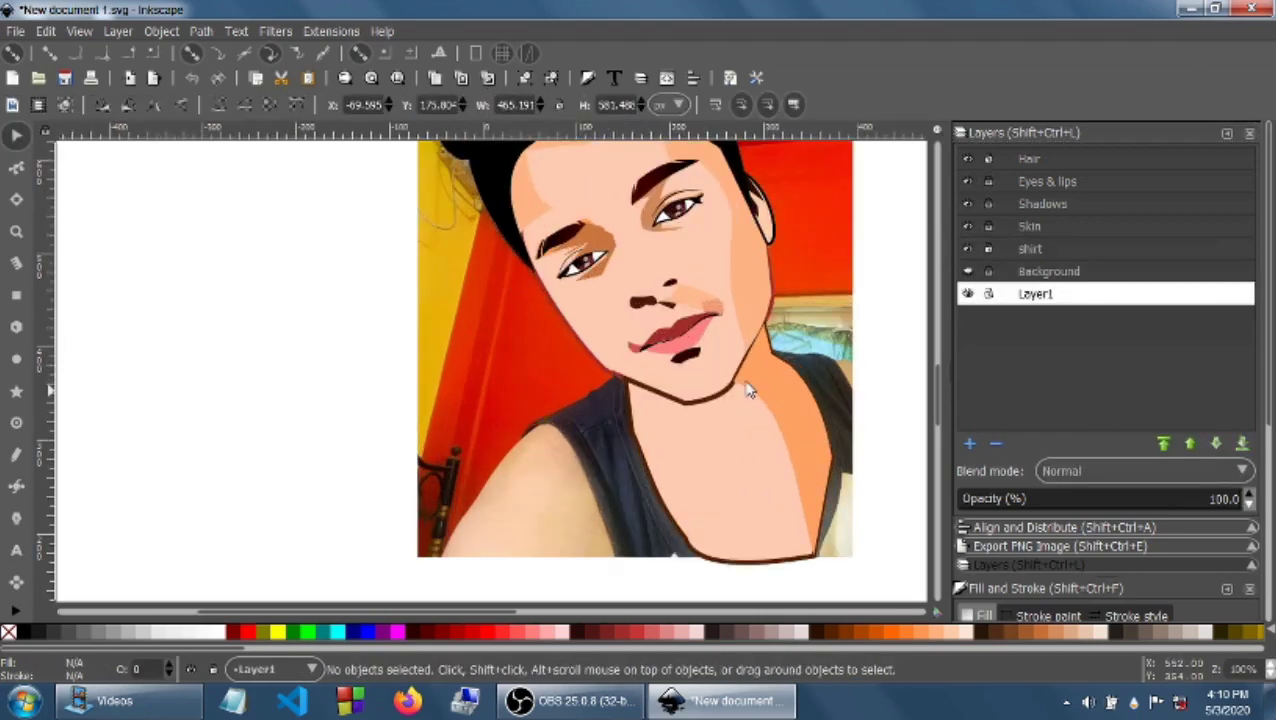
{"action": "left_click", "coordinate": [1008, 252]}
Step: Trace a closed shirt shape from the neck over the left shoulder to the photo's lower edge and collar, fill it black and curve its shoulder edge
{"action": "left_click", "coordinate": [16, 485]}
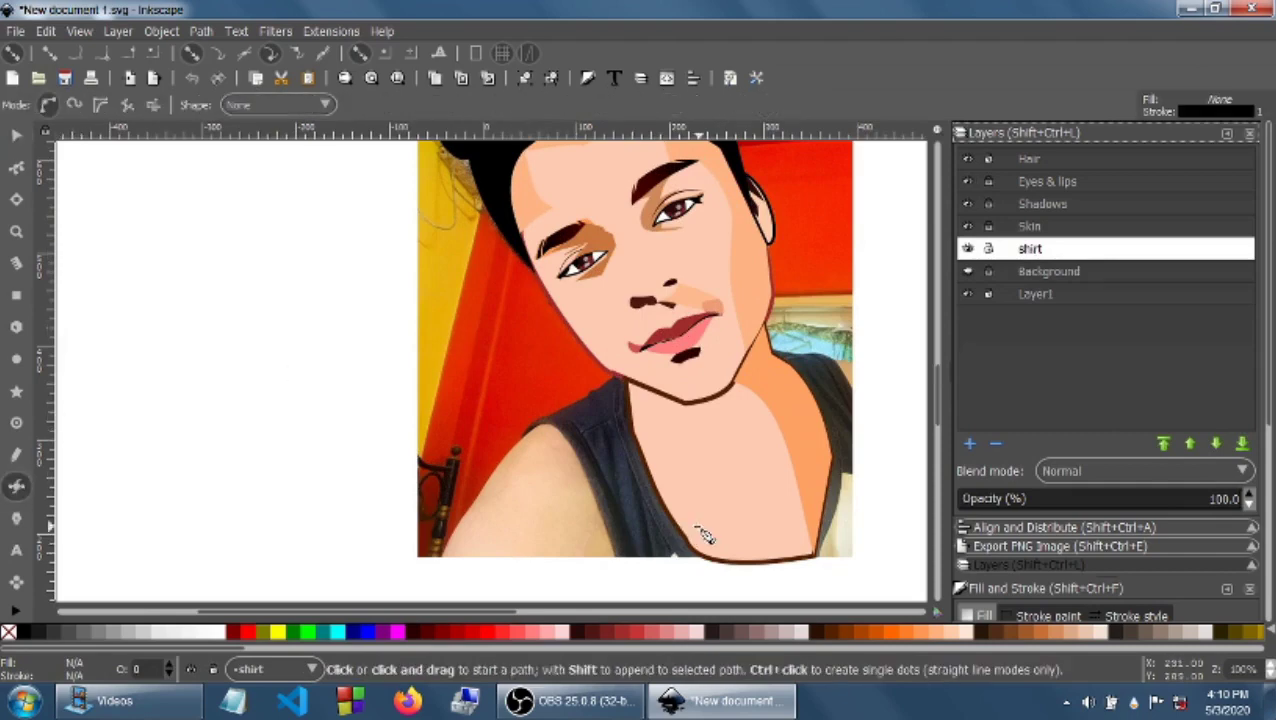
{"action": "left_click", "coordinate": [624, 378]}
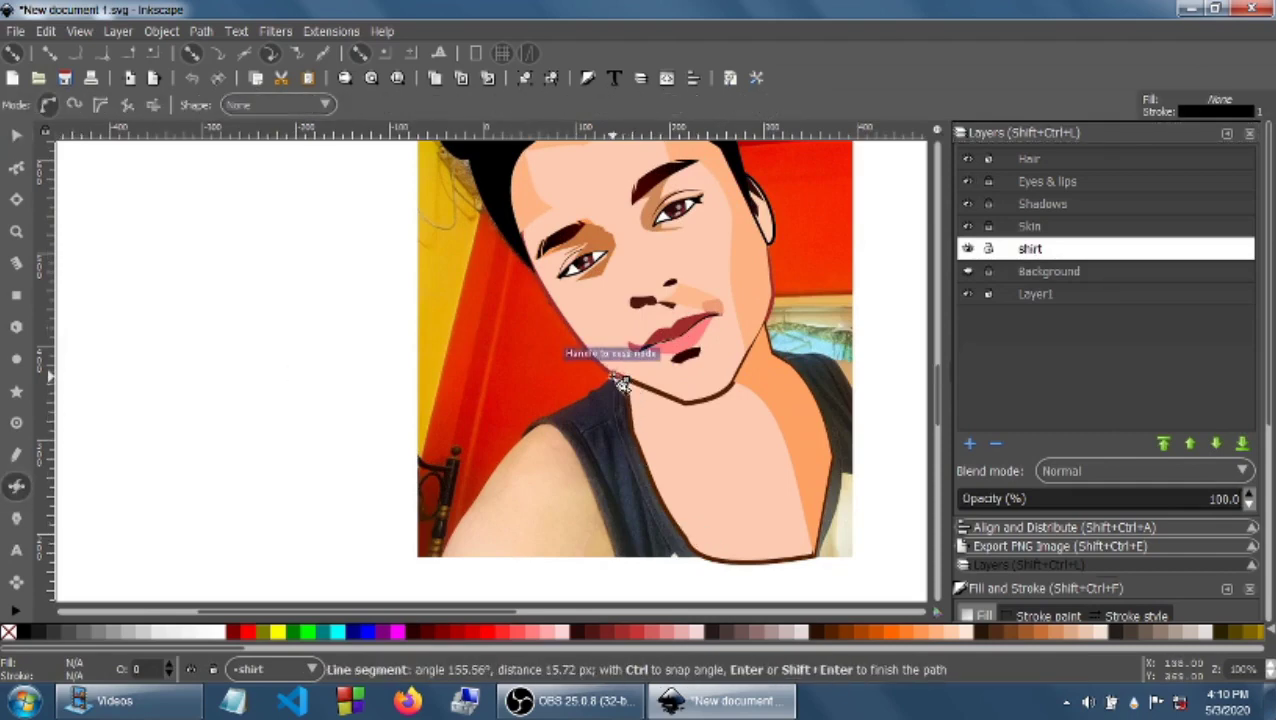
{"action": "left_click", "coordinate": [537, 425]}
{"action": "left_click", "coordinate": [445, 557]}
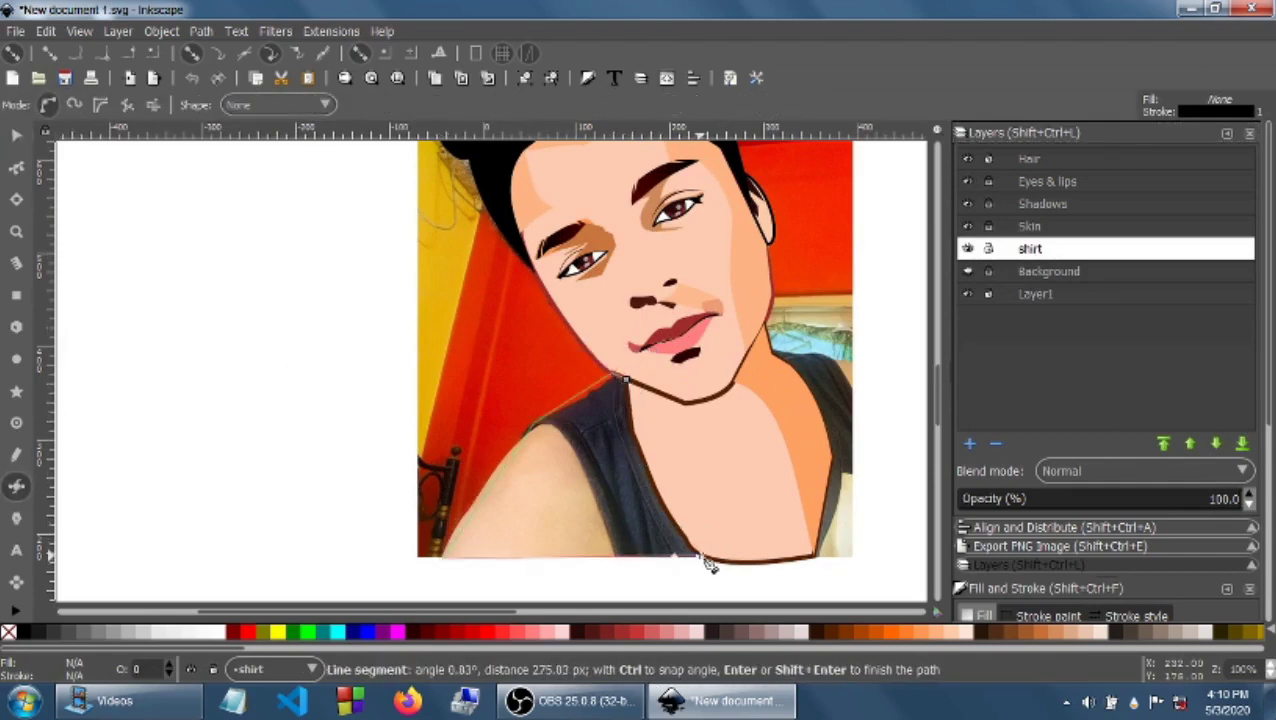
{"action": "left_click", "coordinate": [701, 557]}
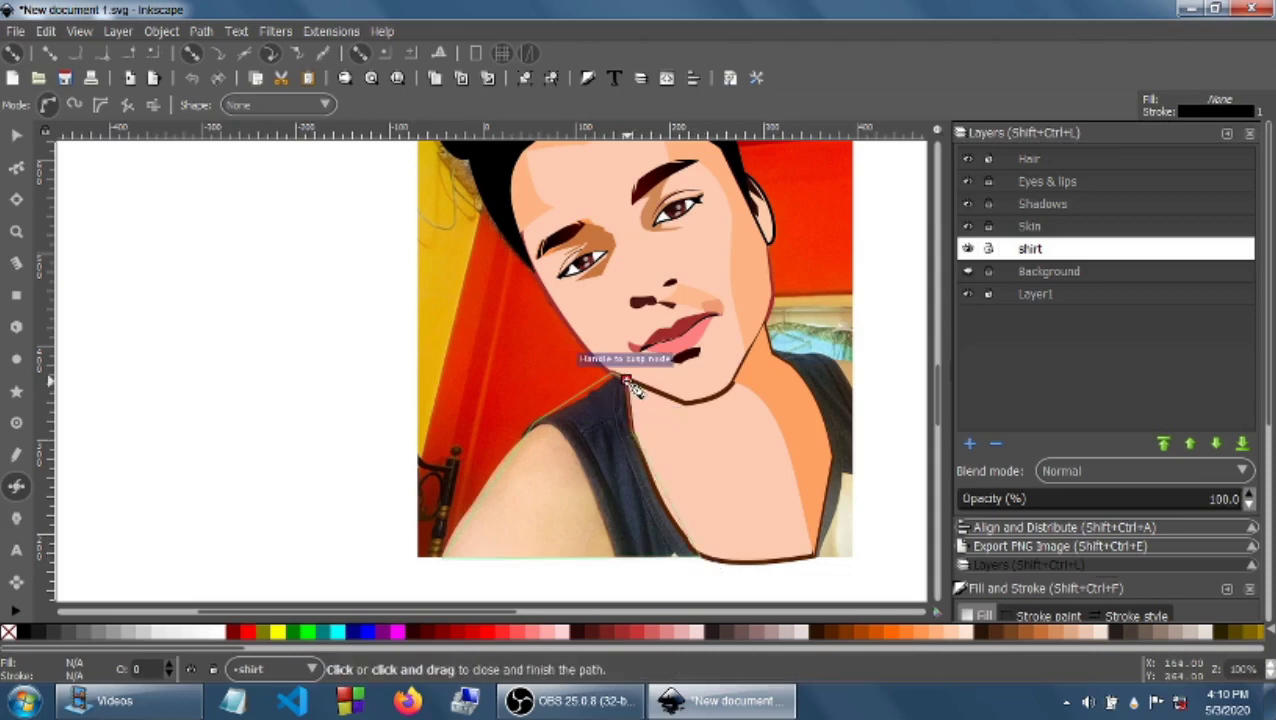
{"action": "left_click", "coordinate": [624, 378]}
{"action": "left_click", "coordinate": [20, 631]}
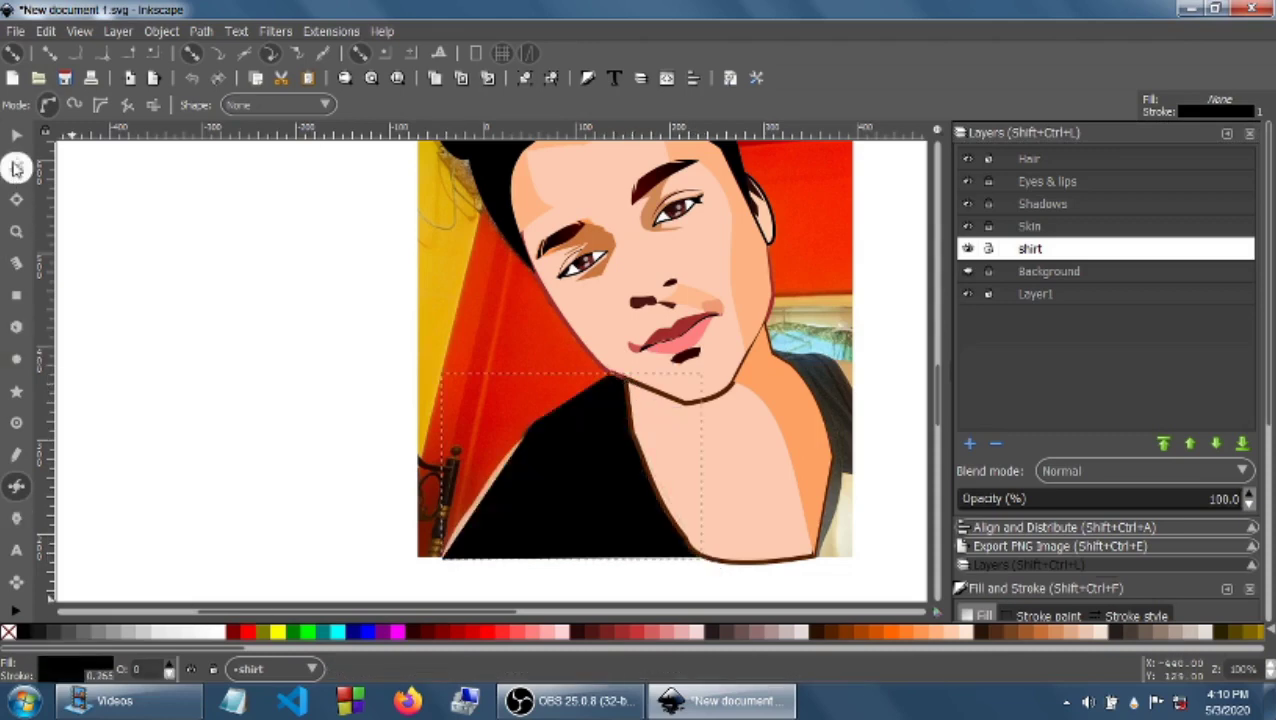
{"action": "left_click", "coordinate": [16, 138]}
{"action": "left_click", "coordinate": [16, 166]}
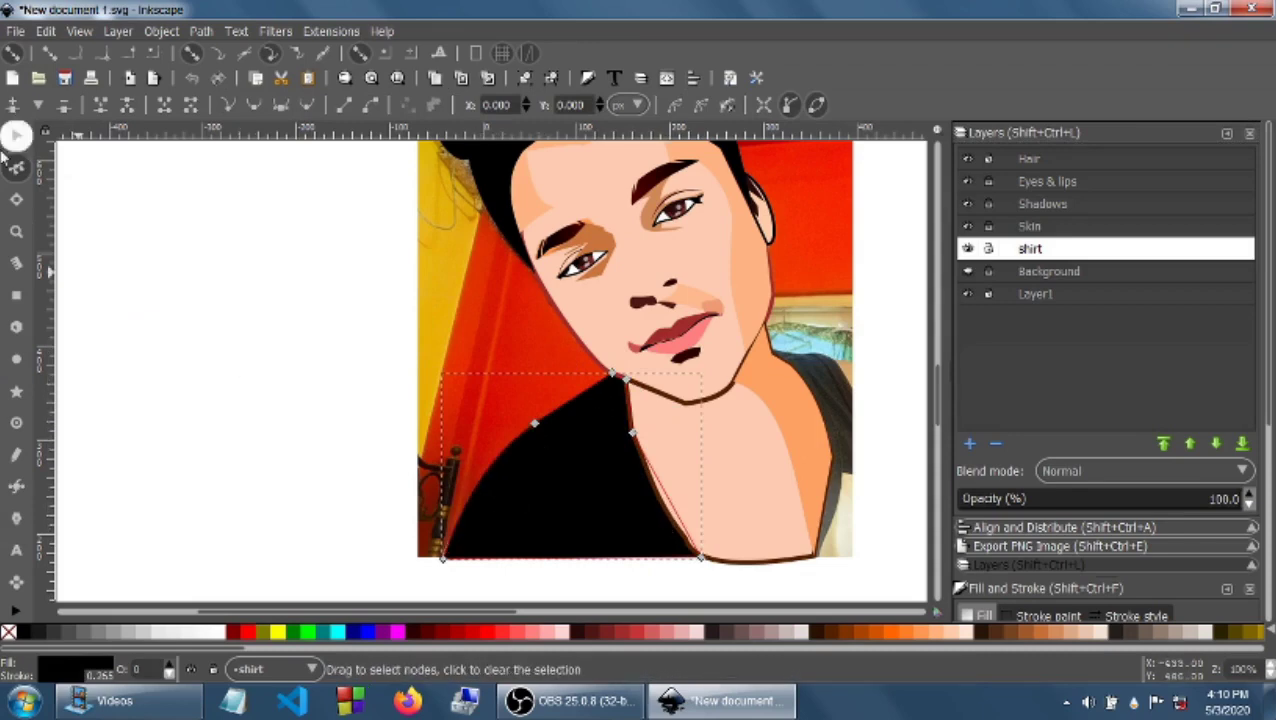
Step: Trace a closed black shirt shape from the neck over the right shoulder, down the photo's right edge to the collar, and adjust its edges
{"action": "left_click", "coordinate": [16, 486]}
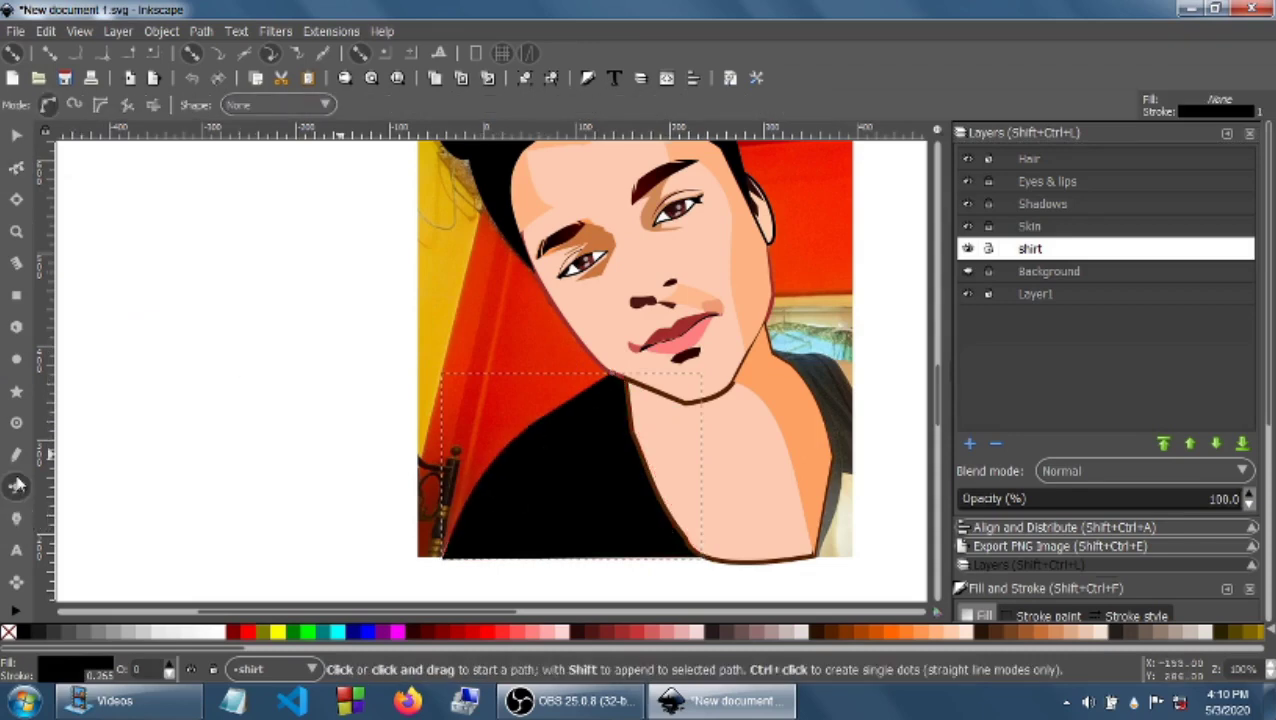
{"action": "left_click", "coordinate": [771, 352]}
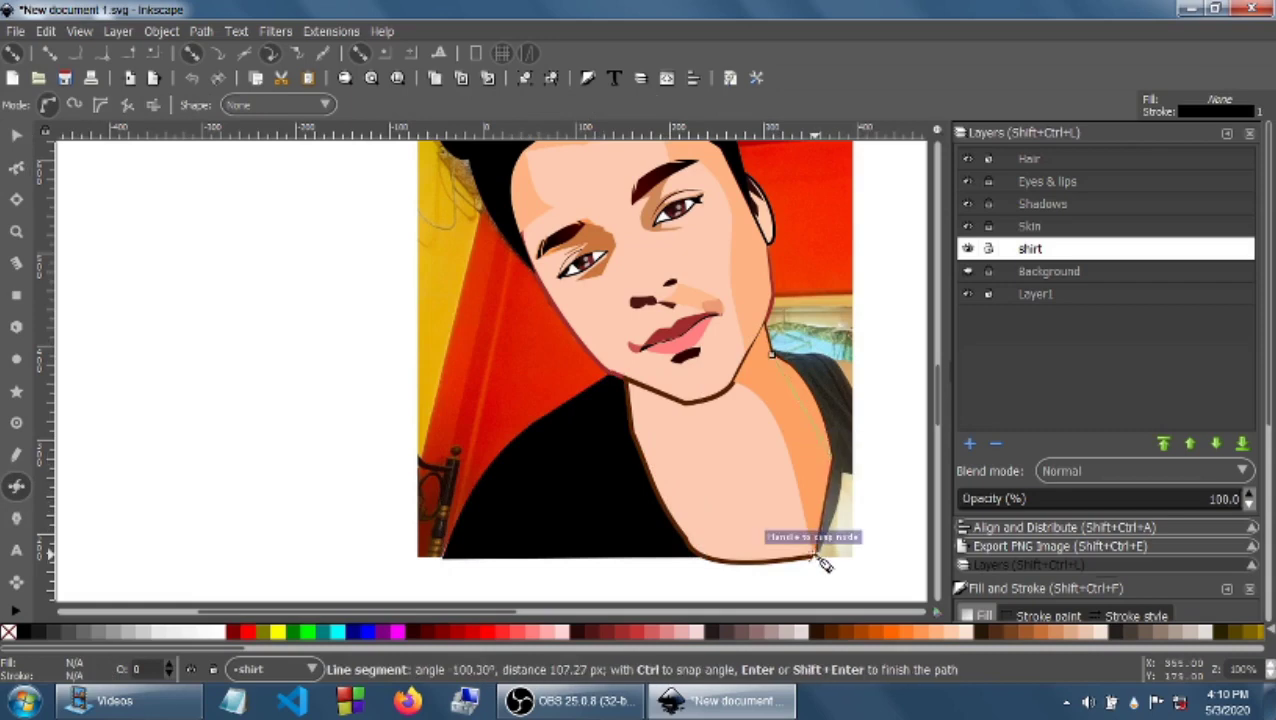
{"action": "left_click", "coordinate": [853, 556]}
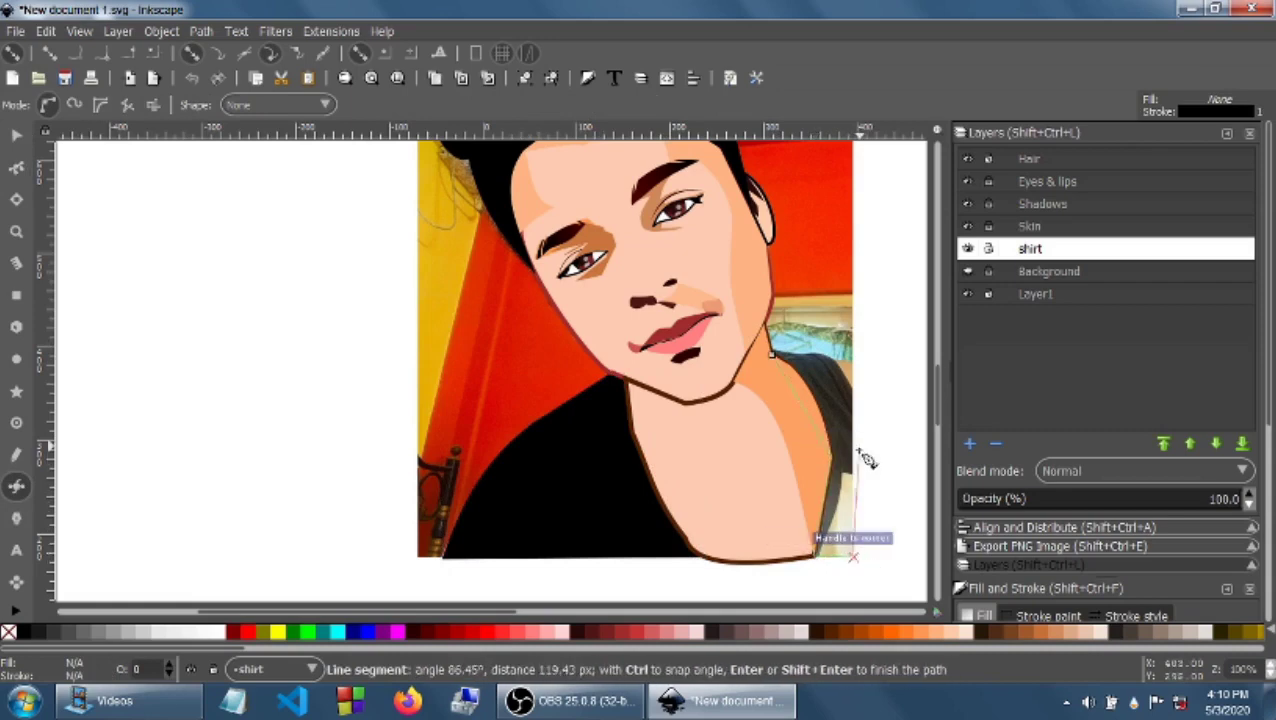
{"action": "left_click", "coordinate": [852, 362]}
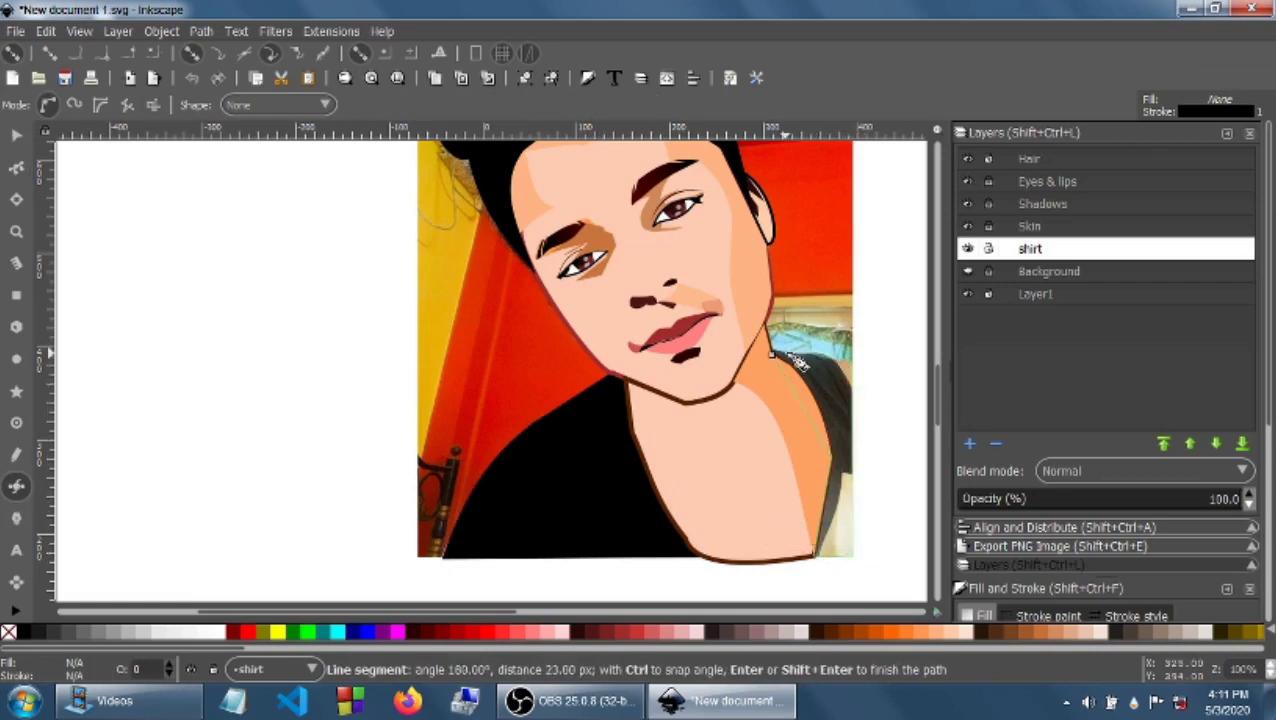
{"action": "left_click", "coordinate": [771, 352]}
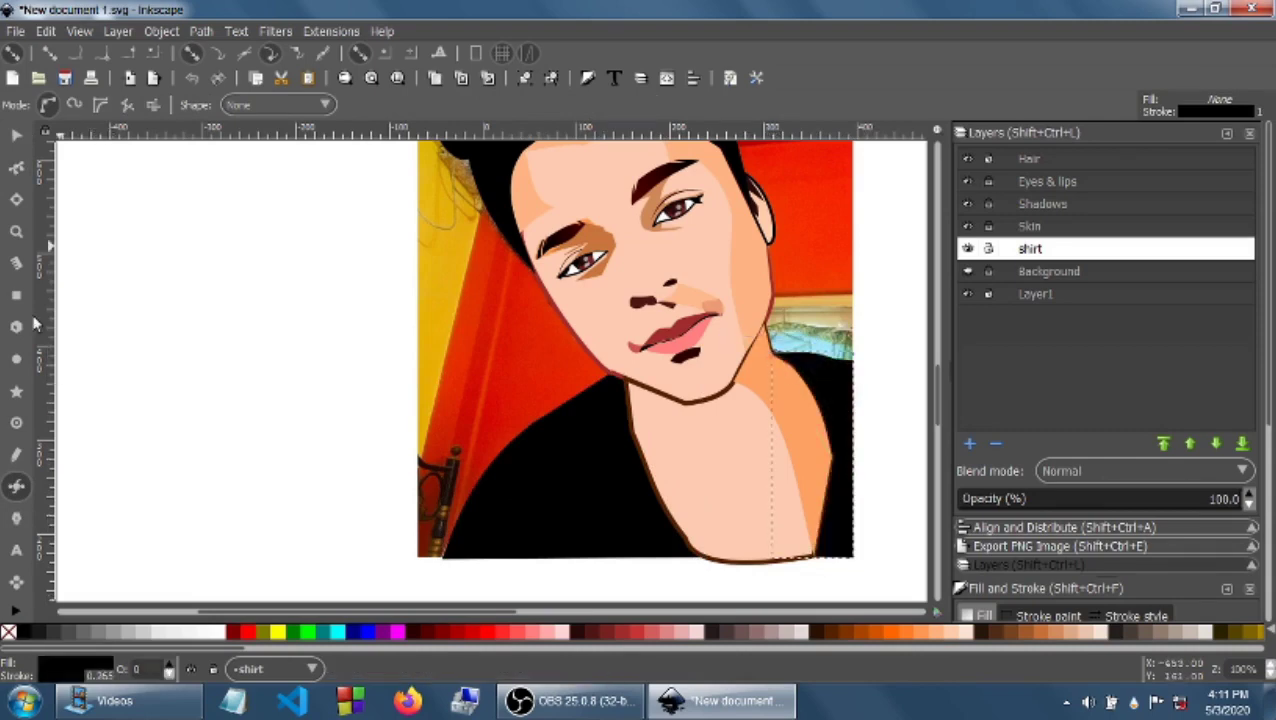
{"action": "left_click", "coordinate": [16, 167]}
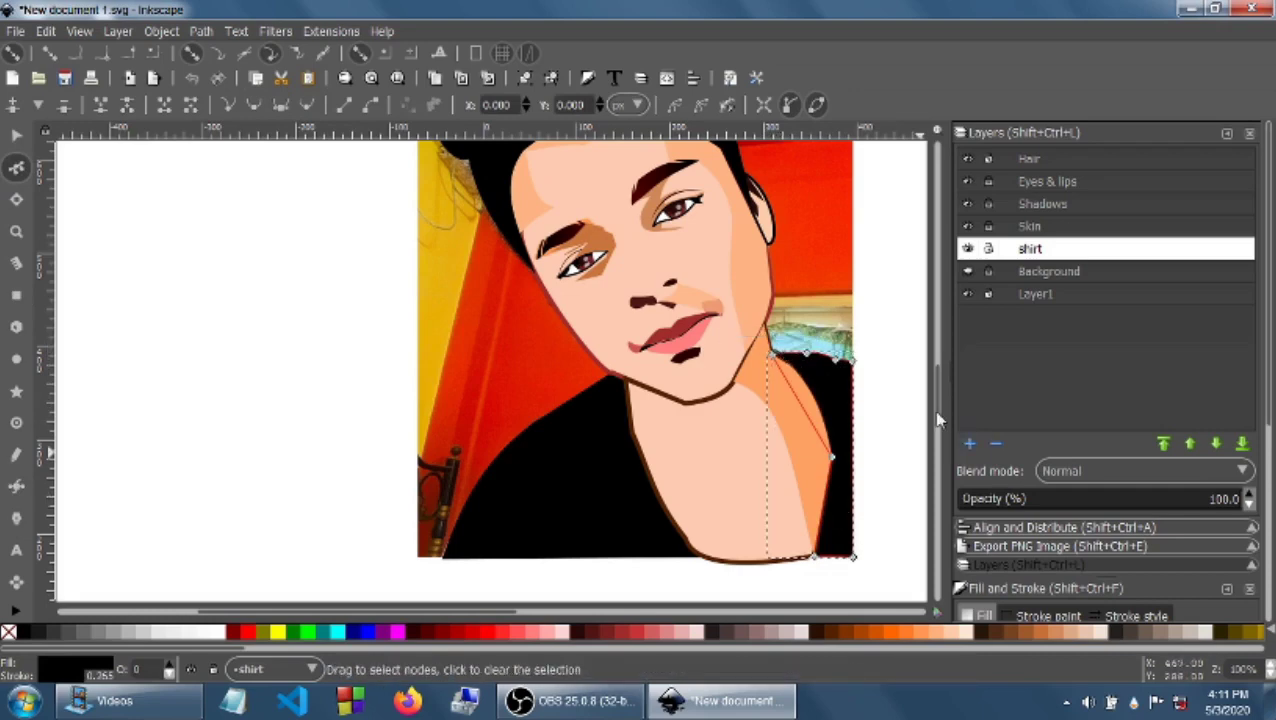
Step: Lock the shirt layer and make the Background layer the active layer
{"action": "scroll", "coordinate": [933, 410], "scroll_direction": "up", "scroll_amount": 3}
{"action": "left_click", "coordinate": [988, 248]}
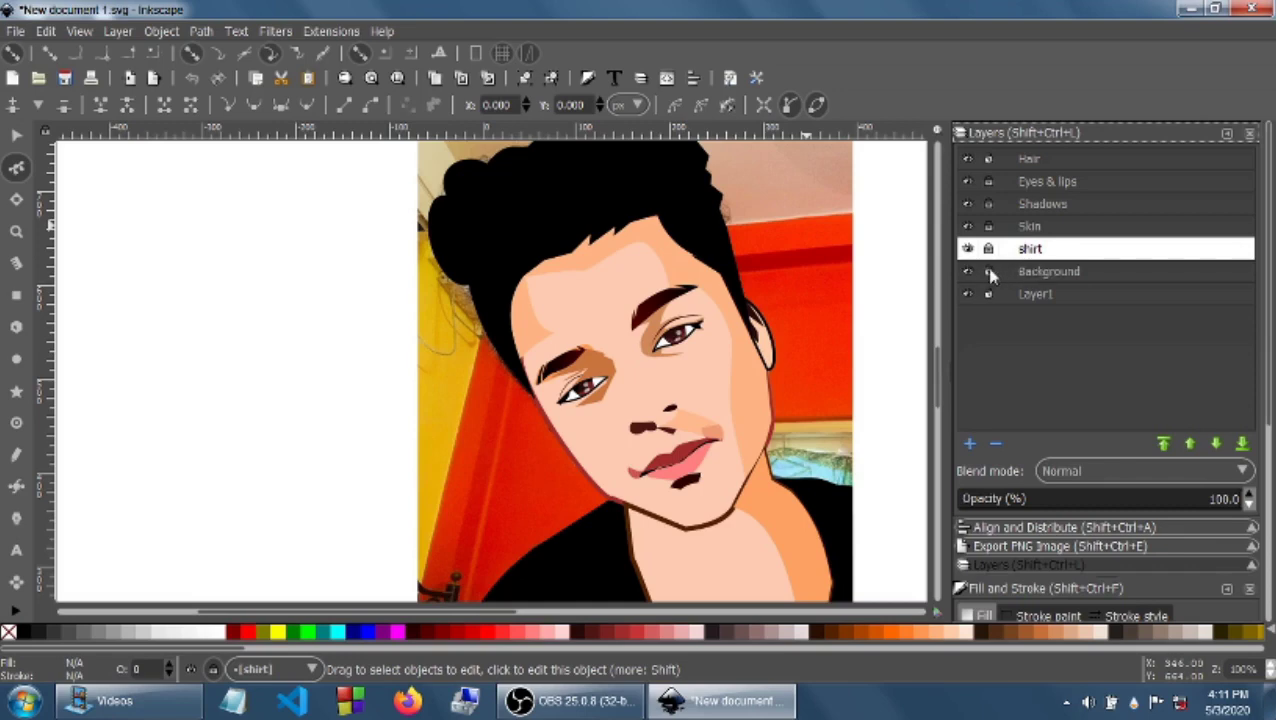
{"action": "left_click", "coordinate": [1040, 272]}
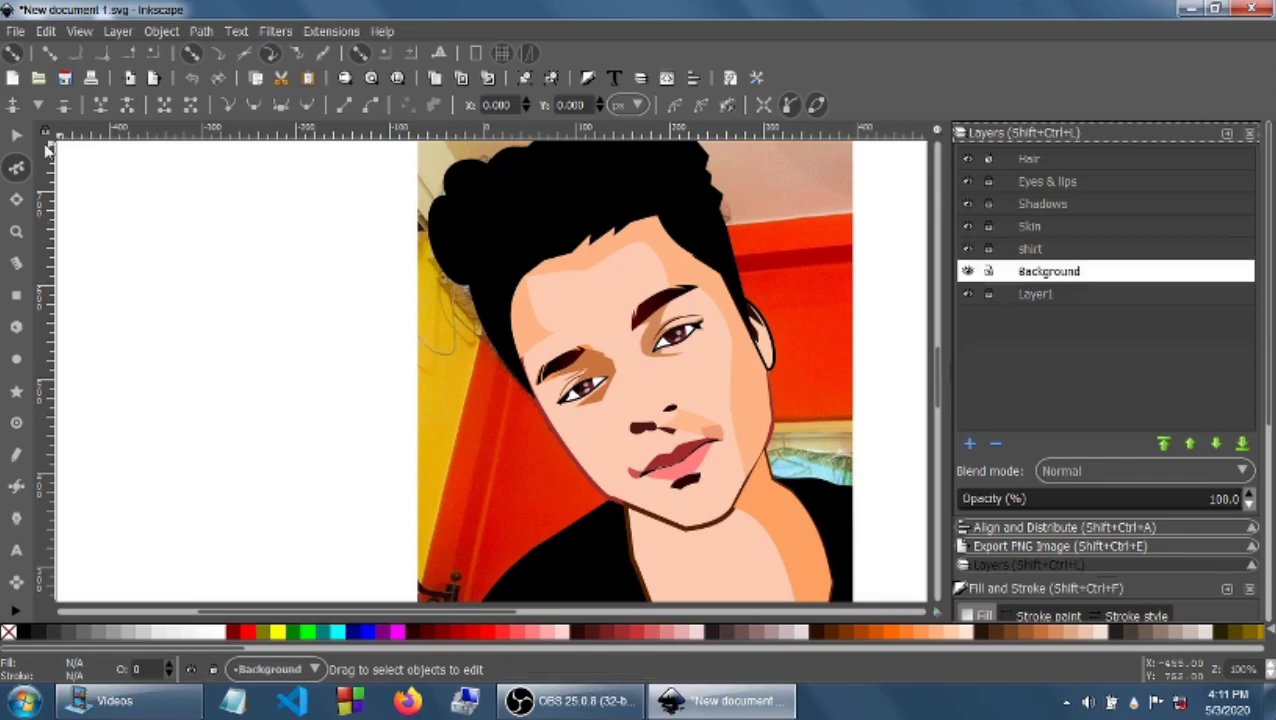
Step: Draw a background rectangle about 503 by 644 px covering the photo behind the portrait, and fill it yellow
{"action": "left_click", "coordinate": [16, 134]}
{"action": "key", "text": "minus"}
{"action": "key", "text": "minus"}
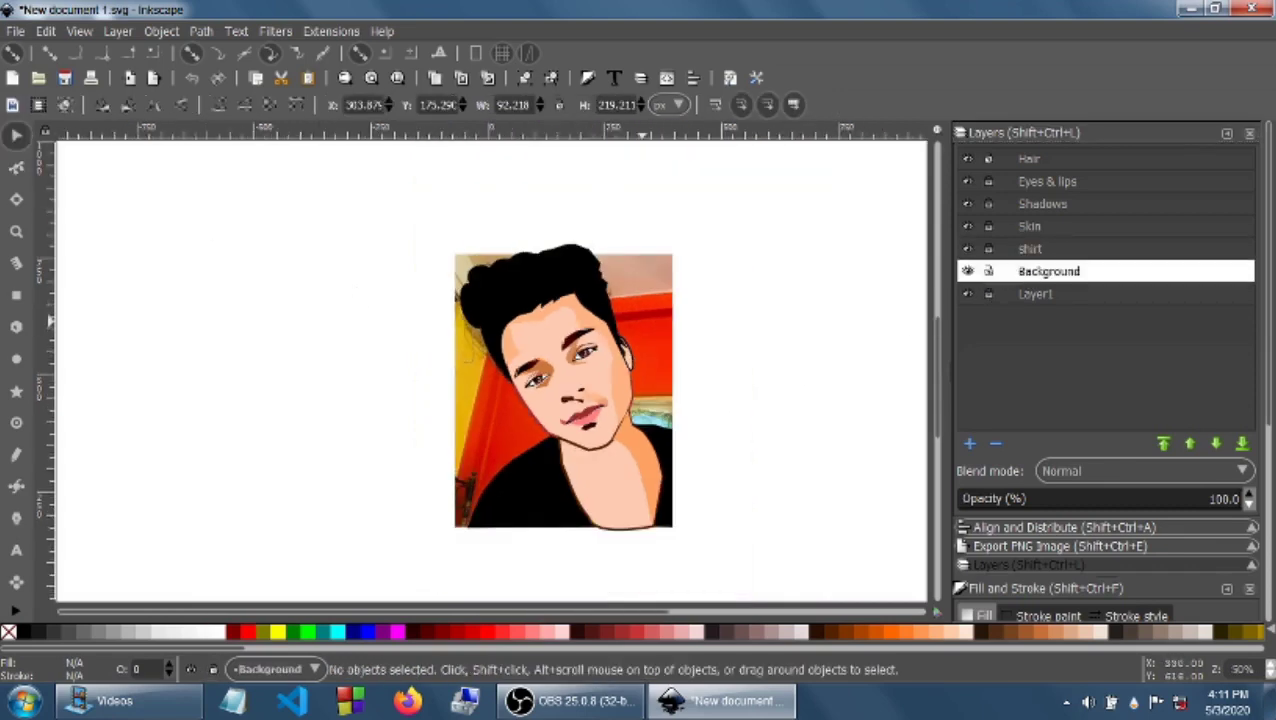
{"action": "scroll", "coordinate": [926, 370], "scroll_direction": "down", "scroll_amount": 1}
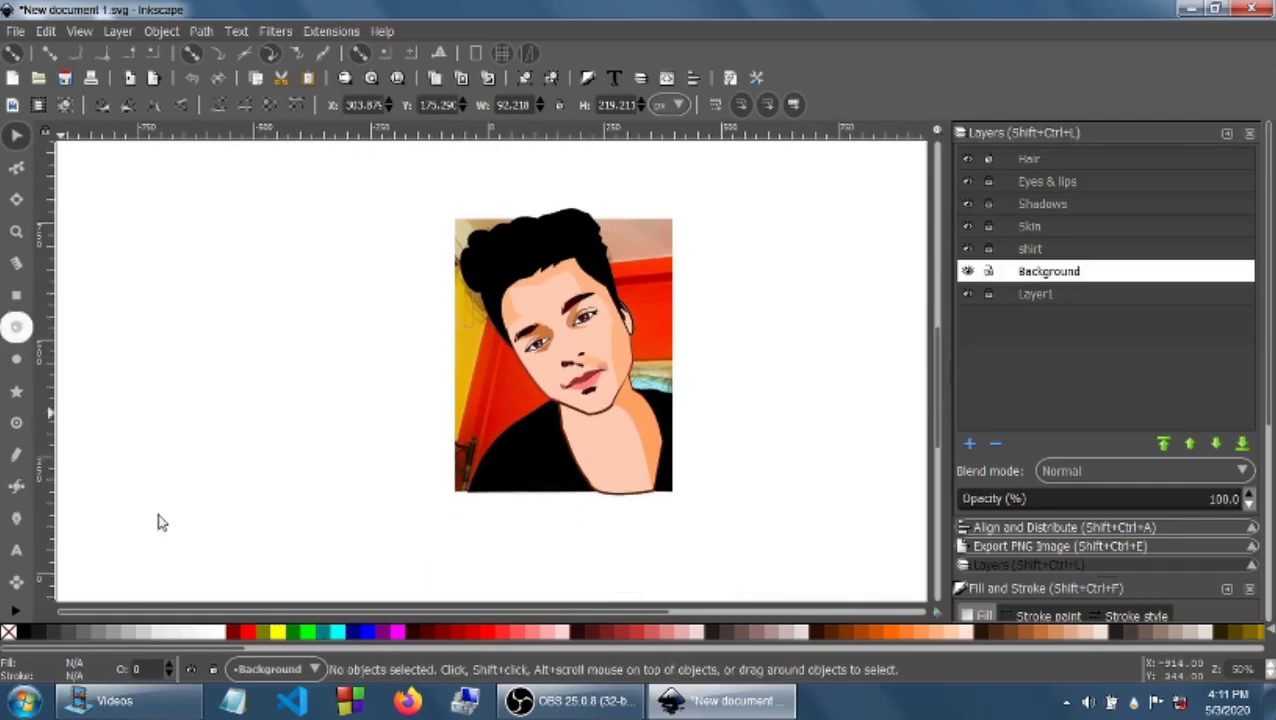
{"action": "left_click", "coordinate": [16, 296]}
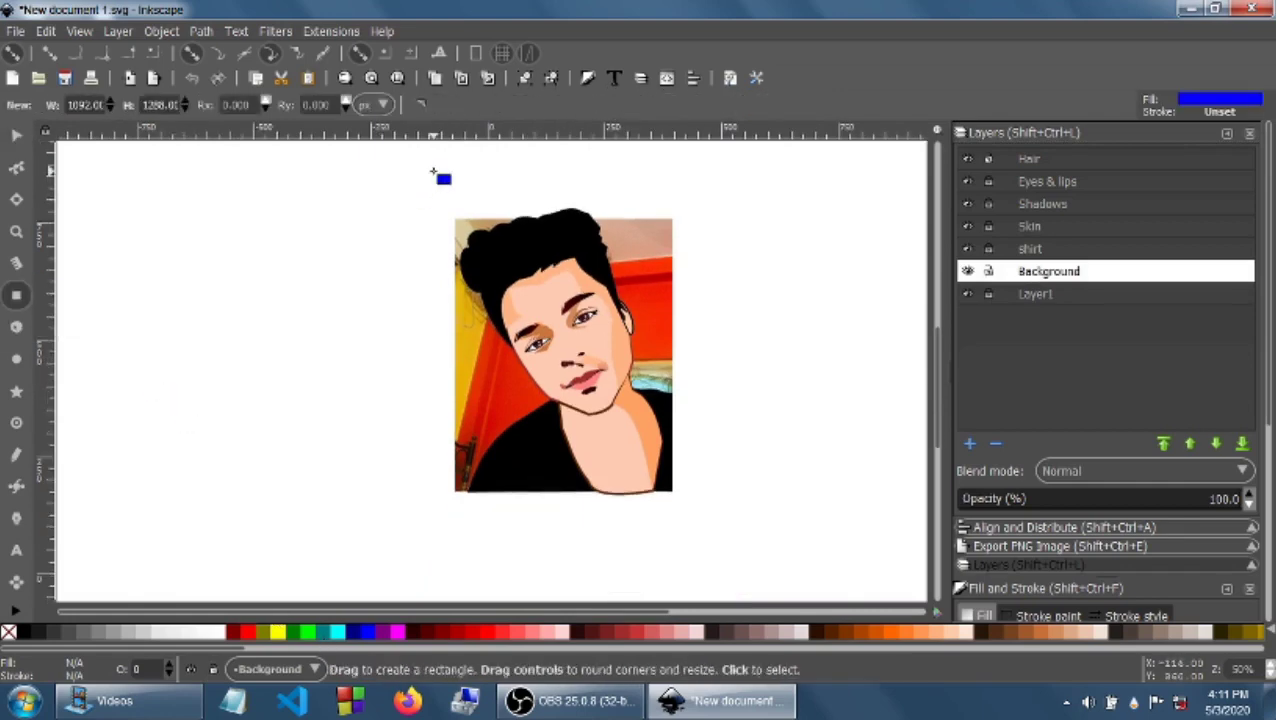
{"action": "left_click_drag", "start_coordinate": [437, 189], "coordinate": [522, 264]}
{"action": "left_click_drag", "start_coordinate": [599, 322], "coordinate": [672, 491]}
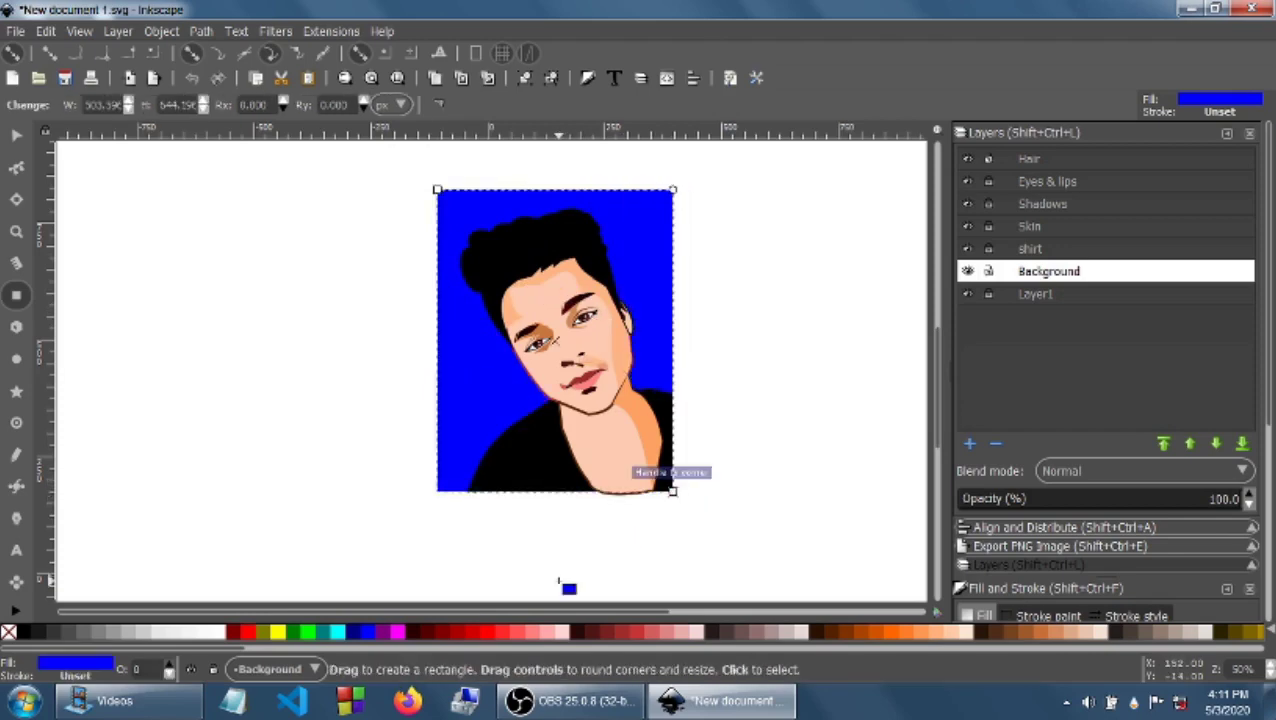
{"action": "left_click", "coordinate": [322, 632]}
{"action": "left_click", "coordinate": [279, 633]}
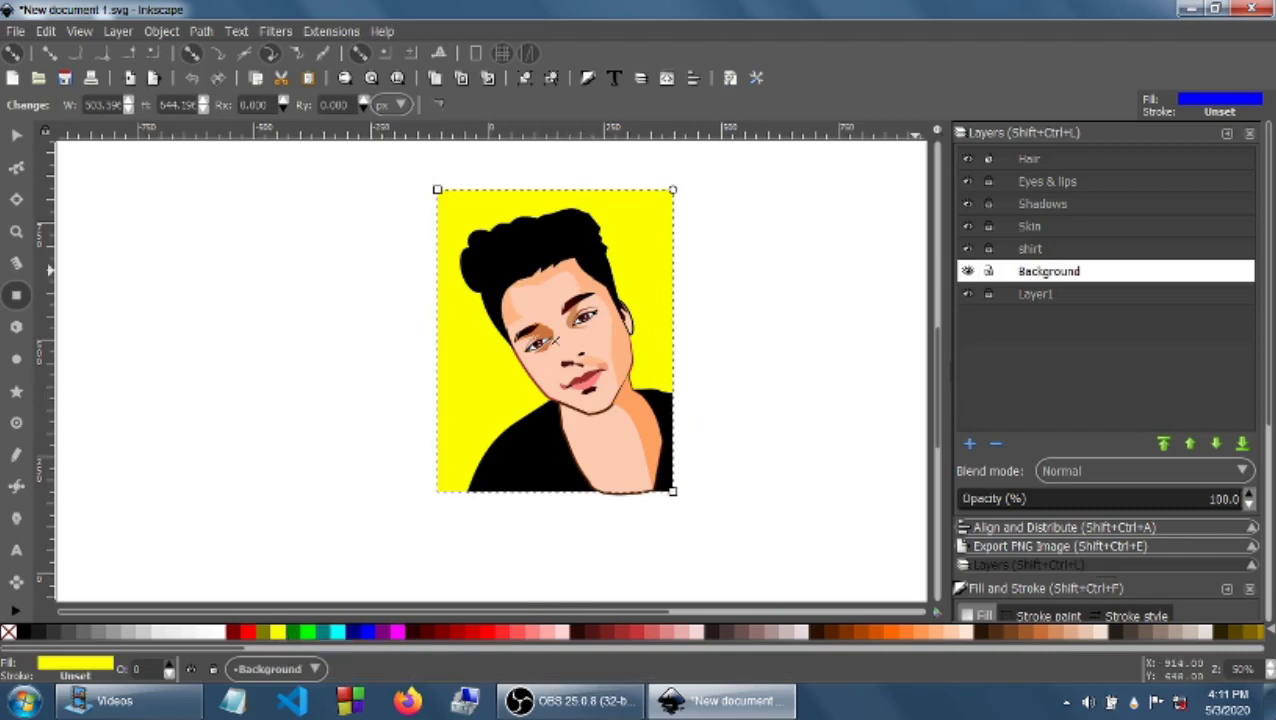
Step: Lock Background, unlock Layer1 and write a canvas note reading "Now we're done", "I'll delete the Layer1", "which consists the image itself"
{"action": "left_click", "coordinate": [988, 271]}
{"action": "left_click", "coordinate": [989, 294]}
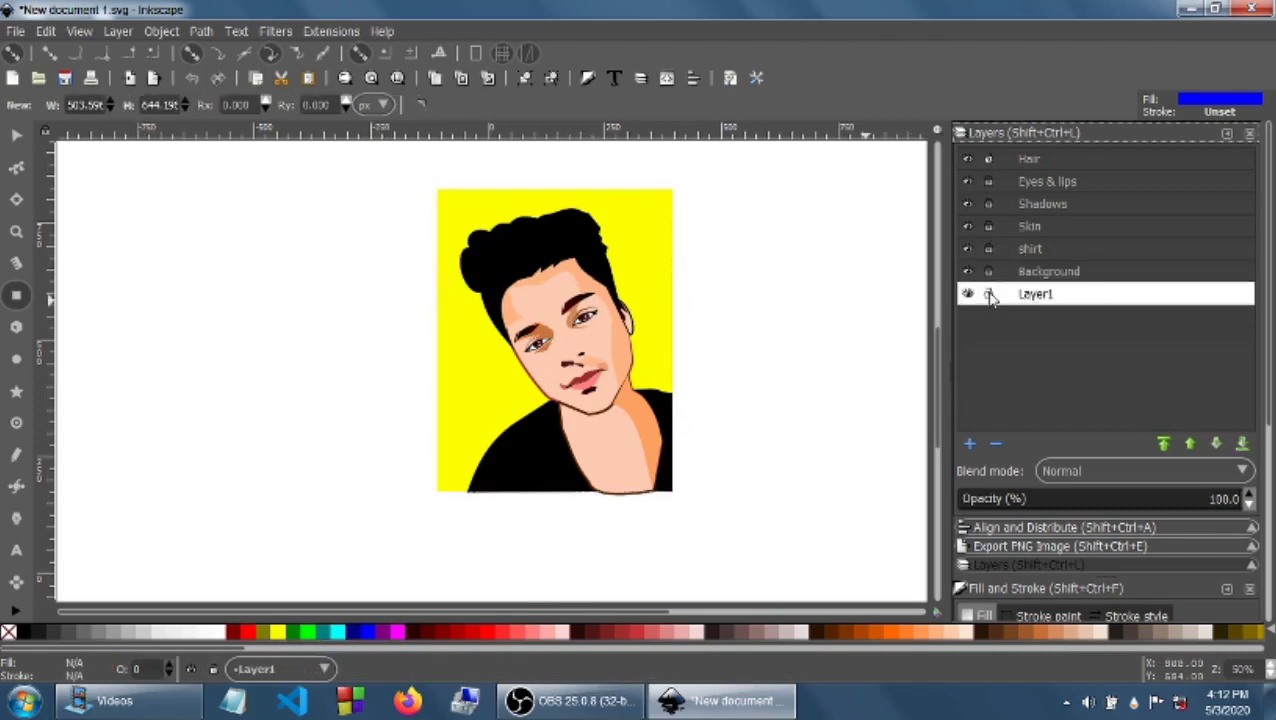
{"action": "left_click", "coordinate": [16, 551]}
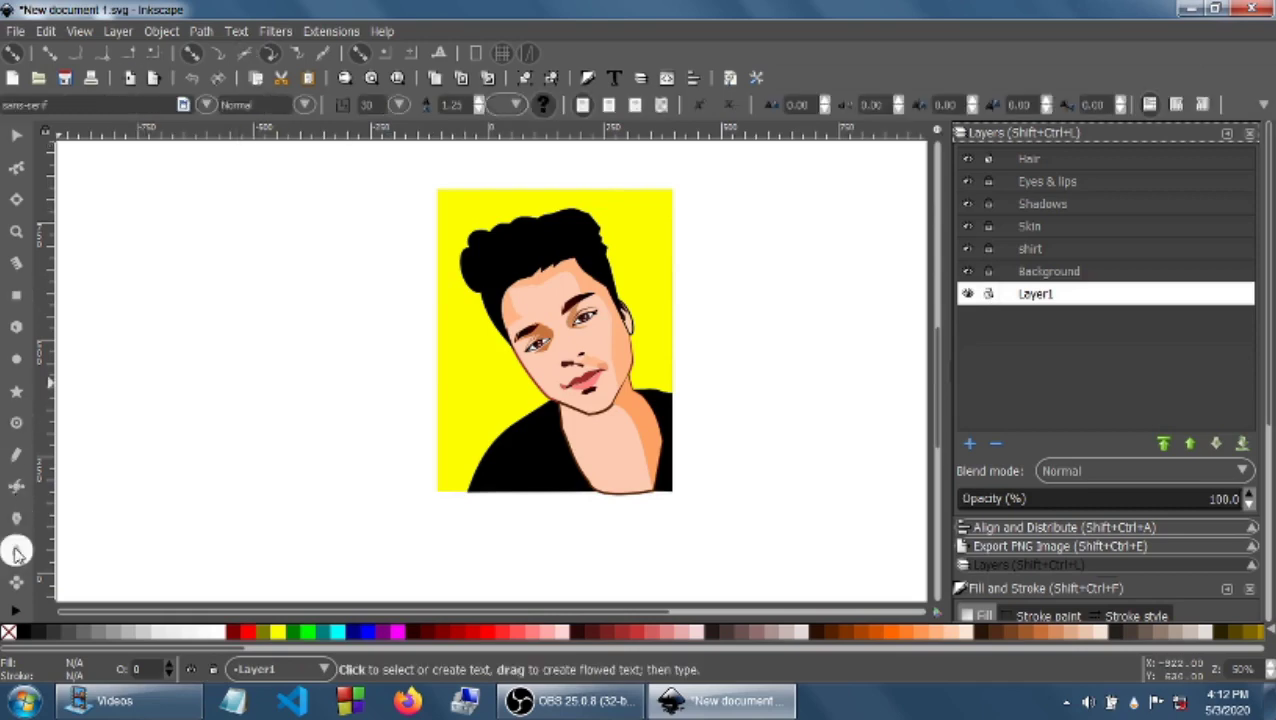
{"action": "left_click", "coordinate": [115, 264]}
{"action": "type", "text": "Now "}
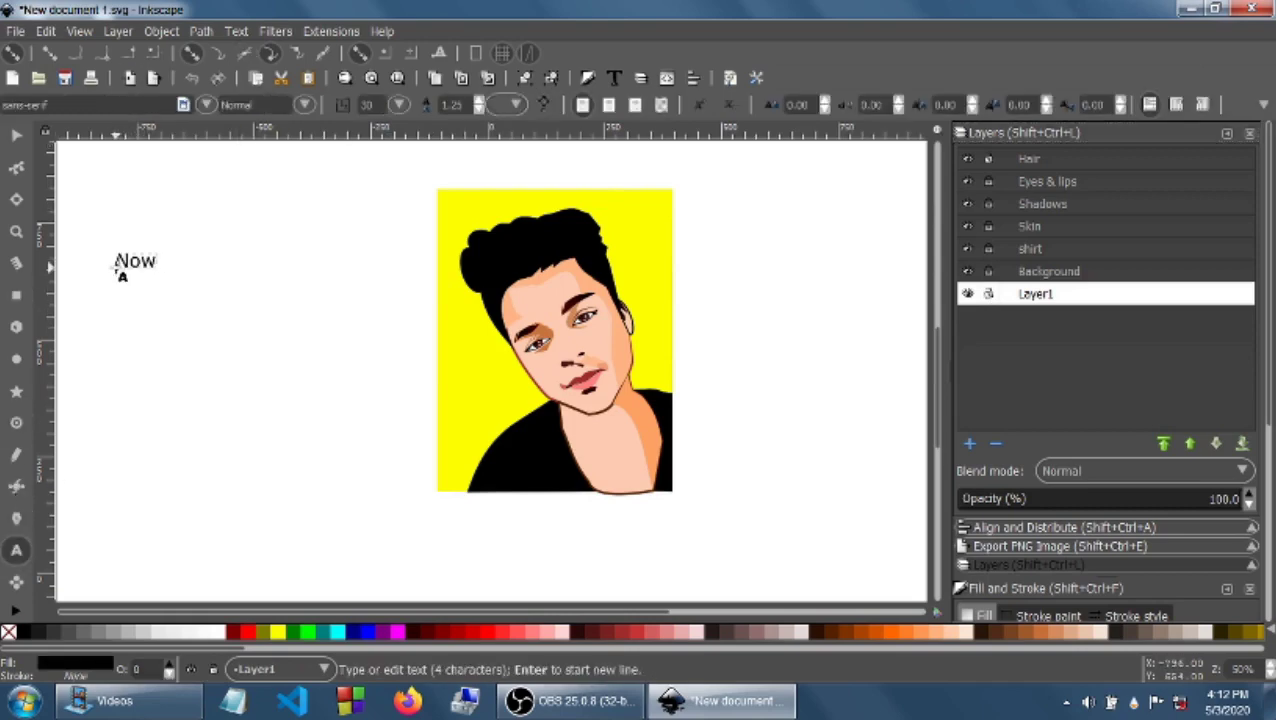
{"action": "type", "text": "we're done  "}
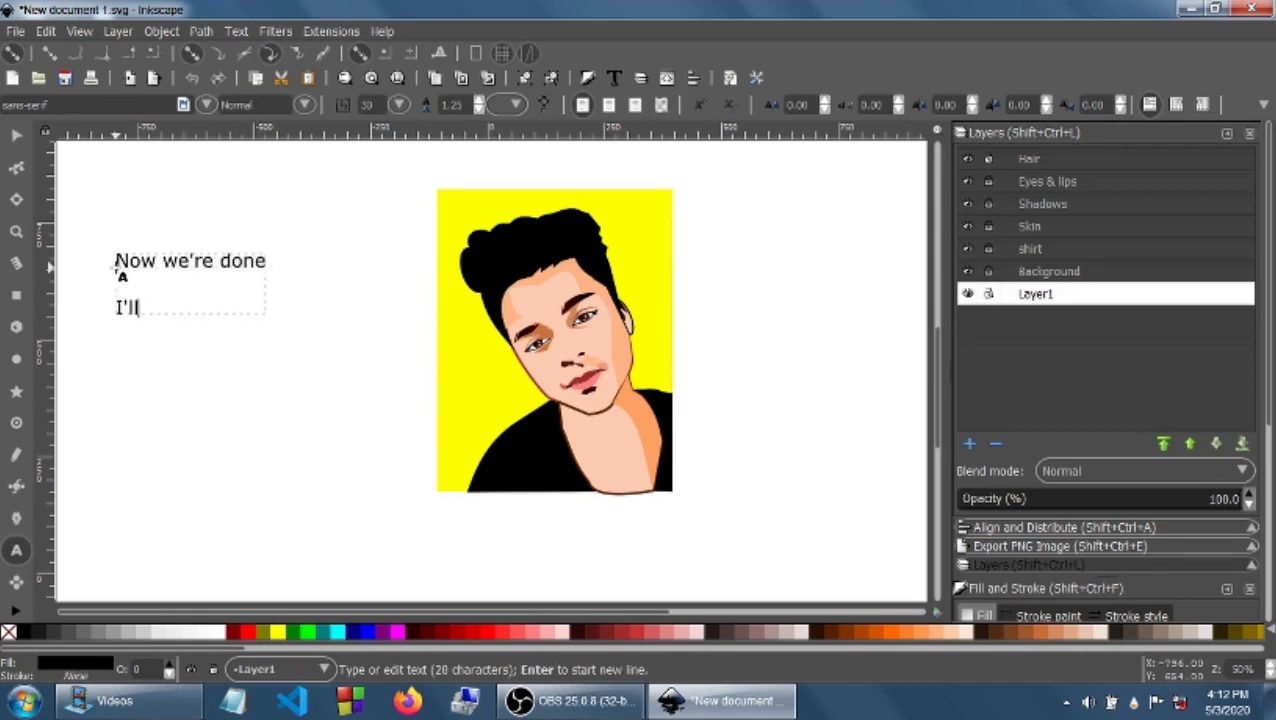
{"action": "type", "text": "I'll delete the"}
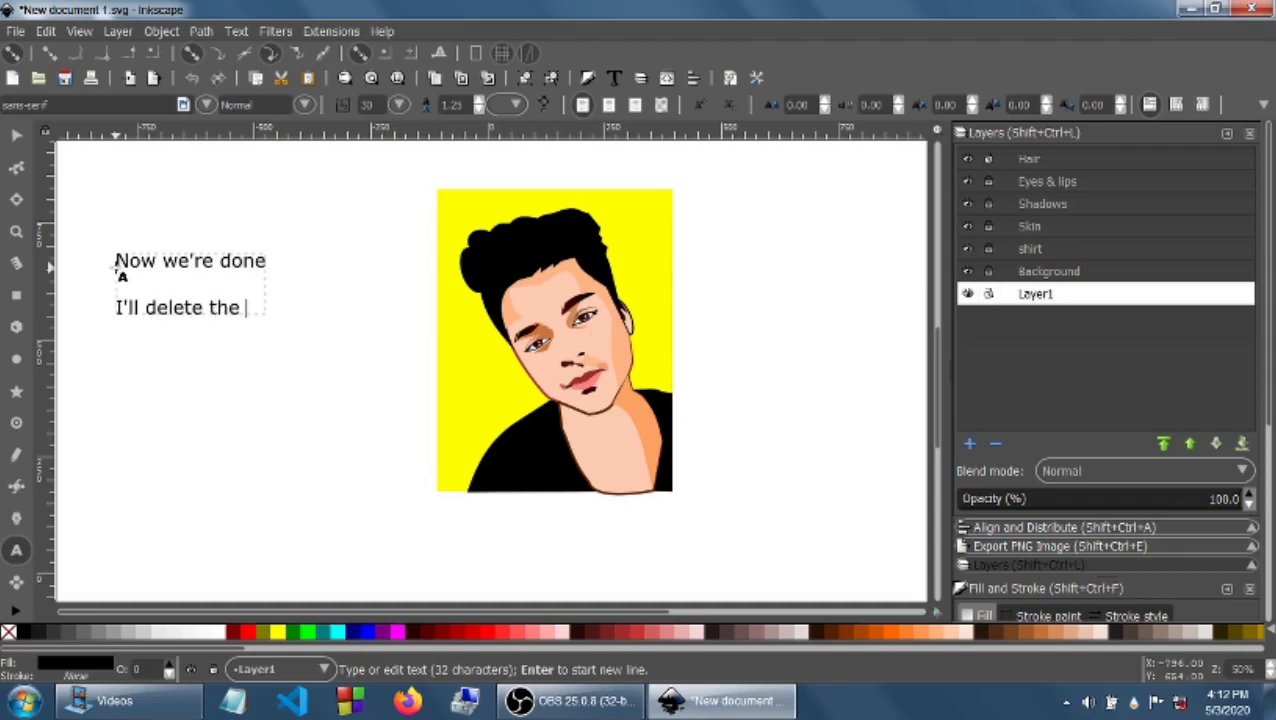
{"action": "type", "text": " Layer1"}
{"action": "key", "text": "Return"}
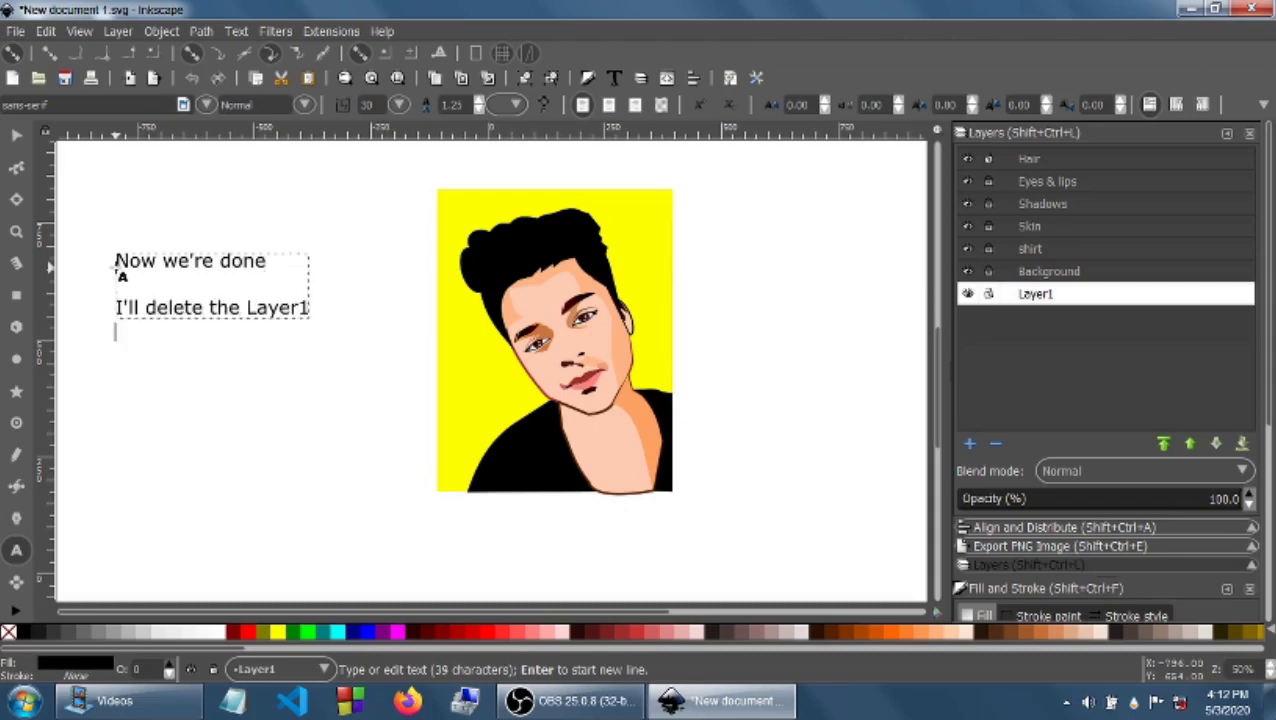
{"action": "type", "text": "which consi"}
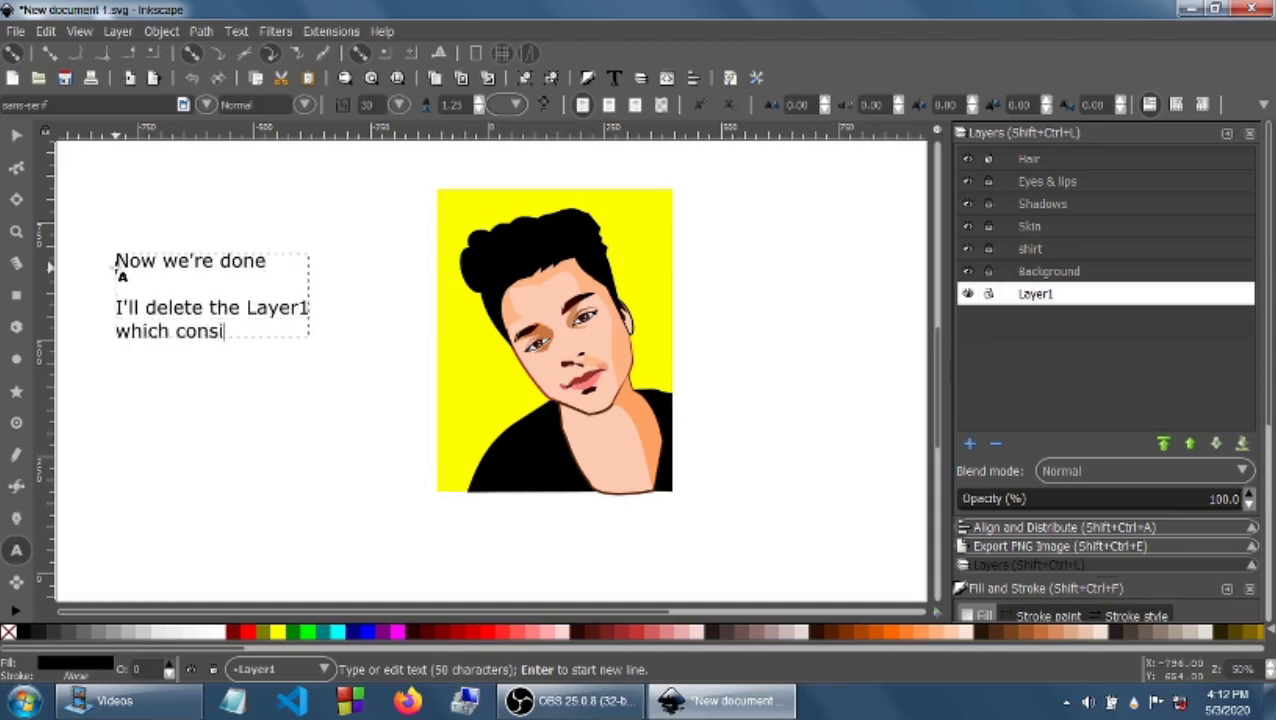
{"action": "type", "text": "sts the "}
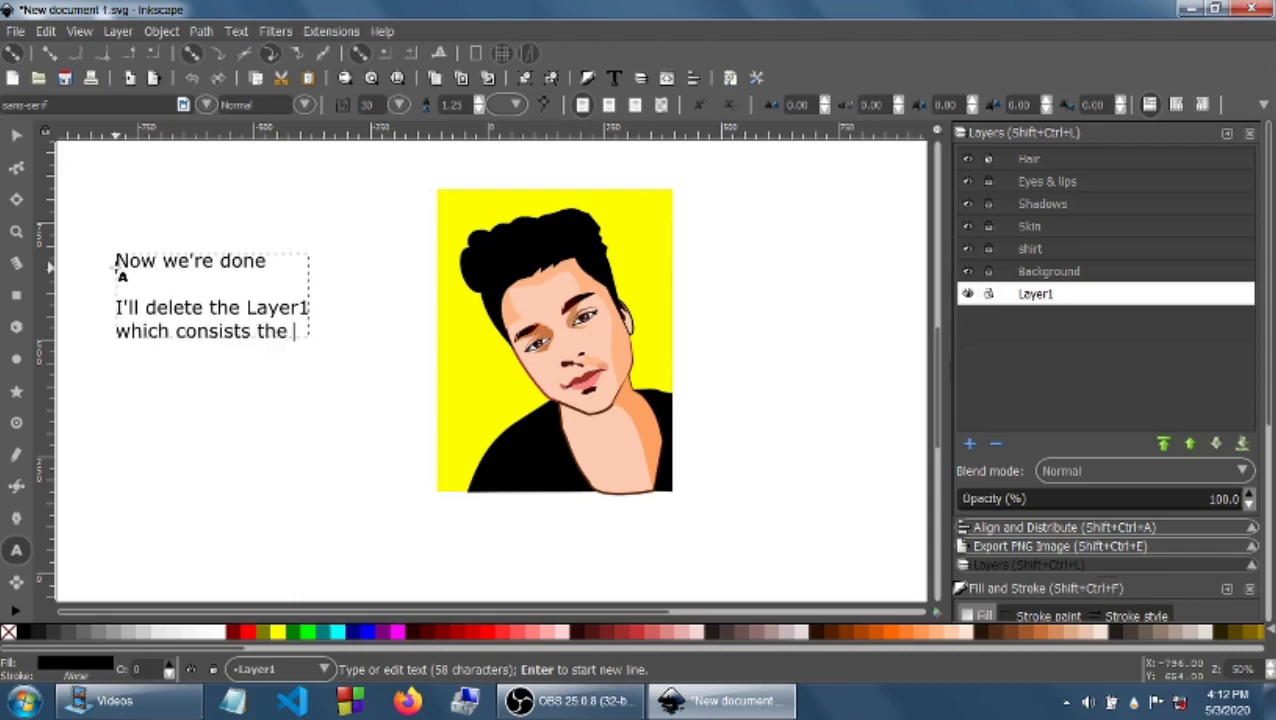
{"action": "type", "text": "image itself"}
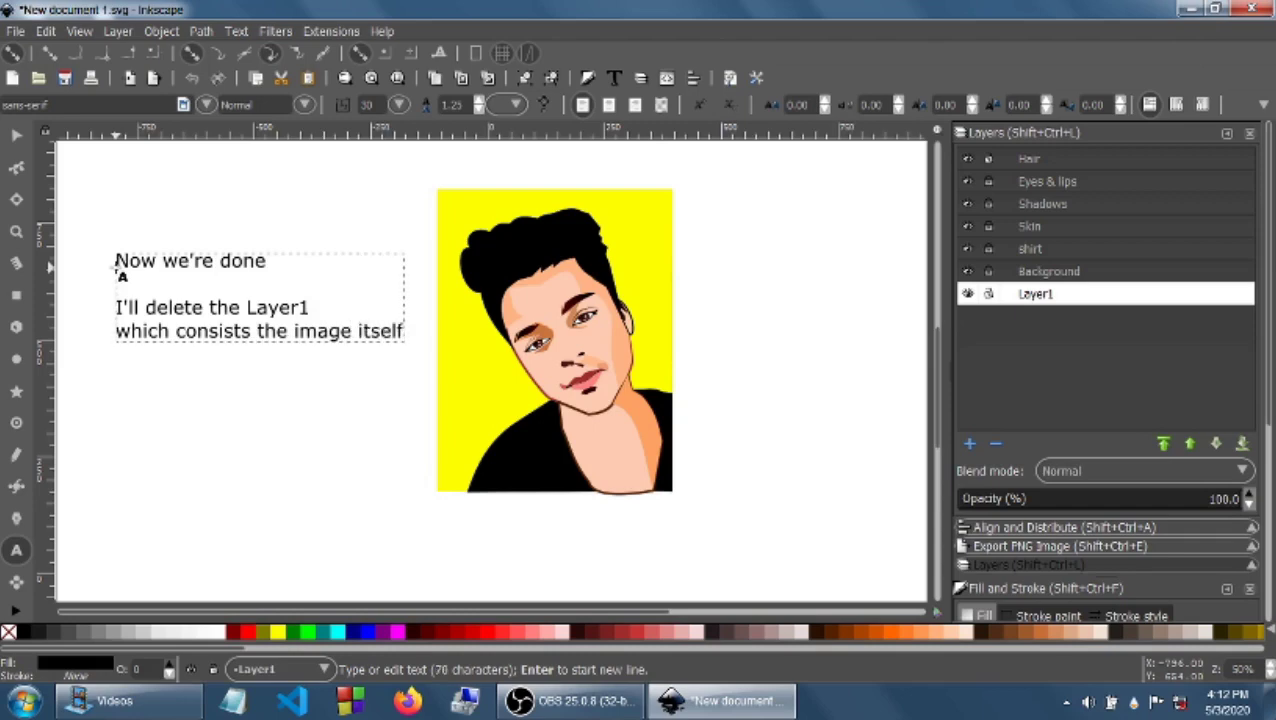
Step: Delete Layer1, which holds the original photo and the canvas note
{"action": "right_click", "coordinate": [1048, 294]}
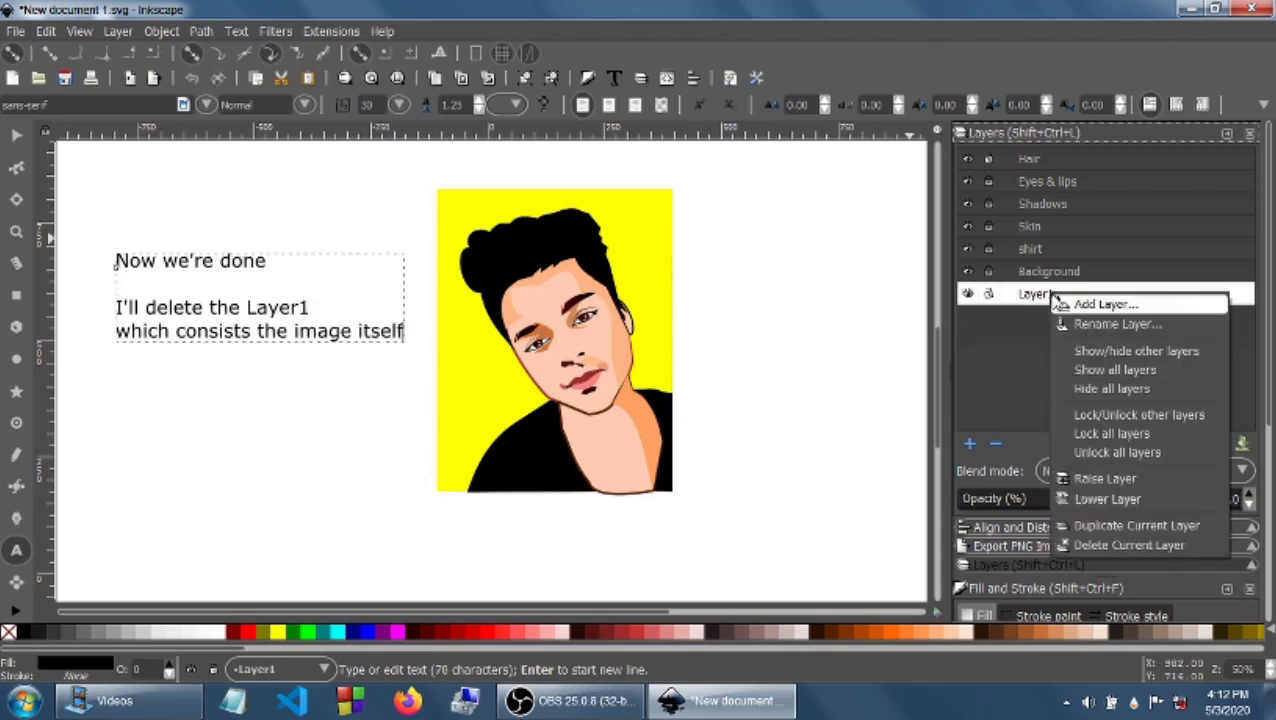
{"action": "left_click", "coordinate": [1108, 547]}
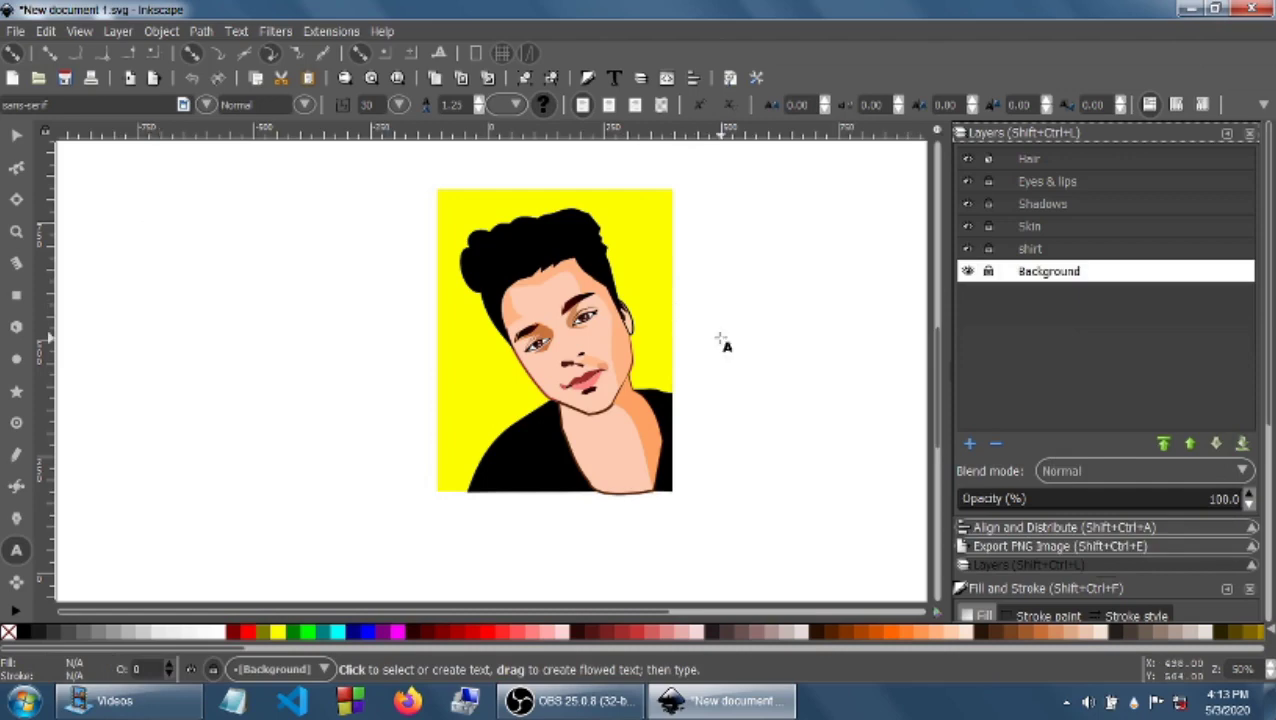
Step: Write a canvas note beside the portrait reading "Now time to export the png image"
{"action": "left_click", "coordinate": [121, 244]}
{"action": "type", "text": "N"}
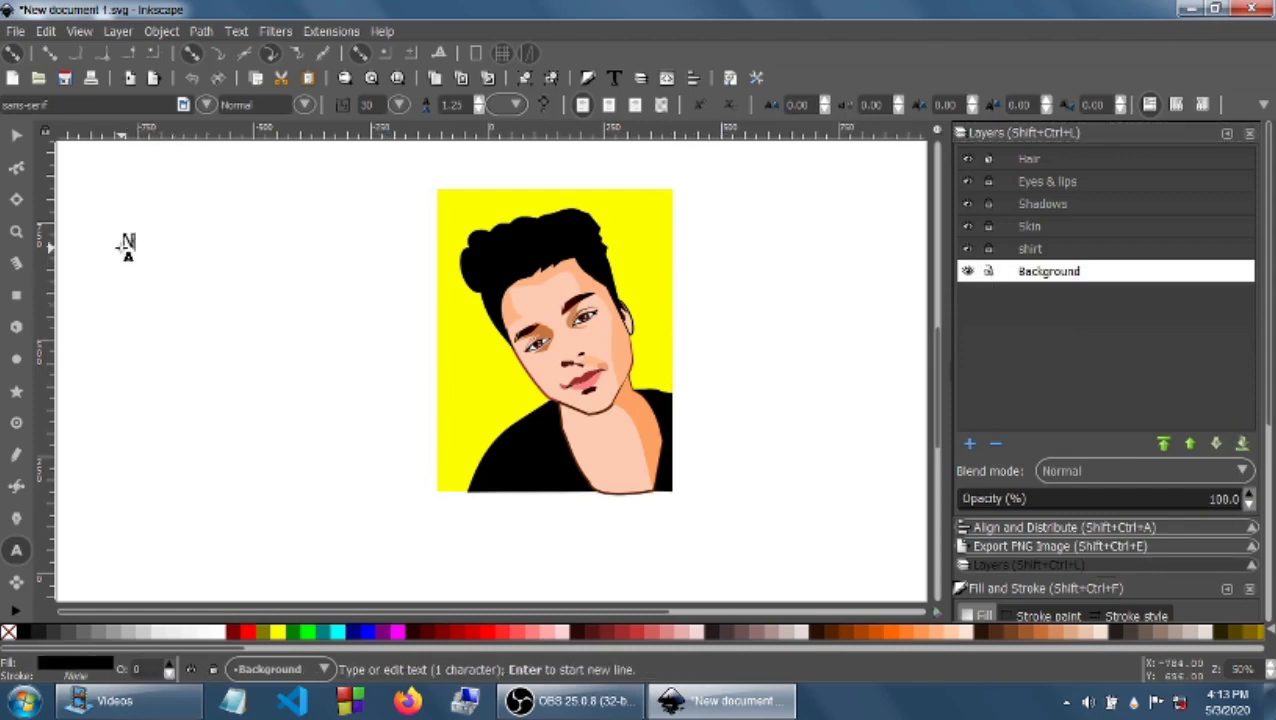
{"action": "type", "text": "ow time to ex"}
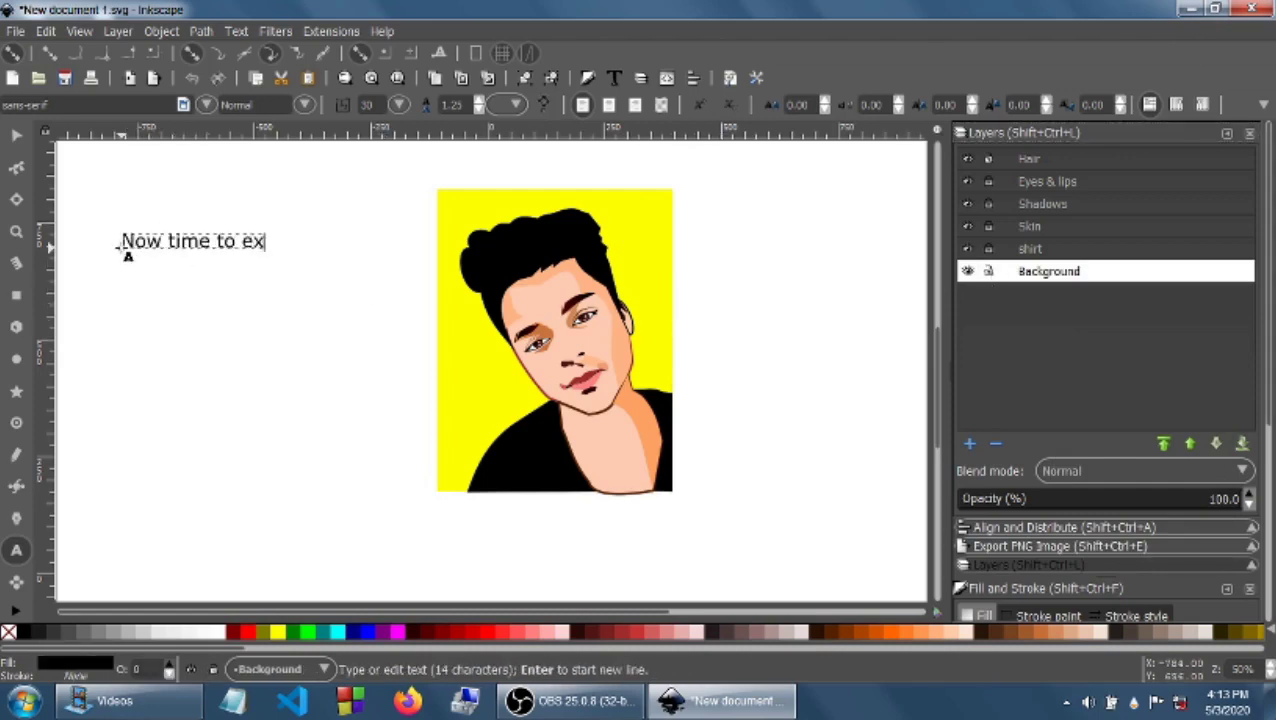
{"action": "type", "text": "port tegy"}
{"action": "key", "text": "BackSpace"}
{"action": "key", "text": "BackSpace"}
{"action": "key", "text": "BackSpace"}
{"action": "type", "text": "he "}
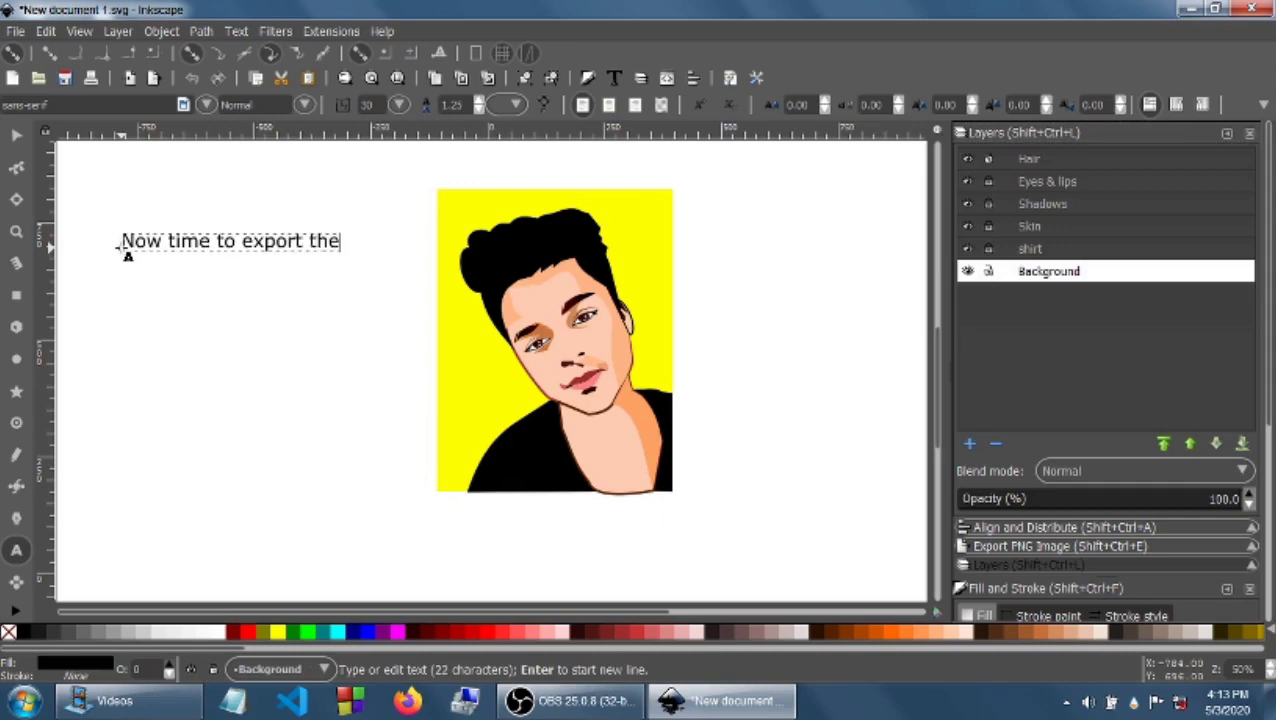
{"action": "type", "text": "png image"}
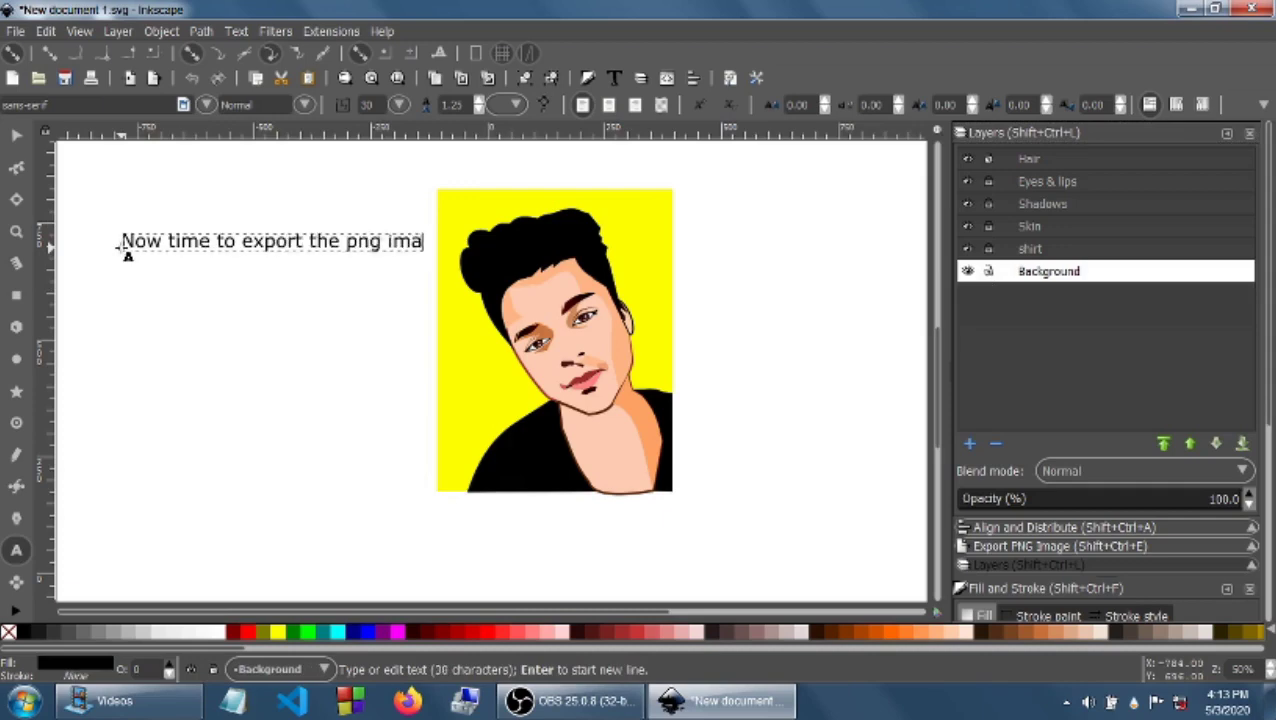
Step: Erase all the text of the canvas note about exporting the image
{"action": "key", "text": "BackSpace"}
{"action": "key", "text": "BackSpace"}
{"action": "key", "text": "BackSpace"}
{"action": "key", "text": "BackSpace"}
{"action": "key", "text": "BackSpace"}
{"action": "key", "text": "BackSpace"}
{"action": "key", "text": "BackSpace"}
{"action": "key", "text": "BackSpace"}
{"action": "key", "text": "BackSpace"}
{"action": "key", "text": "BackSpace"}
{"action": "key", "text": "BackSpace"}
{"action": "key", "text": "BackSpace"}
{"action": "key", "text": "BackSpace"}
{"action": "key", "text": "BackSpace"}
{"action": "key", "text": "BackSpace"}
{"action": "key", "text": "BackSpace"}
{"action": "key", "text": "BackSpace"}
{"action": "key", "text": "BackSpace"}
{"action": "key", "text": "BackSpace"}
{"action": "key", "text": "BackSpace"}
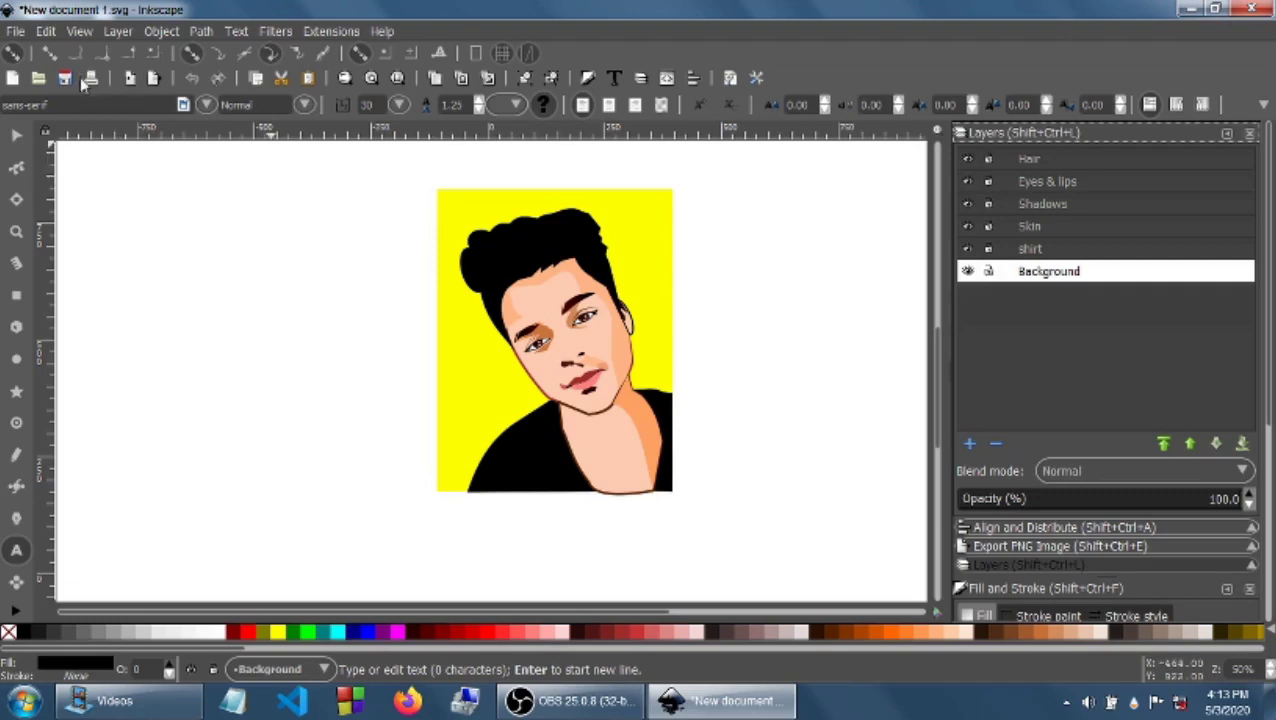
Step: Select all the portrait artwork and set its PNG export file to VectorPortrait on the Desktop
{"action": "left_click_drag", "start_coordinate": [438, 190], "coordinate": [12, 150]}
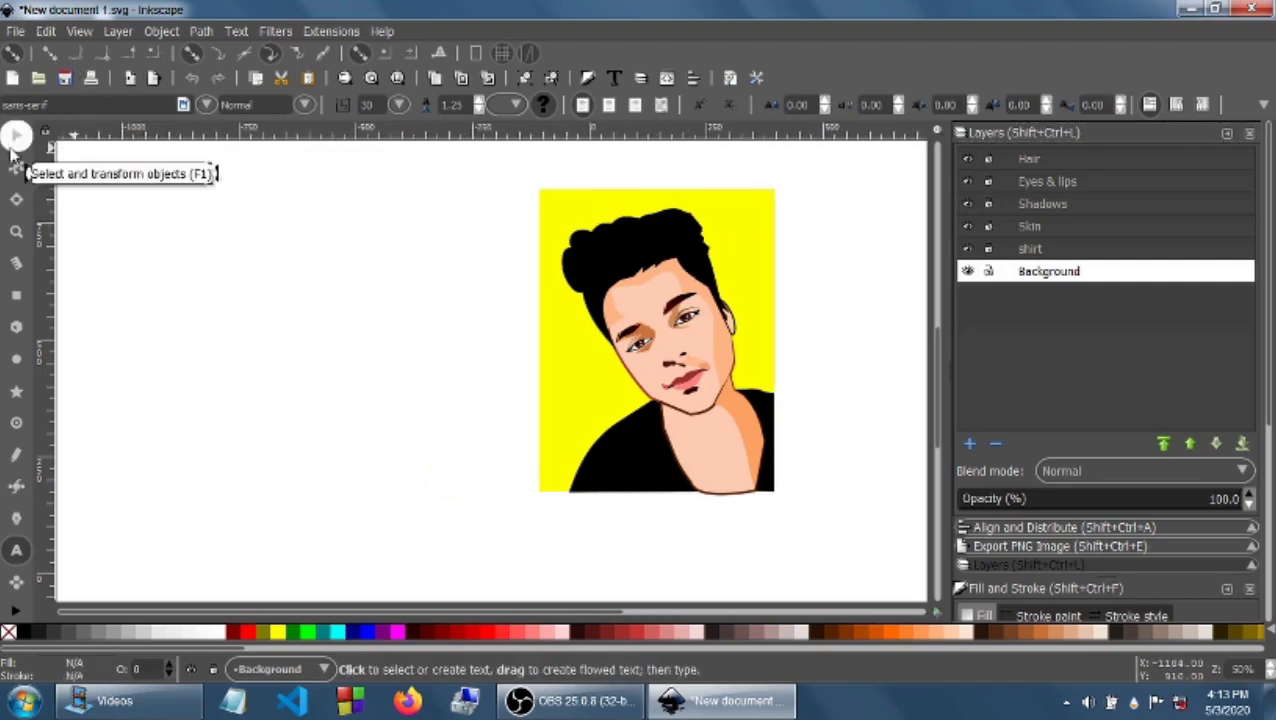
{"action": "left_click", "coordinate": [16, 134]}
{"action": "left_click_drag", "start_coordinate": [525, 160], "coordinate": [832, 512]}
{"action": "left_click", "coordinate": [15, 31]}
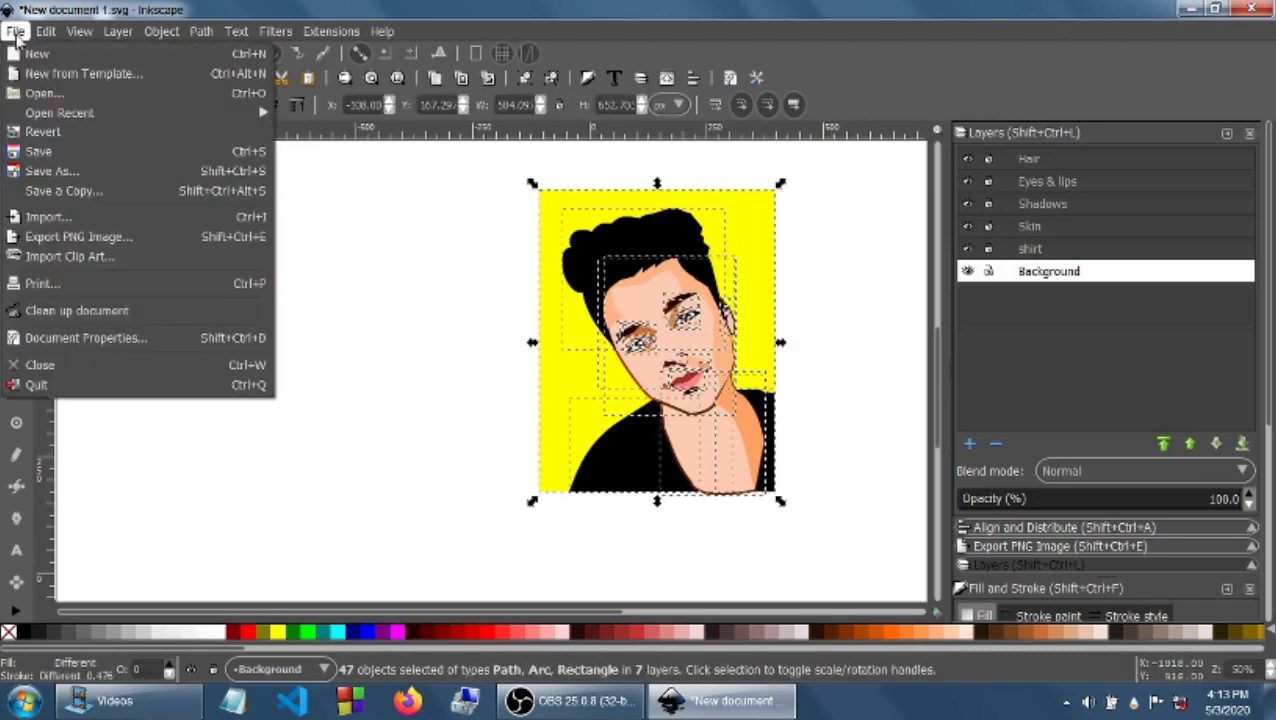
{"action": "left_click", "coordinate": [88, 237]}
{"action": "left_click", "coordinate": [1200, 413]}
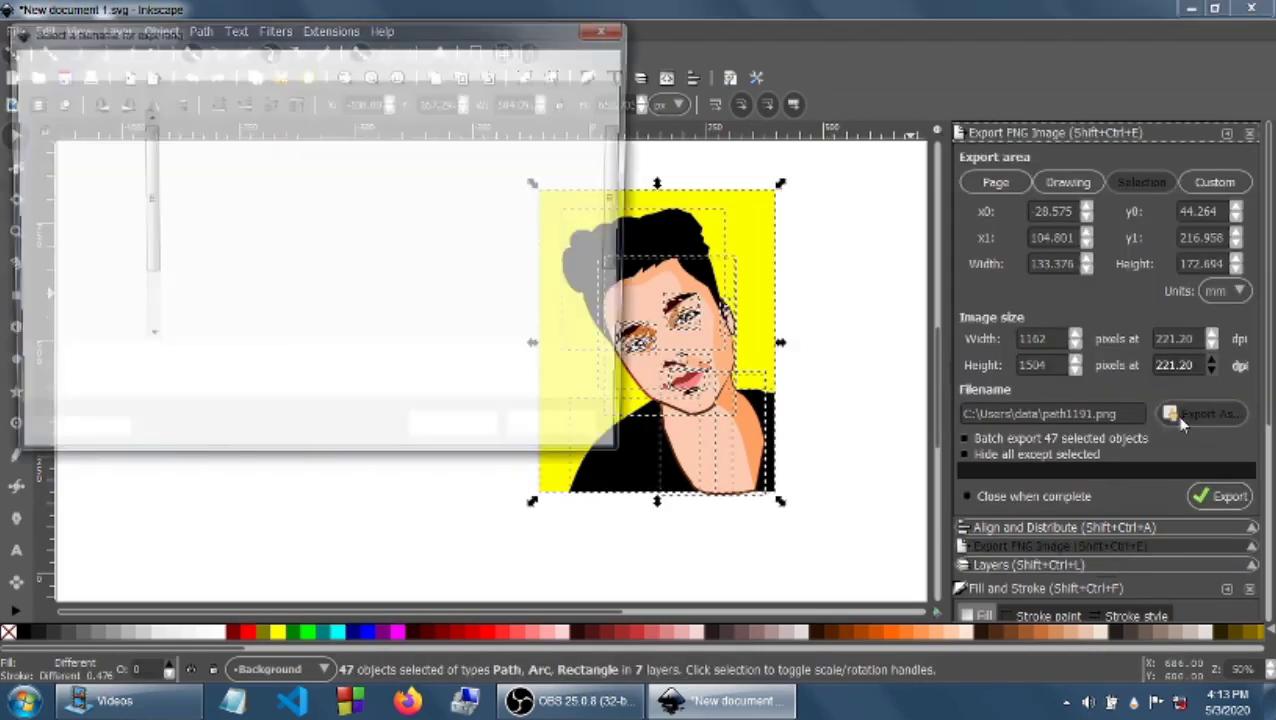
{"action": "left_click", "coordinate": [75, 145]}
{"action": "key", "text": "BackSpace"}
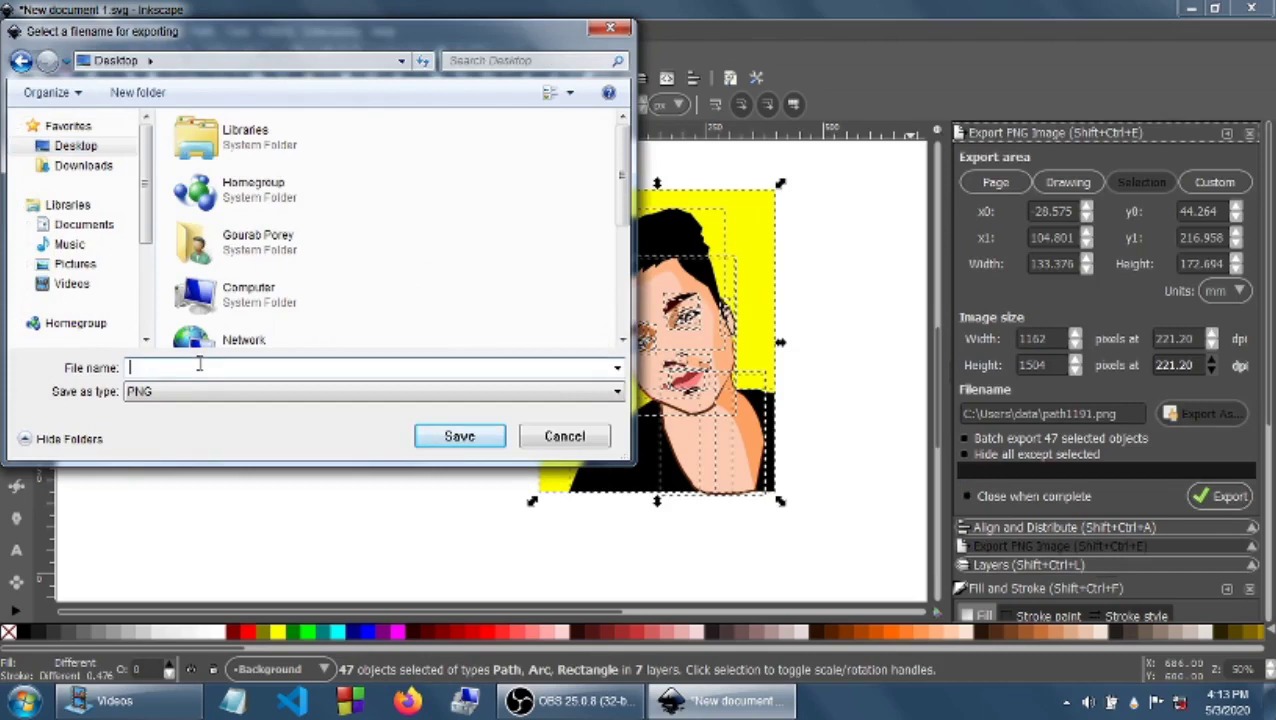
{"action": "type", "text": "VectorPortrait"}
{"action": "left_click", "coordinate": [443, 440]}
Step: Check the desktop, return to the drawing and export the selected artwork as VectorPortrait.png
{"action": "left_click", "coordinate": [1190, 12]}
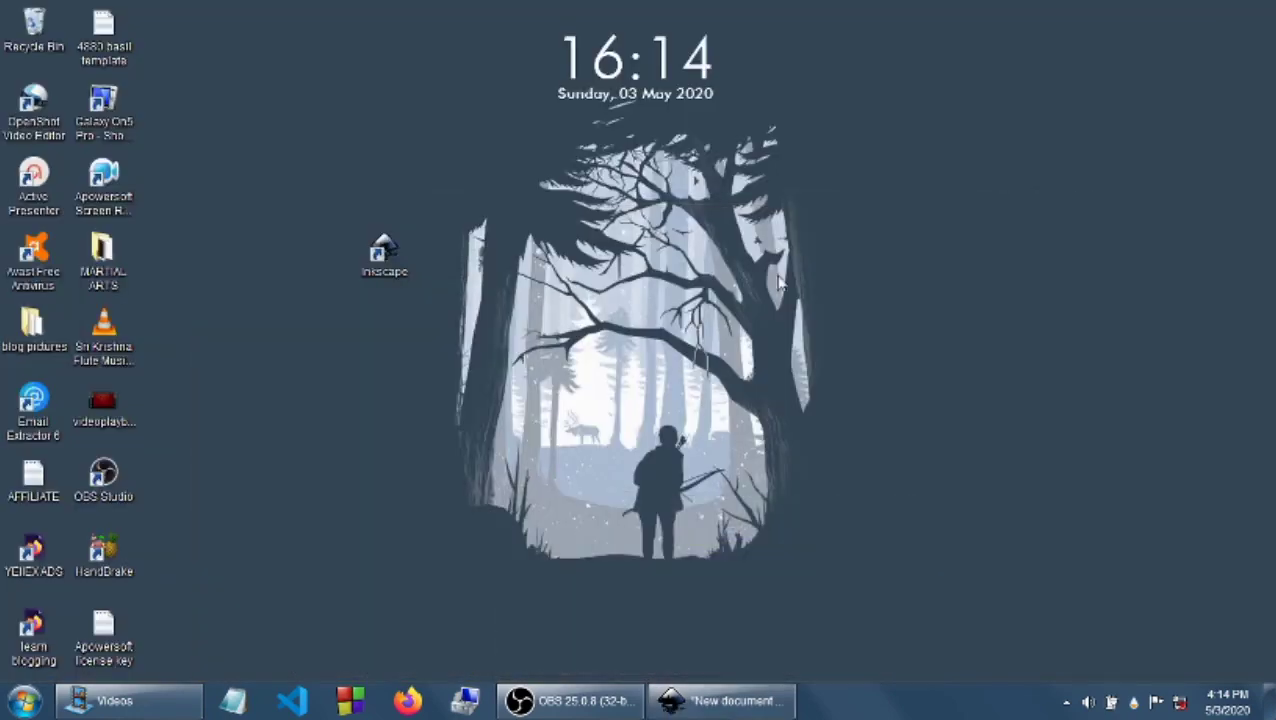
{"action": "left_click", "coordinate": [705, 700]}
{"action": "left_click", "coordinate": [1222, 496]}
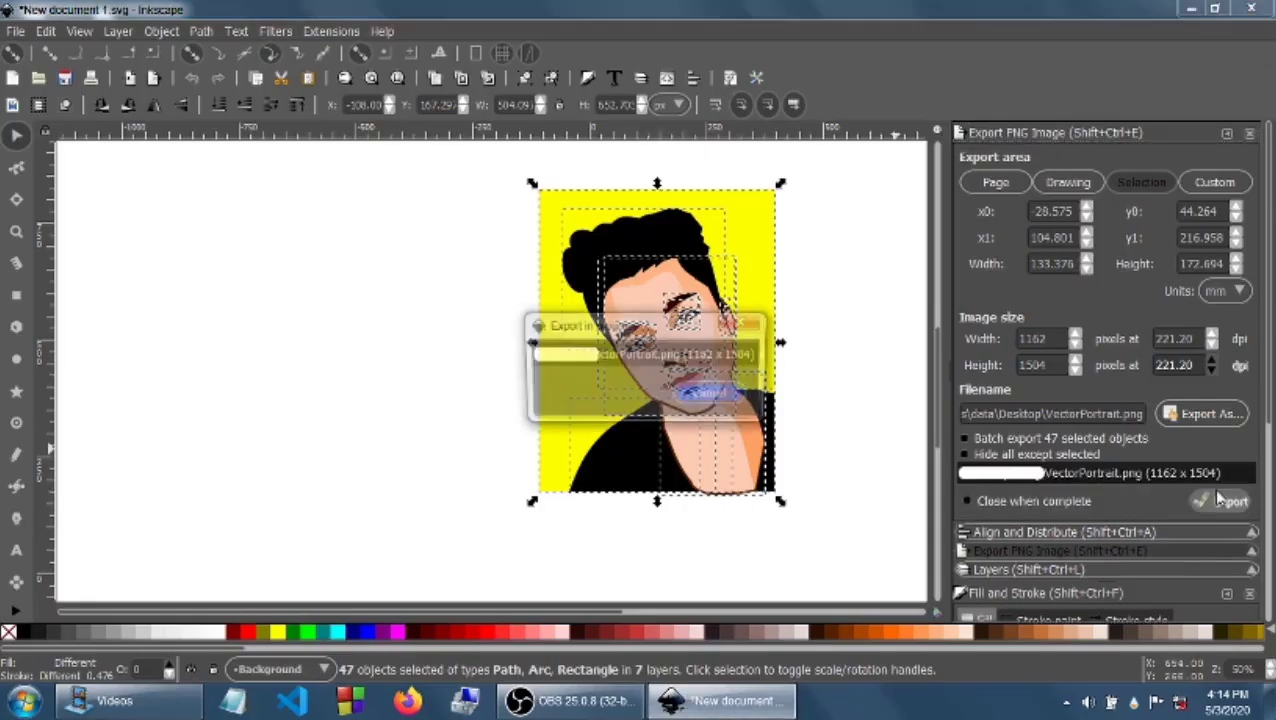
Step: Move the exported VectorPortrait image below the Inkscape shortcut on the desktop and open it briefly to check it
{"action": "left_click", "coordinate": [1182, 10]}
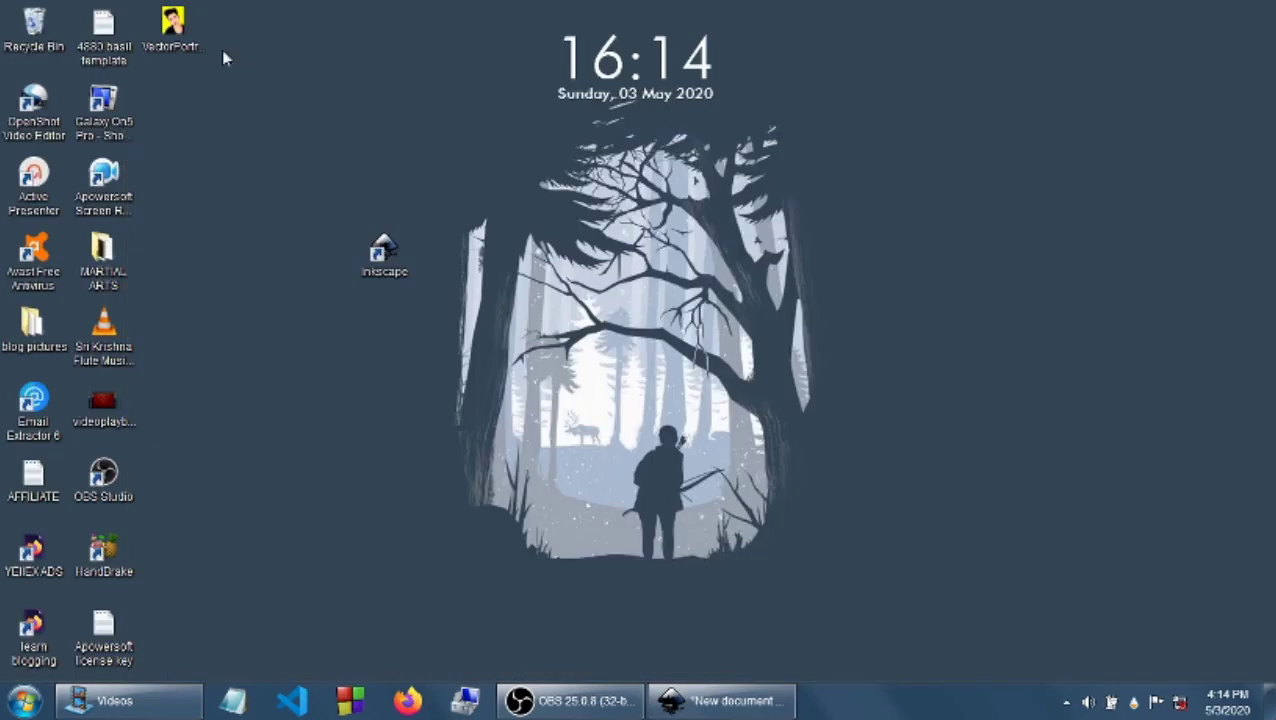
{"action": "left_click_drag", "start_coordinate": [172, 30], "coordinate": [392, 398]}
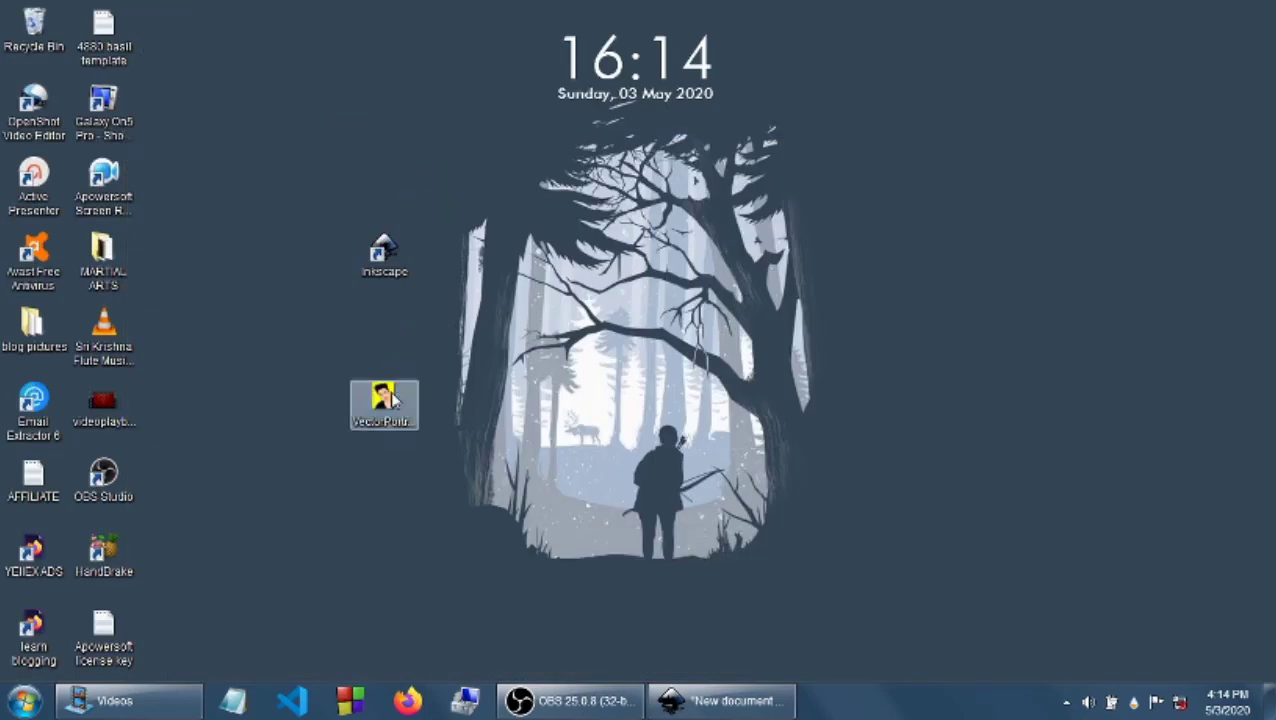
{"action": "double_click", "coordinate": [392, 398]}
{"action": "left_click", "coordinate": [1252, 9]}
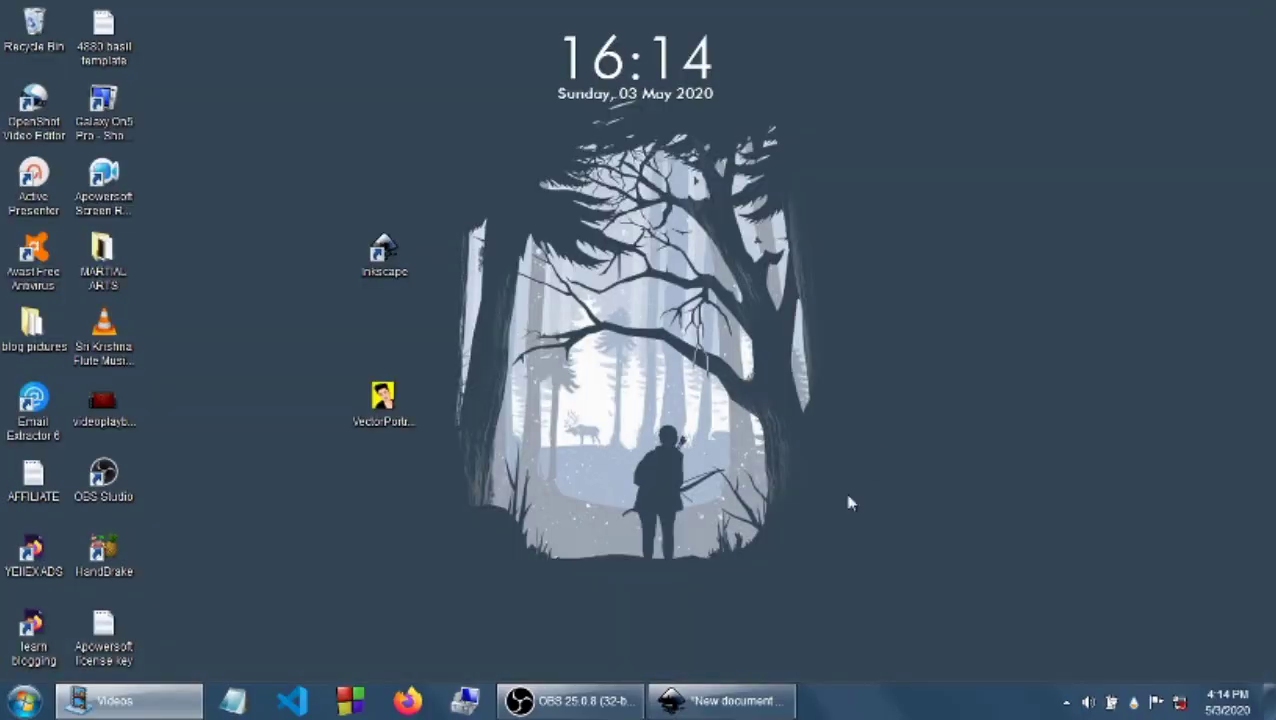
Step: Return to the Inkscape drawing and write the two-line canvas note "LIKE SHARE SUBSCRIBE" / "FOR MORE" in the empty area beside the portrait
{"action": "left_click", "coordinate": [720, 700]}
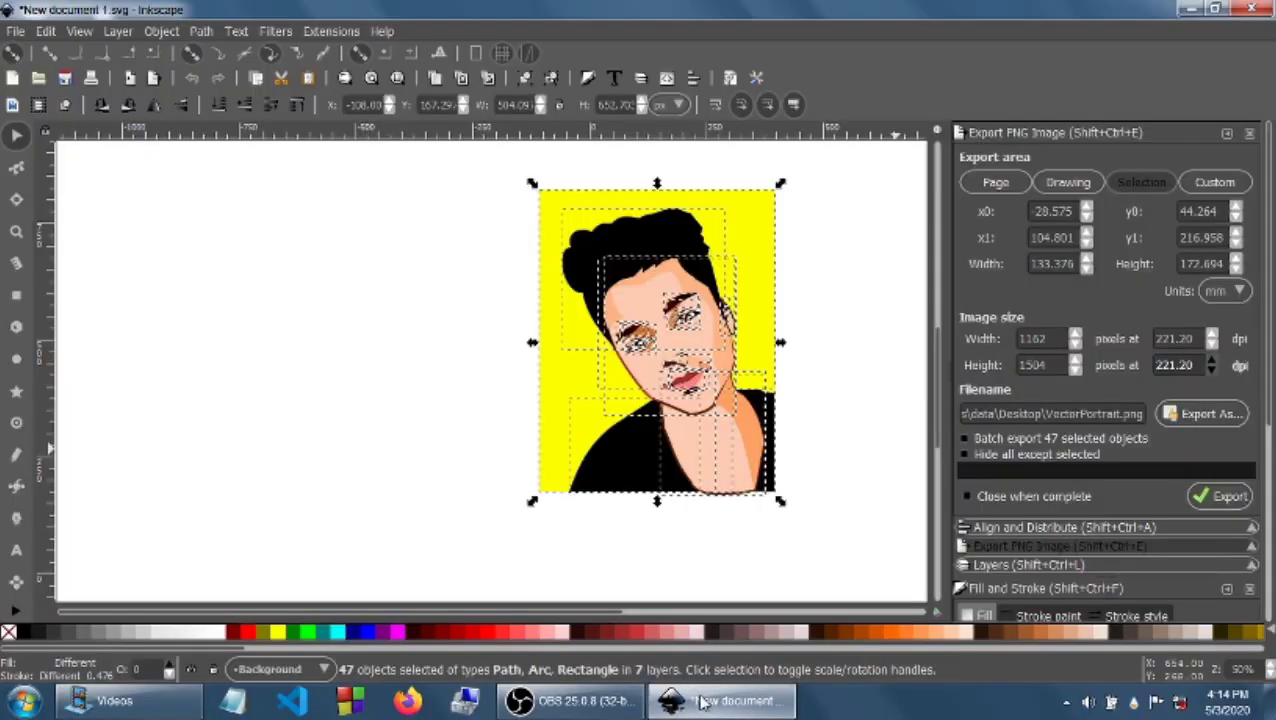
{"action": "left_click", "coordinate": [17, 550]}
{"action": "left_click", "coordinate": [133, 250]}
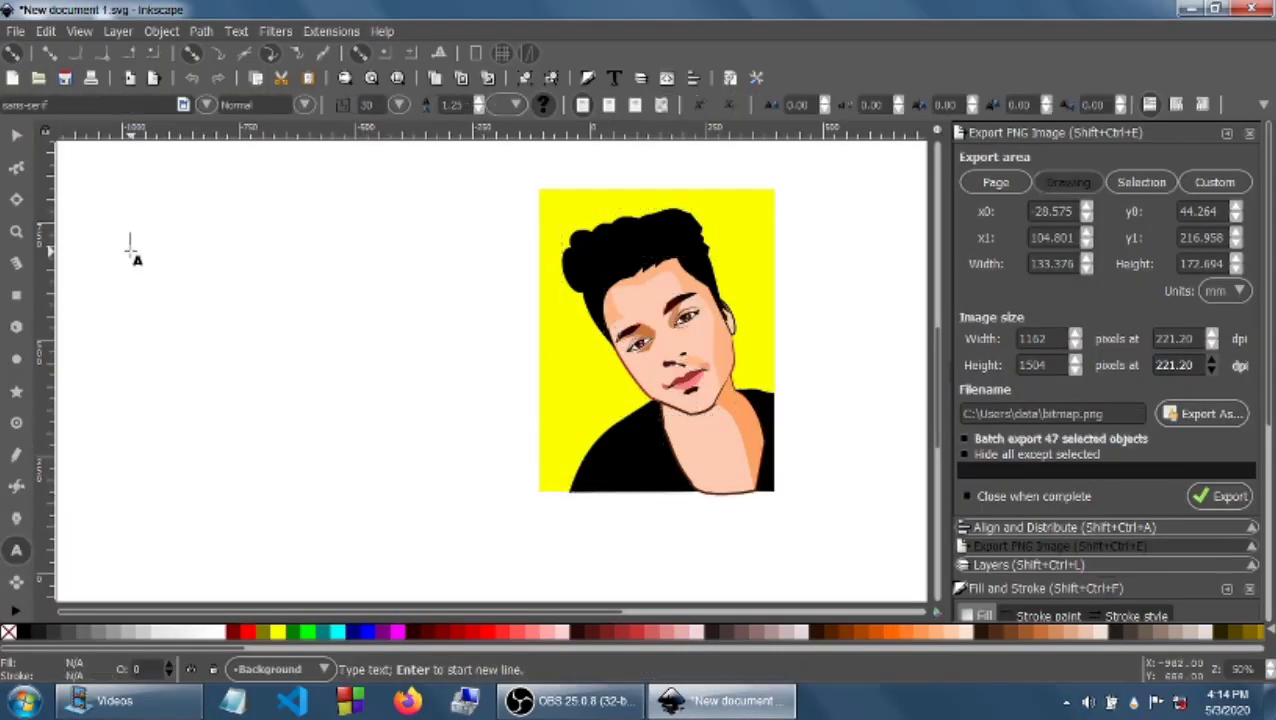
{"action": "type", "text": "LIKE SHA"}
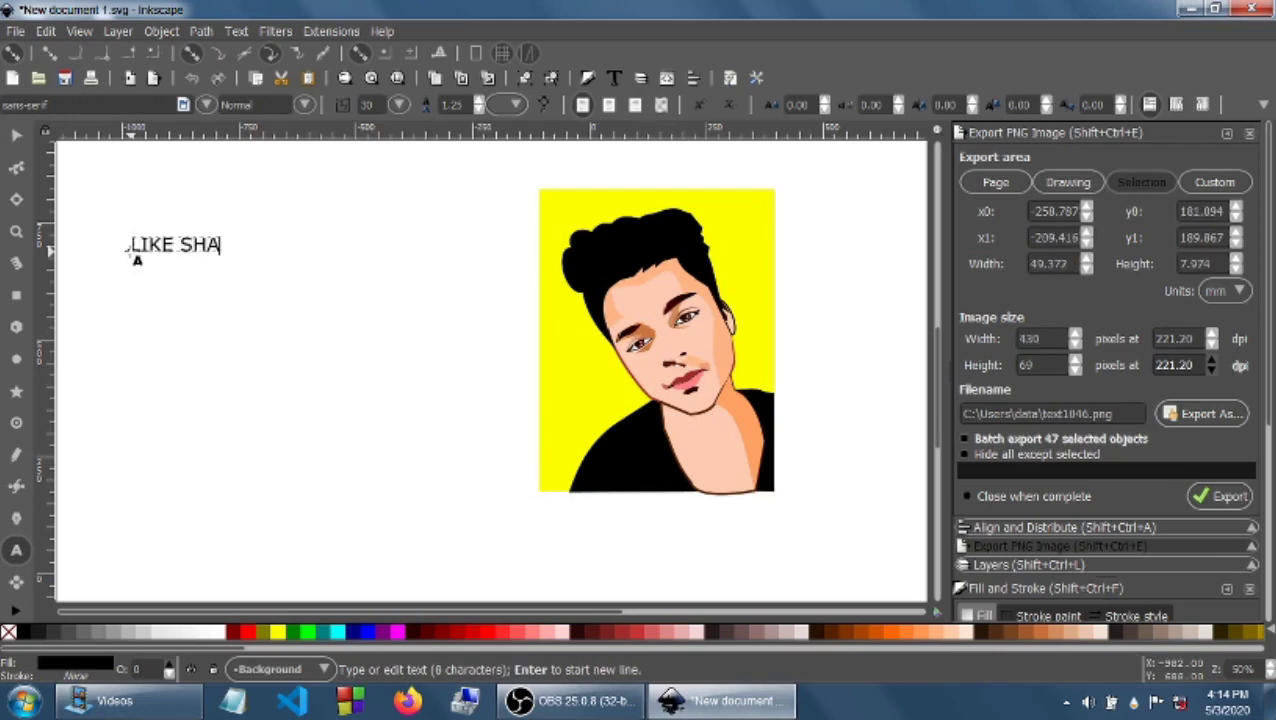
{"action": "type", "text": "RE SUBSCRIBE"}
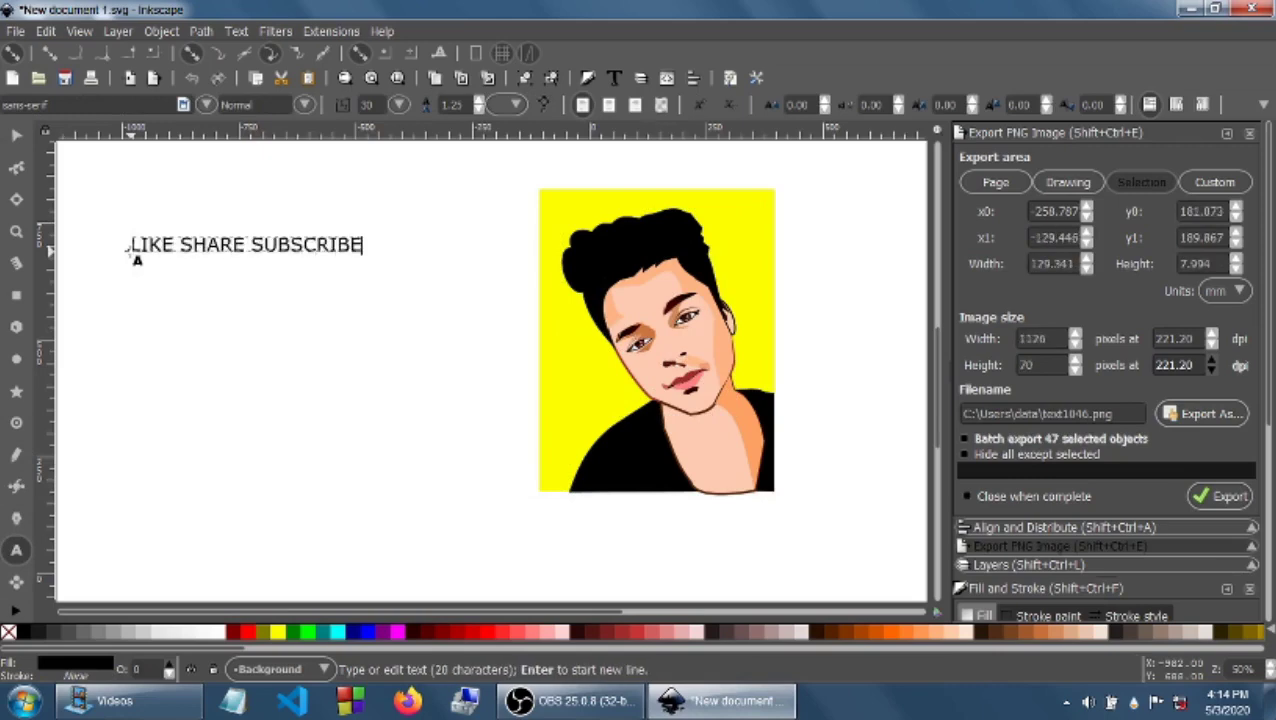
{"action": "type", "text": "FOR MORE"}
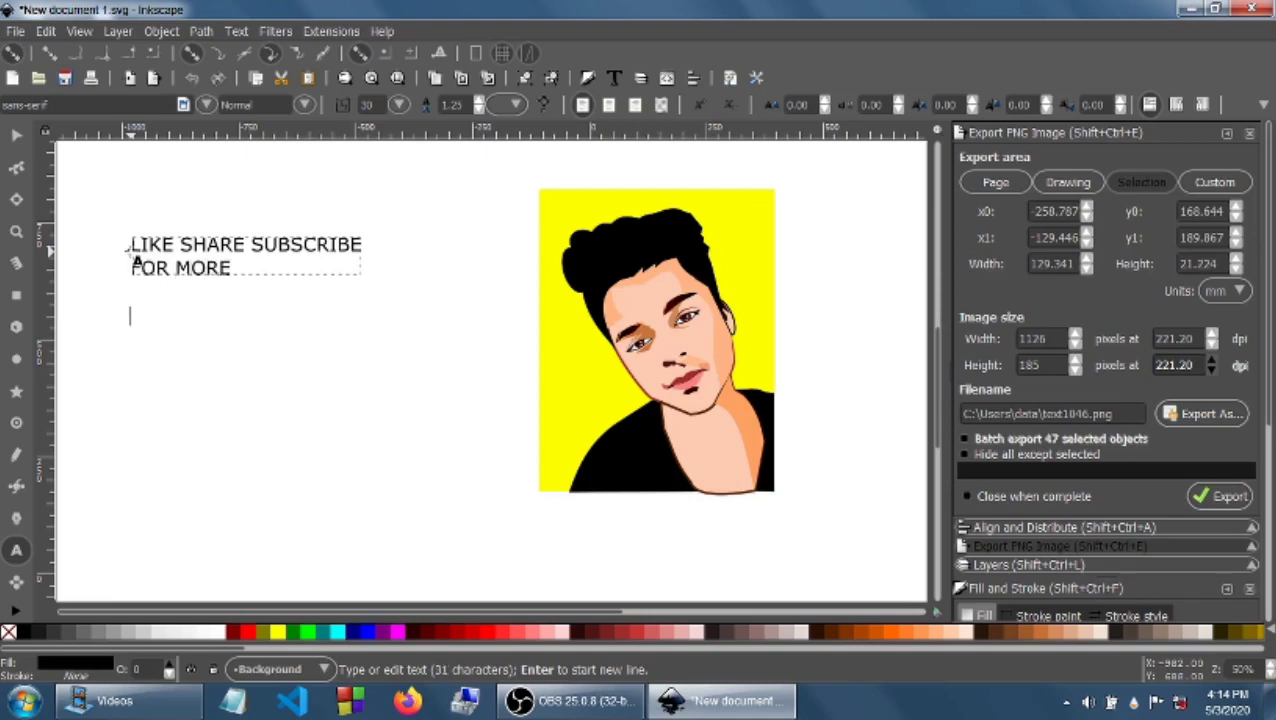
Step: Add the closing line "THANK YOU" to the note, one blank line below "FOR MORE", and finish the text
{"action": "type", "text": "th"}
{"action": "key", "text": "BackSpace"}
{"action": "key", "text": "BackSpace"}
{"action": "type", "text": "THANK"}
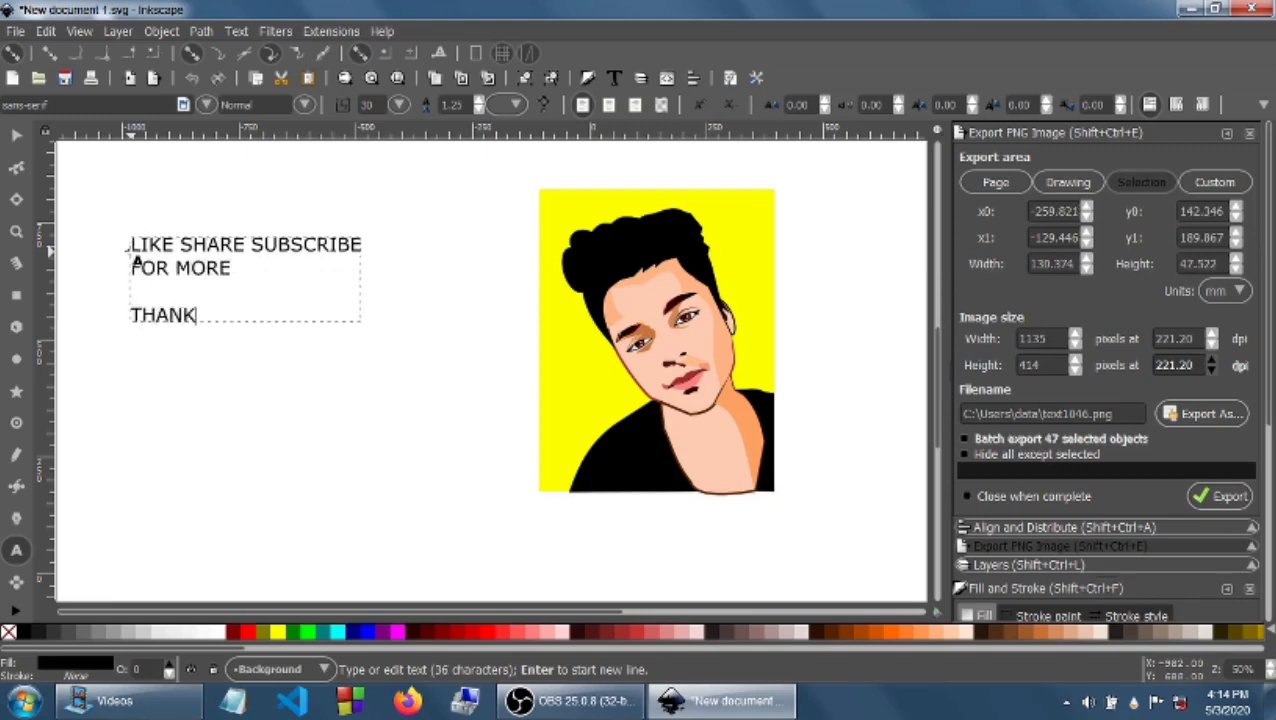
{"action": "type", "text": " YOU"}
{"action": "left_click", "coordinate": [195, 384]}
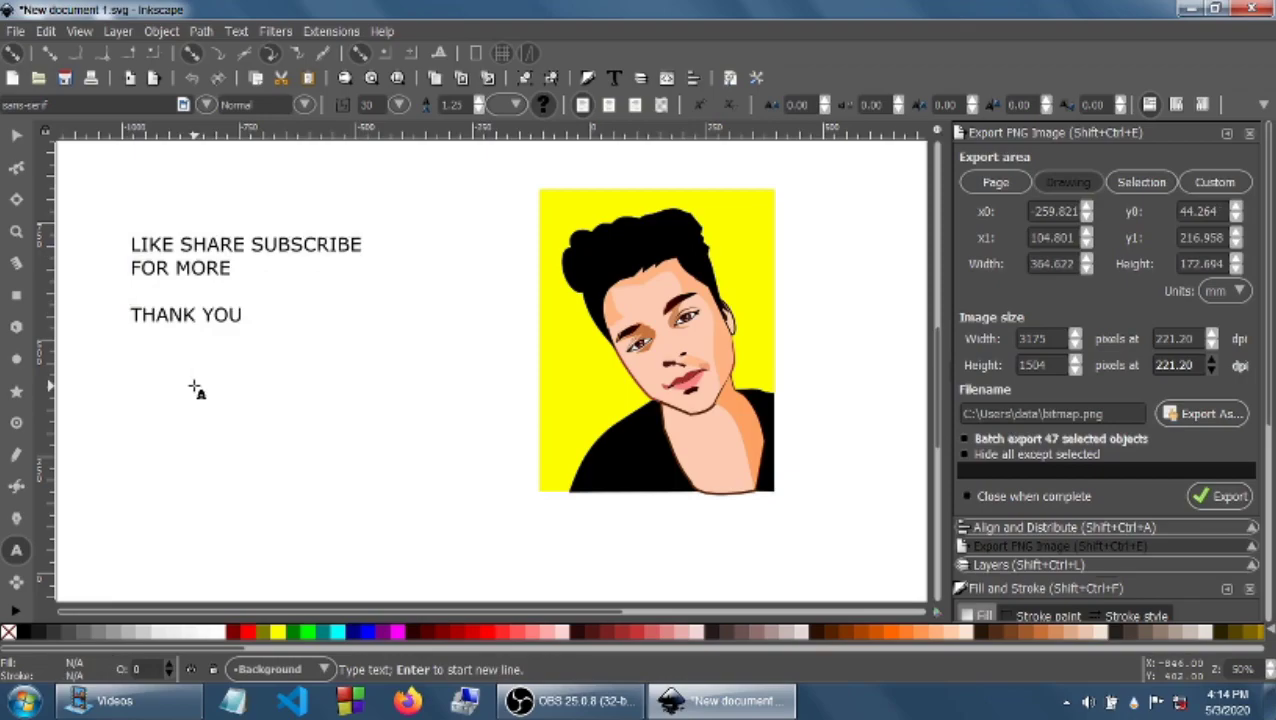